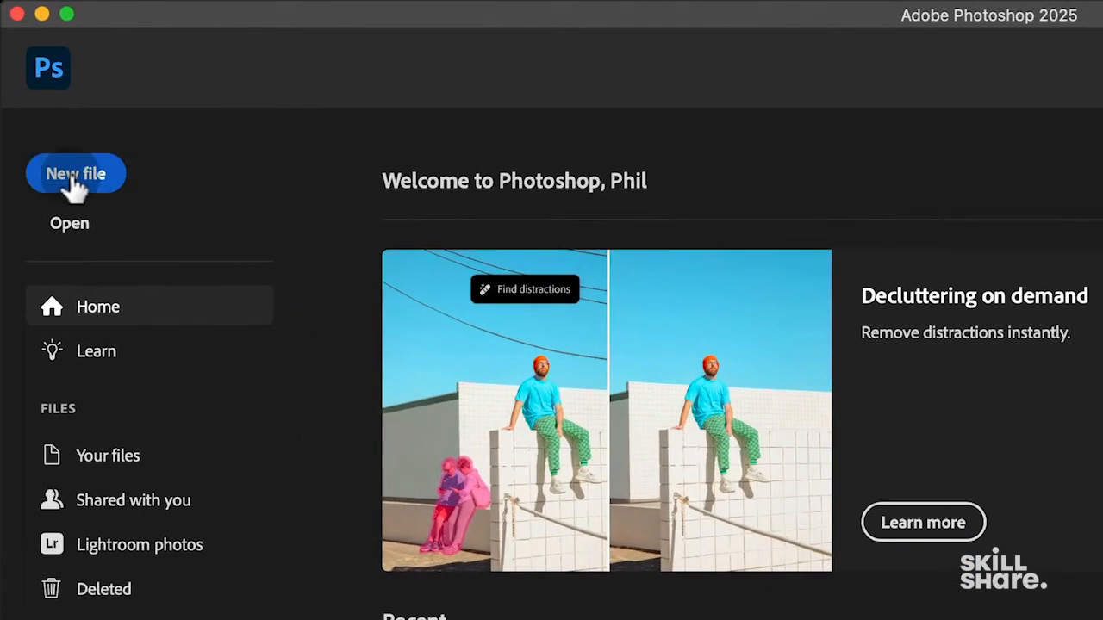
- Start a new document and browse the Photo, Print and Web presets, then return to Recent
left_click(76, 177)
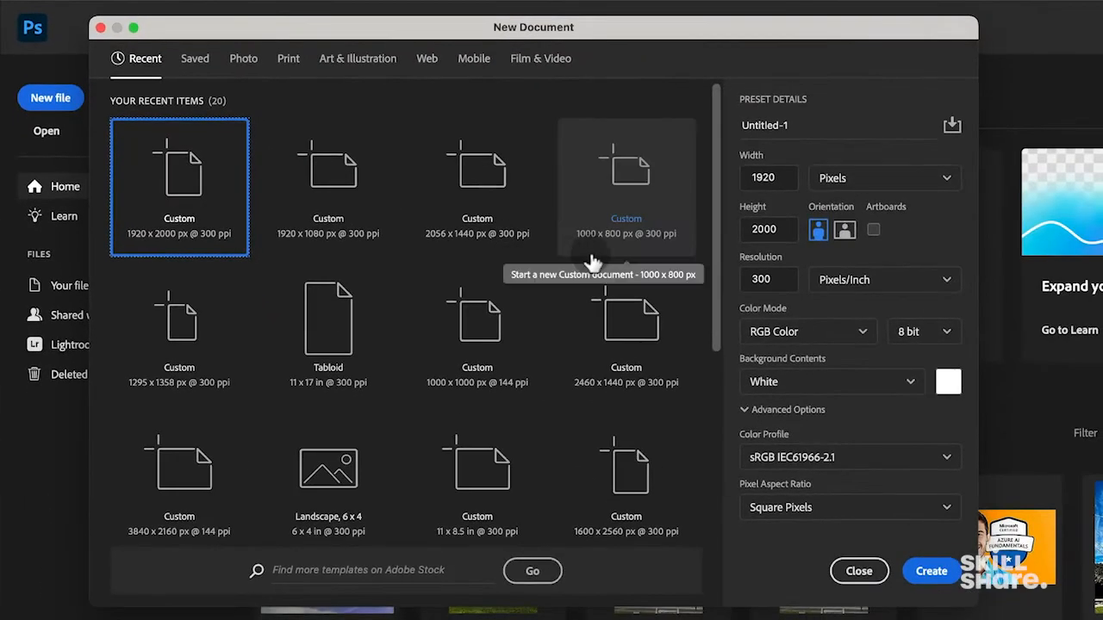
left_click(244, 59)
left_click(289, 61)
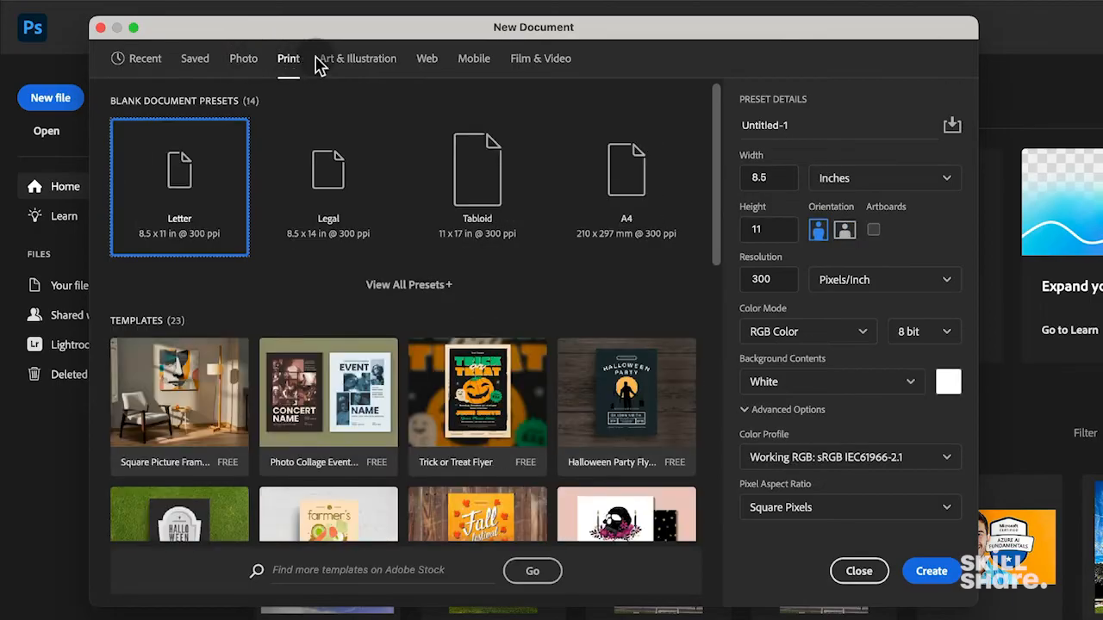
left_click(245, 60)
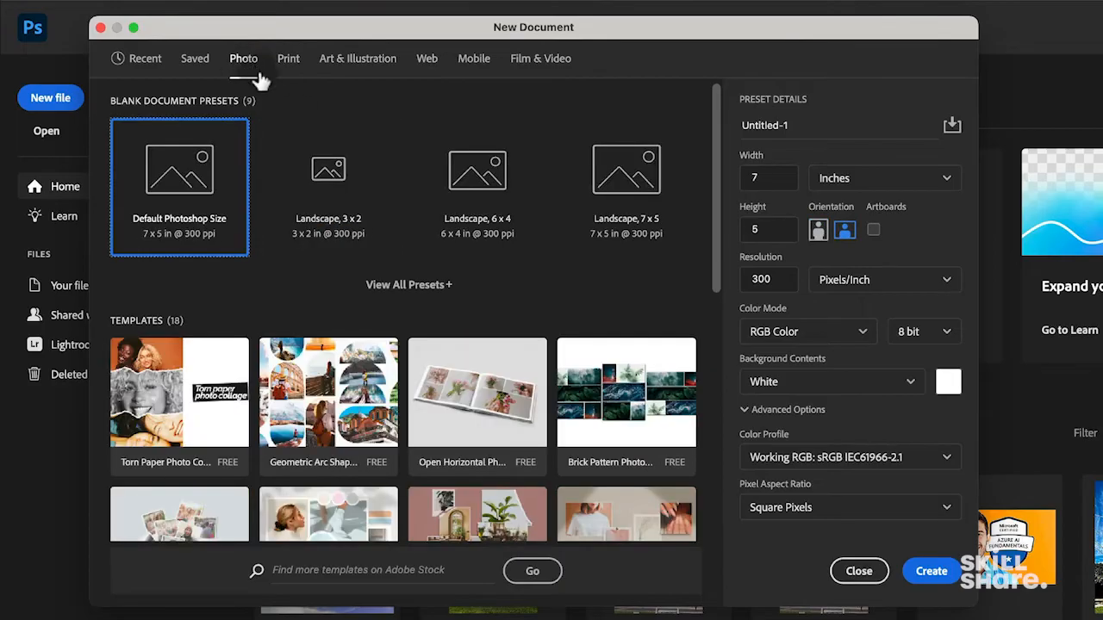
left_click(426, 62)
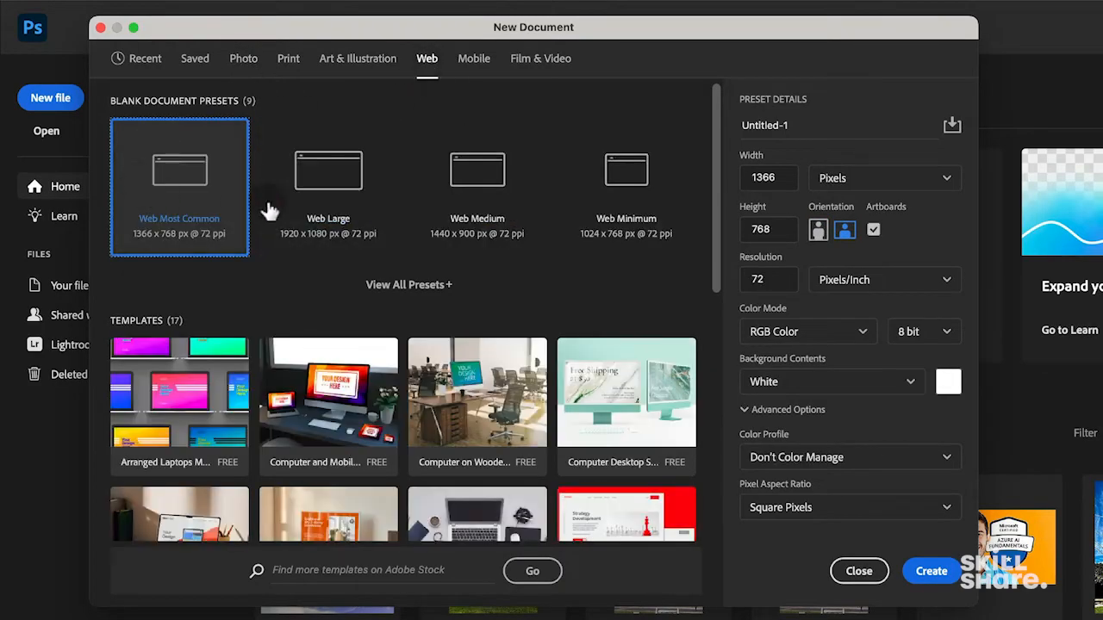
left_click(158, 63)
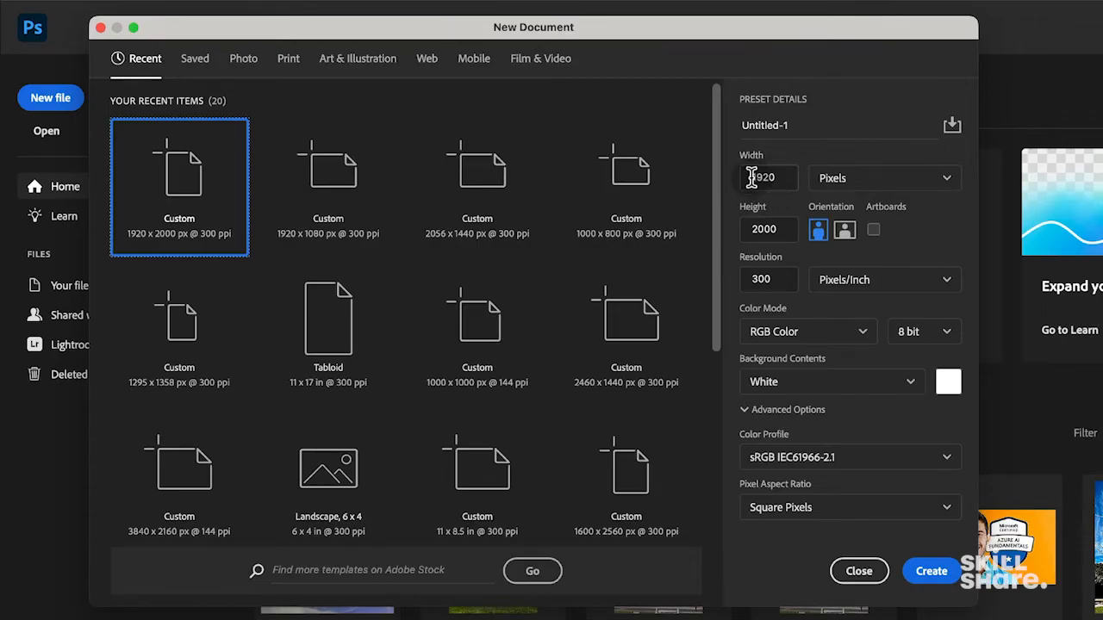
- Set the width to 2000 px for a 2000 × 2000 px, 300 ppi document and create it
left_click_drag(784, 177, 746, 176)
type("2")
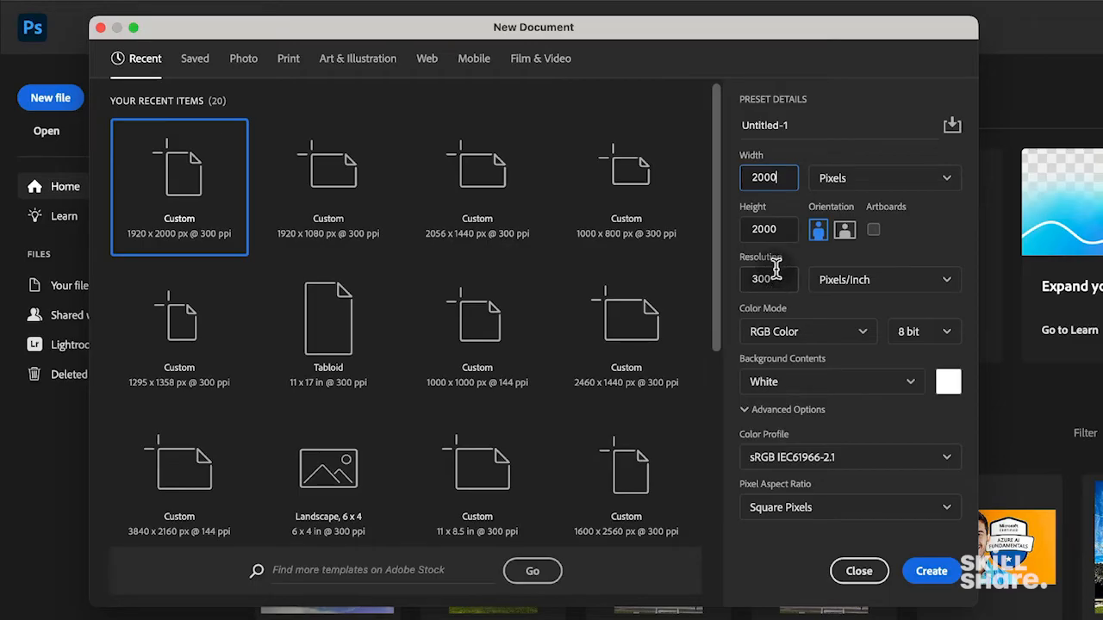
left_click(886, 150)
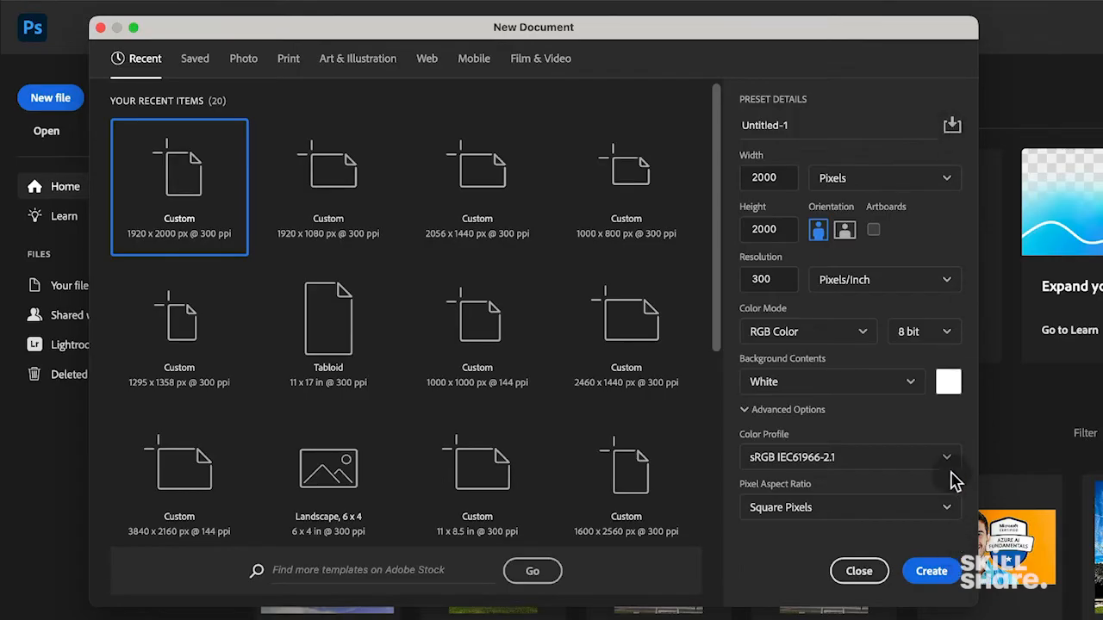
left_click(944, 580)
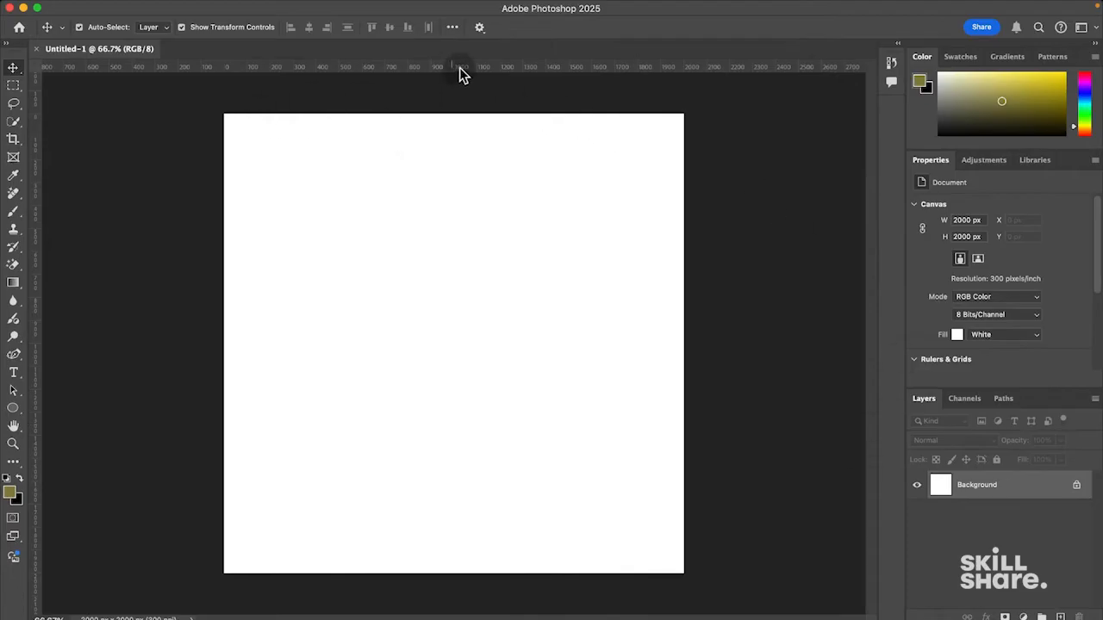
mouse_move(467, 3)
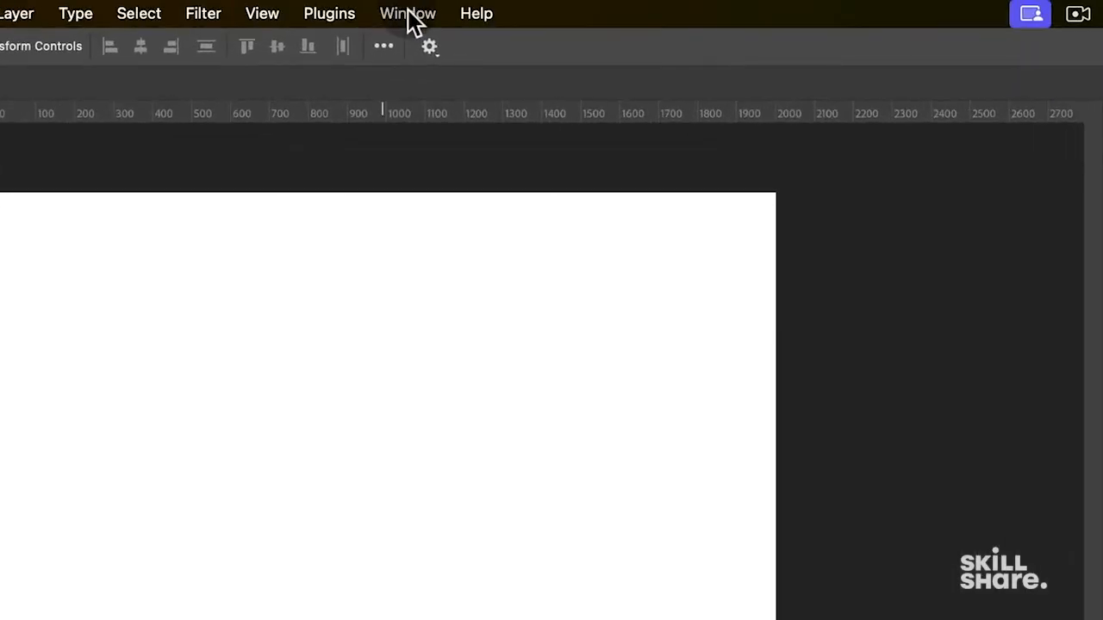
left_click(408, 13)
mouse_move(416, 62)
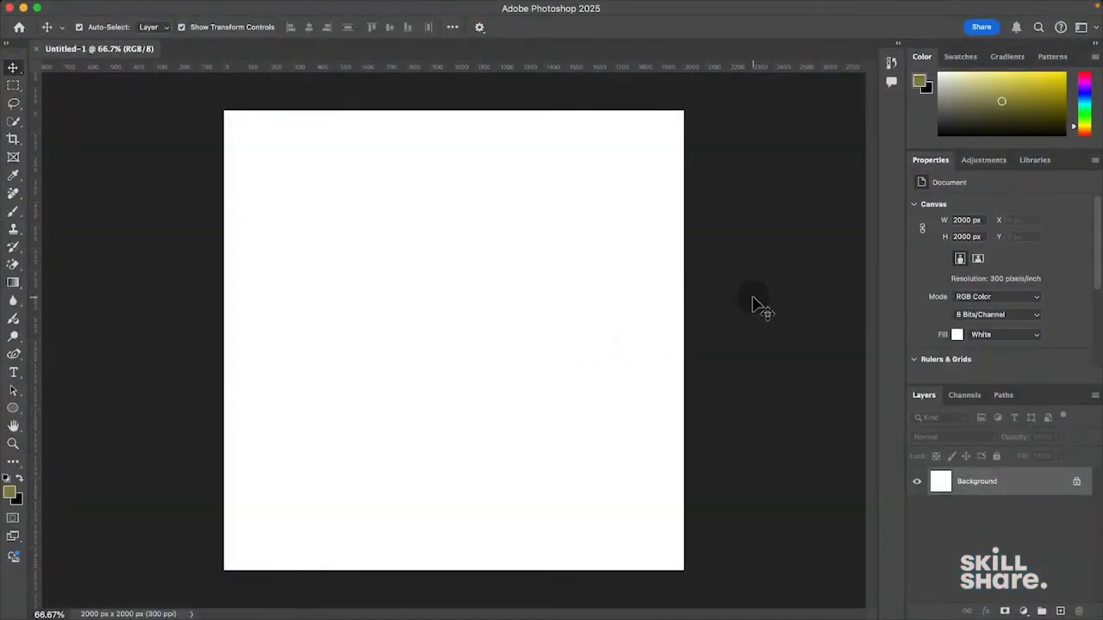
- From Finder's Resources folder, drag Meditating 1.jpg onto the Photoshop canvas
key("super+Tab")
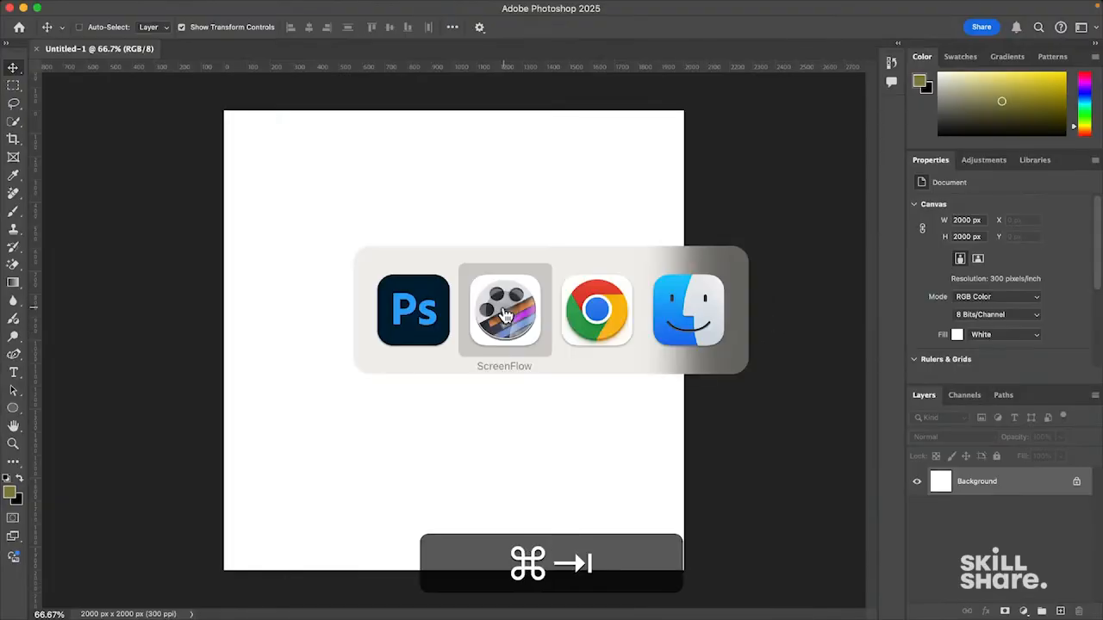
left_click(695, 306)
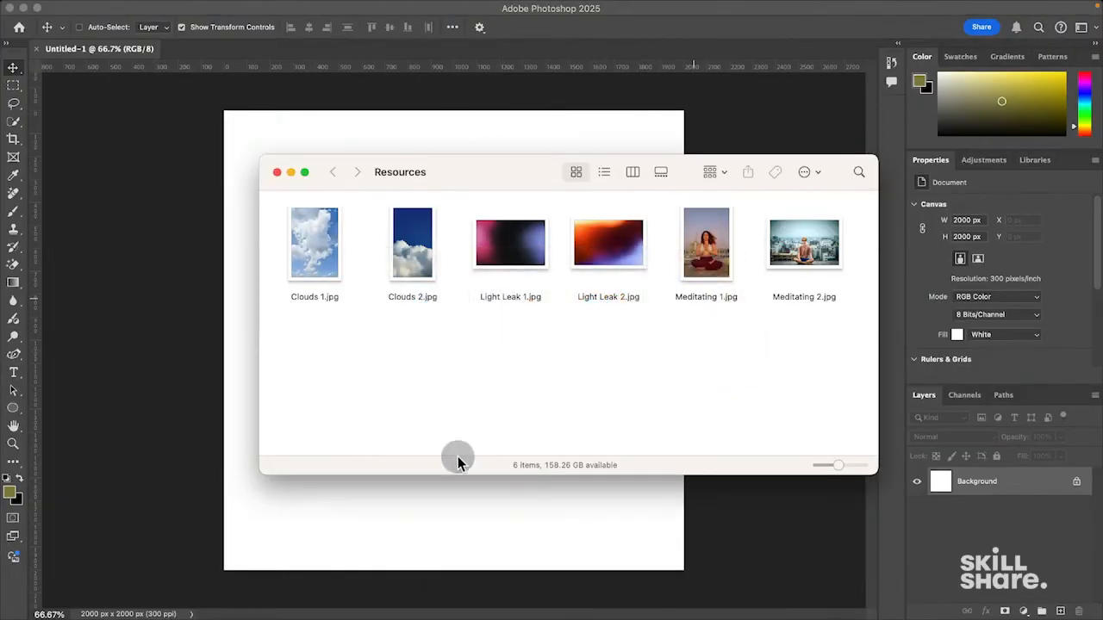
left_click_drag(476, 171, 695, 195)
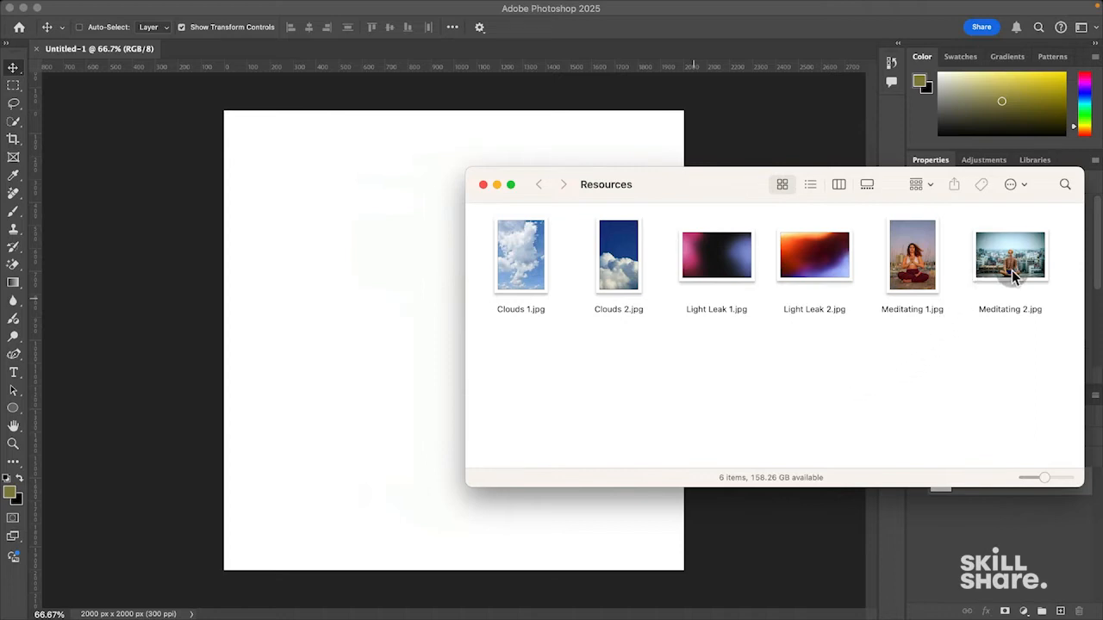
left_click_drag(924, 282, 362, 276)
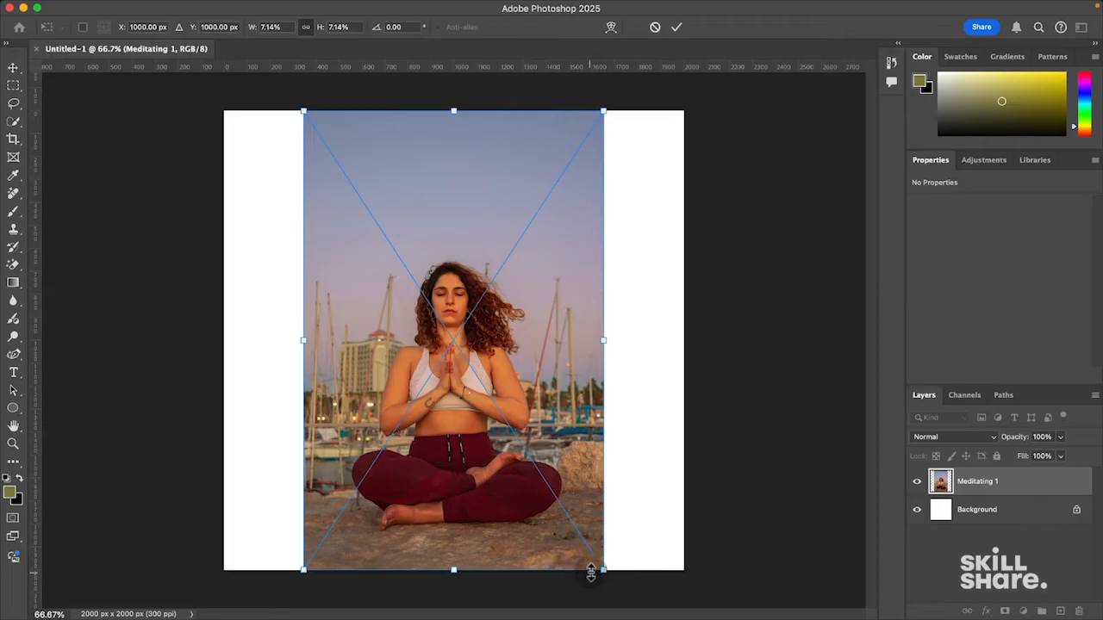
- Scale the Meditating 1 photo from its centre to 1058 × 1620 px, keep it upright at 0°, and commit
left_click_drag(606, 574, 561, 503)
key("alt")
left_click_drag(582, 343, 695, 359)
key("super+z")
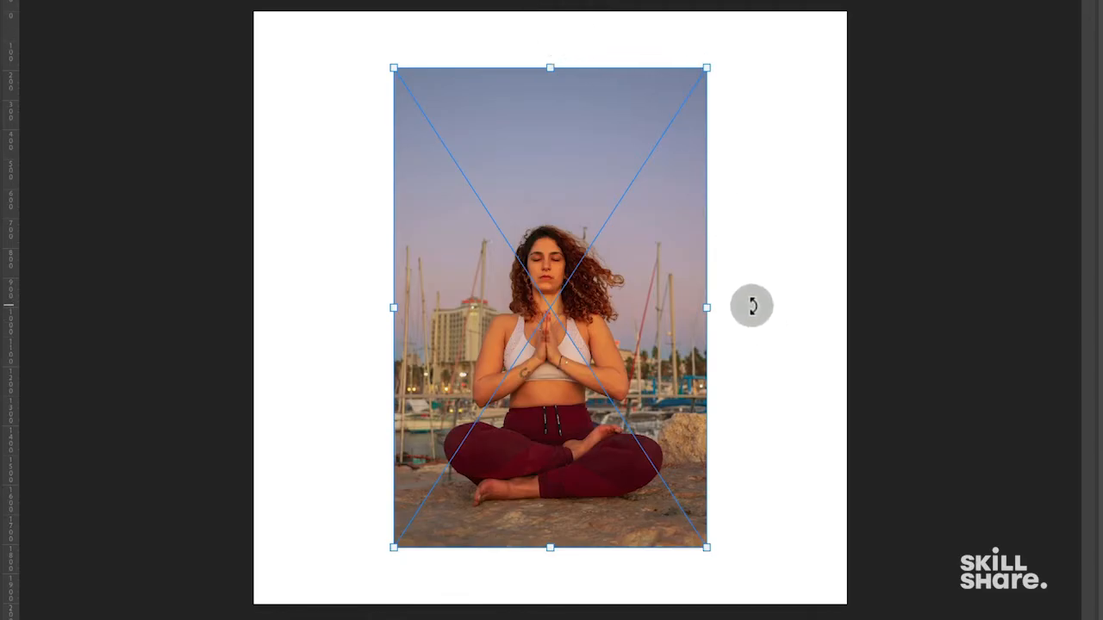
left_click_drag(753, 309, 798, 312)
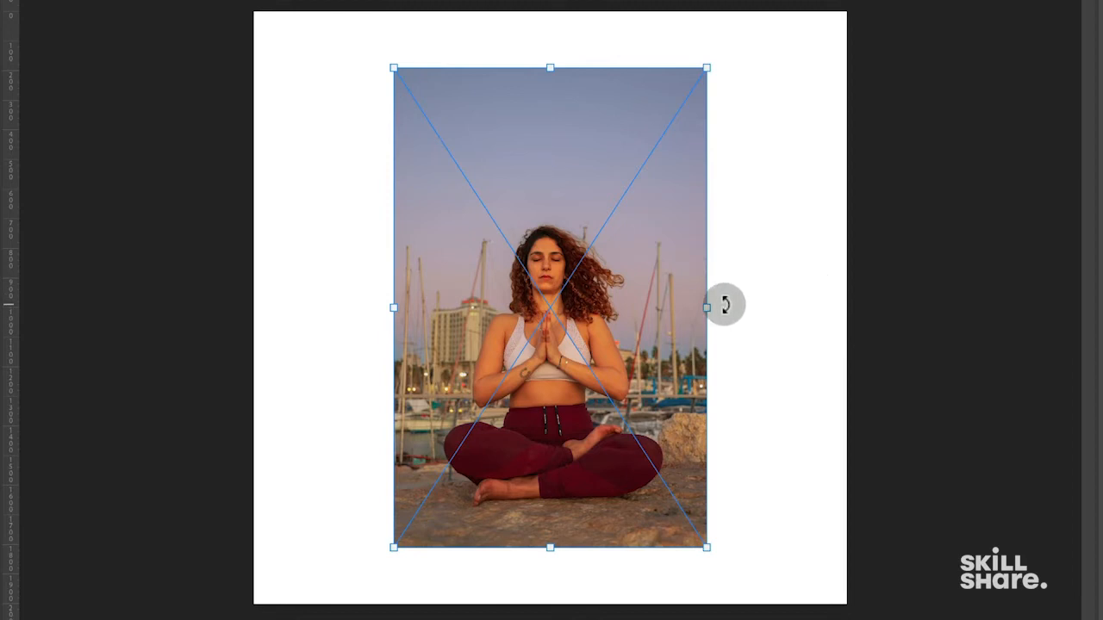
key("Return")
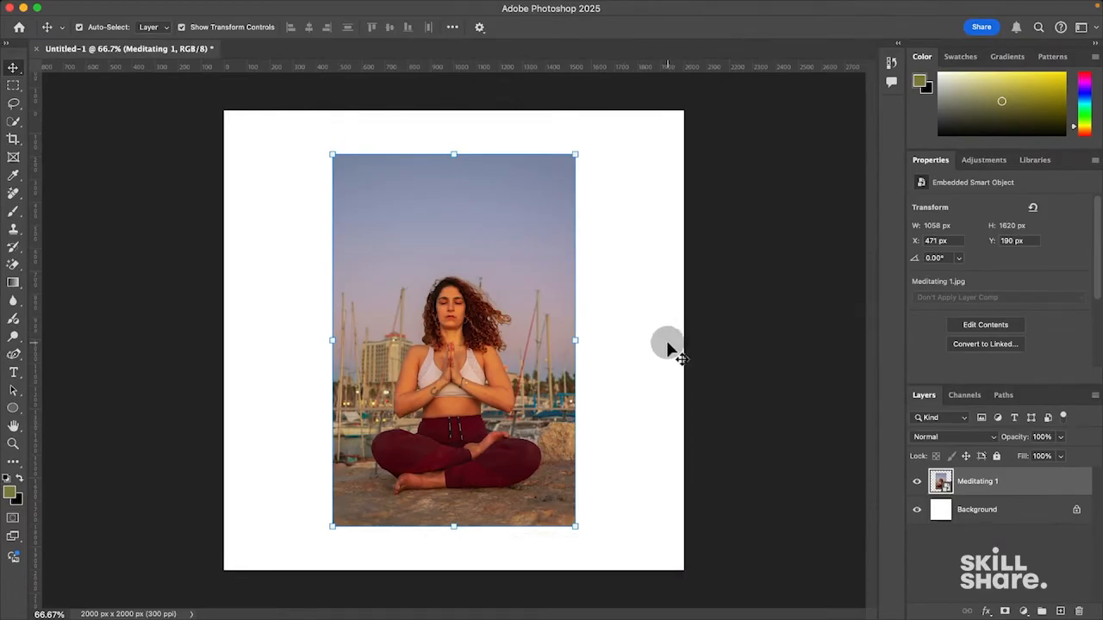
key("super+Tab")
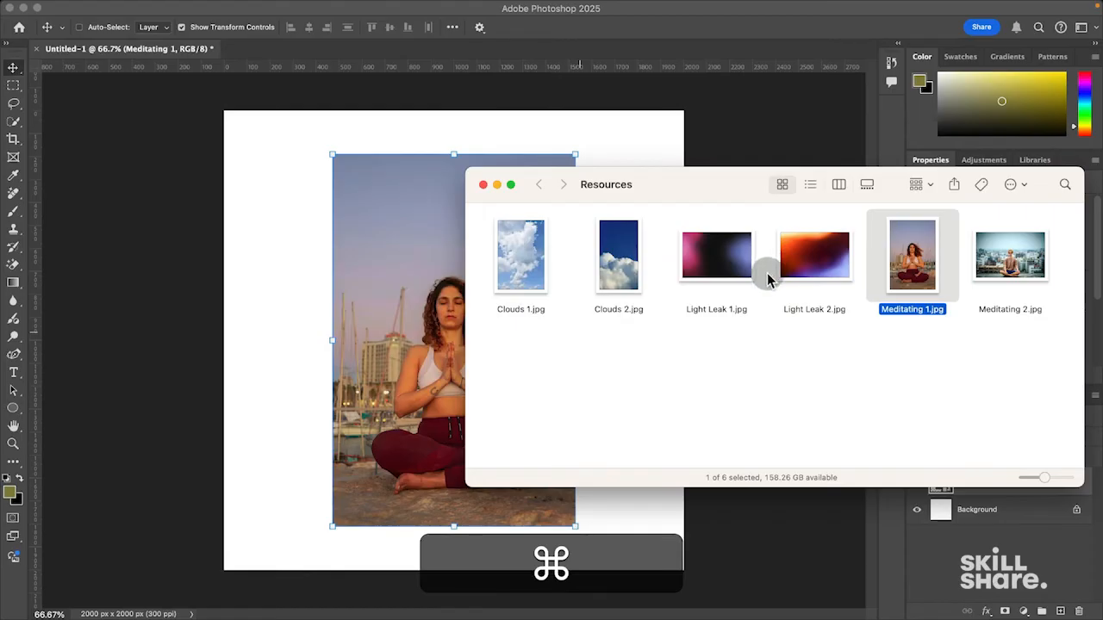
- Place Clouds 2.jpg, enlarge it to cover the canvas, and move its layer below Meditating 1
left_click_drag(618, 284, 256, 308)
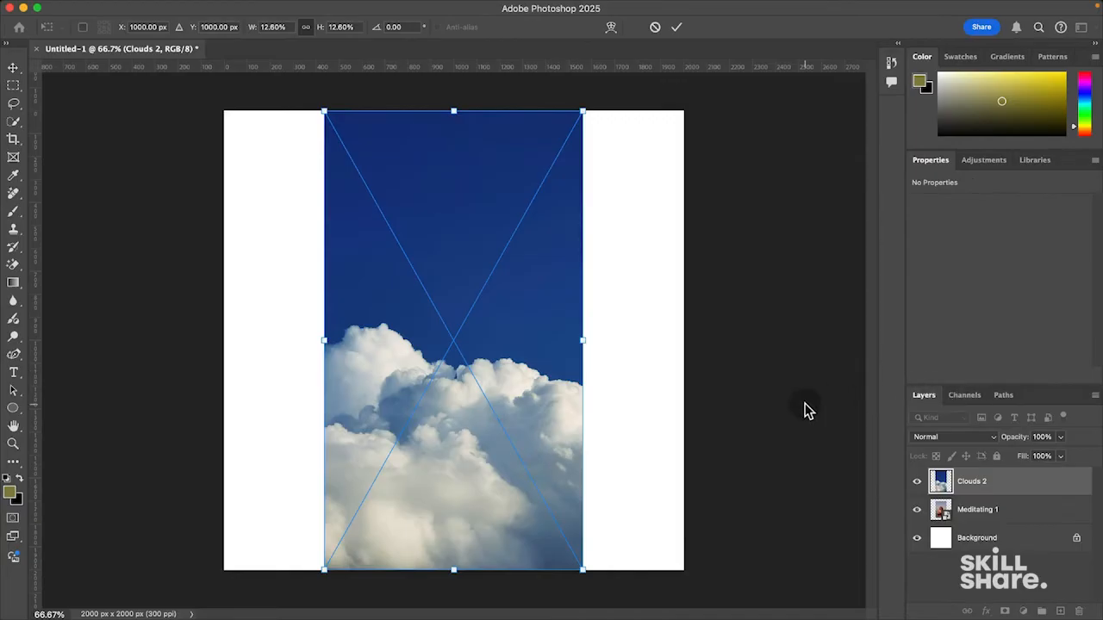
left_click_drag(581, 339, 698, 357)
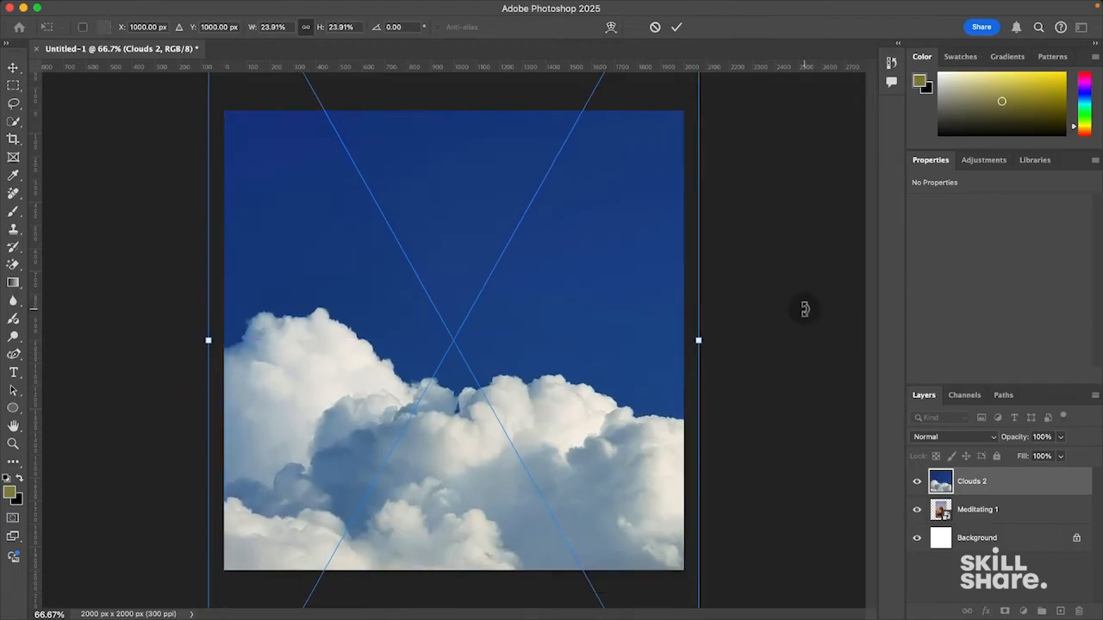
key("Return")
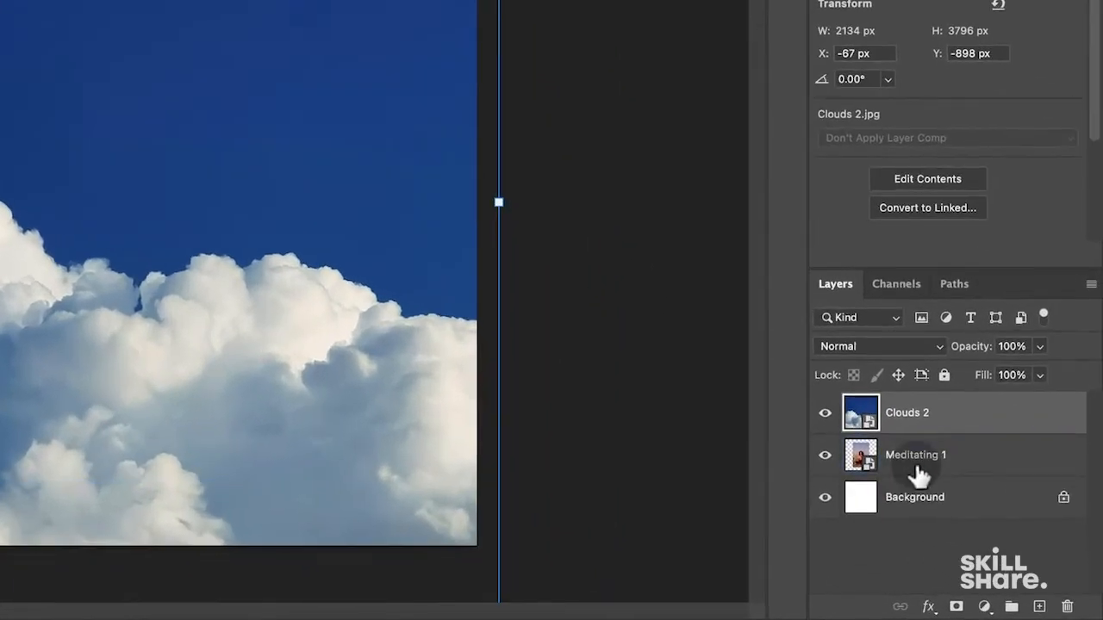
left_click(978, 512)
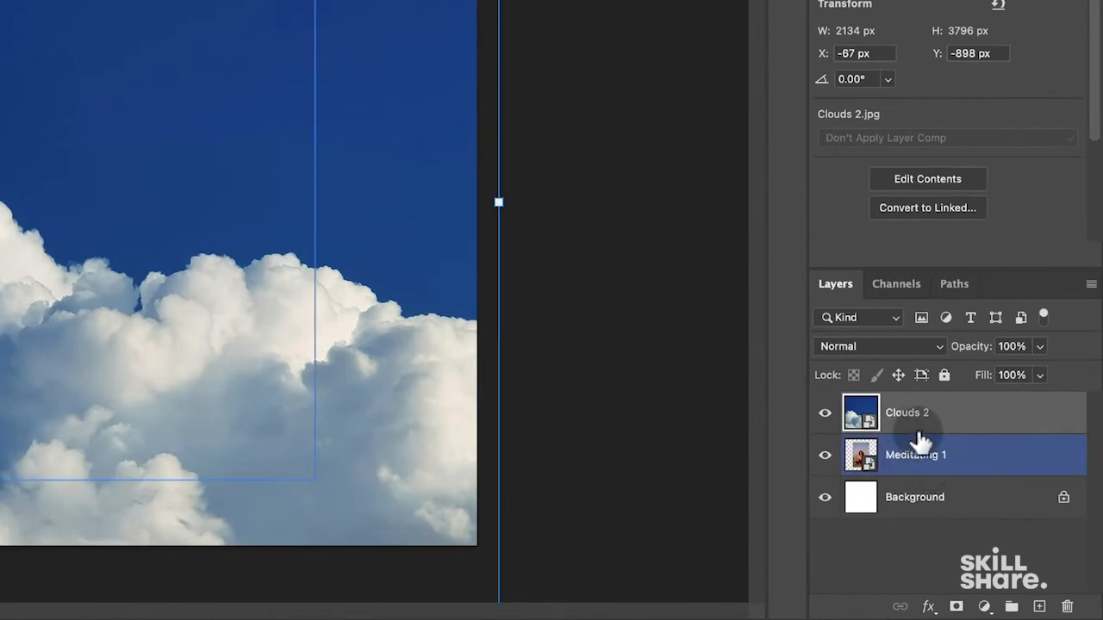
left_click_drag(903, 414, 930, 469)
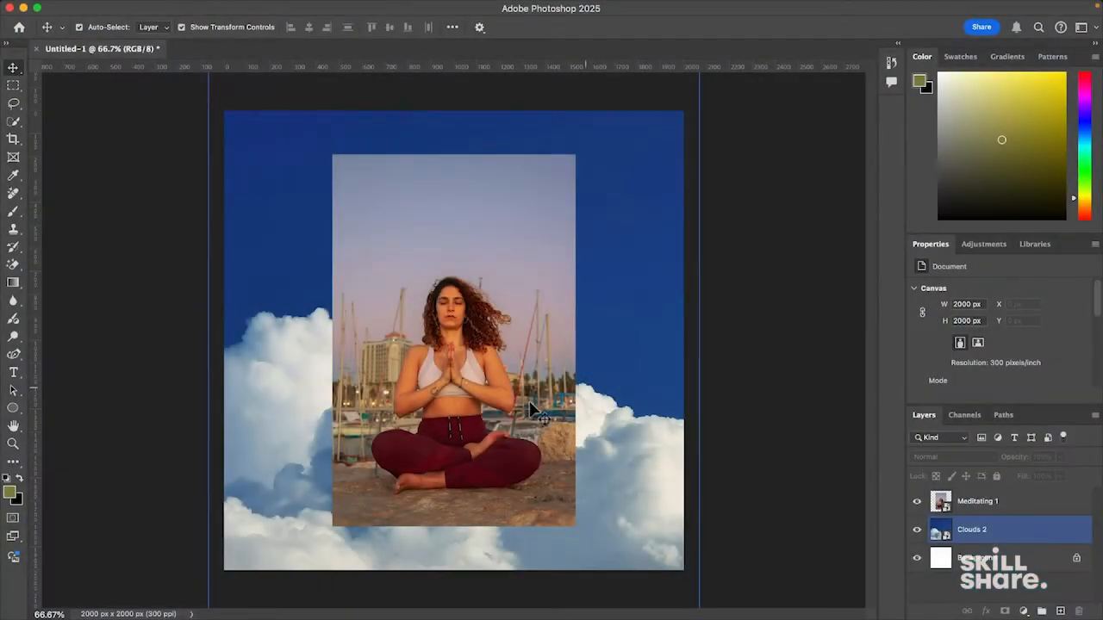
left_click(208, 427)
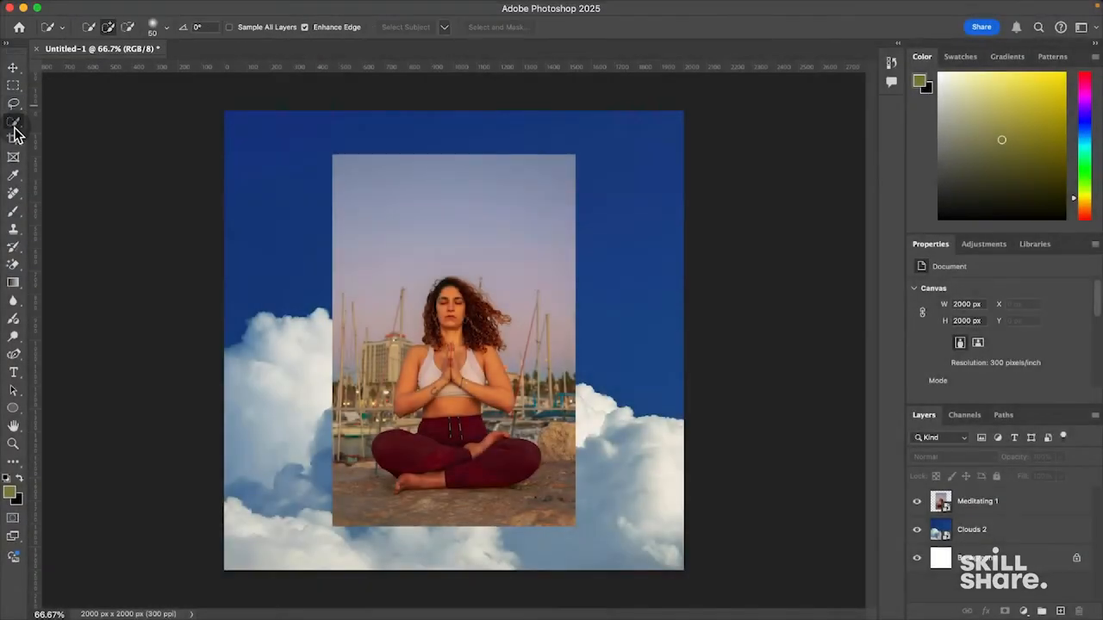
left_click(13, 139)
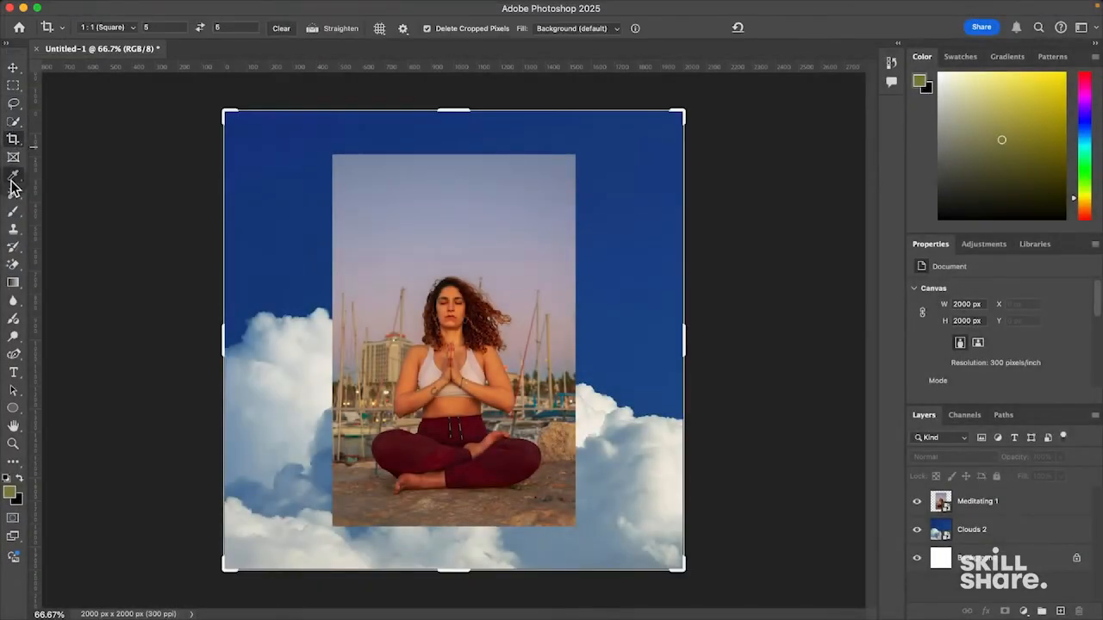
left_click(13, 175)
left_click(13, 67)
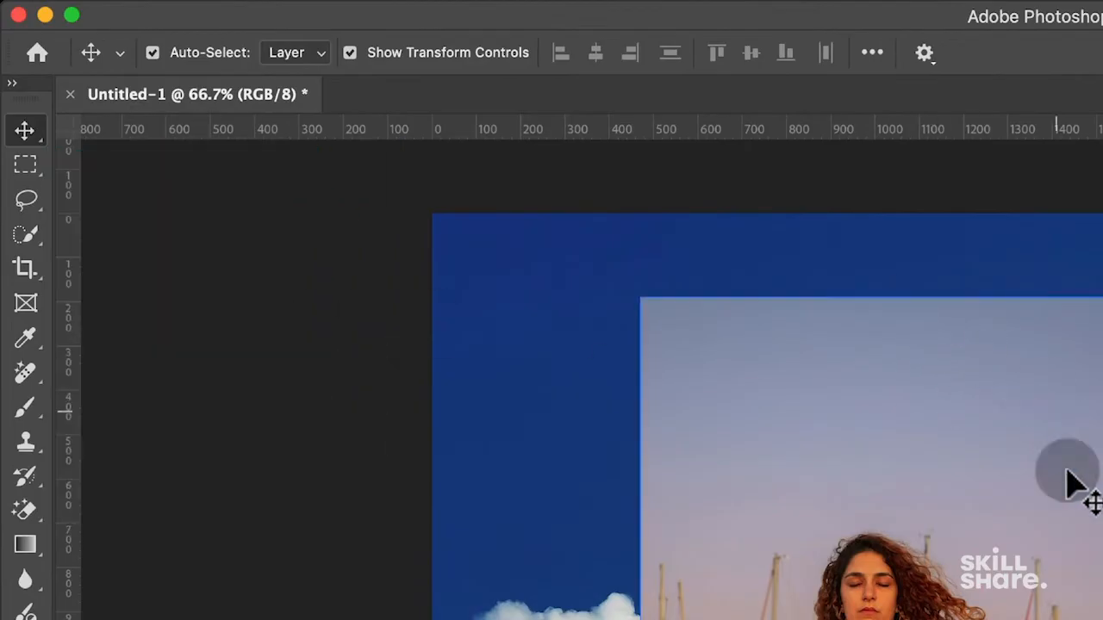
left_click(789, 410)
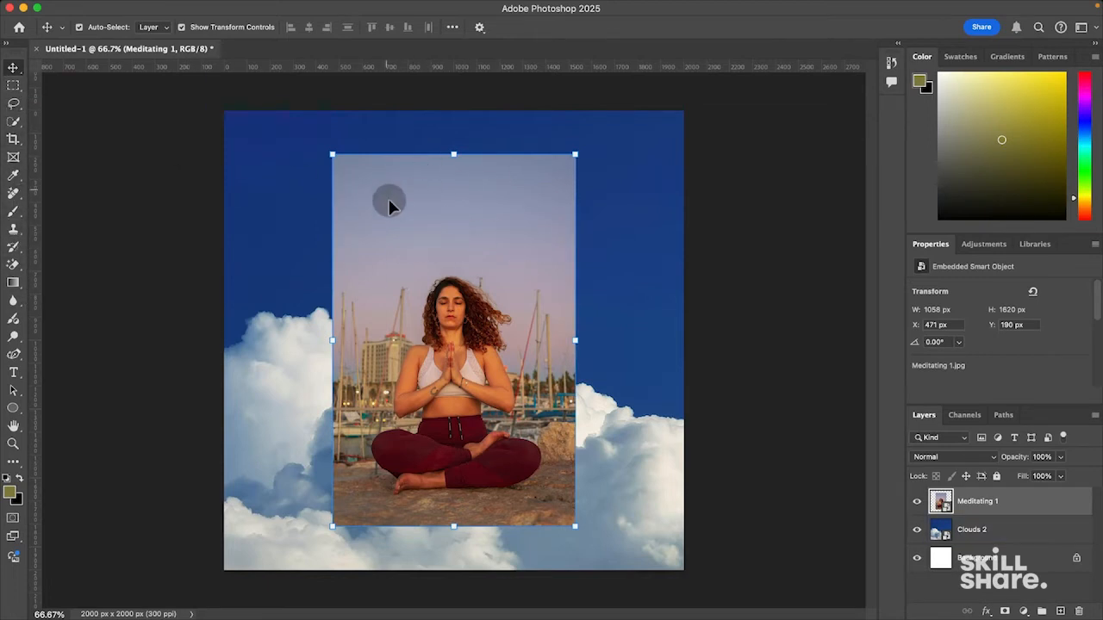
left_click(79, 26)
mouse_move(67, 7)
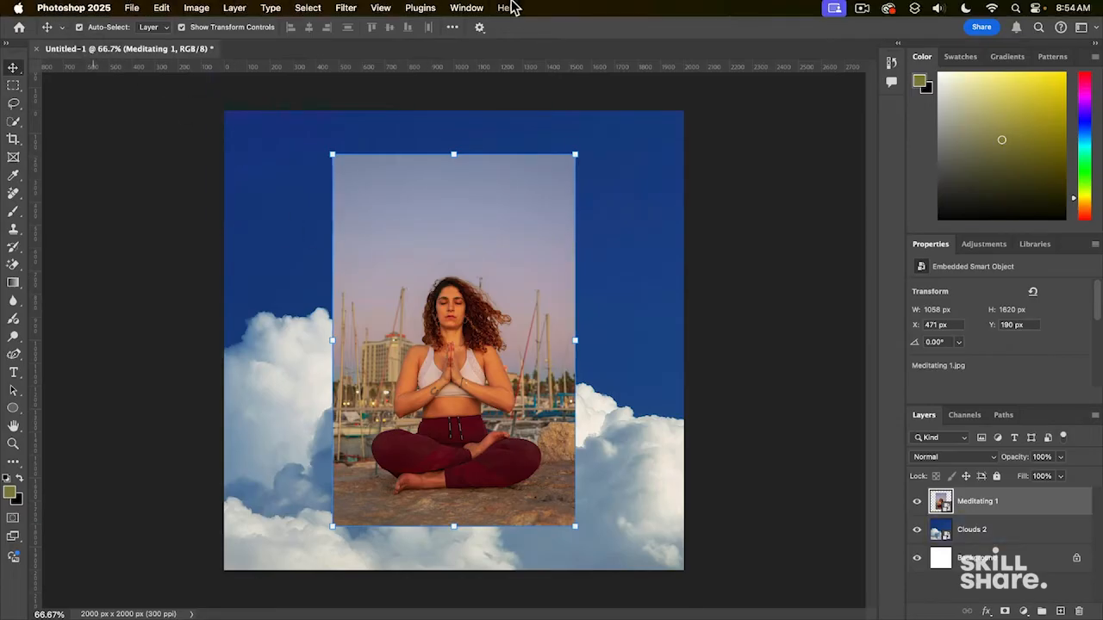
left_click(133, 12)
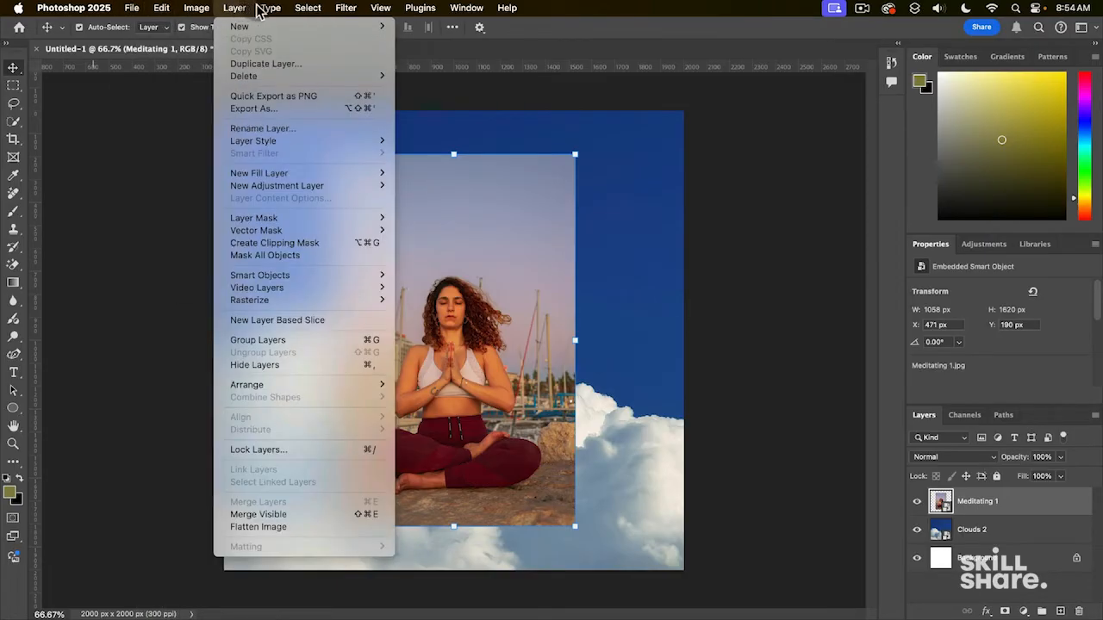
mouse_move(276, 10)
mouse_move(353, 14)
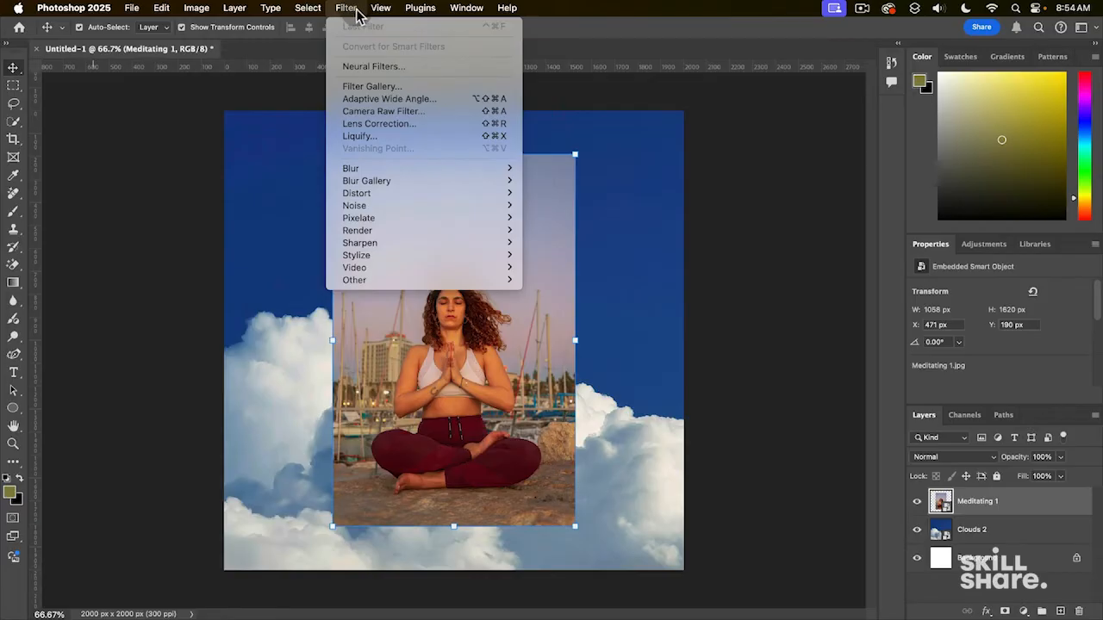
mouse_move(457, 17)
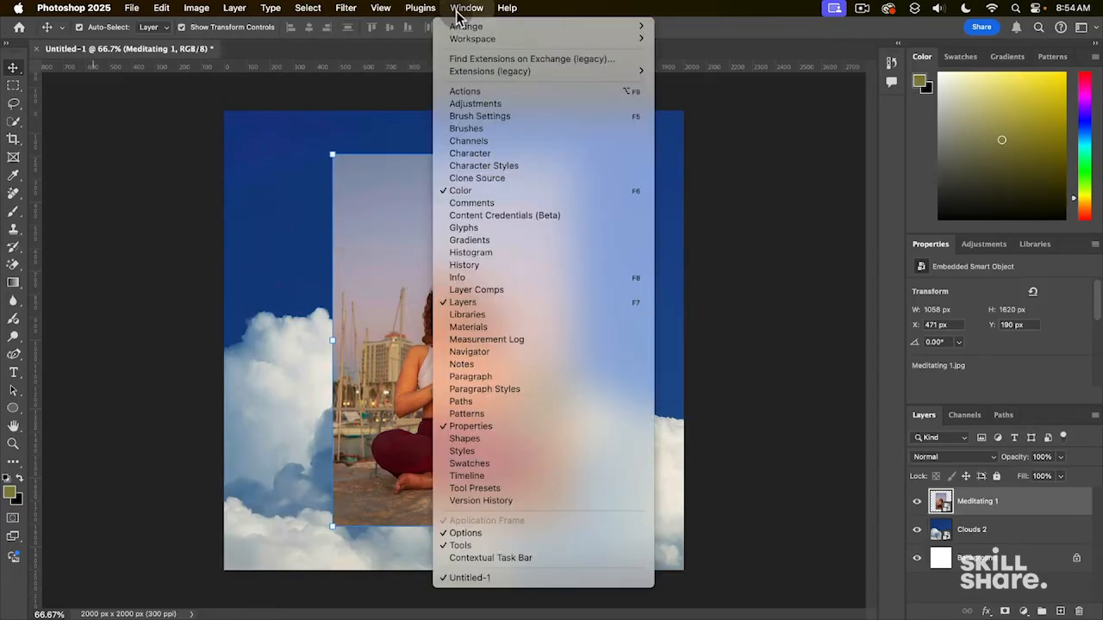
mouse_move(472, 39)
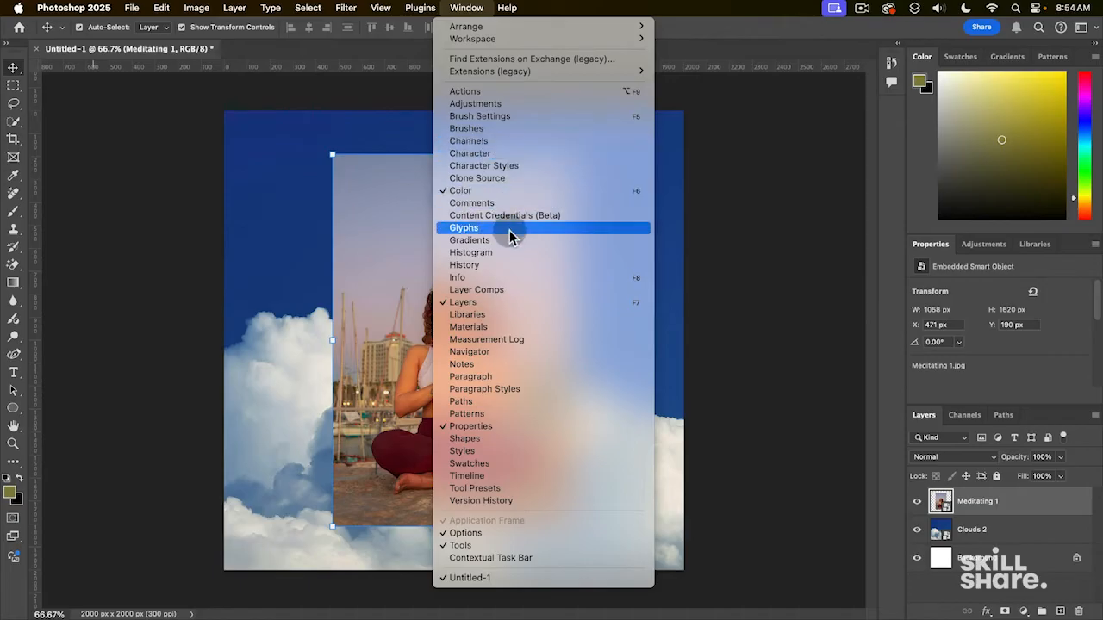
left_click(772, 32)
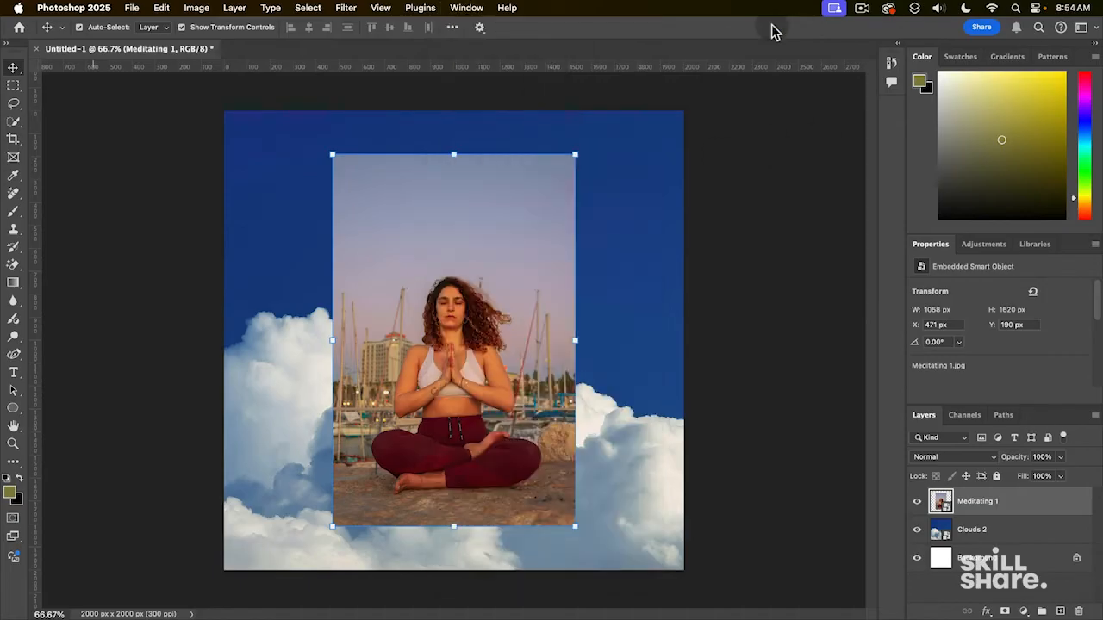
left_click(507, 8)
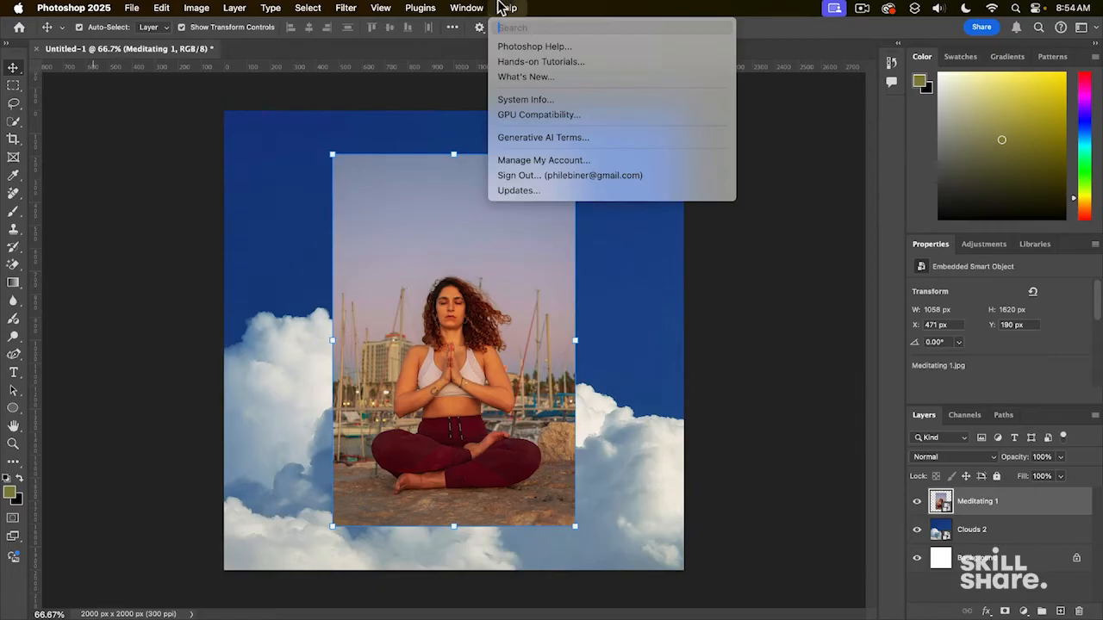
mouse_move(474, 41)
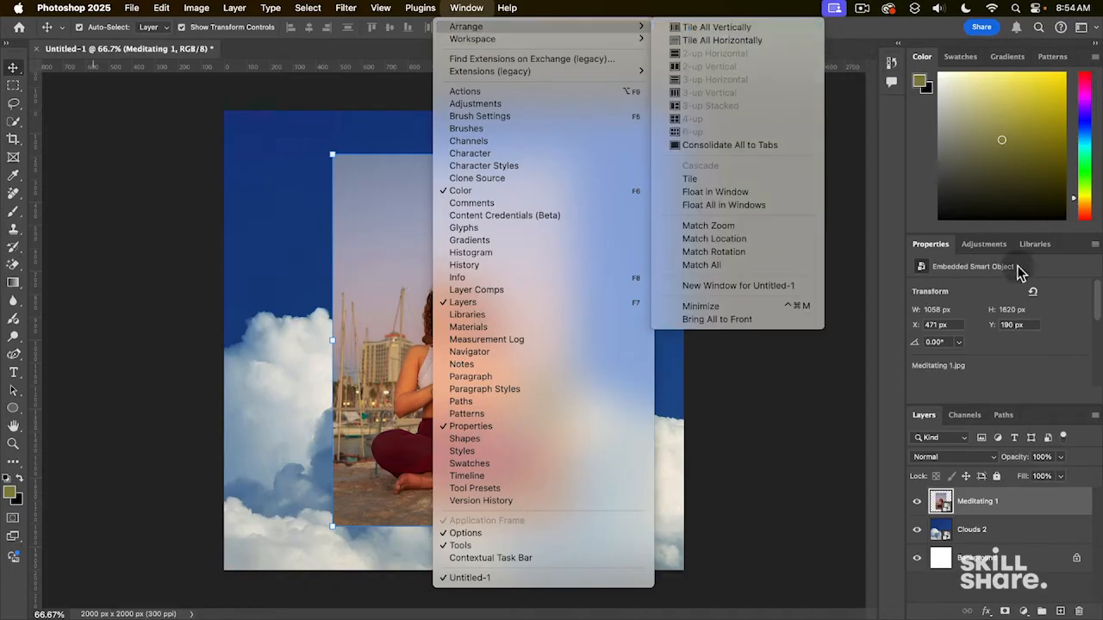
left_click(870, 165)
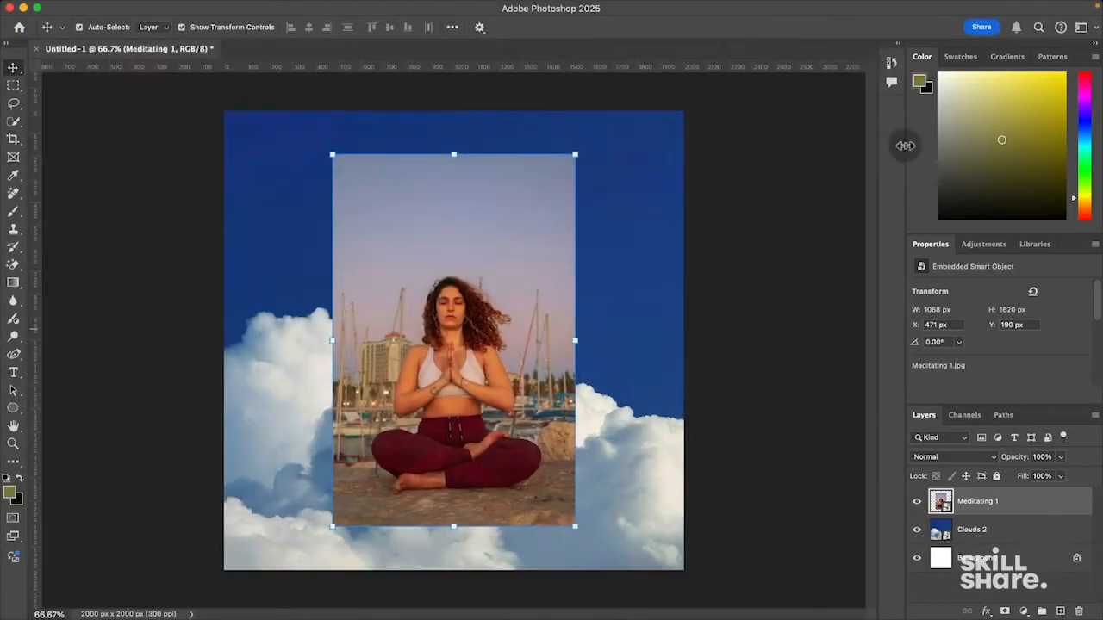
- Drag the panel dividers to make the Layers list taller and the Color area shorter
left_click_drag(905, 146, 861, 142)
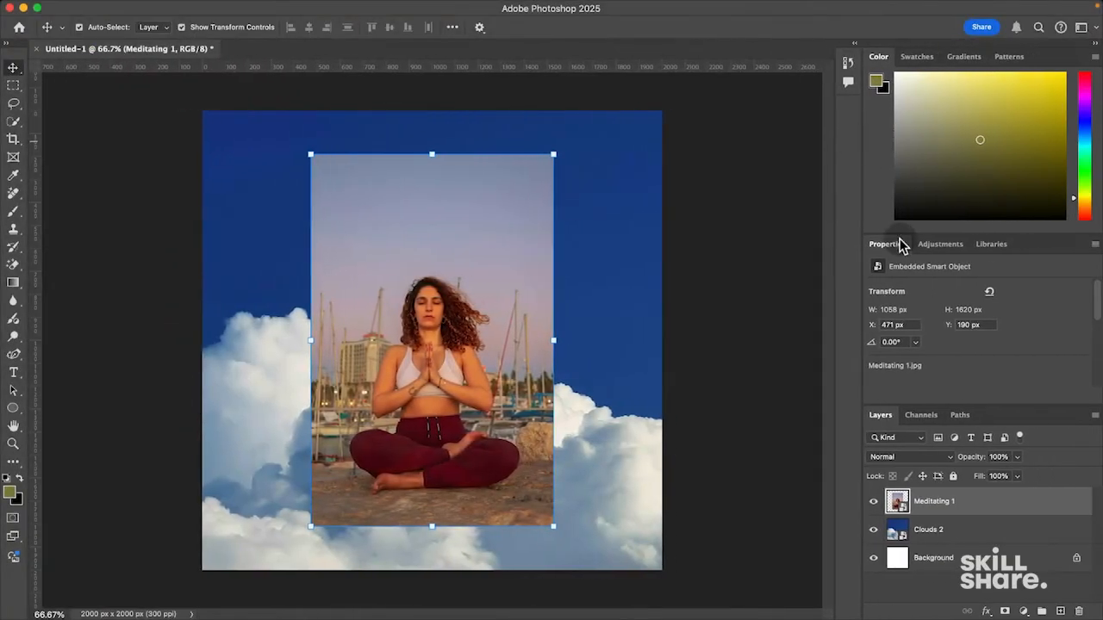
left_click_drag(900, 232, 898, 190)
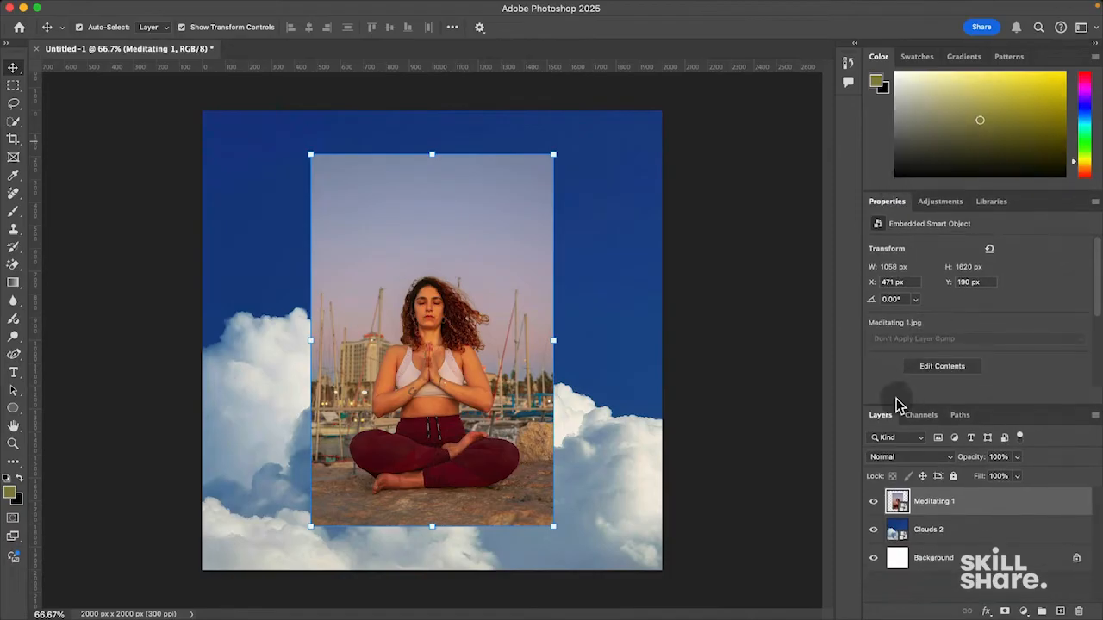
left_click_drag(896, 403, 898, 364)
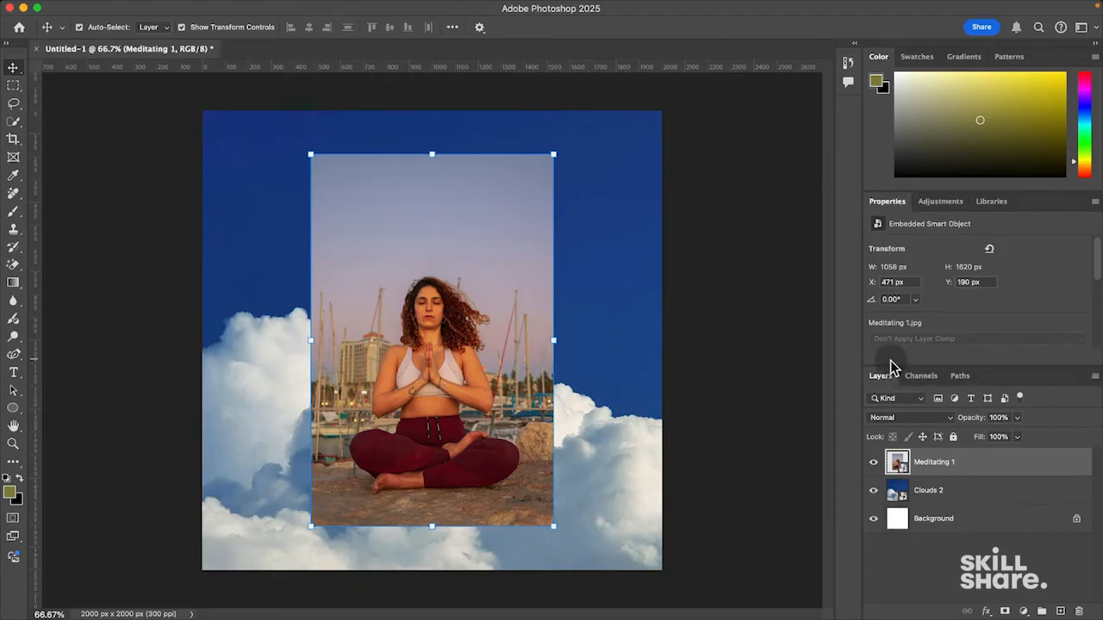
left_click_drag(891, 363, 890, 321)
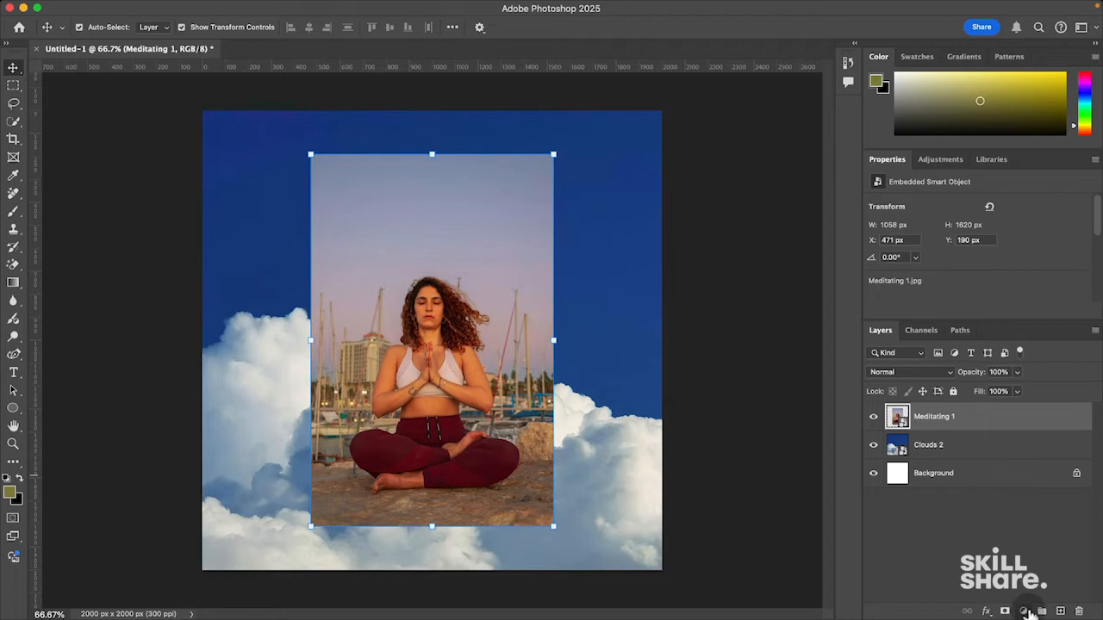
left_click(1025, 611)
left_click(935, 562)
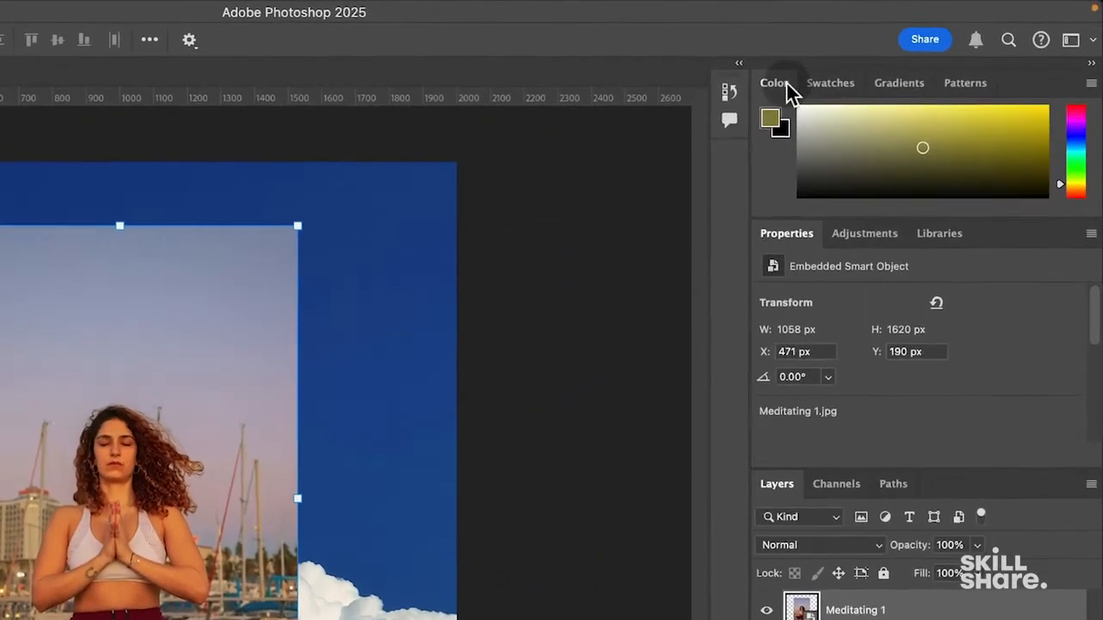
left_click(820, 83)
left_click(896, 85)
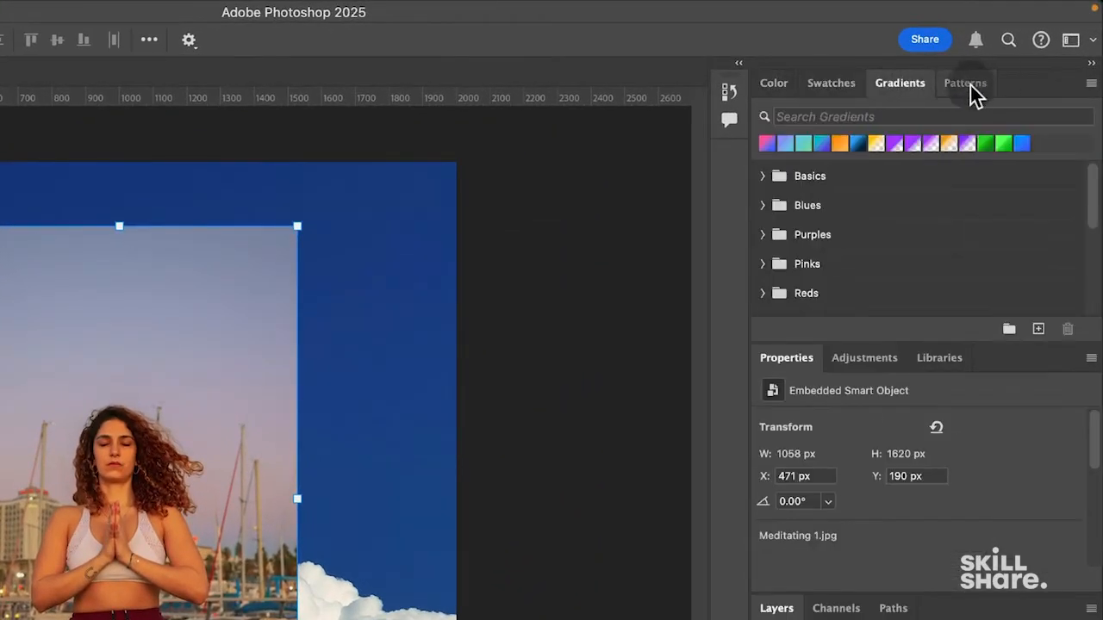
left_click(955, 82)
left_click(776, 83)
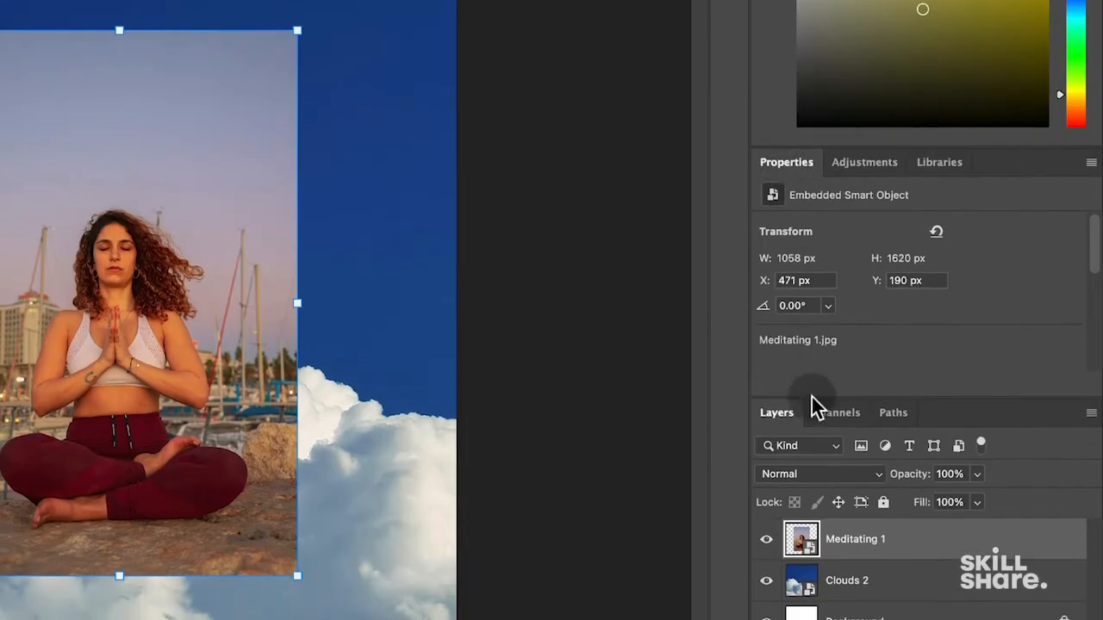
left_click_drag(862, 583, 865, 559)
left_click(862, 550)
left_click(863, 576)
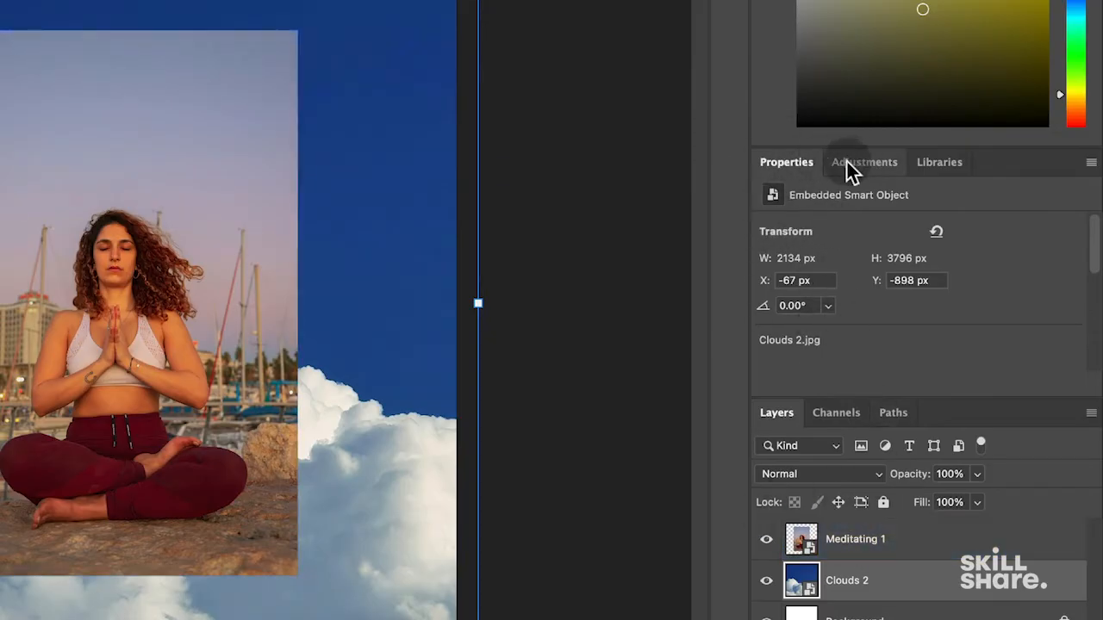
- Close the Properties panel, keep Adjustments ahead of Libraries, and give the Layers list more room
right_click(777, 161)
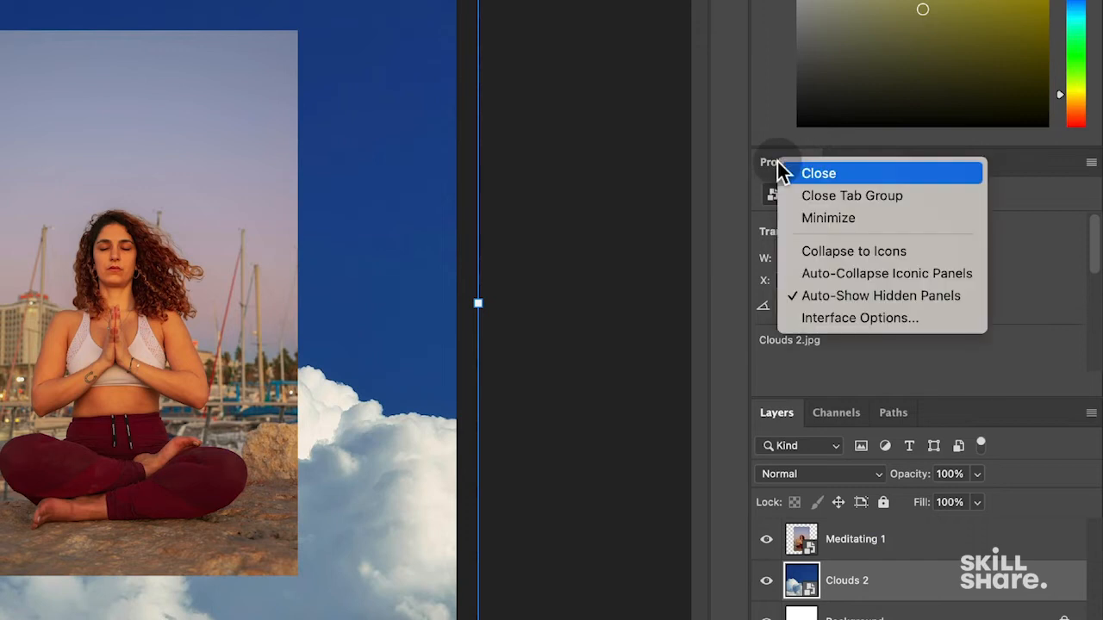
left_click(807, 171)
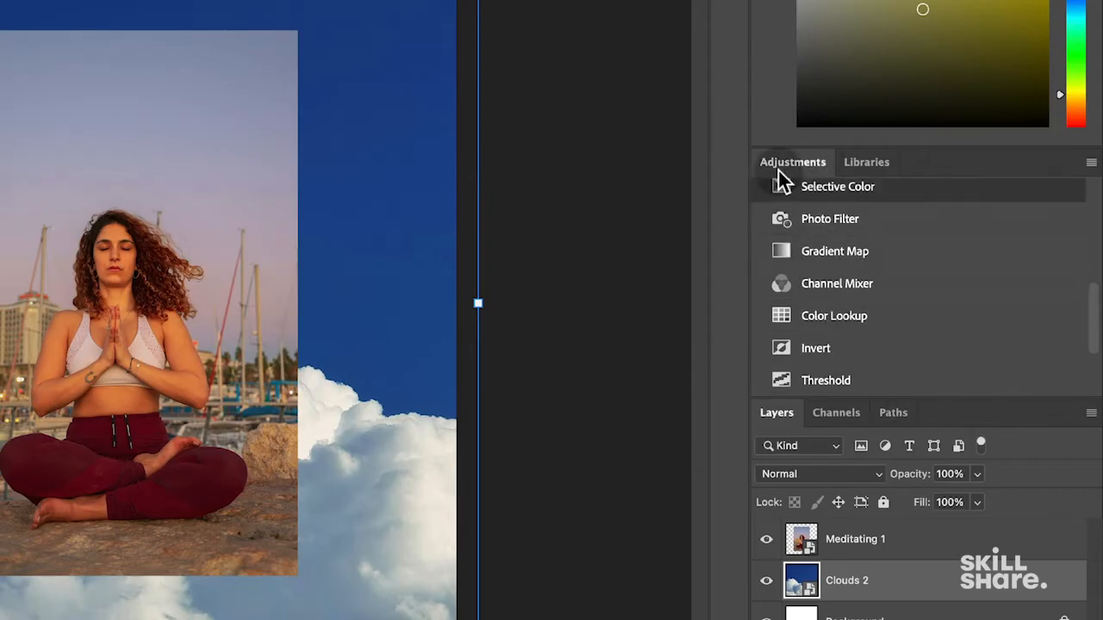
left_click_drag(1096, 312, 1095, 242)
left_click_drag(783, 169, 778, 172)
left_click_drag(846, 163, 774, 159)
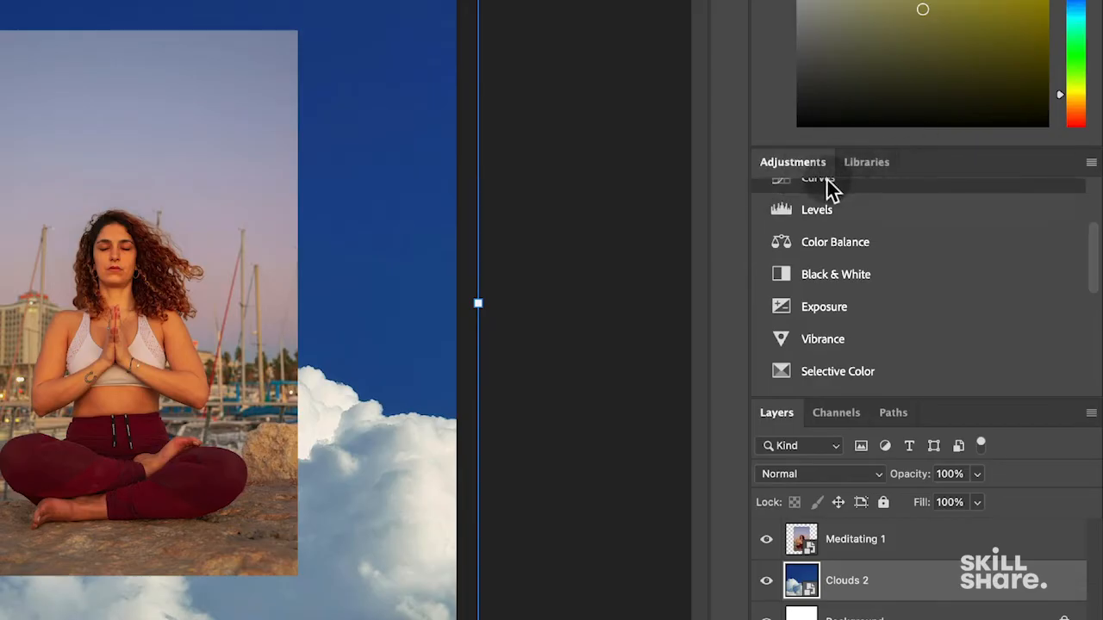
scroll(1097, 258, "up", 5)
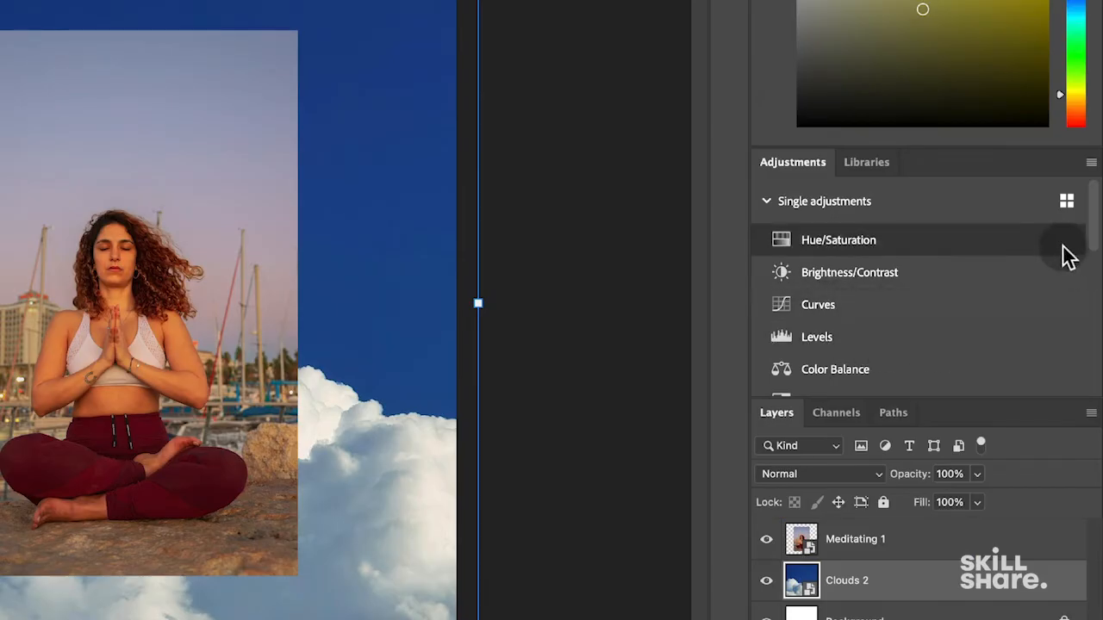
left_click_drag(793, 396, 808, 212)
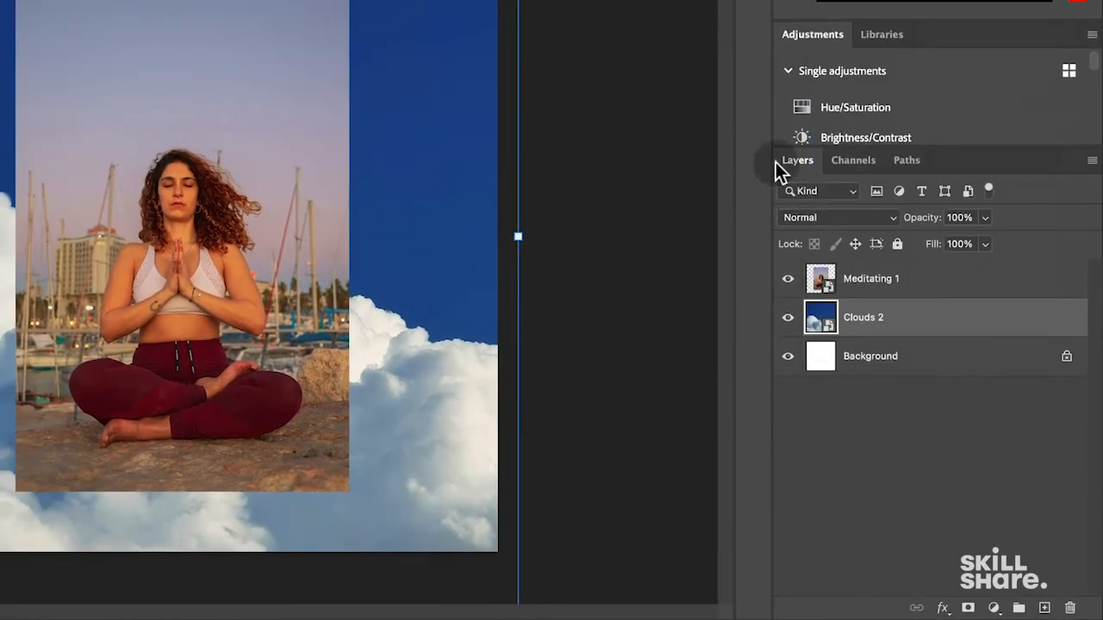
- Close the Adjustments and Libraries panels
right_click(810, 38)
left_click(873, 49)
right_click(841, 42)
left_click(851, 47)
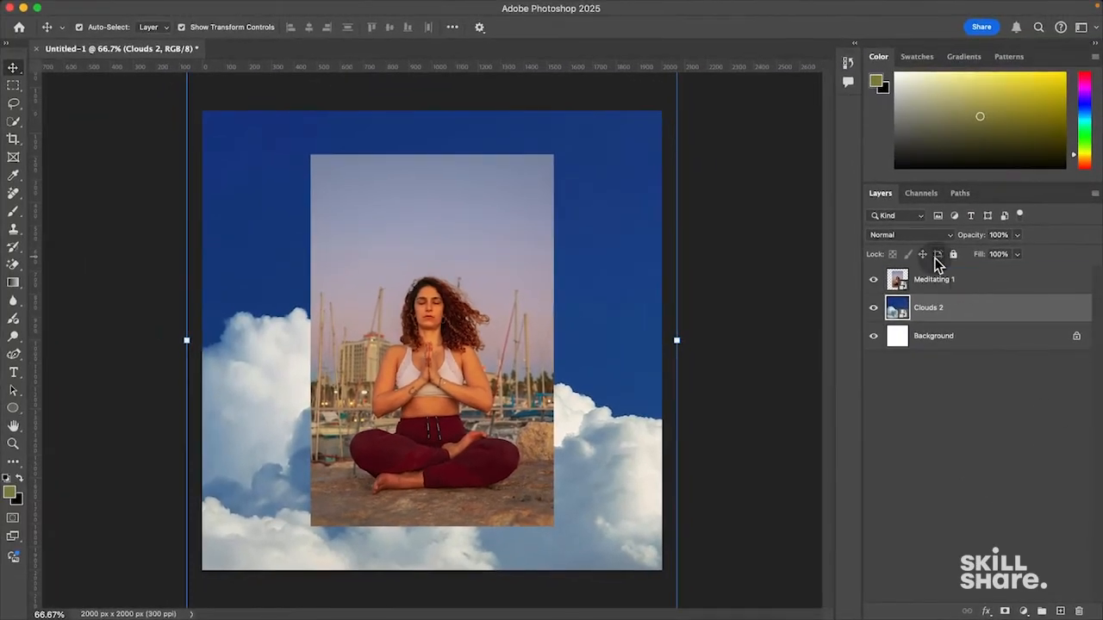
- Deselect all layers, step back through History, then return to the latest Layer Order state
left_click(987, 498)
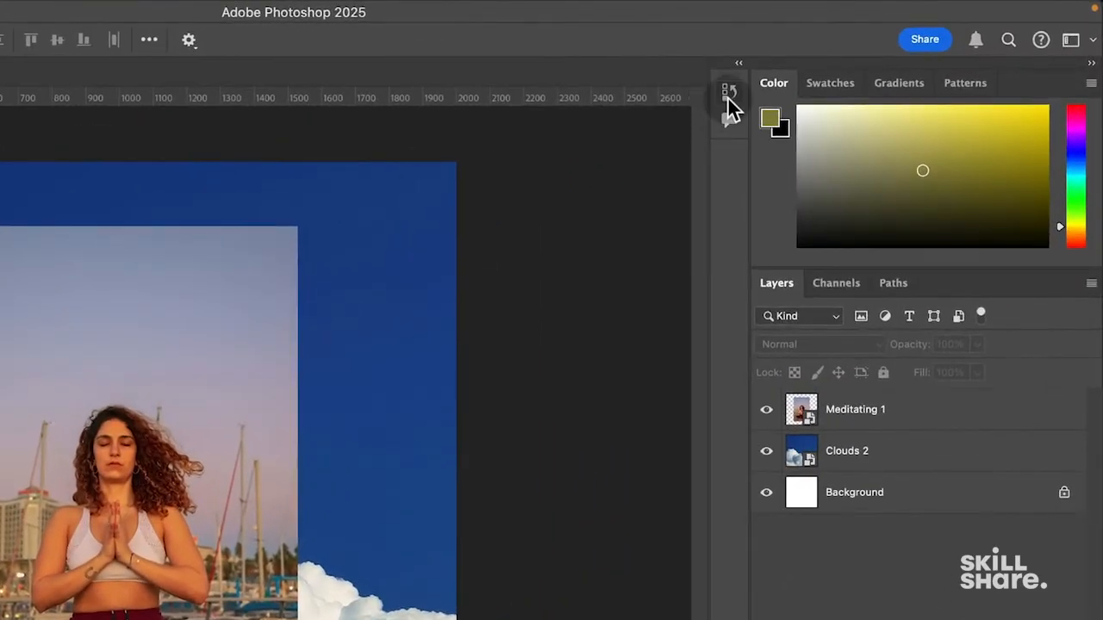
left_click(728, 93)
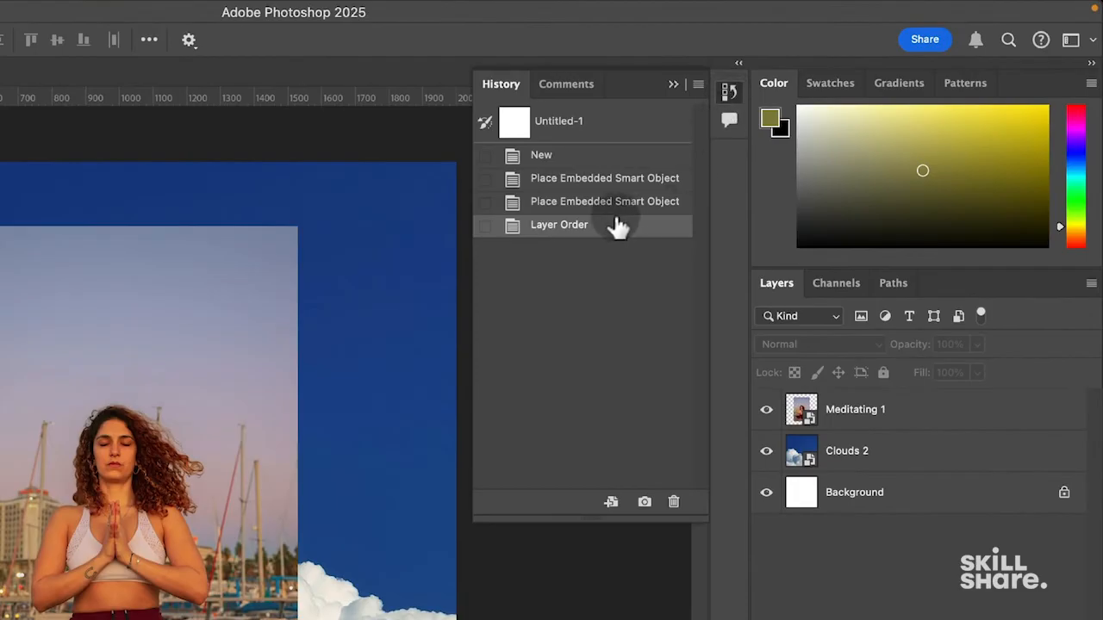
left_click(590, 201)
left_click(582, 179)
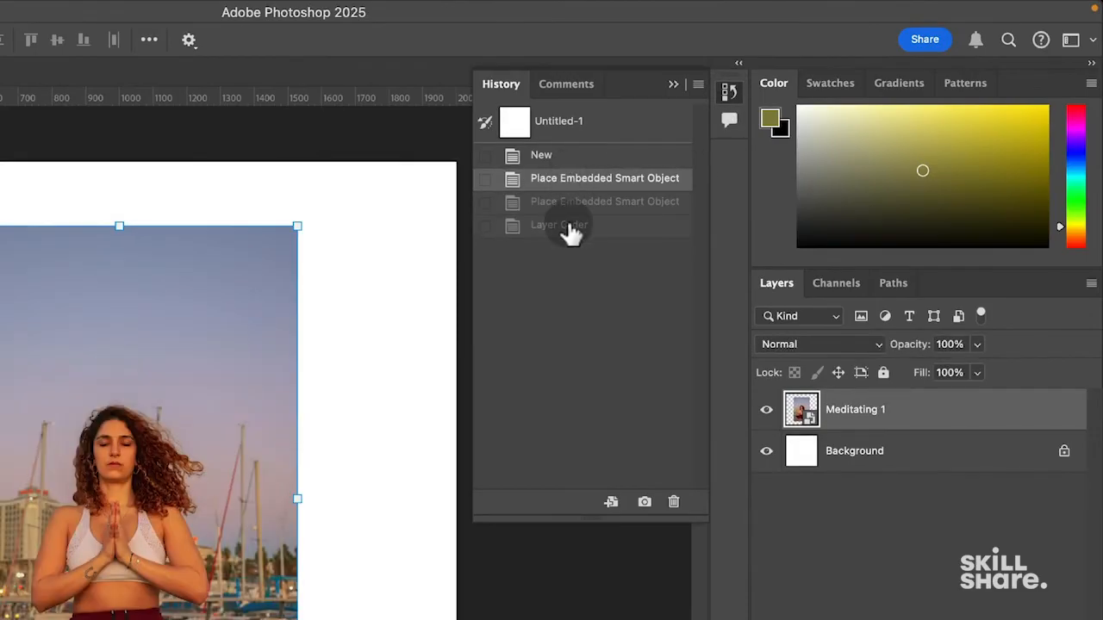
left_click(573, 227)
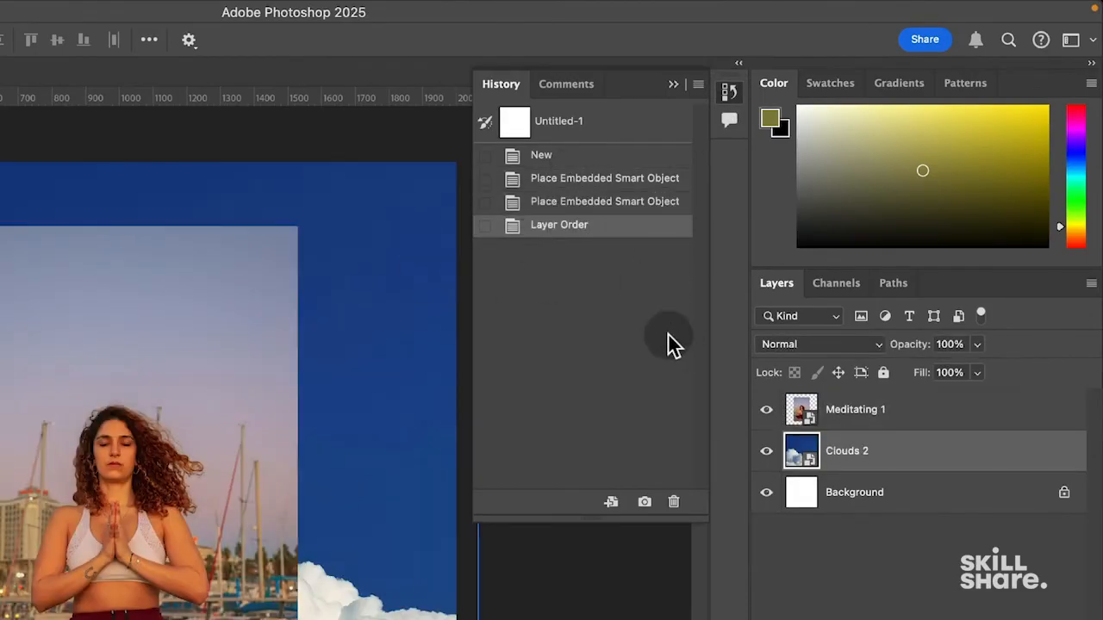
left_click(729, 93)
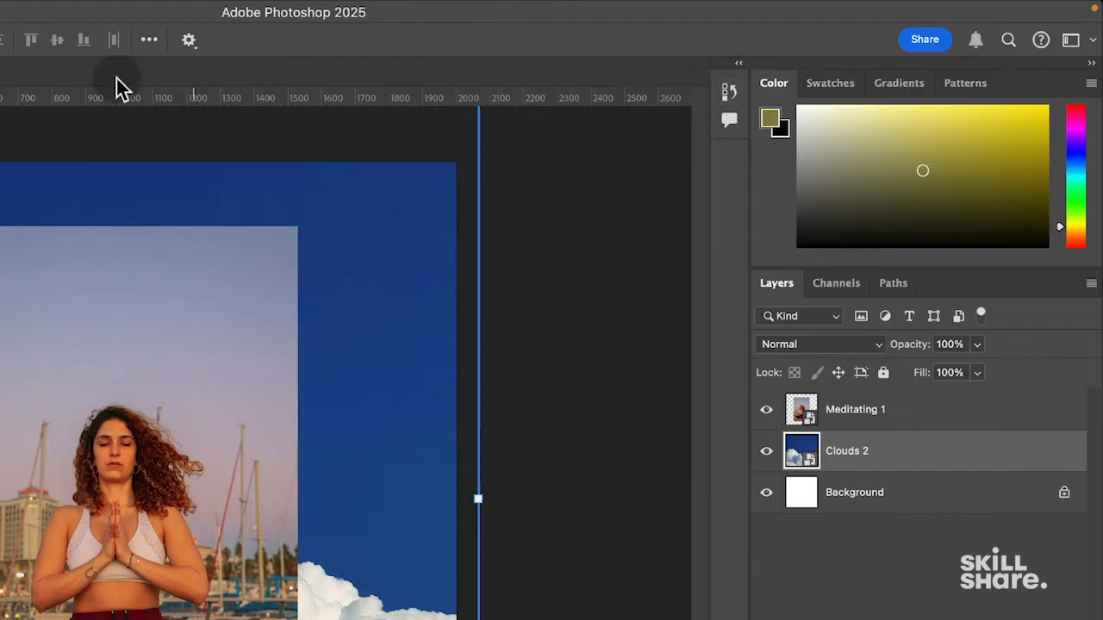
left_click(177, 8)
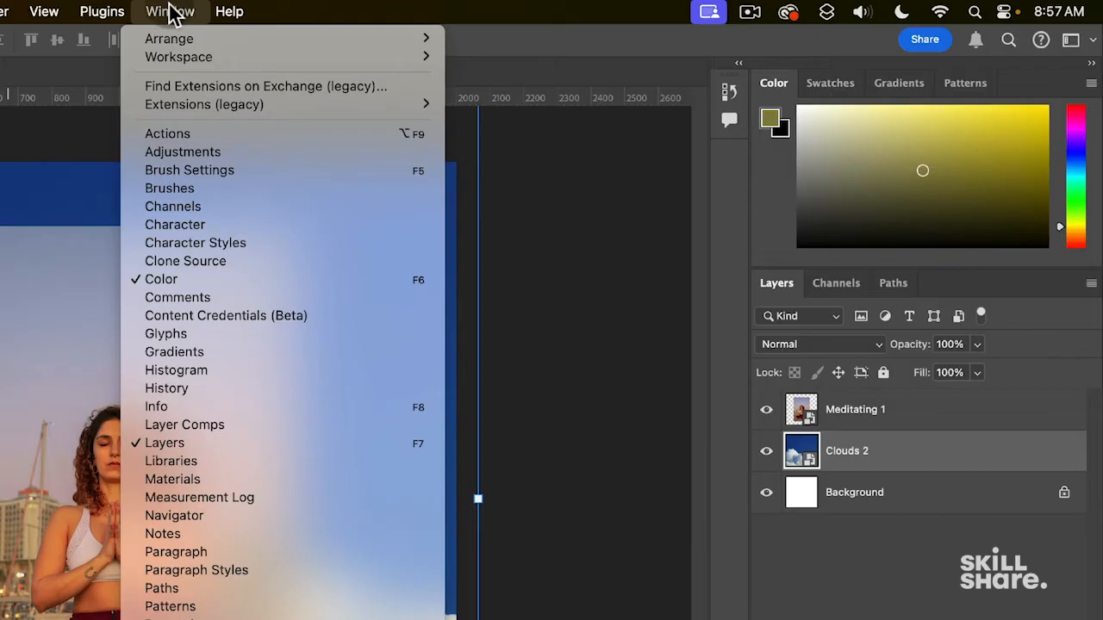
- Open the Character panel and dock Character and Paragraph as collapsed icons
left_click(200, 225)
left_click(217, 245)
left_click(448, 165)
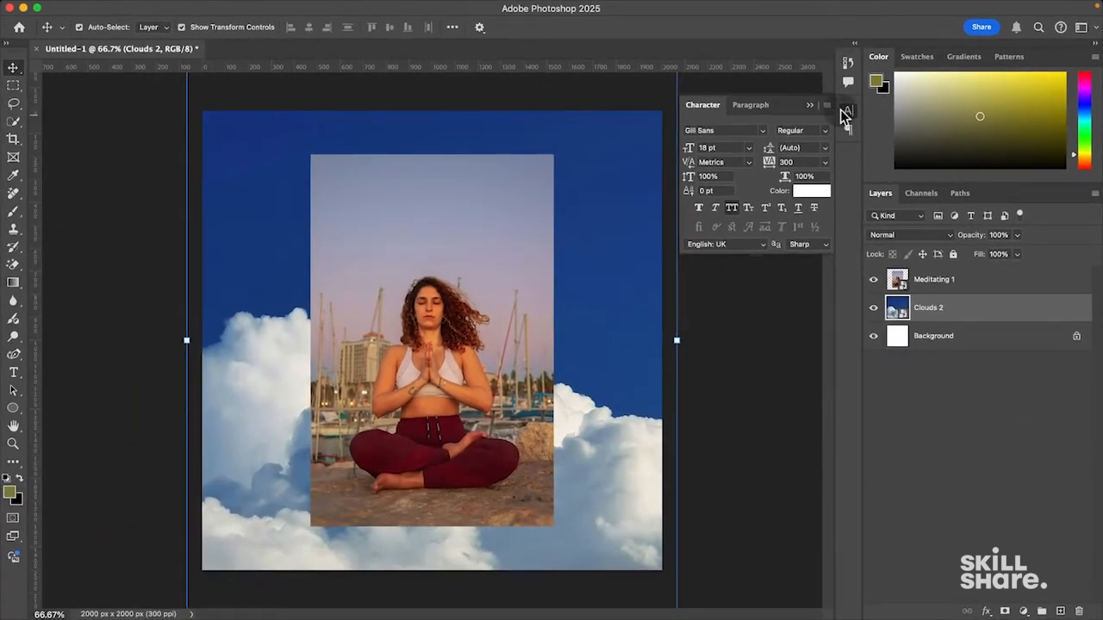
left_click(845, 114)
left_click(849, 131)
left_click(849, 129)
left_click(849, 121)
left_click(849, 121)
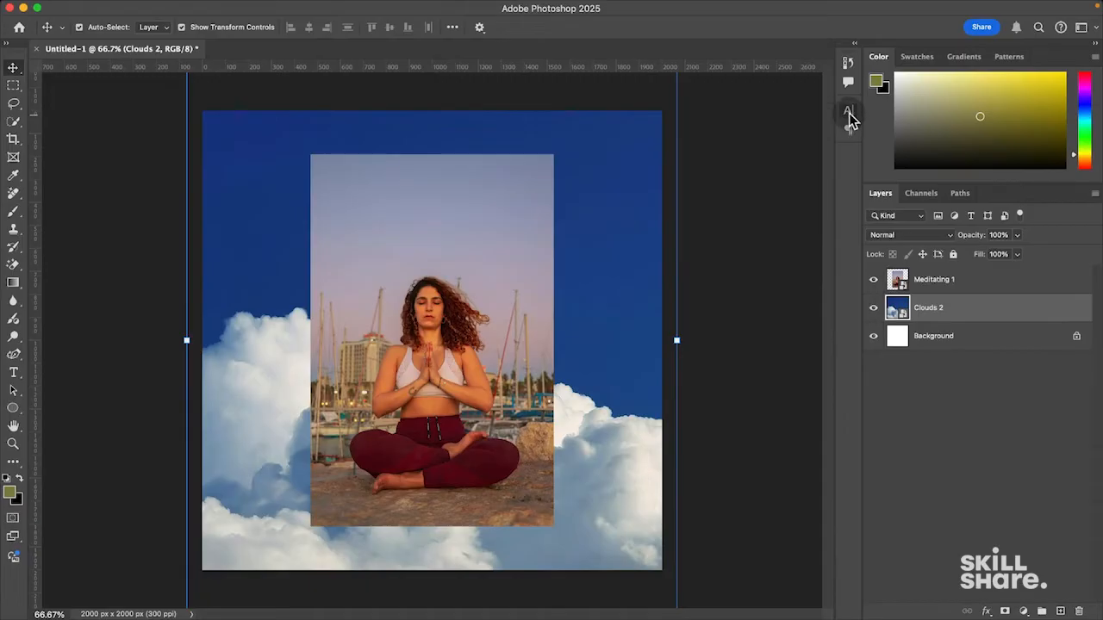
- Select the Meditating 1 and Clouds 2 layers in turn, then deselect all layers
left_click(1064, 280)
left_click(965, 470)
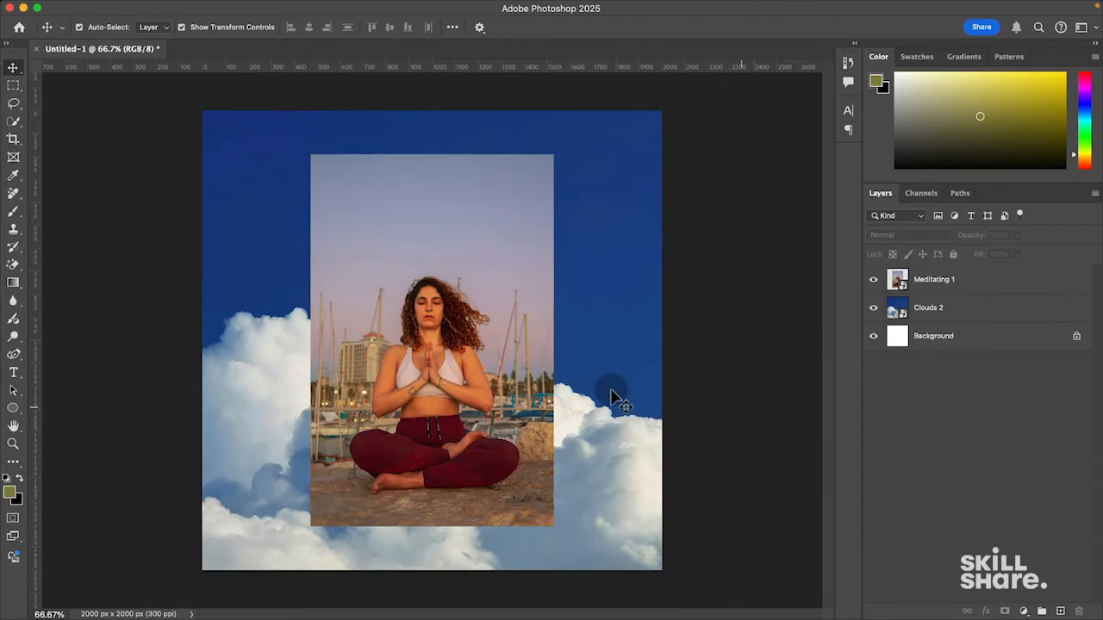
left_click(584, 384)
left_click(952, 405)
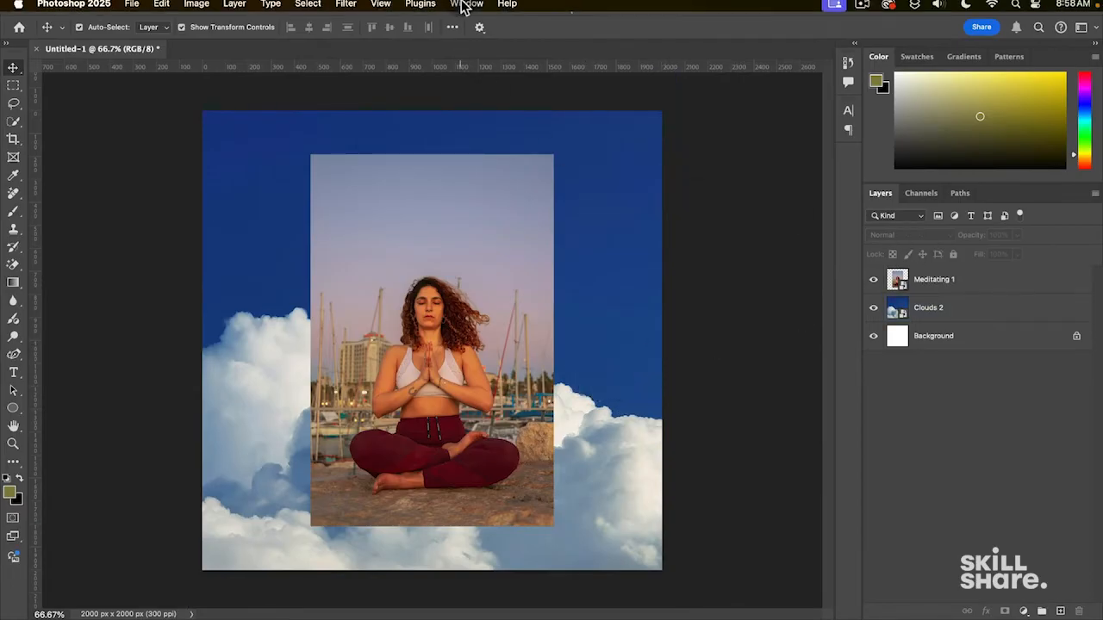
- Turn on the Contextual Task Bar from the Window menu and drag it away from the photo
left_click(466, 8)
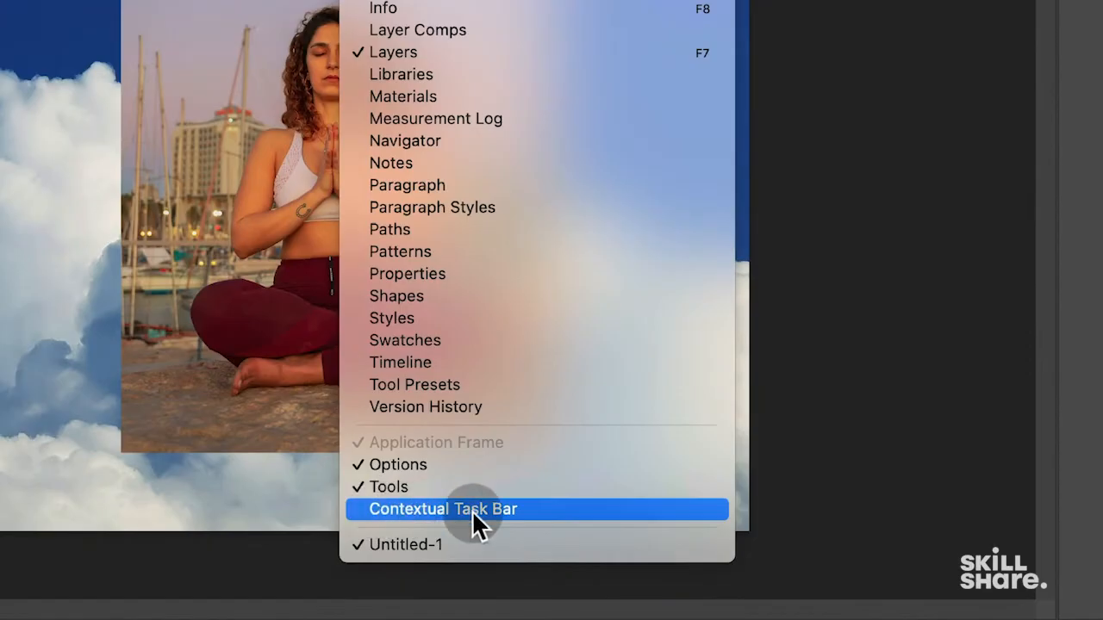
left_click(469, 509)
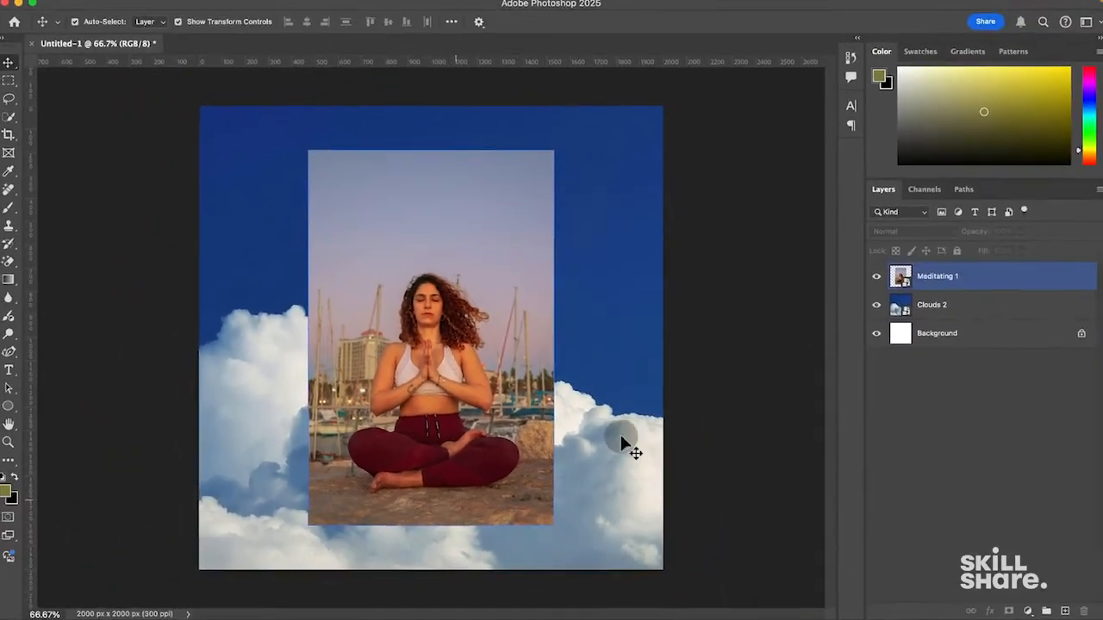
left_click(954, 307)
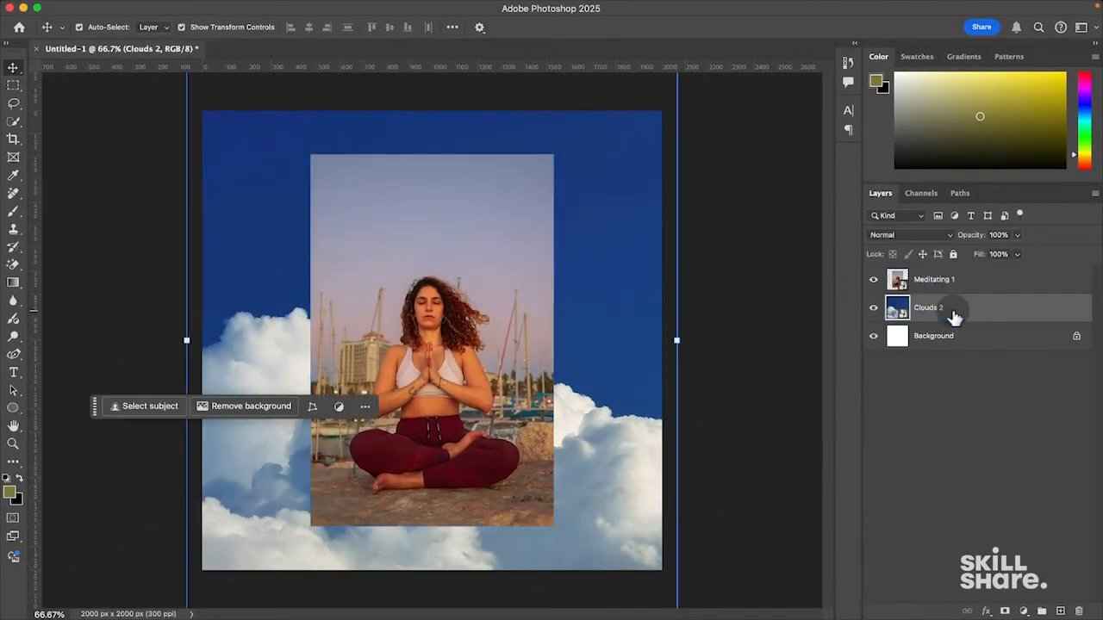
left_click_drag(94, 409, 117, 555)
left_click(976, 274)
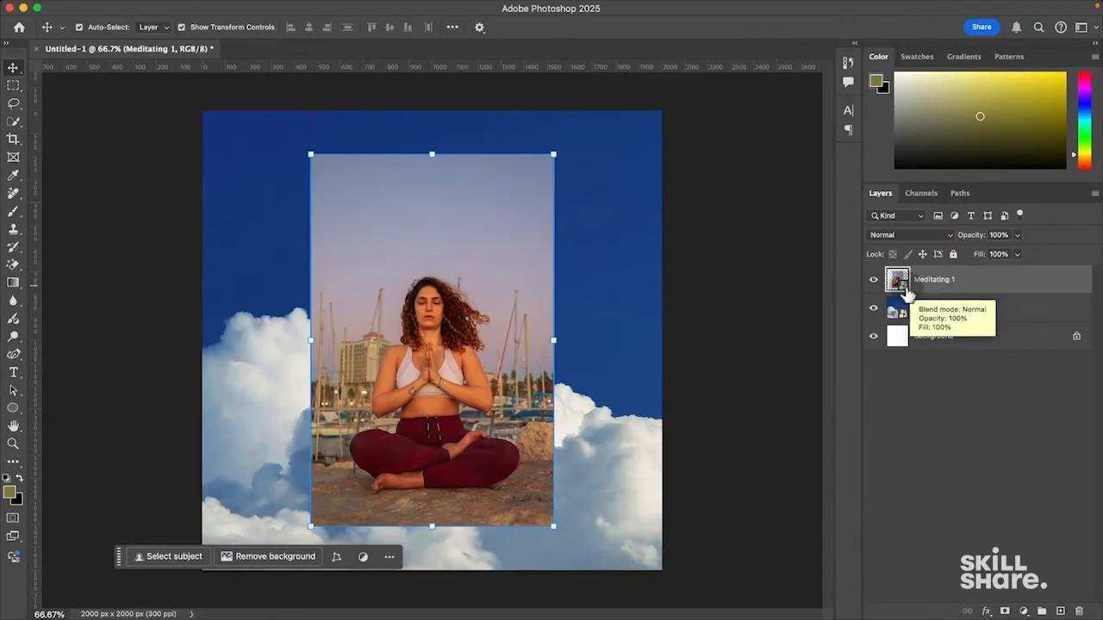
left_click_drag(121, 568, 109, 583)
left_click(462, 8)
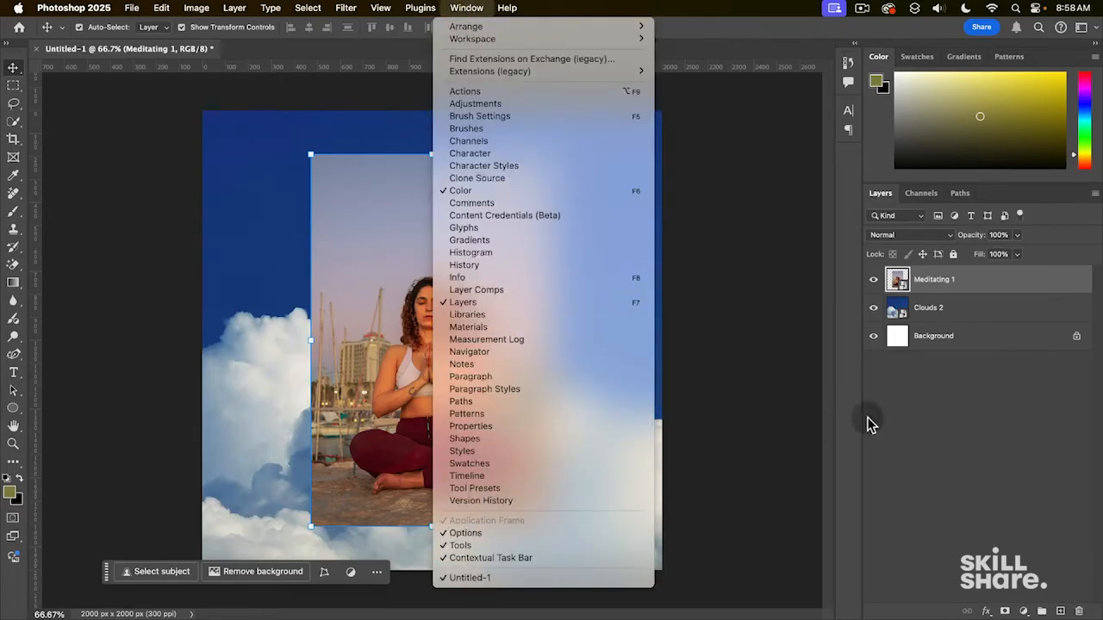
- Widen the panel area, then hide the Meditating 1 and Clouds 2 layers
left_click(929, 405)
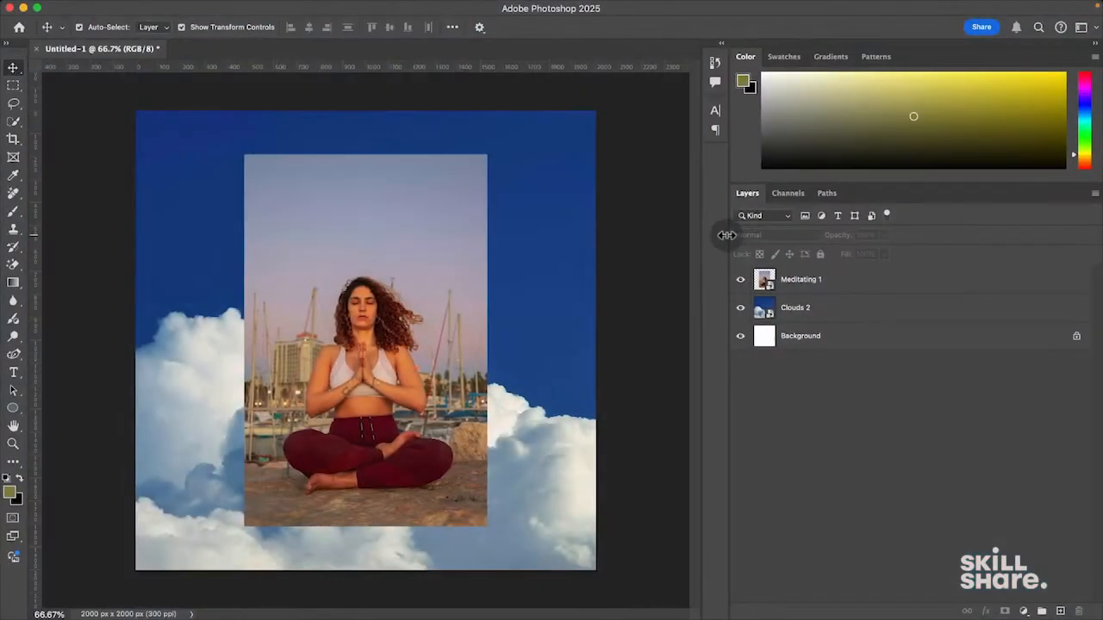
left_click_drag(686, 239, 680, 240)
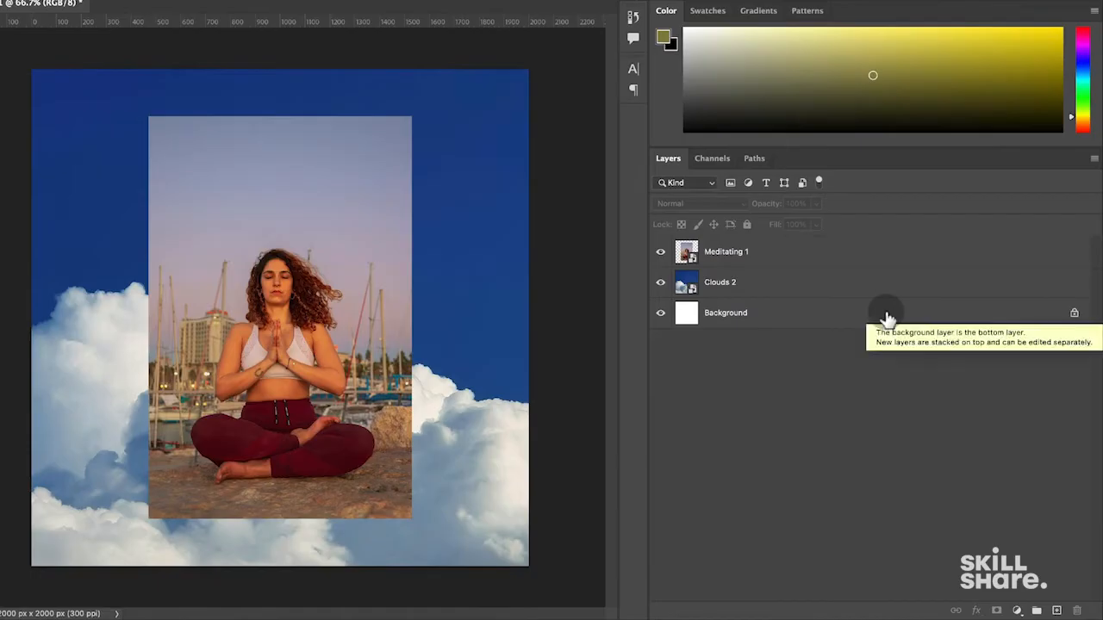
left_click(699, 253)
left_click(761, 278)
left_click(732, 259)
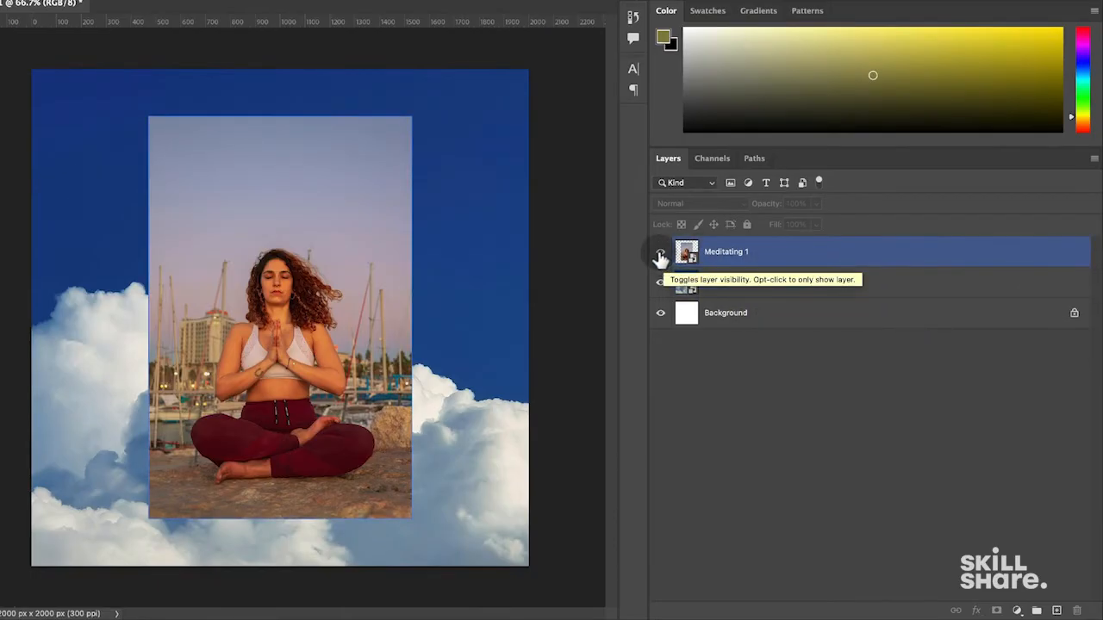
left_click(661, 255)
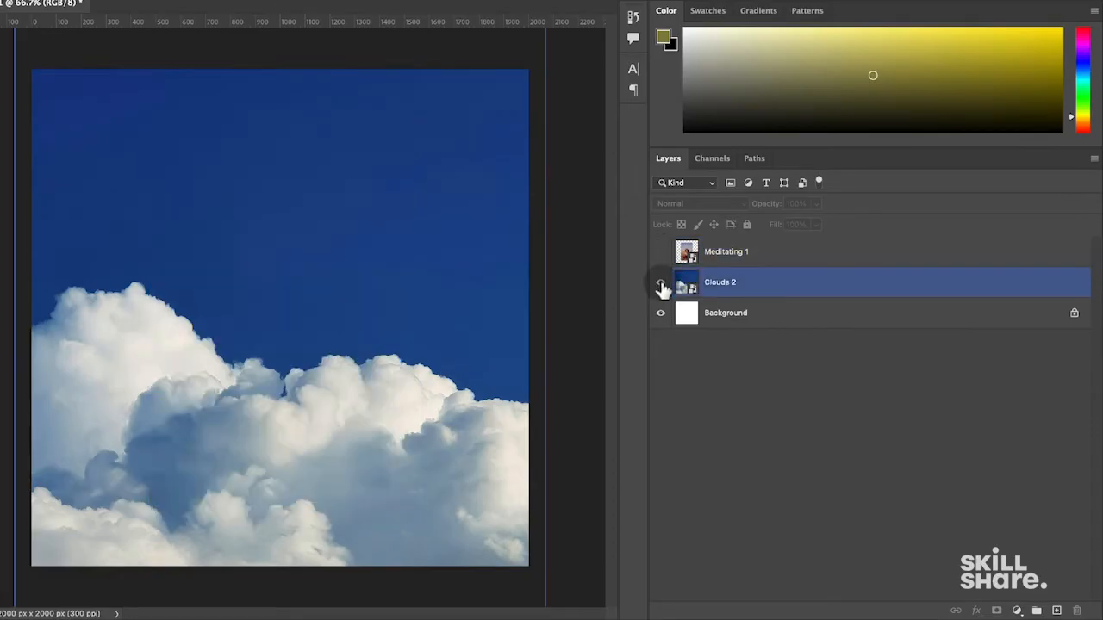
left_click(661, 283)
left_click(718, 395)
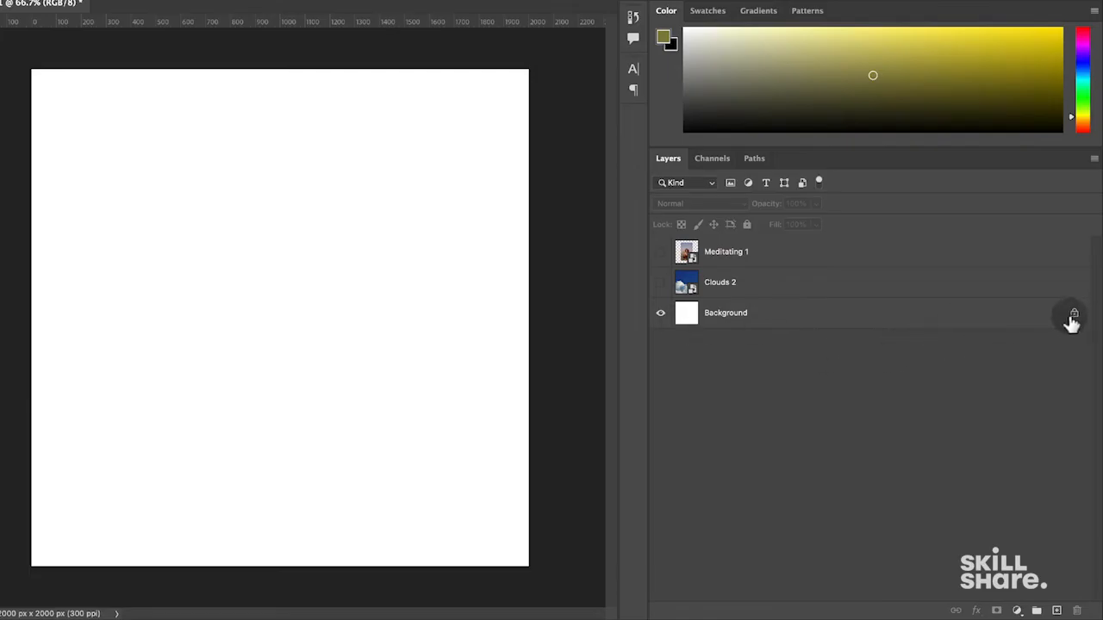
- Delete the Background layer twice, undoing each deletion to restore it
left_click(851, 319)
key("BackSpace")
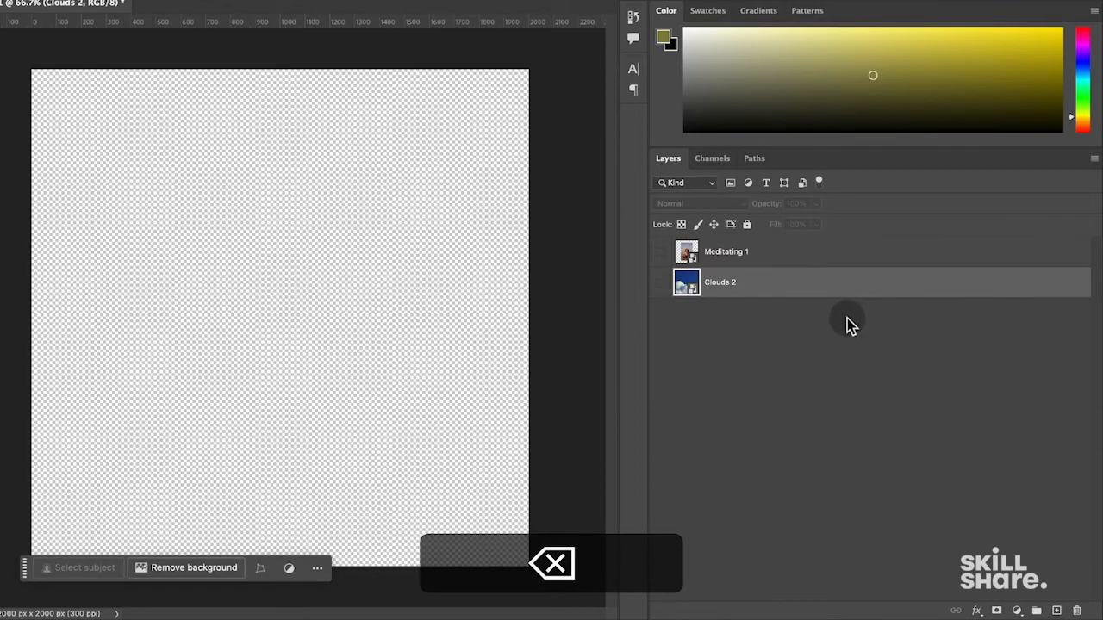
key("super+z")
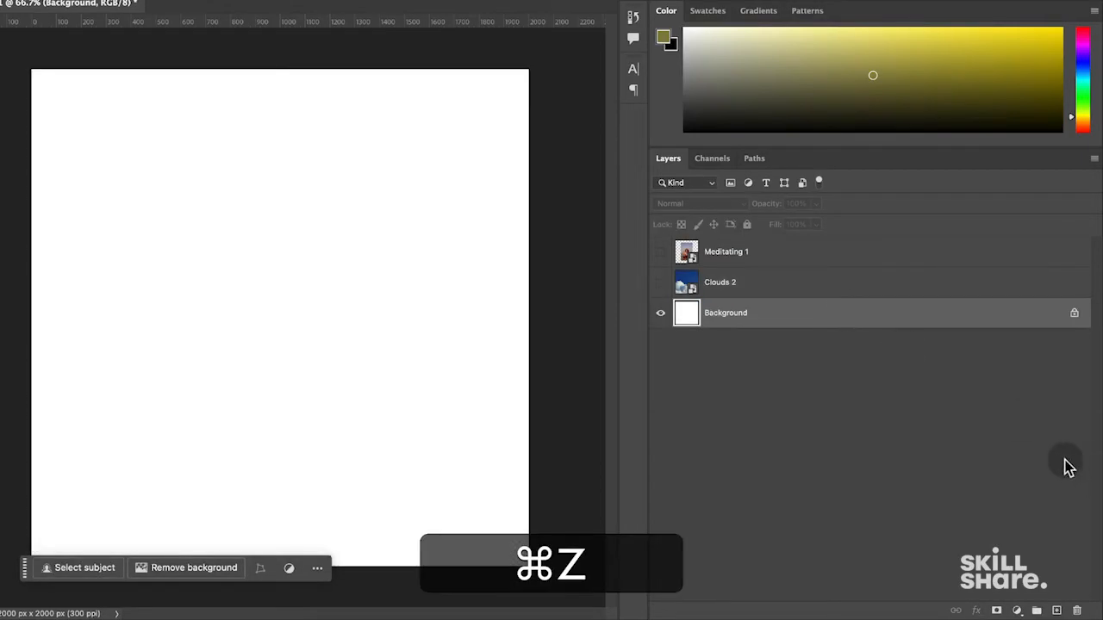
left_click(1077, 612)
left_click(506, 183)
key("super+z")
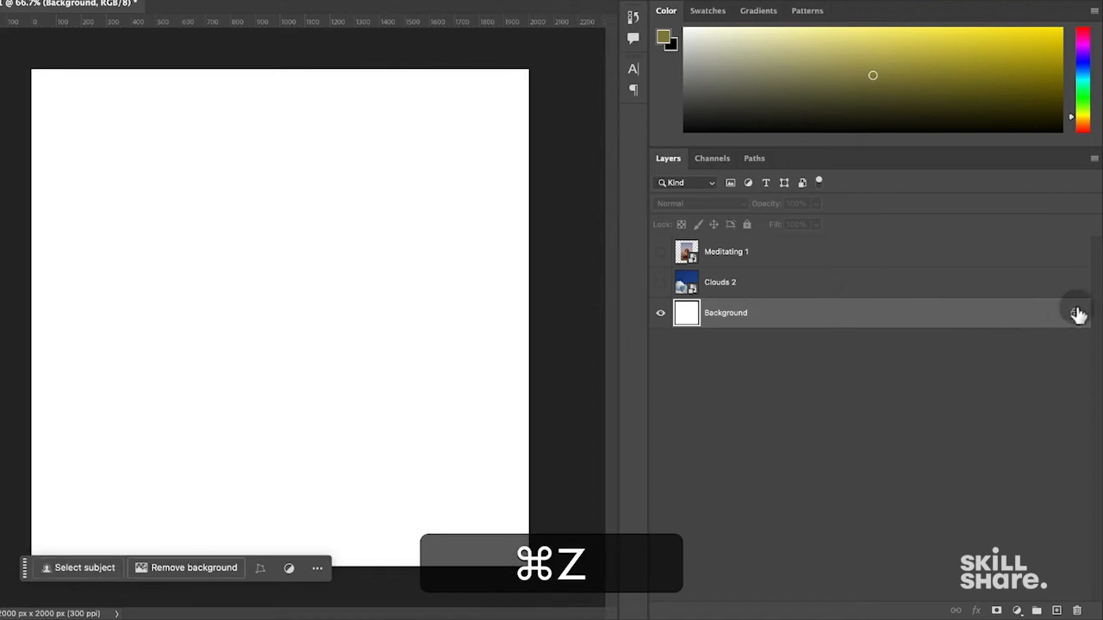
- Convert the Background into an unlocked Layer 0 and shift it up and to the right
left_click(1074, 315)
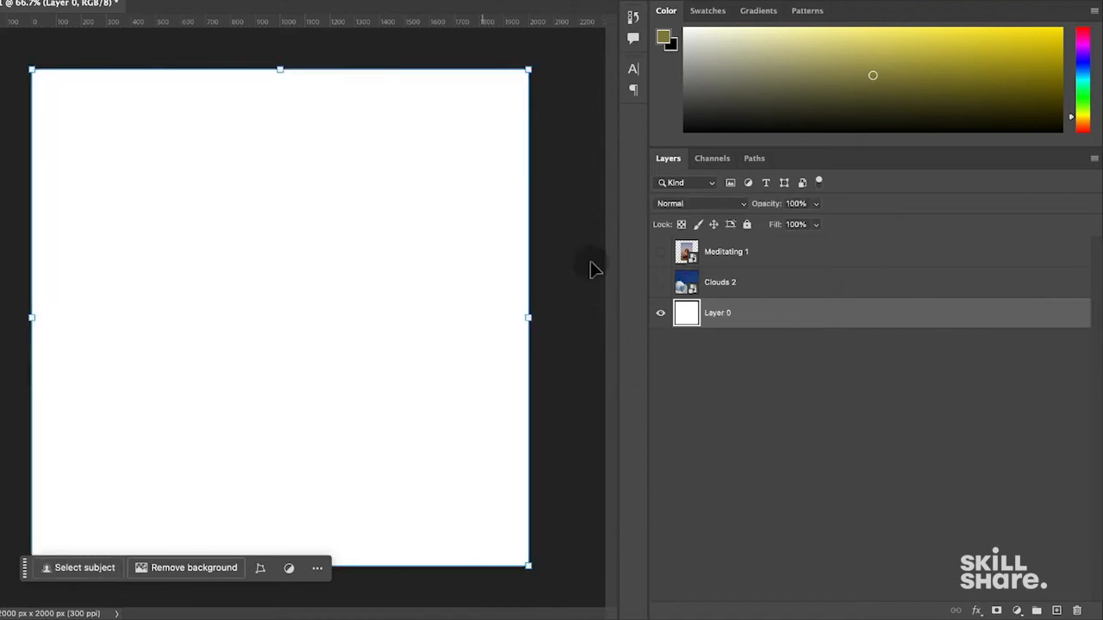
left_click(747, 225)
left_click(746, 224)
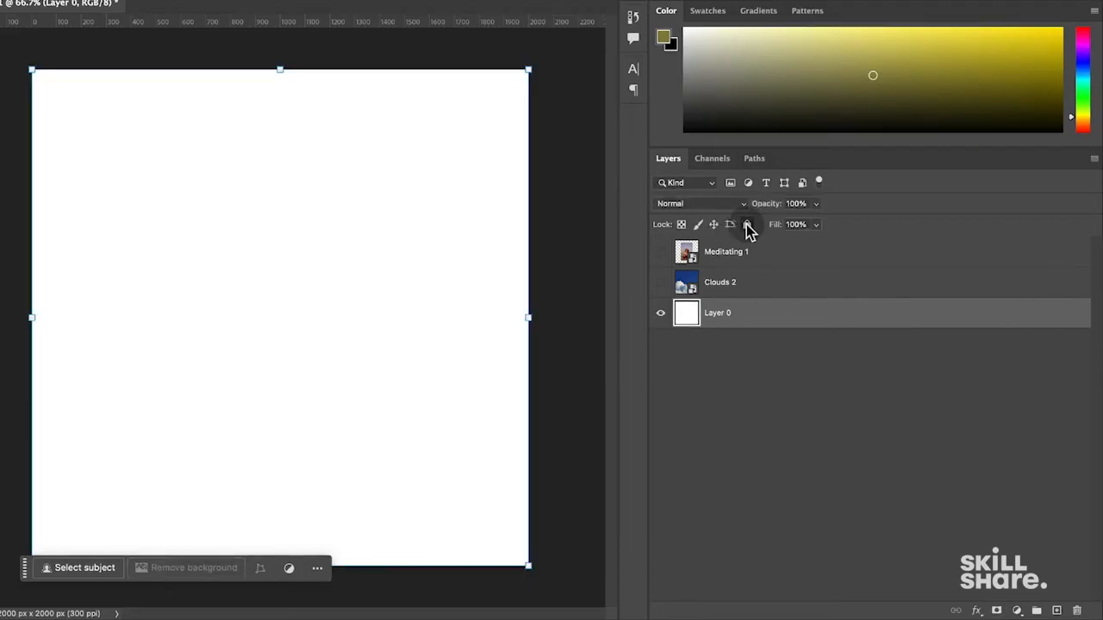
left_click_drag(352, 233, 522, 164)
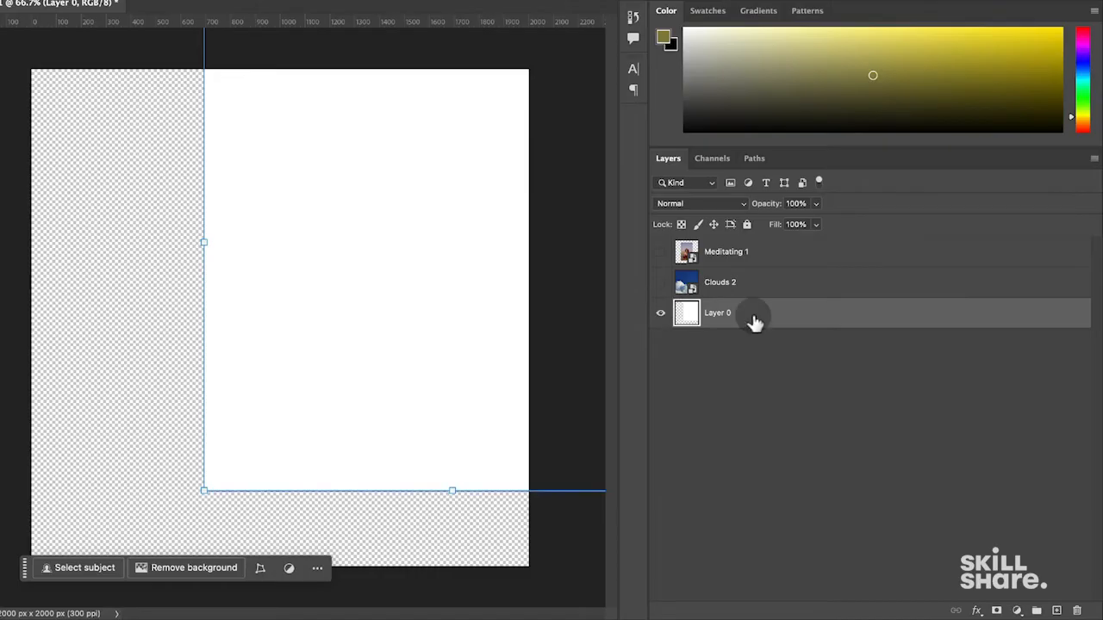
- Delete Layer 0, show and lock the Meditating 1 photo, and try dragging it
key("BackSpace")
left_click(661, 252)
left_click(763, 254)
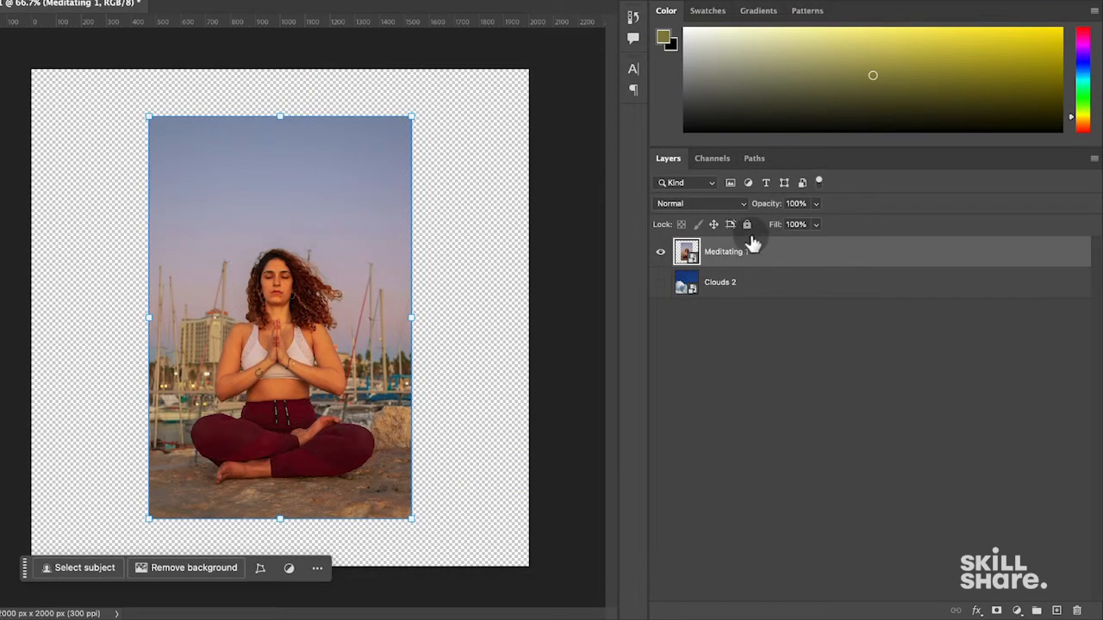
left_click(747, 225)
left_click_drag(230, 276, 313, 351)
left_click_drag(248, 170, 363, 302)
left_click_drag(255, 139, 358, 308)
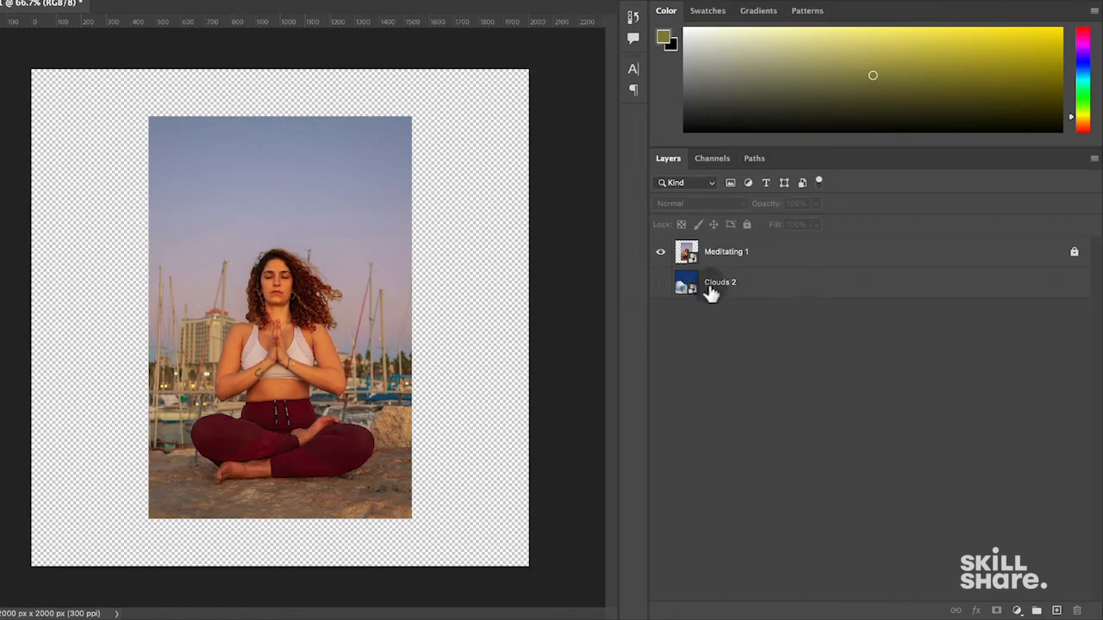
- Show the Clouds 2 layer and nudge the clouds slightly higher
left_click(661, 284)
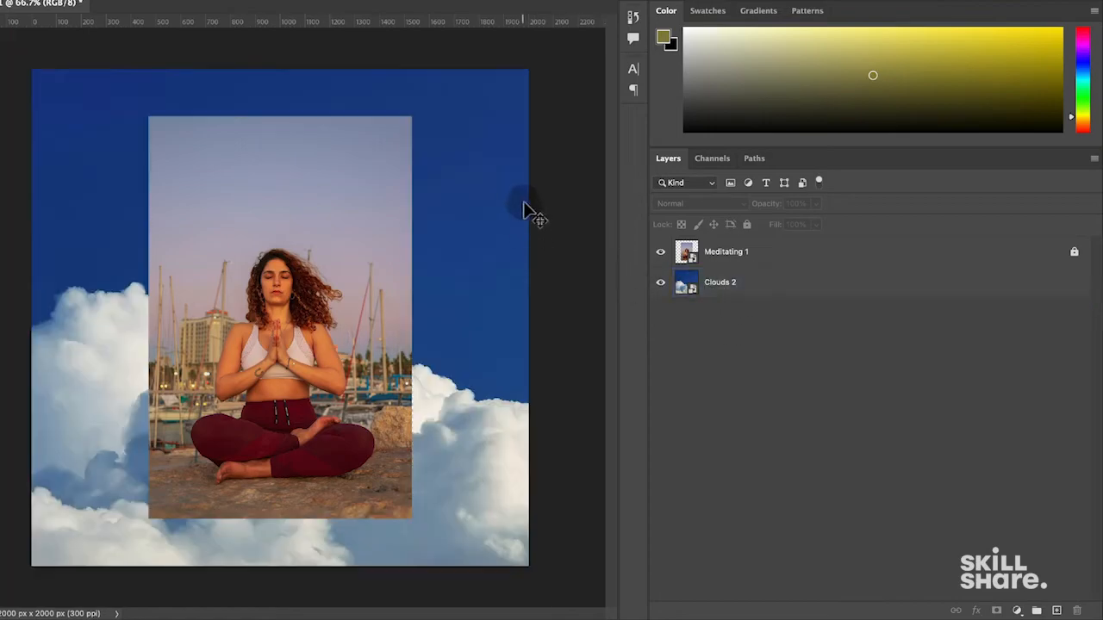
left_click(520, 213)
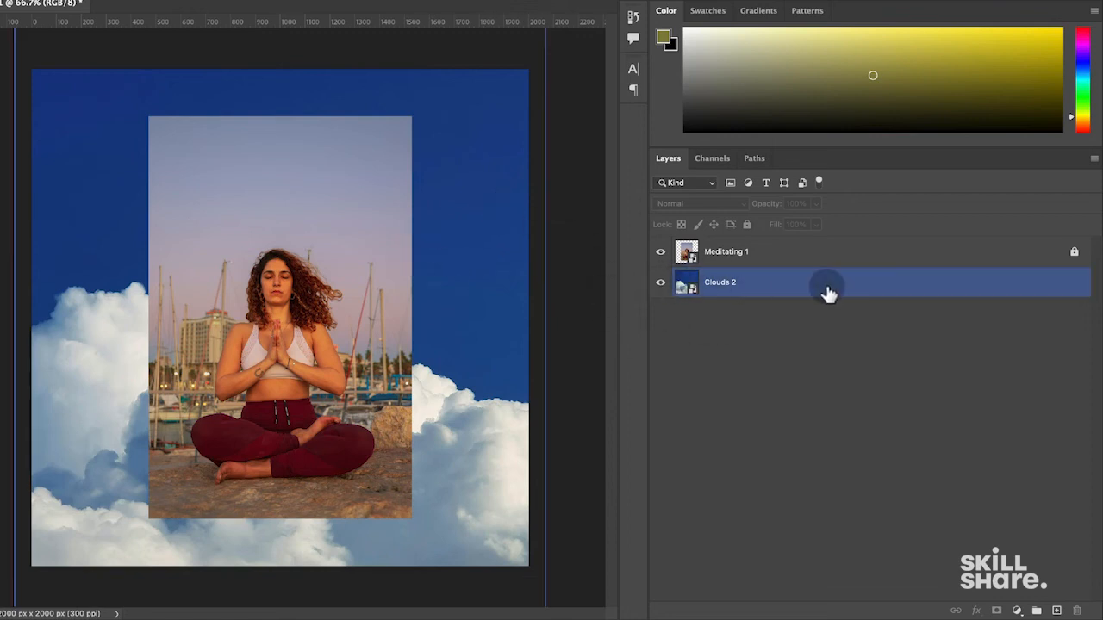
mouse_move(423, 106)
left_mouse_down()
mouse_move(505, 212)
mouse_move(289, 57)
mouse_move(293, 189)
mouse_move(394, 25)
mouse_move(451, 155)
mouse_move(435, 88)
left_mouse_up()
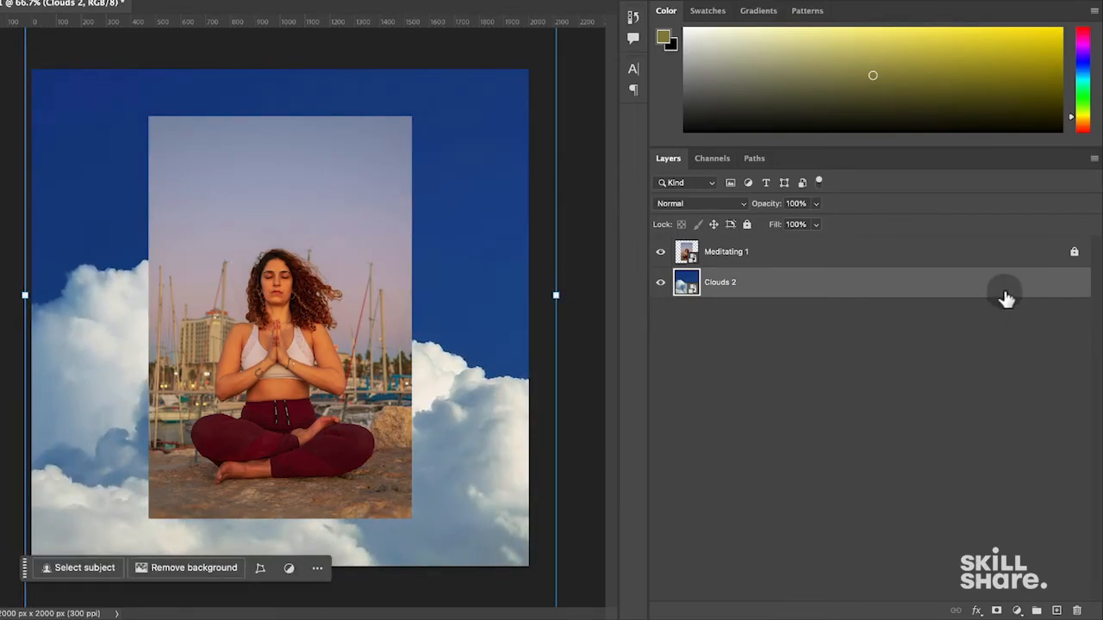
- Unlock the Meditating 1 layer and adjust it in the Layers panel
left_click(1043, 257)
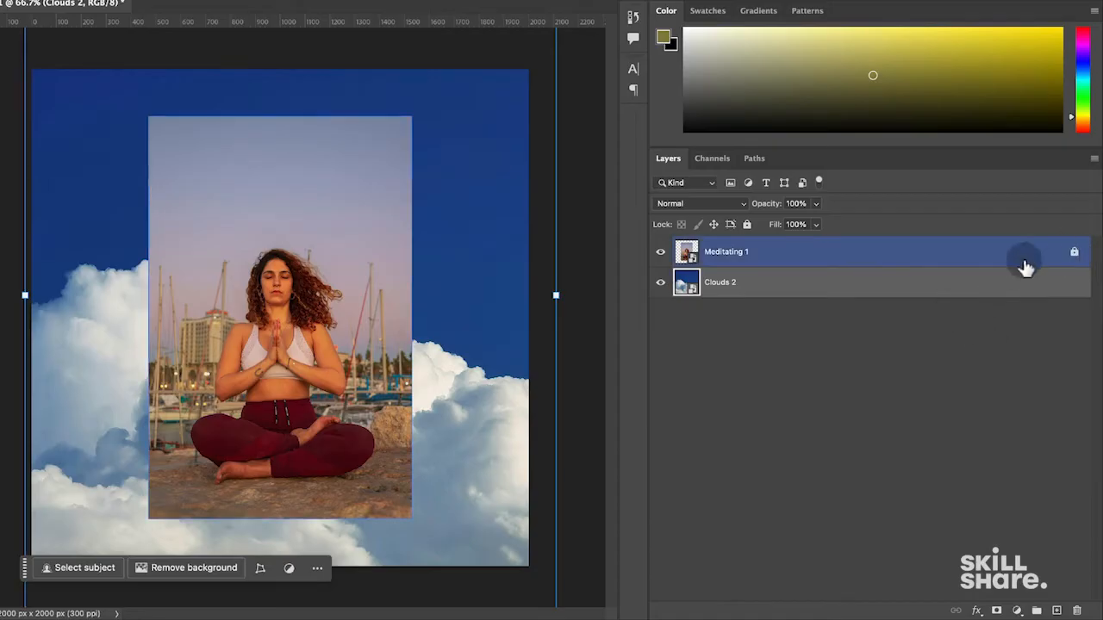
left_click(660, 253)
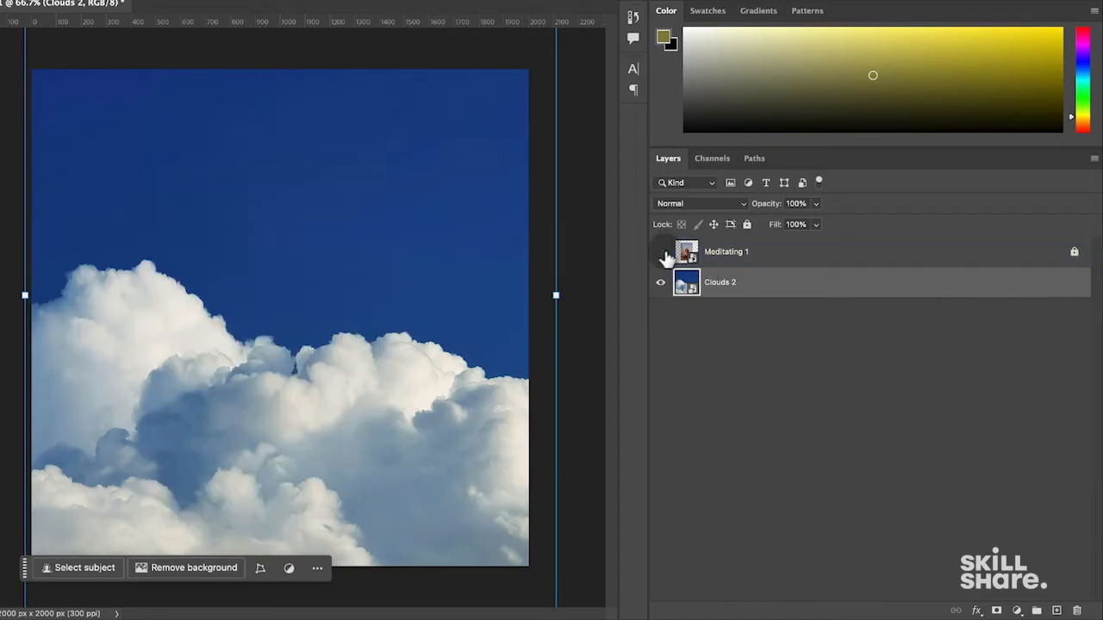
left_click(660, 252)
left_click(1074, 252)
left_click(719, 254)
left_click_drag(718, 254, 721, 296)
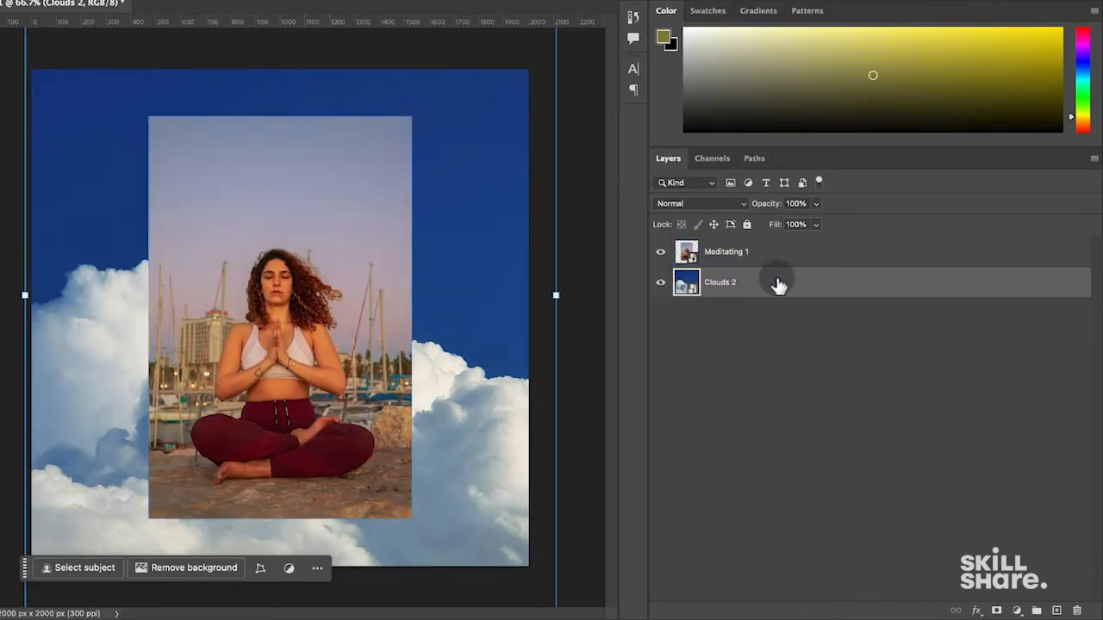
- Select the Meditating 1 and Clouds 2 layers together
left_click(814, 364)
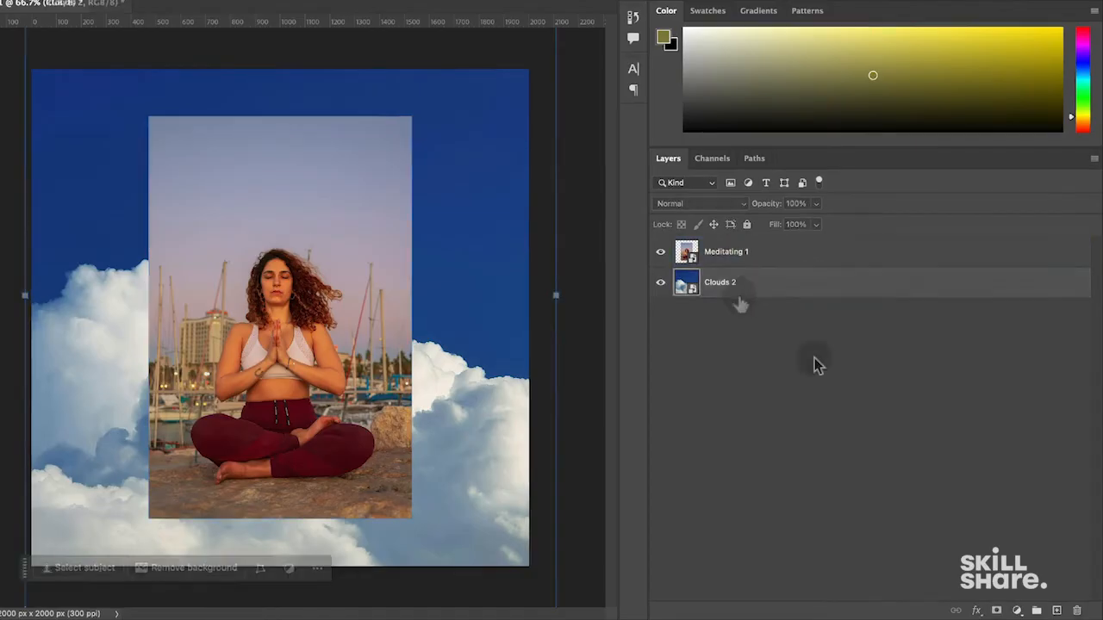
left_click(748, 379)
left_click(730, 283)
left_click(734, 256)
left_click(749, 414)
left_click(714, 252)
left_click(781, 328)
left_click(748, 281)
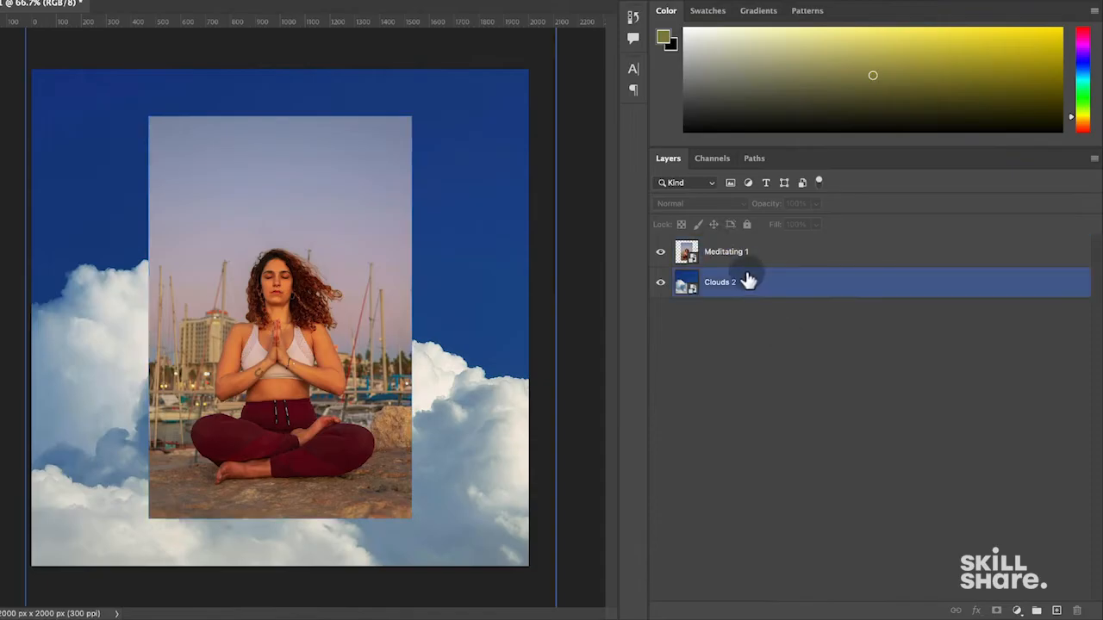
left_click(744, 261)
left_click(799, 553)
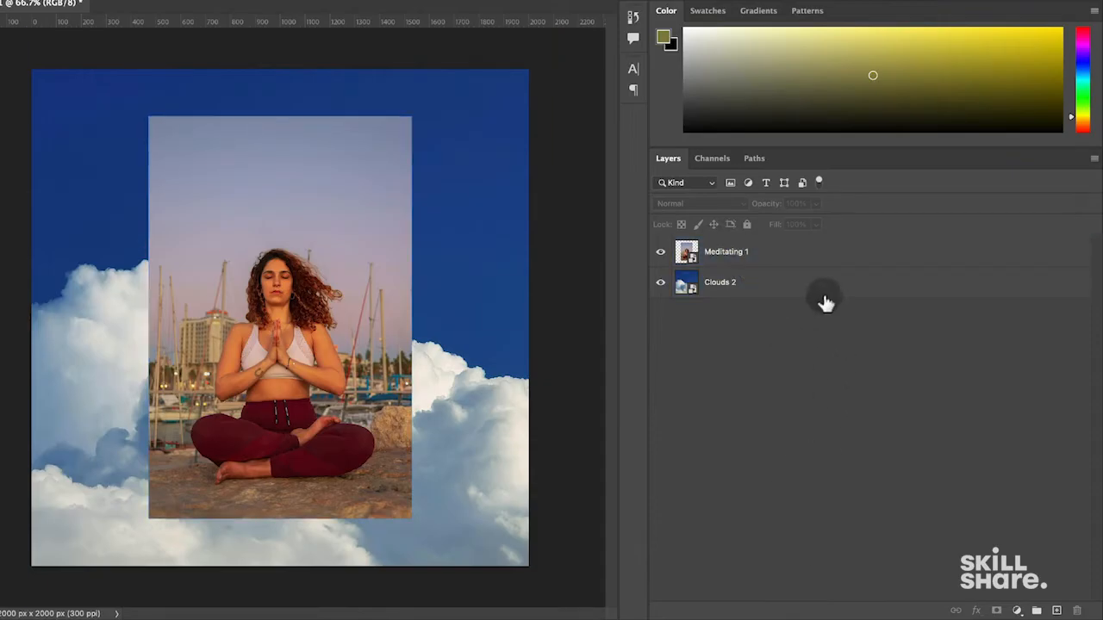
left_click(727, 283)
left_click(745, 260)
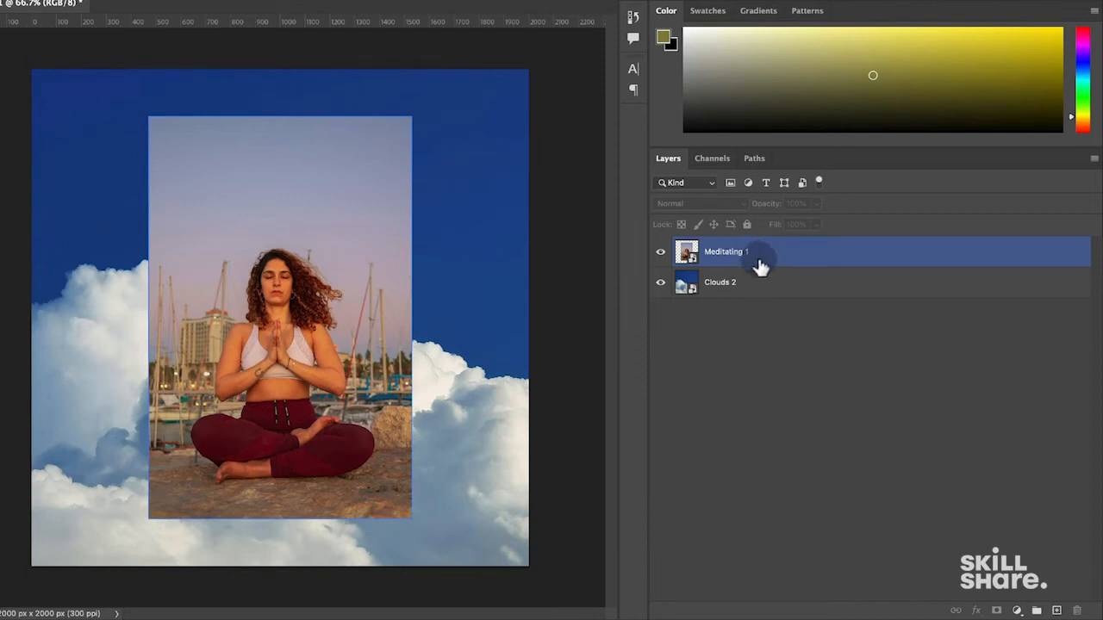
left_click(784, 285, "shift")
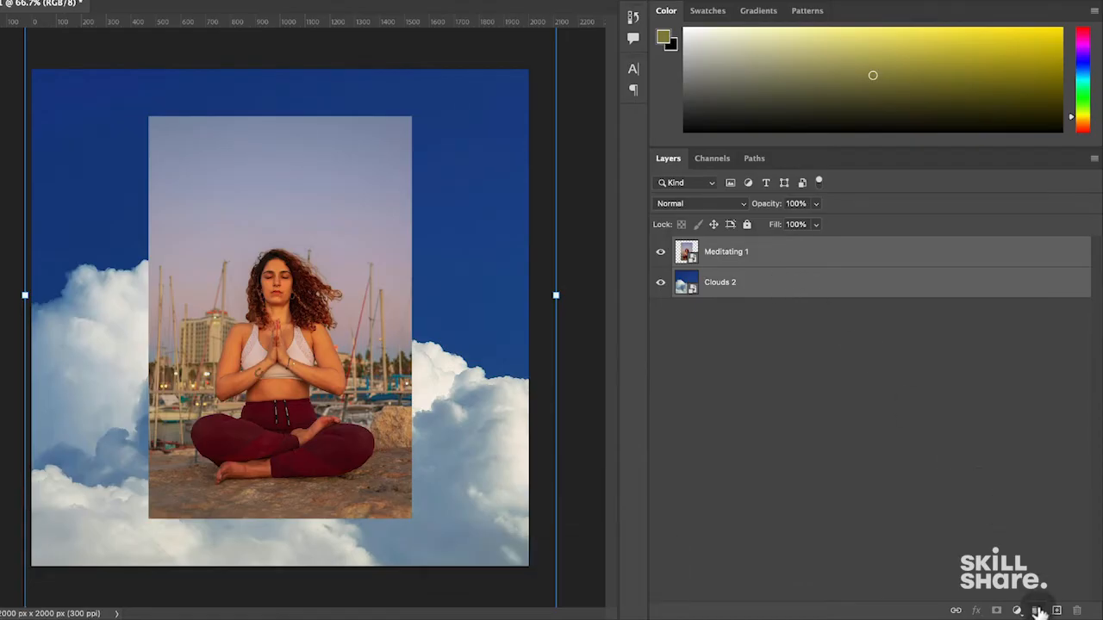
- Group the Meditating 1 and Clouds 2 layers into Group 1
left_click(1037, 610)
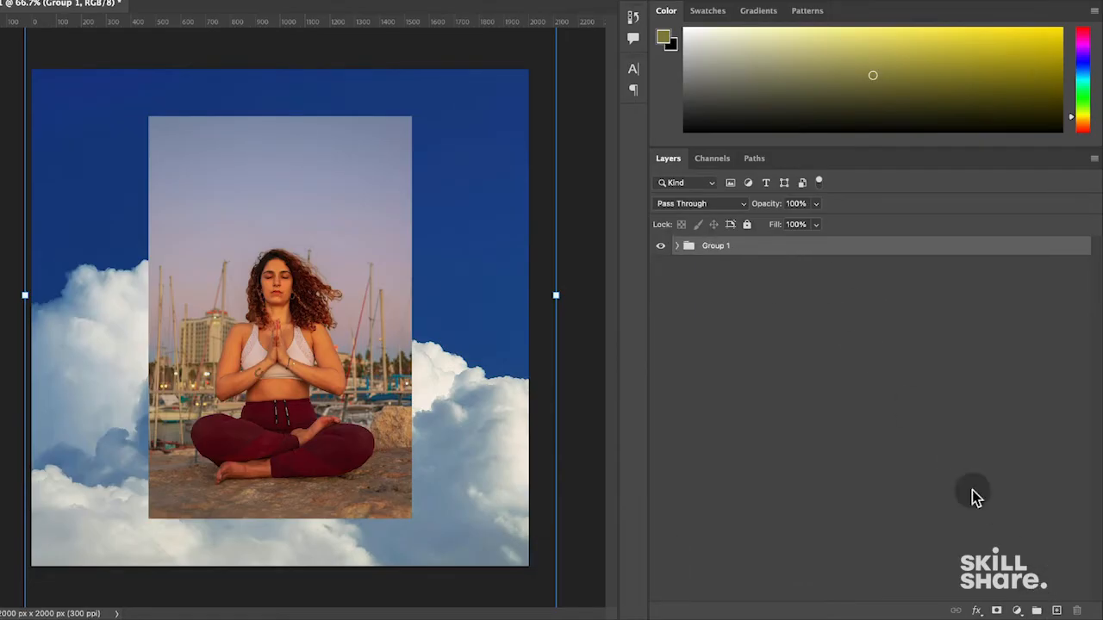
key("super+z")
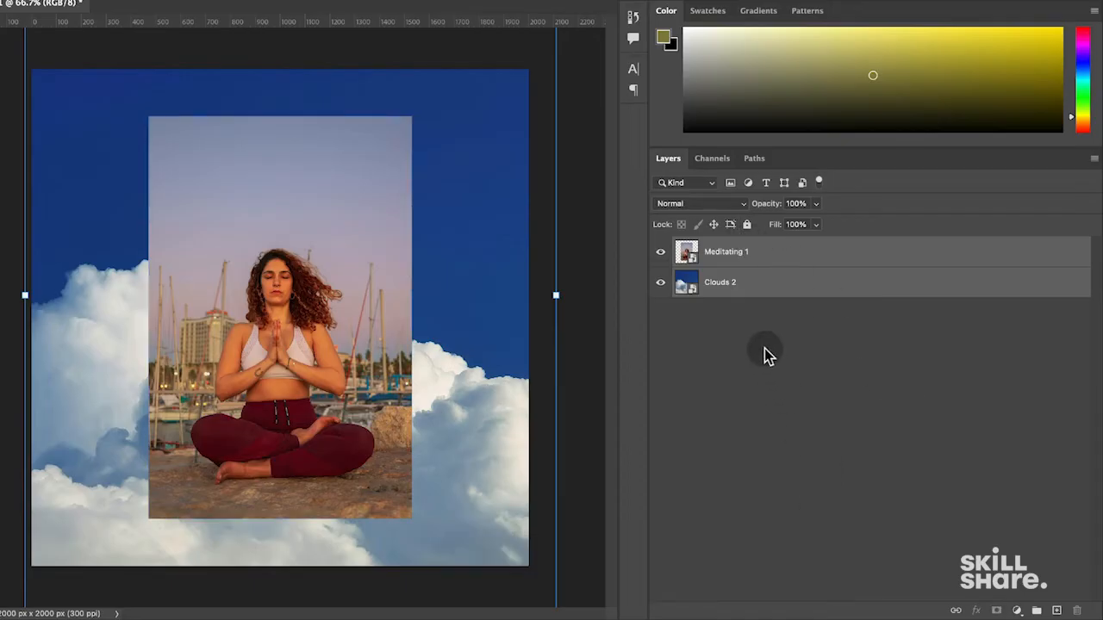
right_click(767, 293)
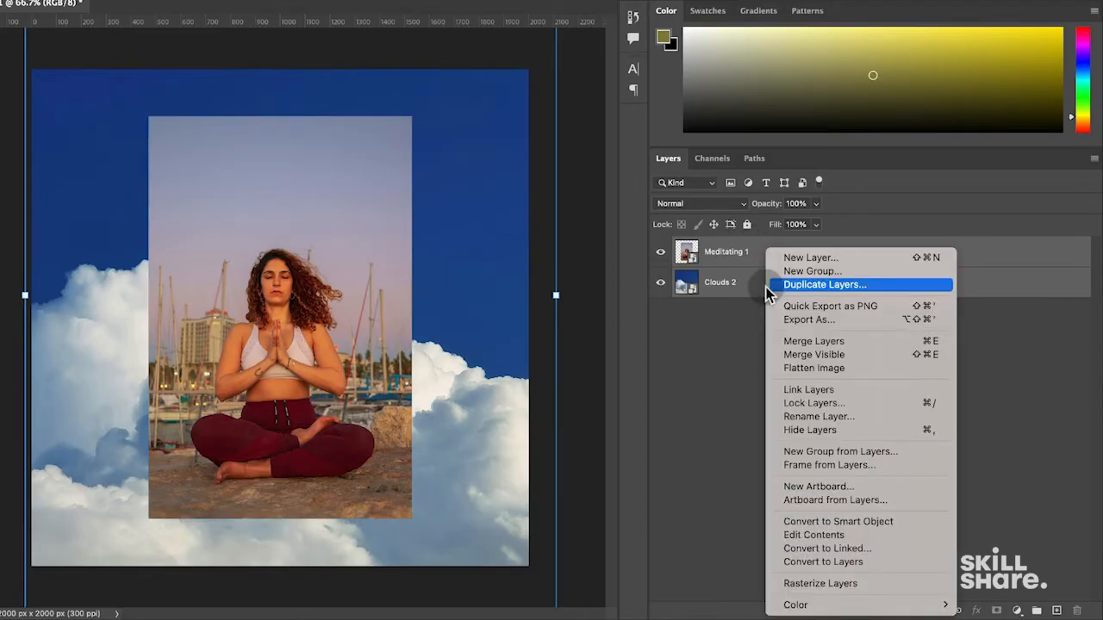
left_click(829, 451)
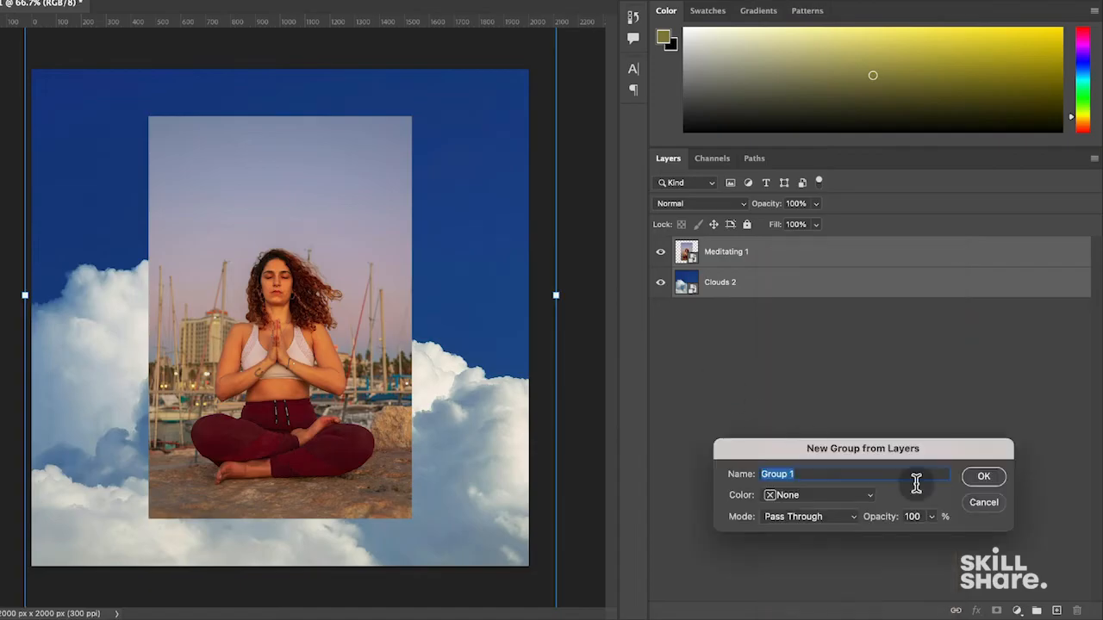
left_click(982, 479)
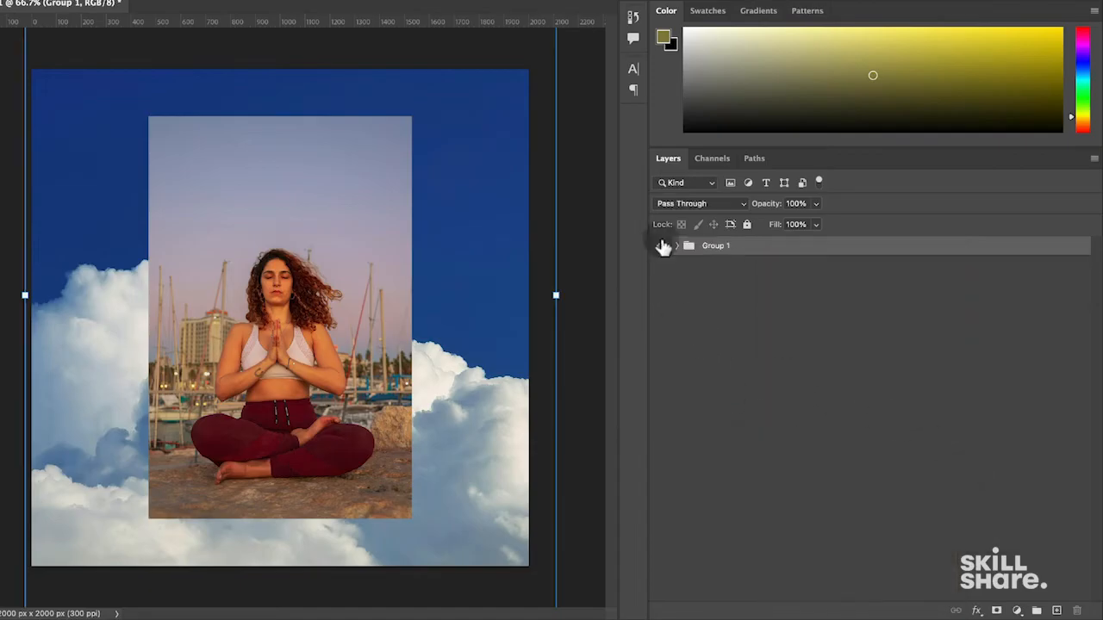
- Drag Clouds 2 out of Group 1 so only Meditating 1 remains inside
left_click(676, 247)
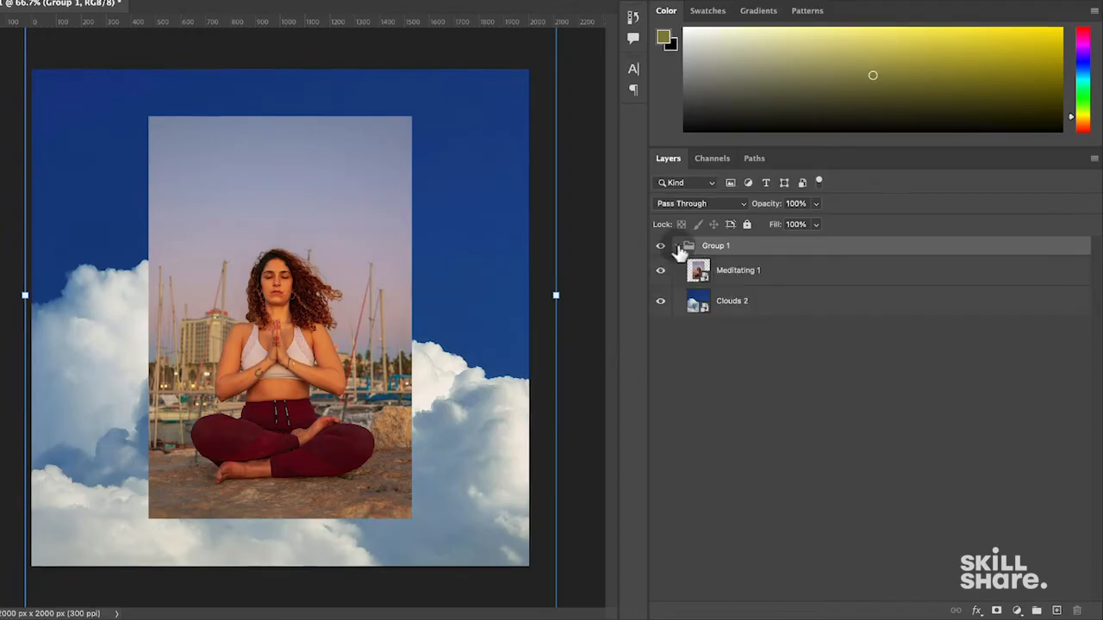
left_click(678, 246)
left_click(678, 246)
left_click(742, 283)
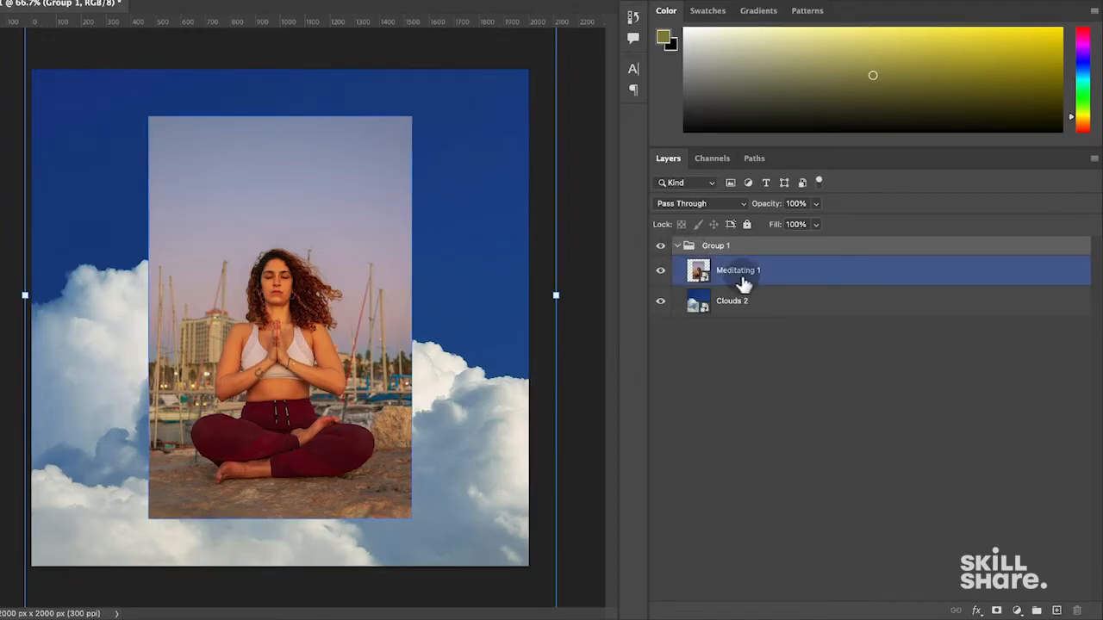
mouse_move(737, 310)
left_mouse_down()
mouse_move(744, 330)
mouse_move(722, 295)
left_mouse_up()
left_click(677, 247)
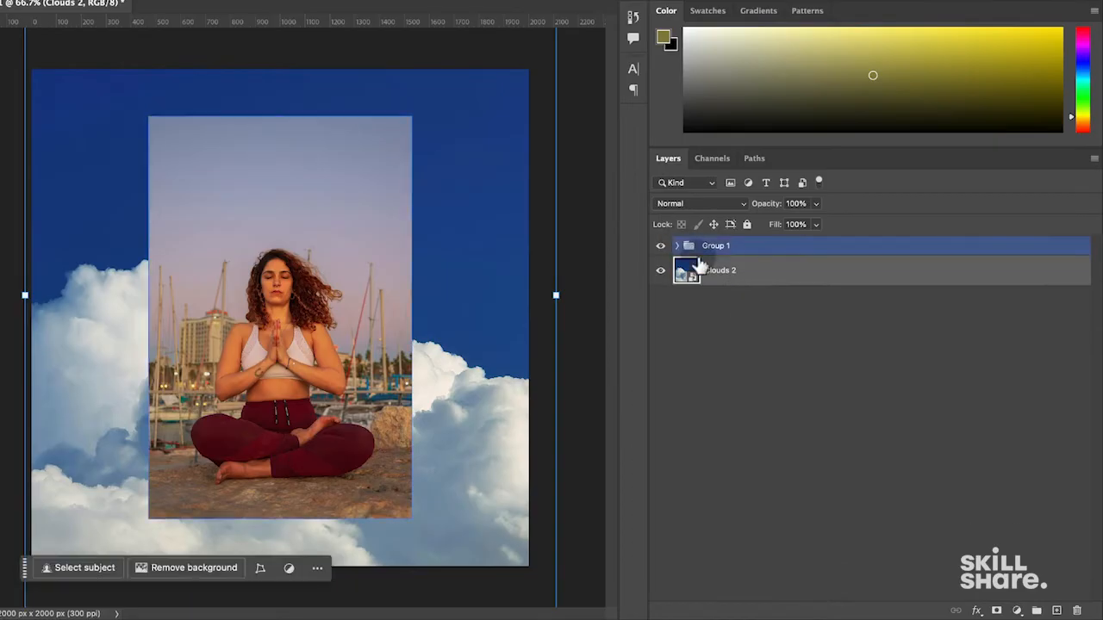
left_click(722, 250)
left_click(677, 248)
left_click(689, 300)
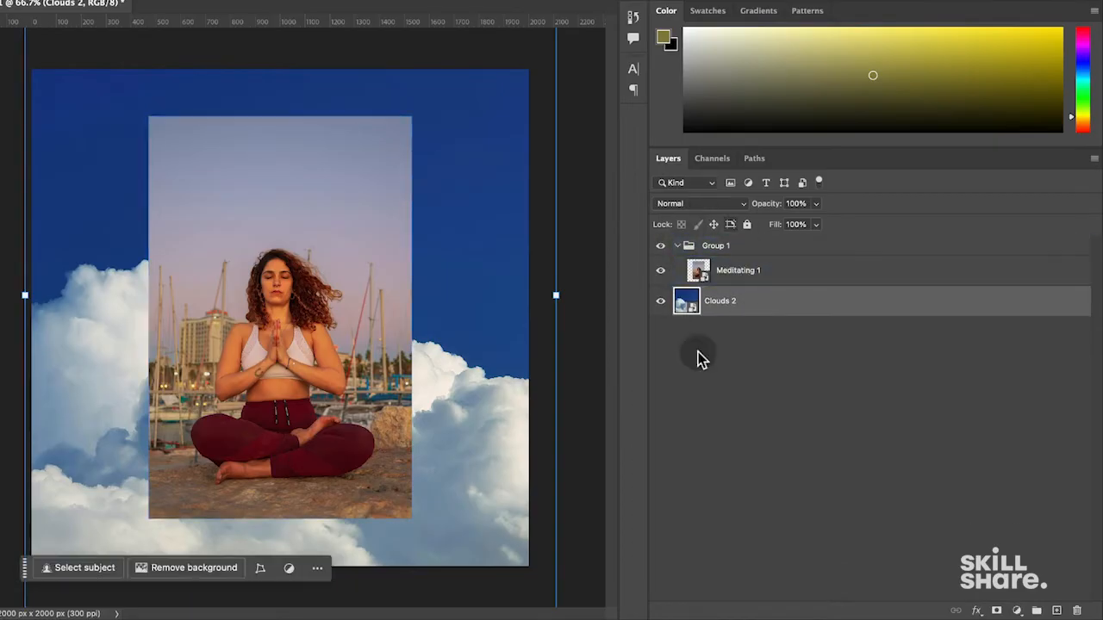
left_click(732, 273)
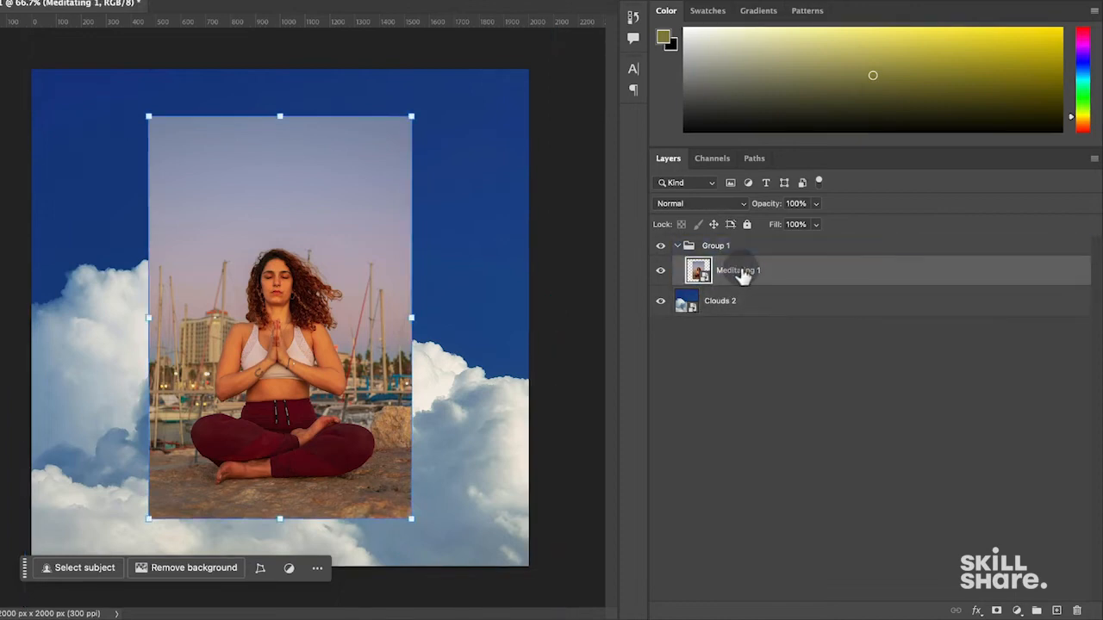
- Rename Group 1 to 'Project 1'
double_click(718, 246)
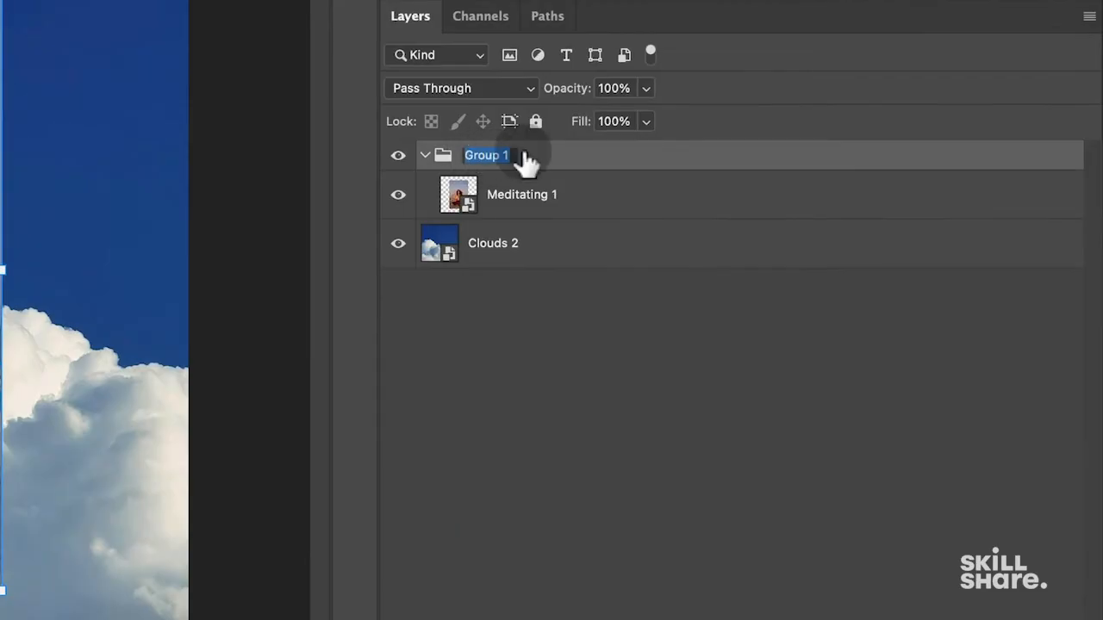
type("Project 1")
key("Return")
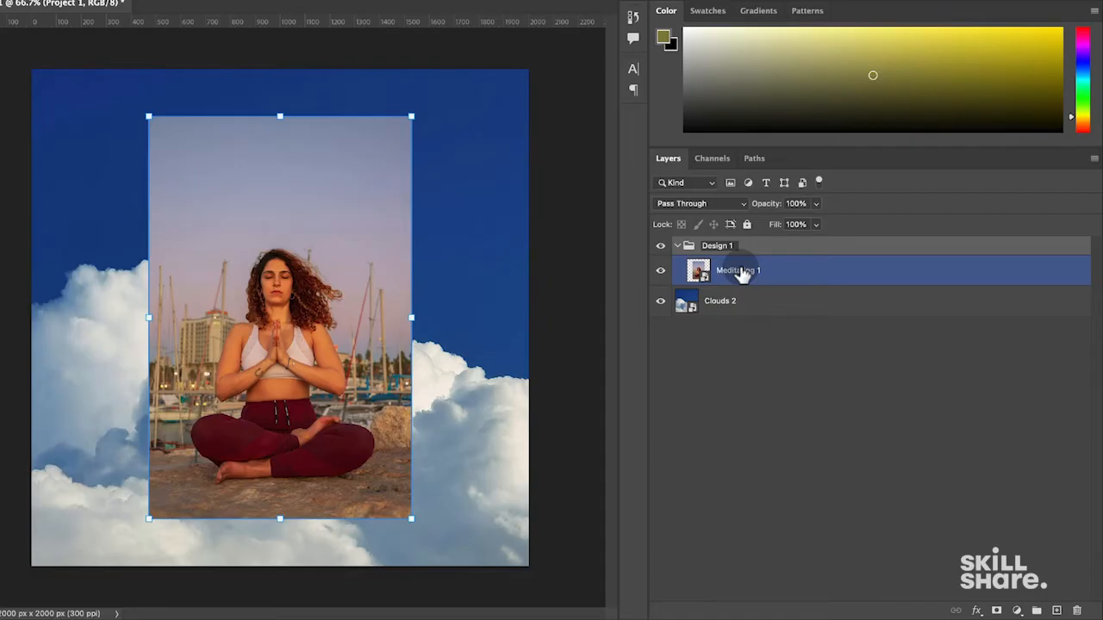
- Move Clouds 2 above Meditating 1 in the group, then restore the photo on top
left_click(687, 300)
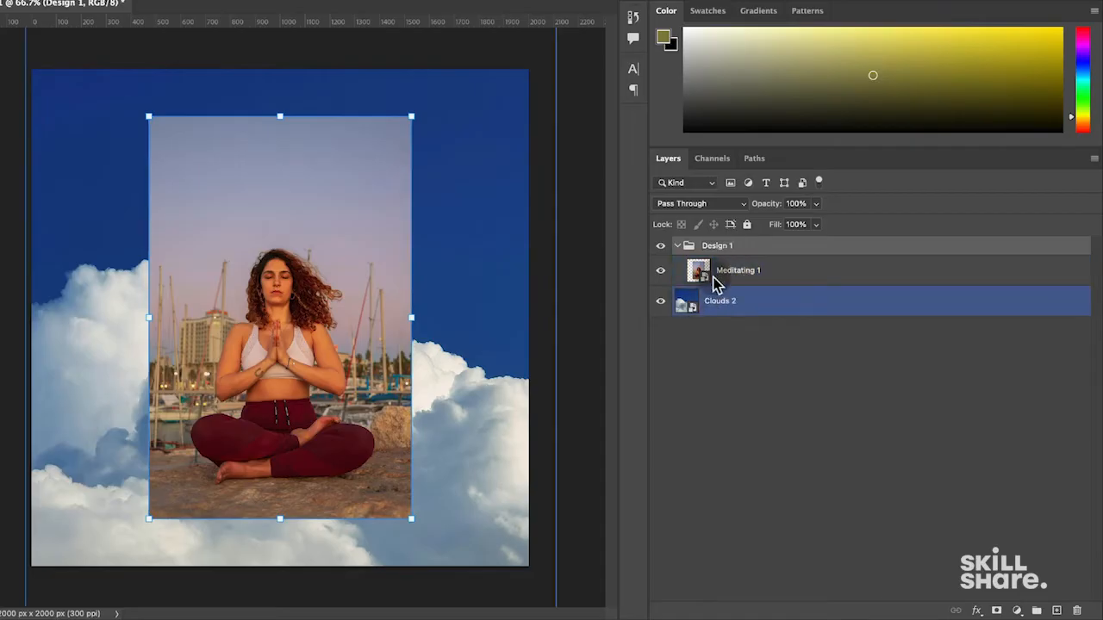
left_click(715, 274)
left_click_drag(690, 306, 738, 270)
left_click(733, 298)
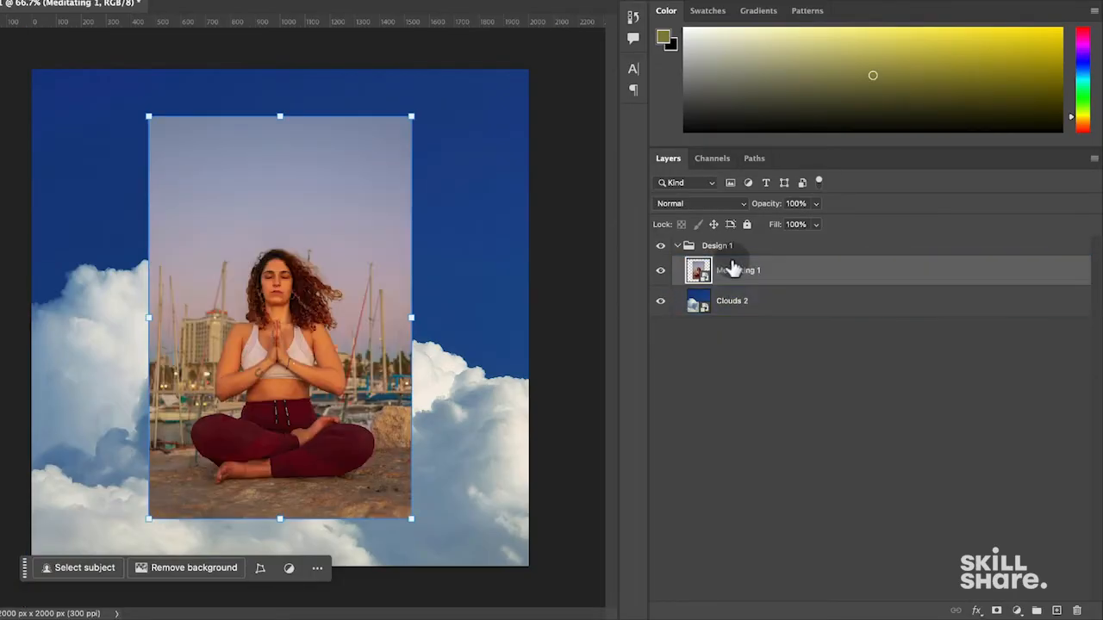
- Move both layers out of the group and delete the empty group
left_click(722, 301)
left_click(757, 274, "shift")
left_click_drag(758, 280, 712, 370)
left_click(714, 246)
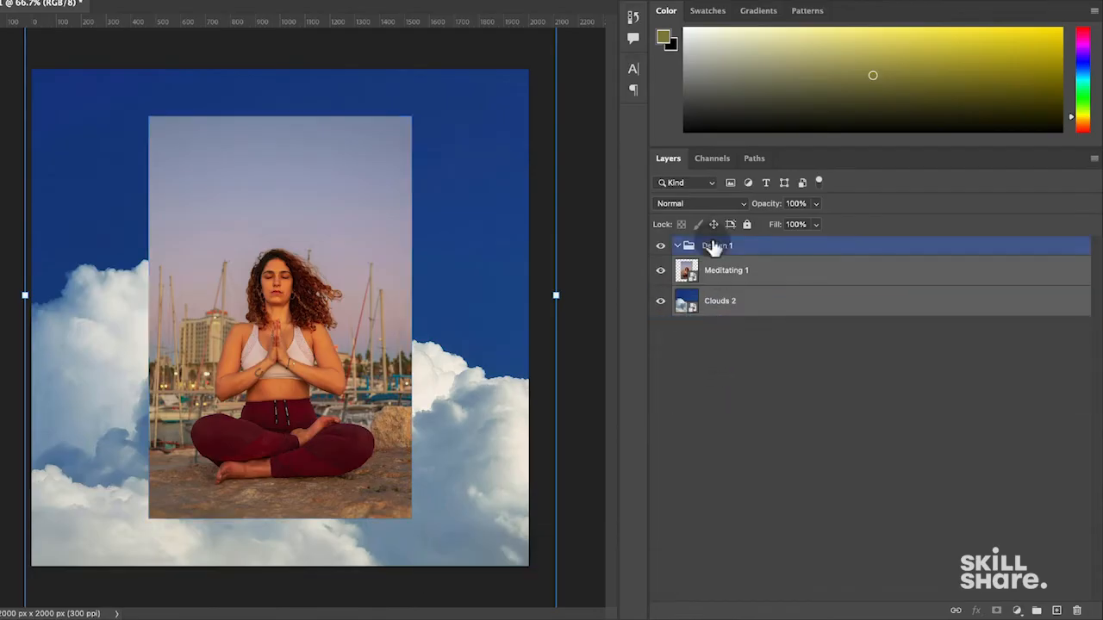
key("BackSpace")
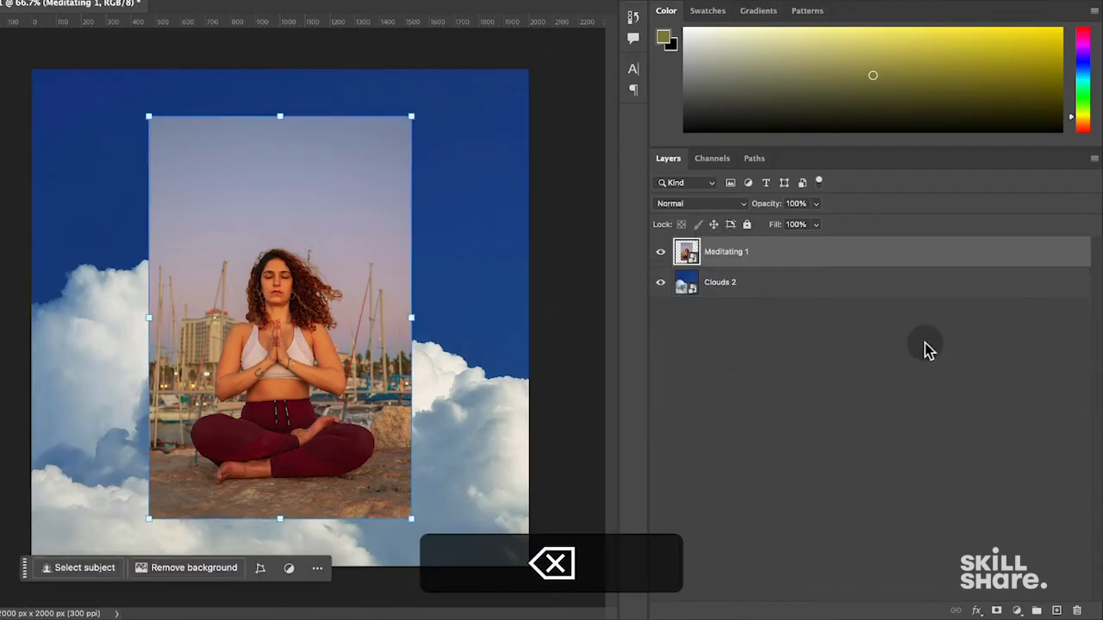
left_click(945, 416)
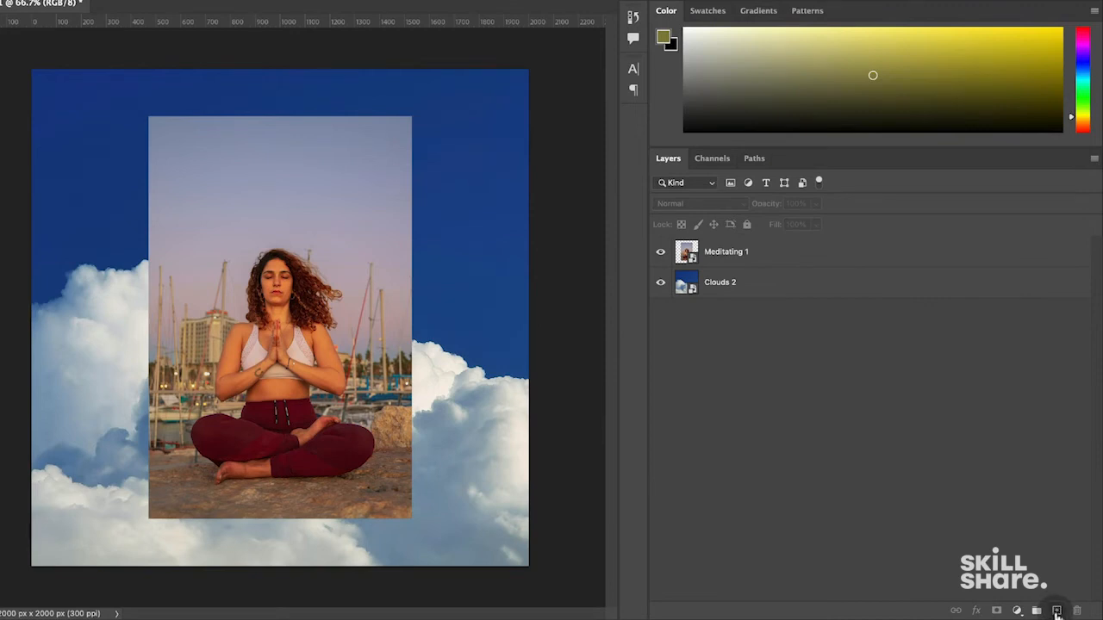
left_click(1057, 610)
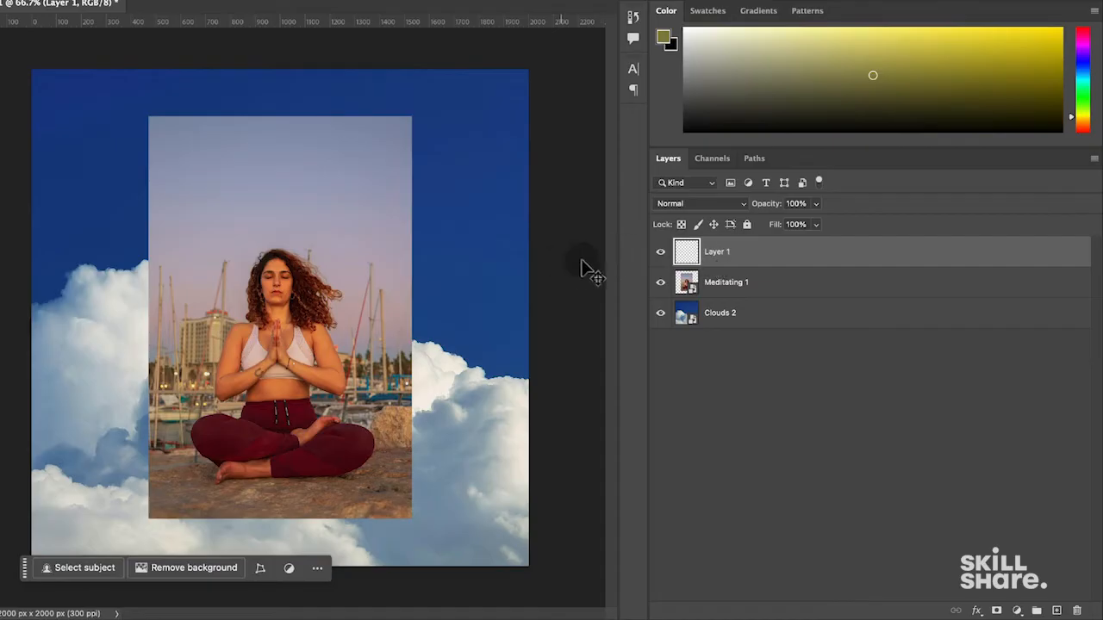
left_click(660, 282)
left_click(660, 313)
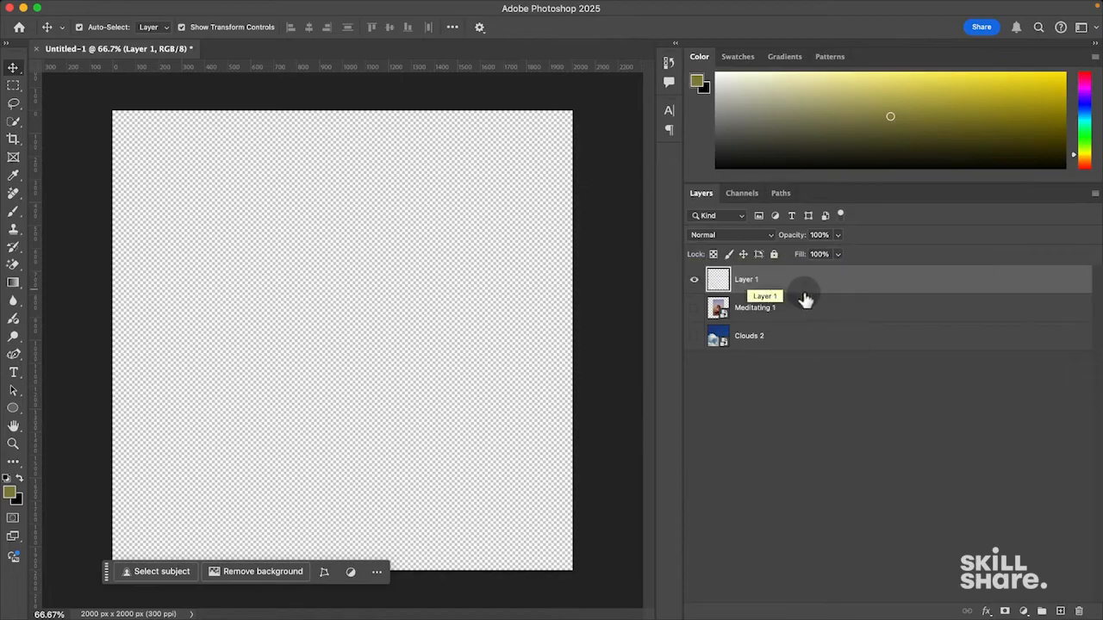
key("BackSpace")
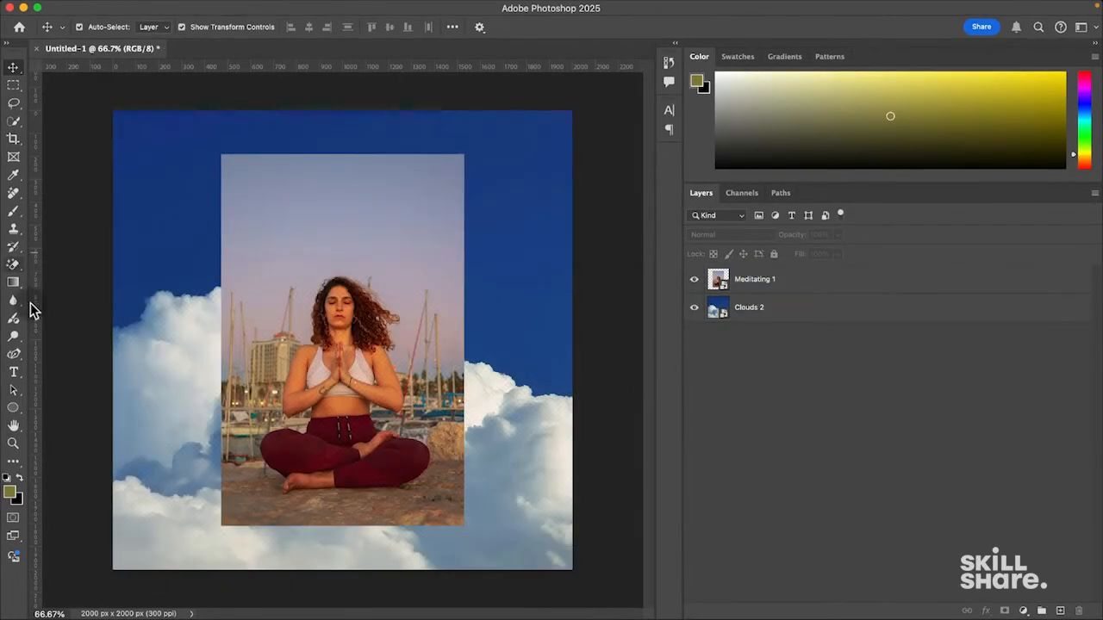
- Draw a trial cream circle with the Ellipse tool, then delete it
left_click(13, 409)
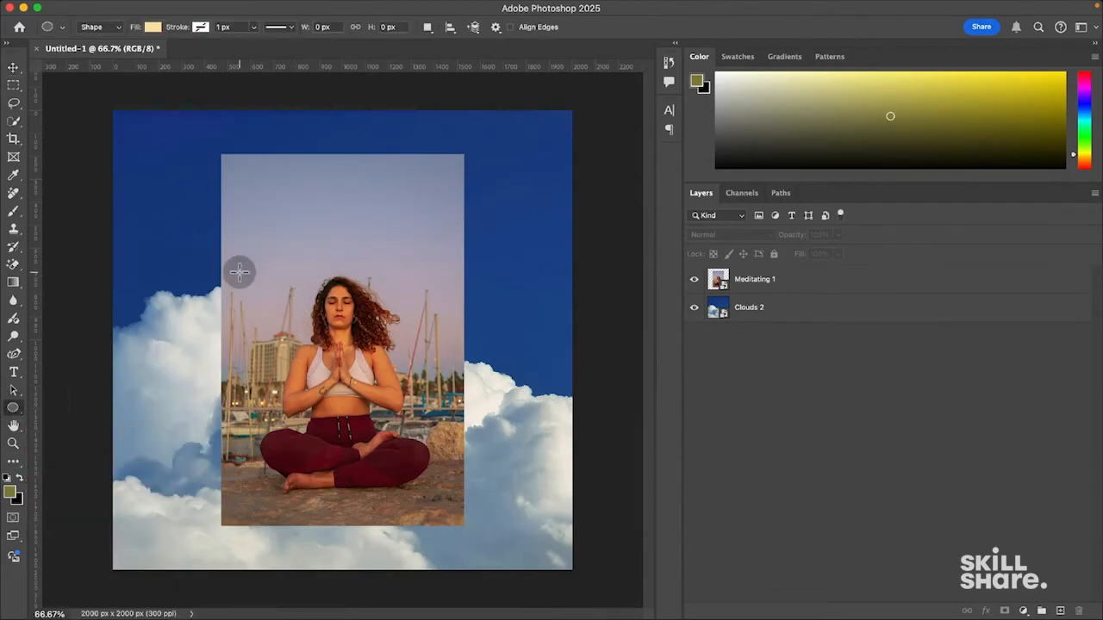
left_click_drag(204, 241, 373, 406)
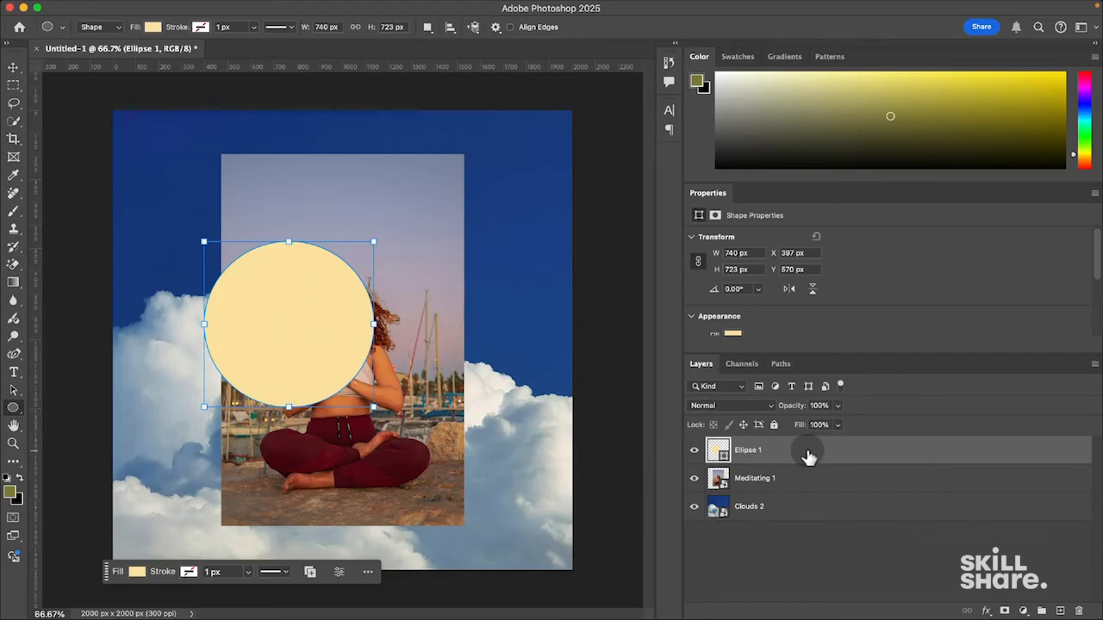
key("BackSpace")
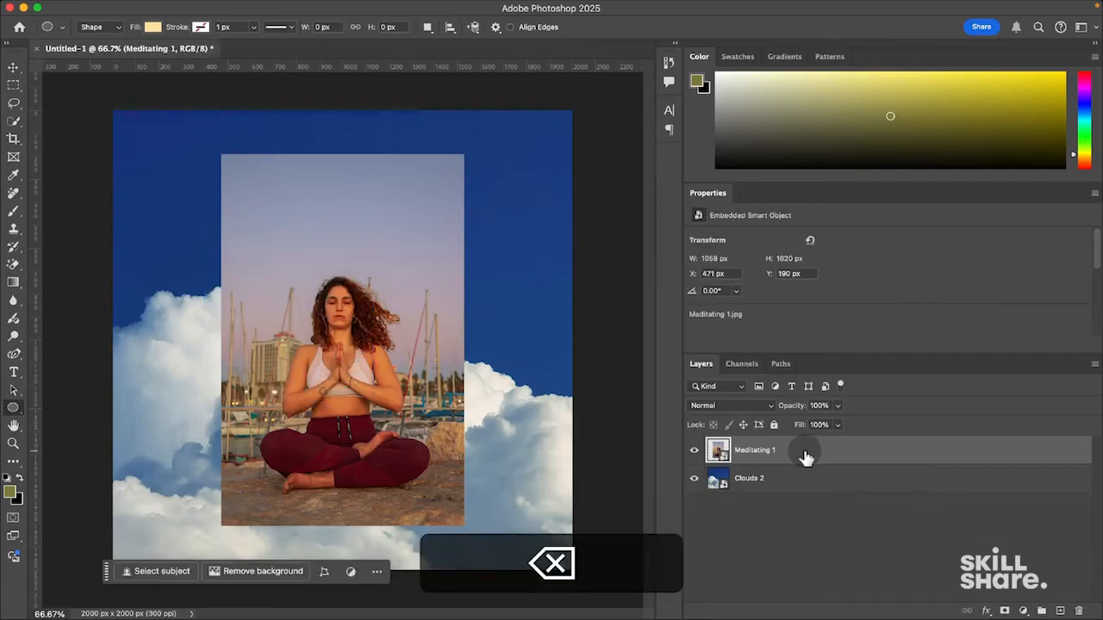
- Select the Rectangle tool from the shape tools flyout
left_click(15, 408)
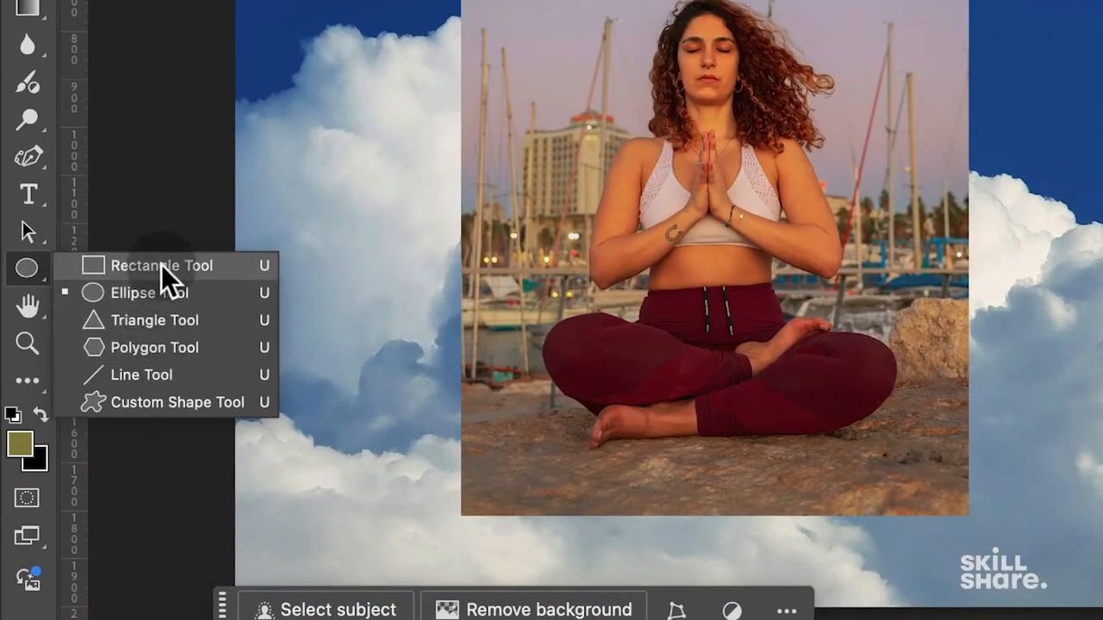
left_click(161, 264)
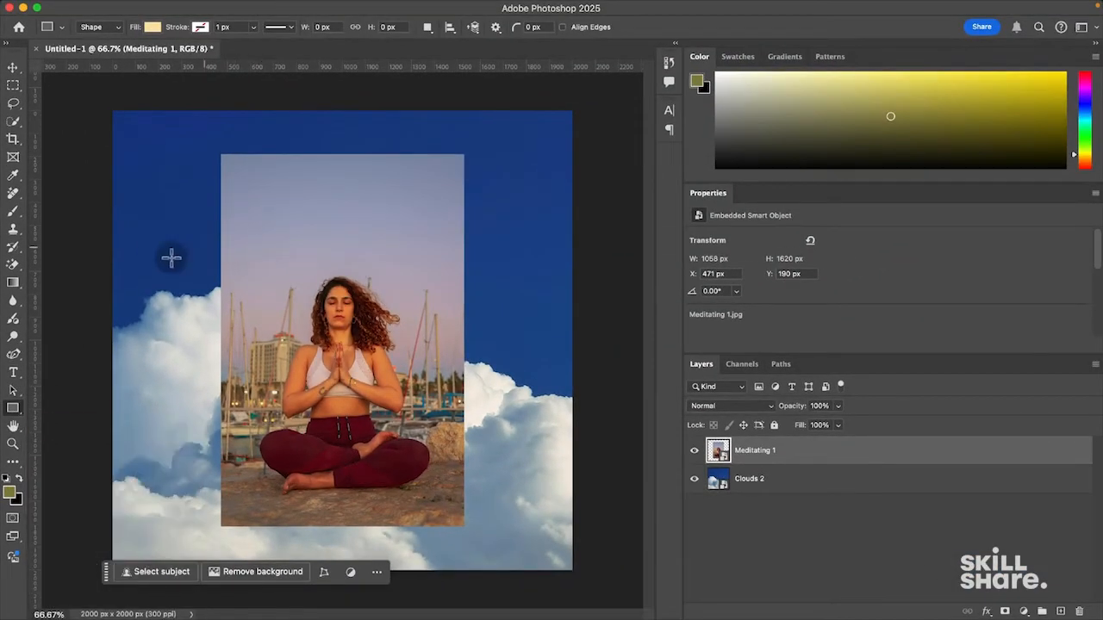
left_click(13, 374)
left_click(13, 374)
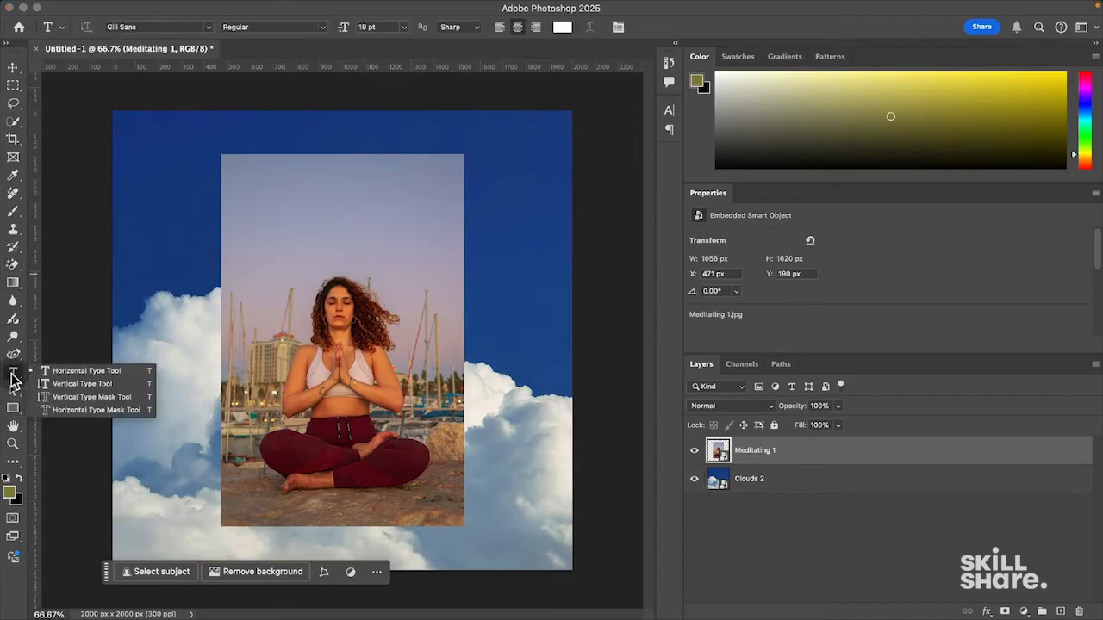
left_click(12, 305)
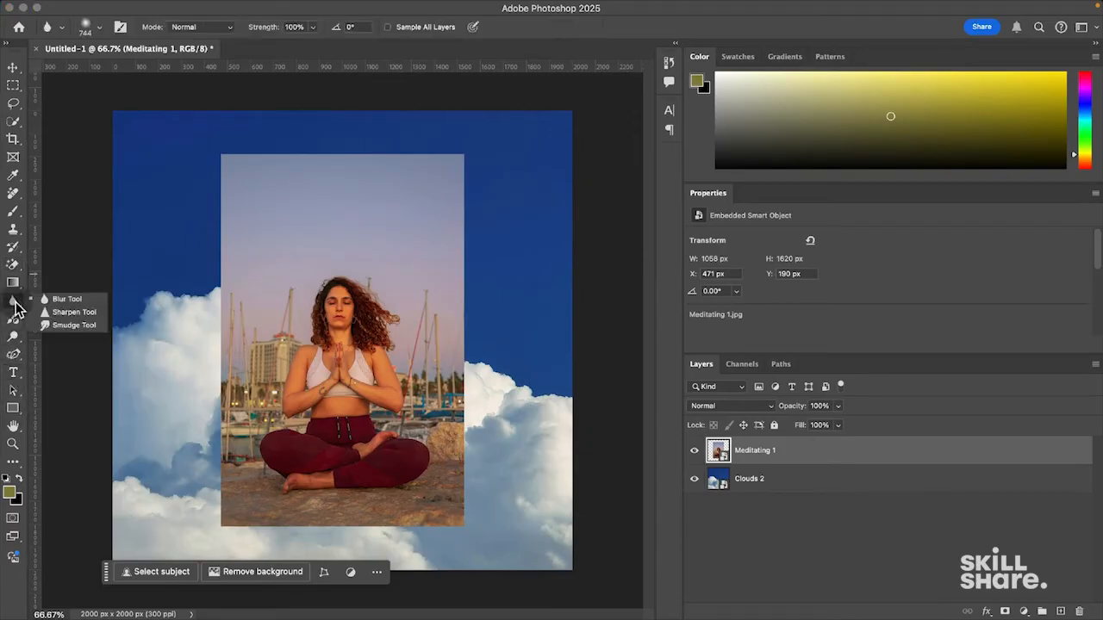
left_click(14, 409)
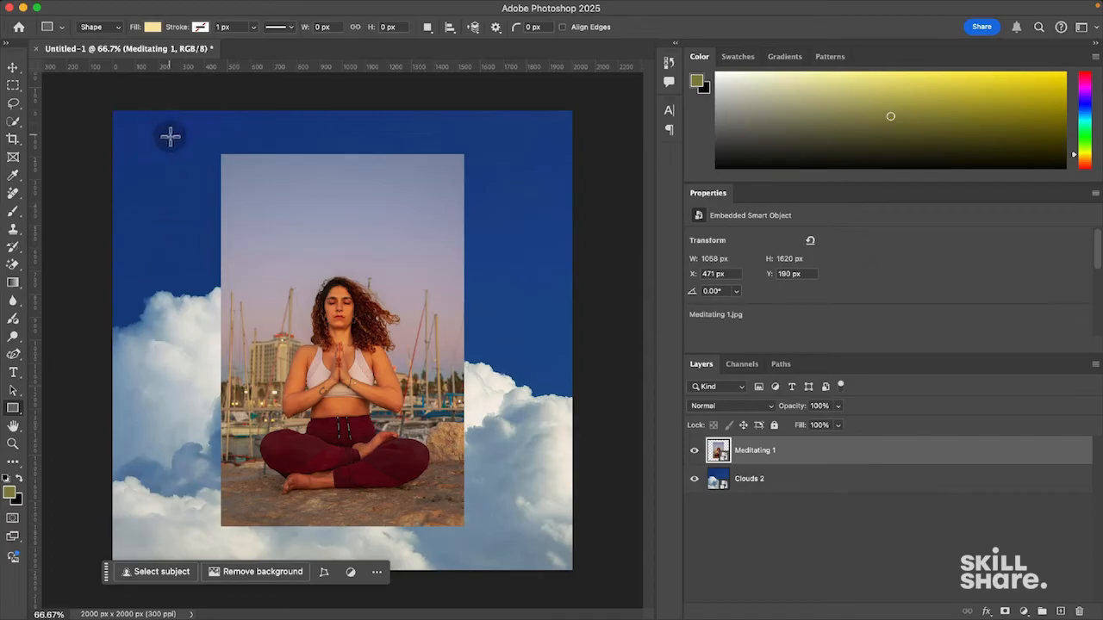
- Draw a cream rectangle across the top and place it below the Meditating 1 photo
left_click_drag(159, 126, 523, 193)
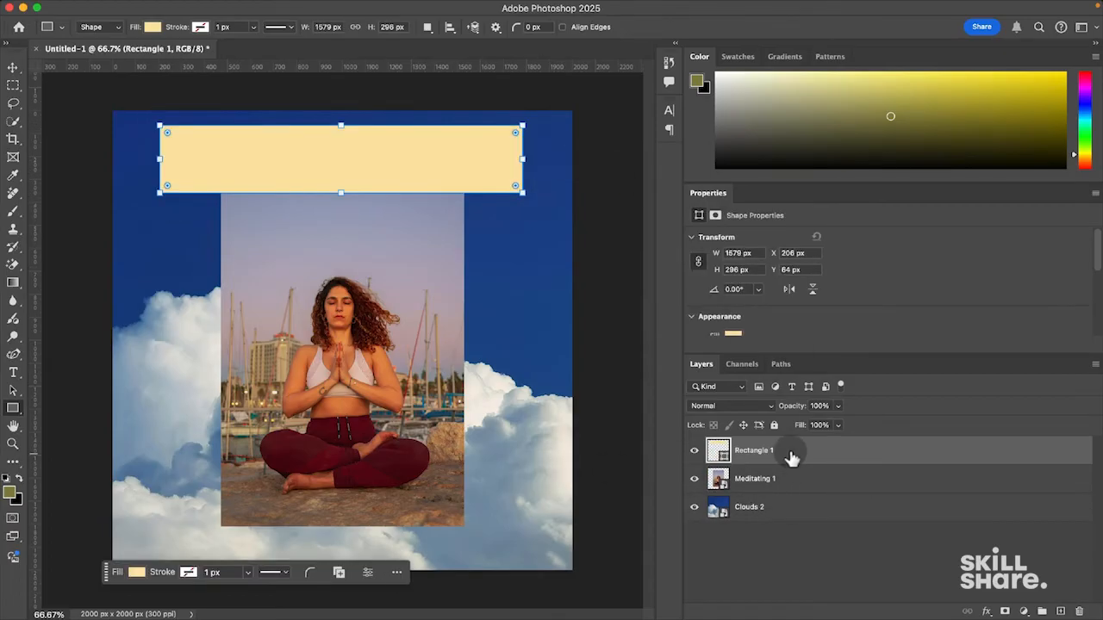
left_click_drag(815, 452, 805, 485)
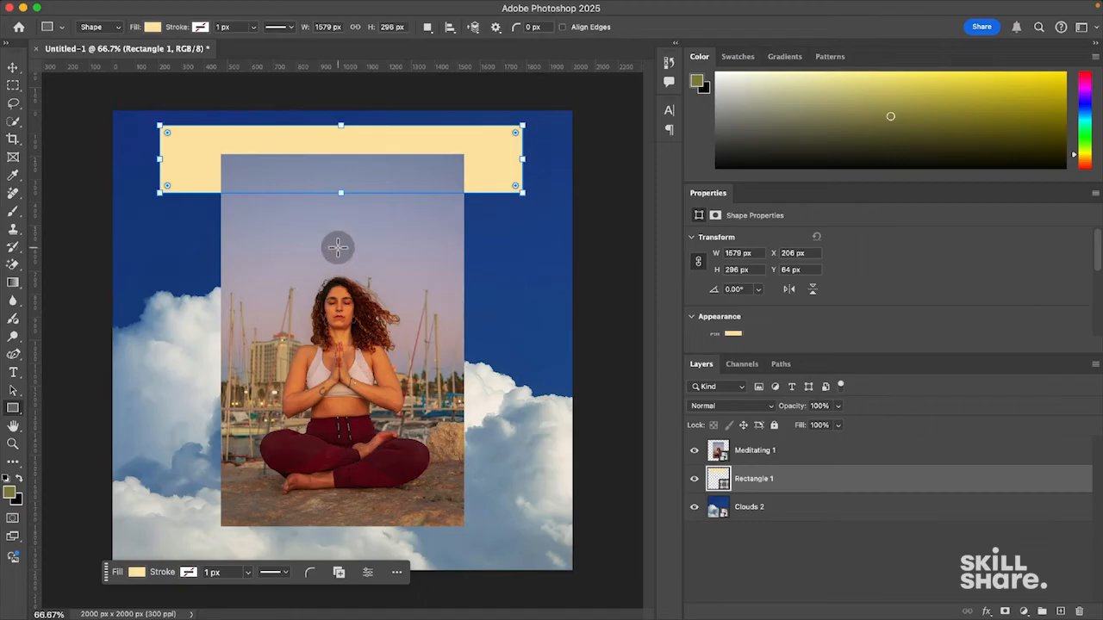
right_click(717, 197)
left_click(769, 204)
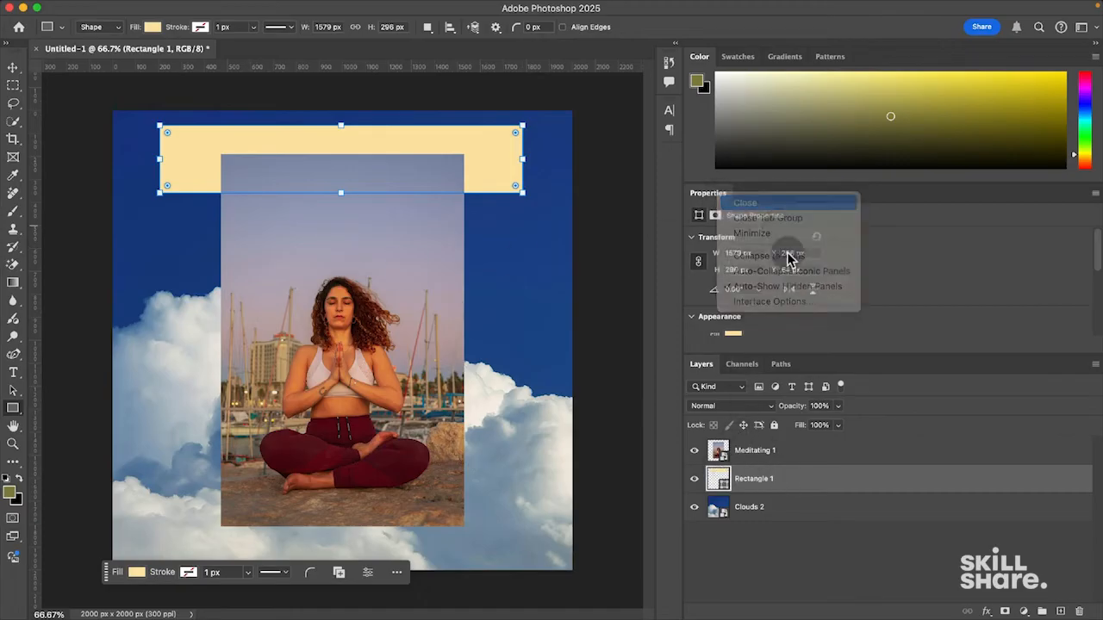
left_click(803, 419)
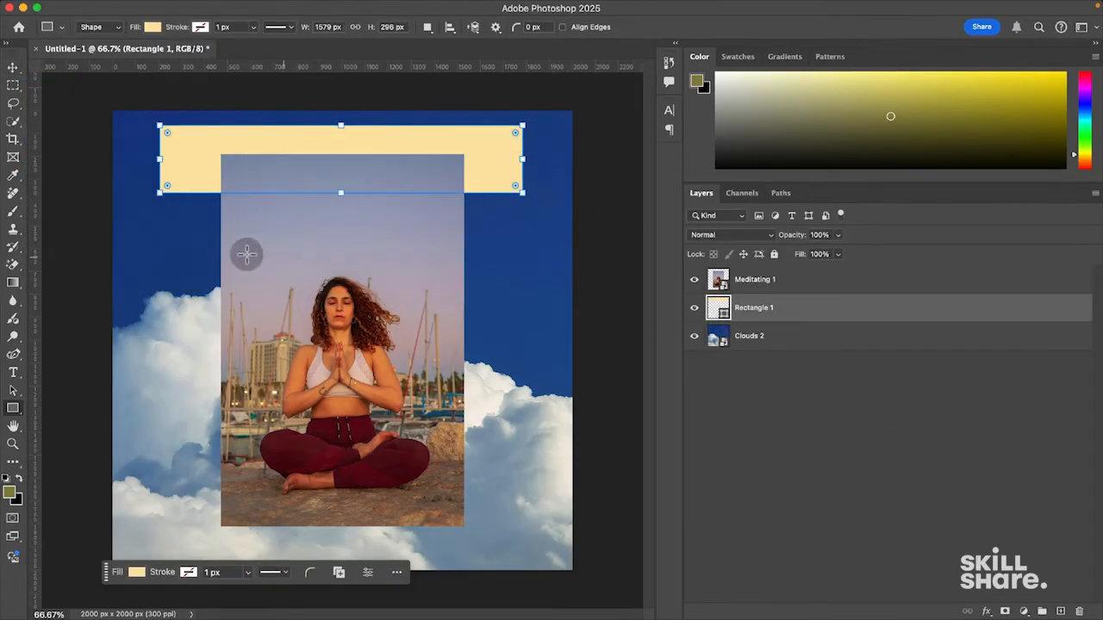
- Discard a trial second rectangle and nudge the cream rectangle slightly down
left_click_drag(198, 252, 440, 460)
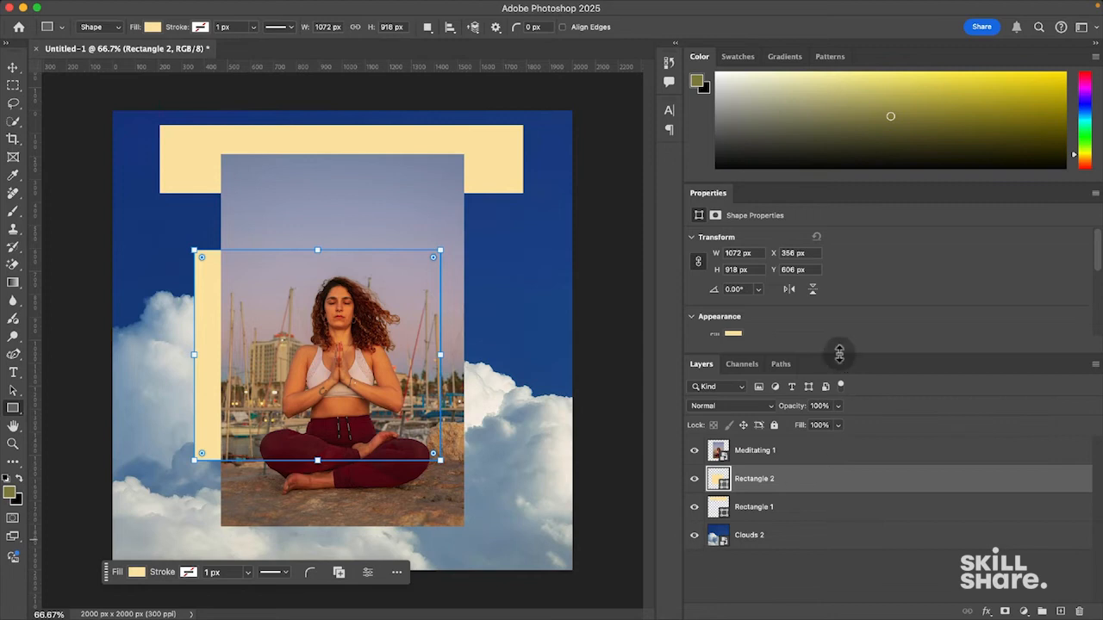
key("BackSpace")
left_click(14, 68)
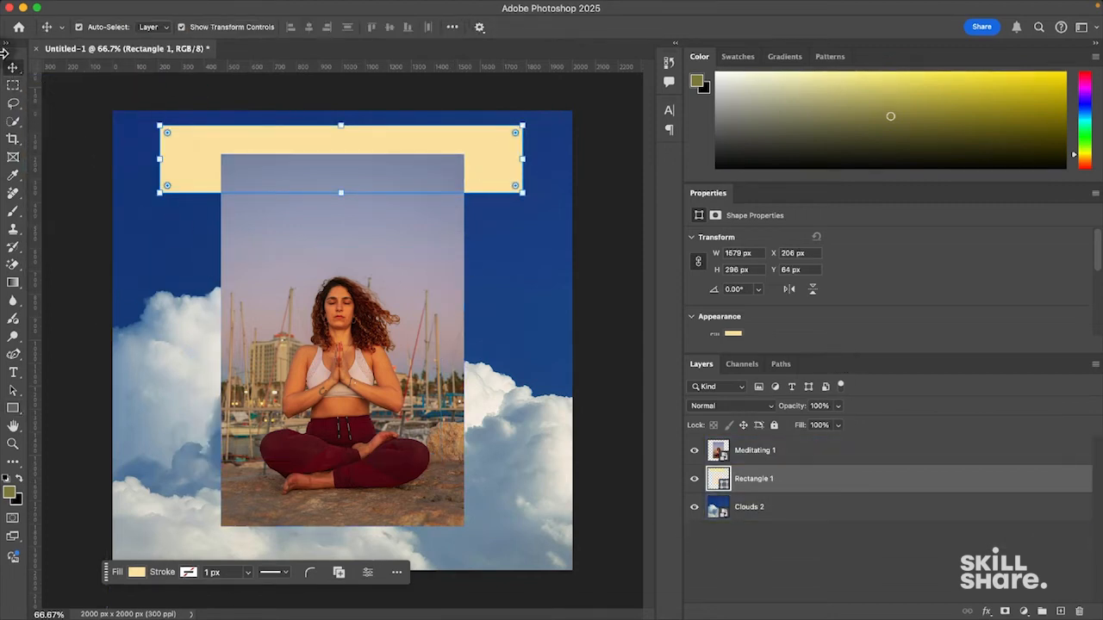
mouse_move(505, 167)
left_mouse_down()
mouse_move(506, 515)
mouse_move(481, 481)
mouse_move(488, 173)
mouse_move(504, 183)
left_mouse_up()
- Switch between the Meditating 1 and Rectangle 1 layers, ending on Rectangle 1
left_click(339, 283)
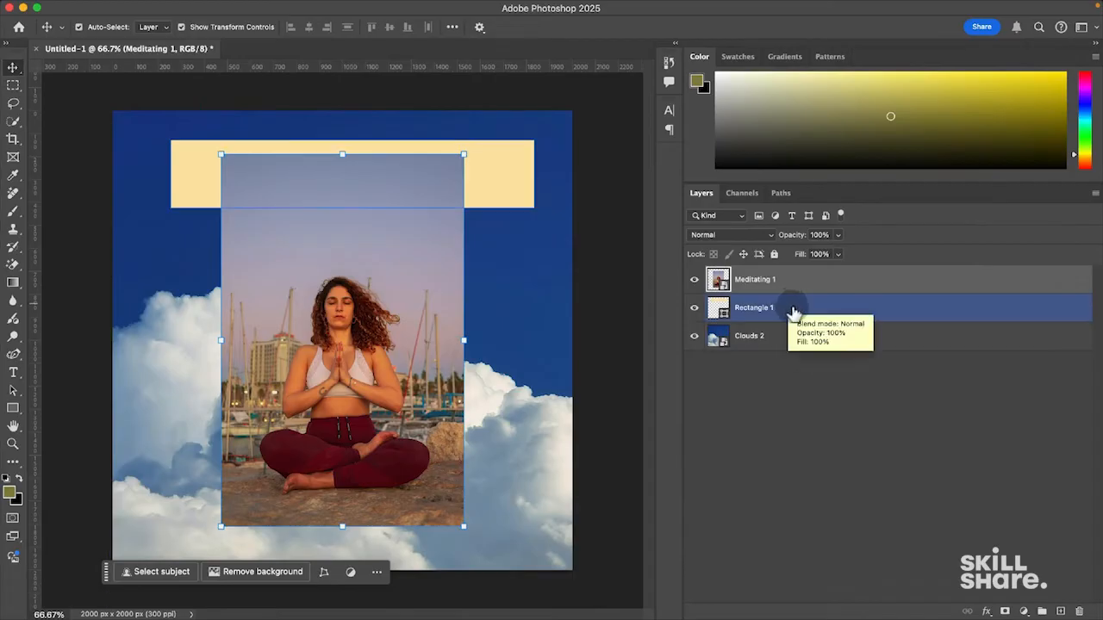
left_click(809, 314)
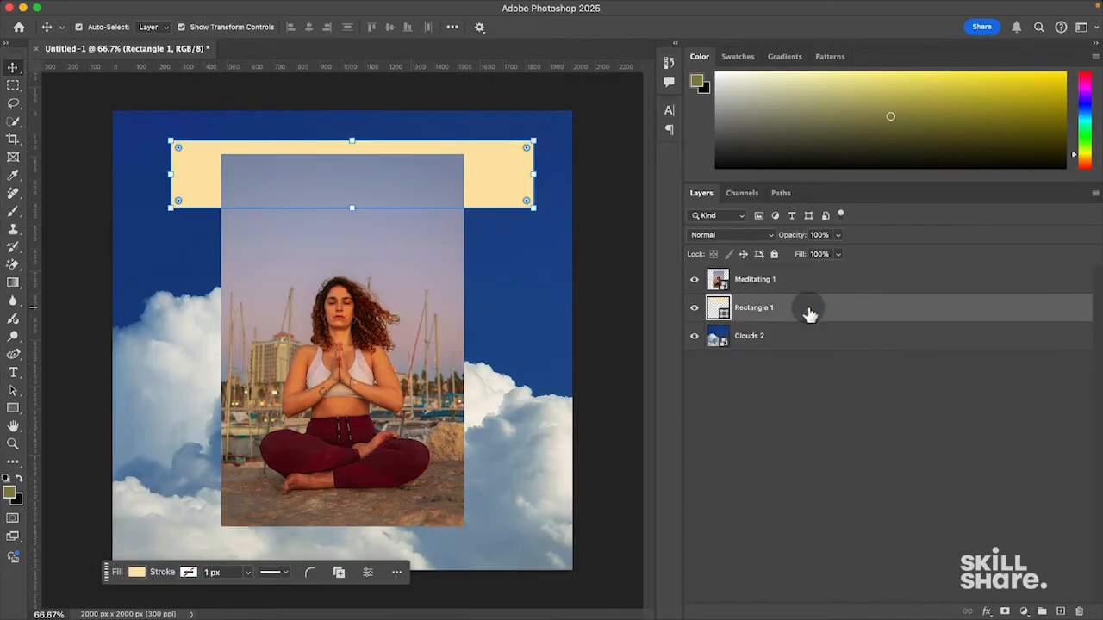
left_click(776, 281)
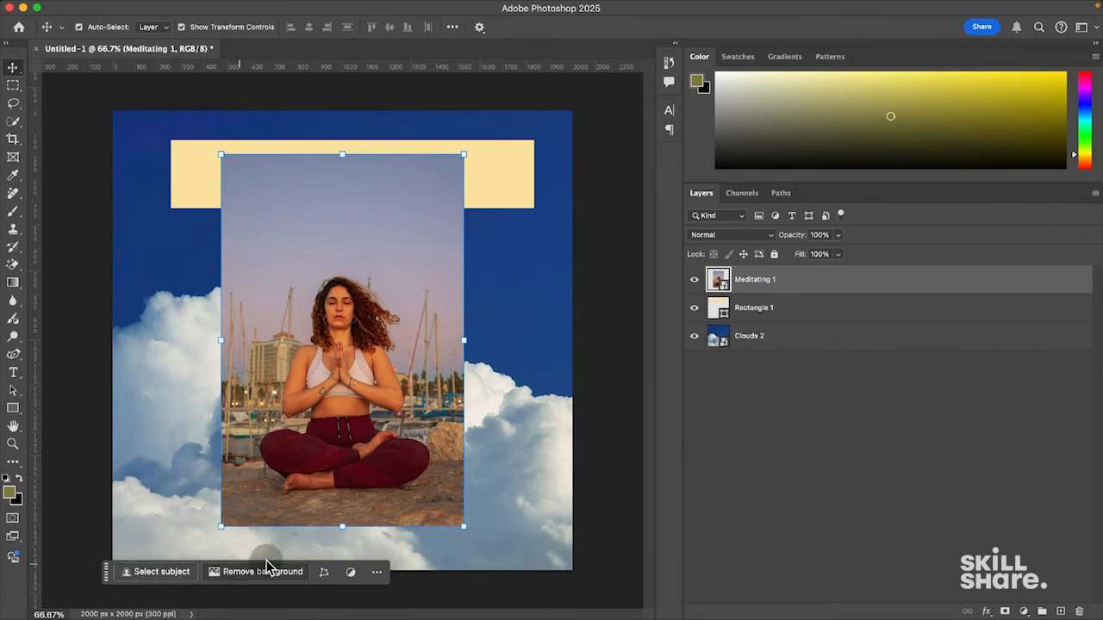
left_click(774, 312)
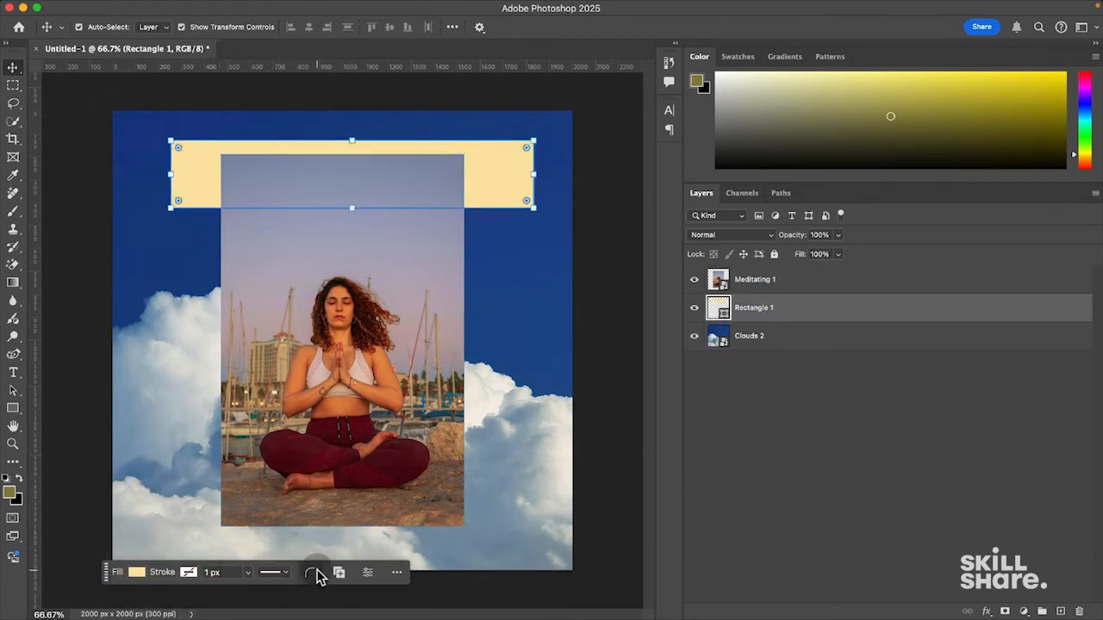
left_click(12, 411)
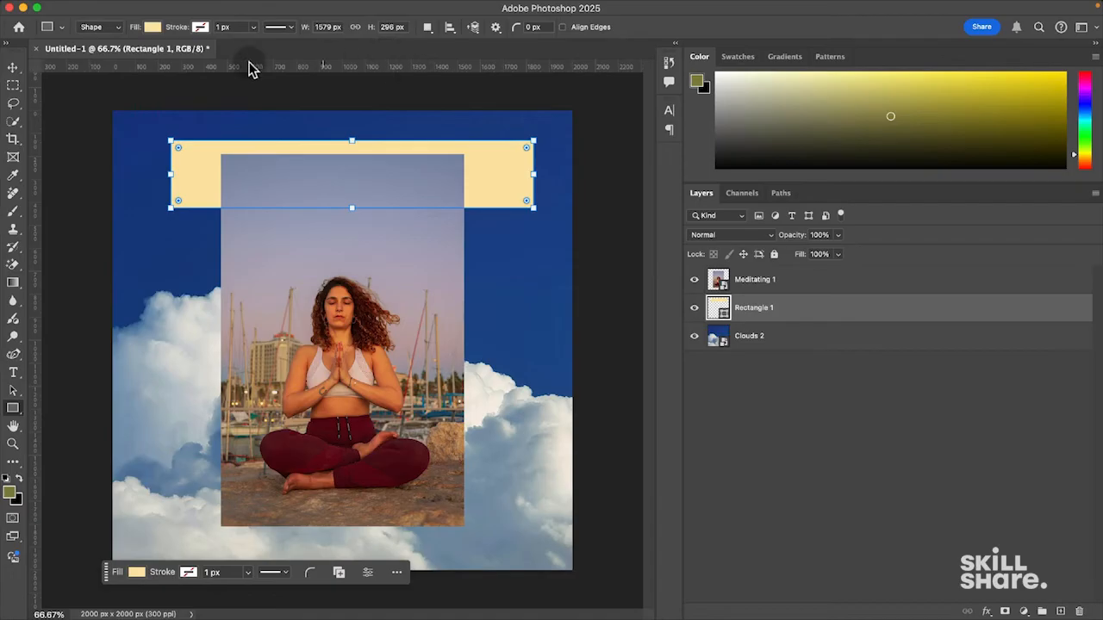
- Try olive and salmon swatch fills on the rectangle from the Fill options
left_click(153, 27)
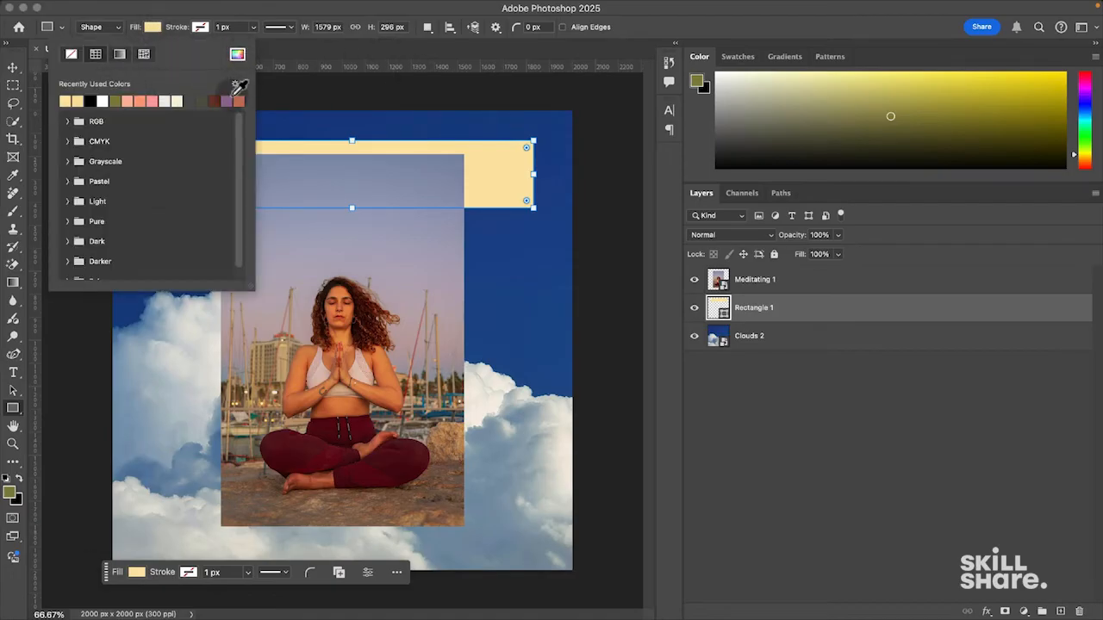
left_click(117, 100)
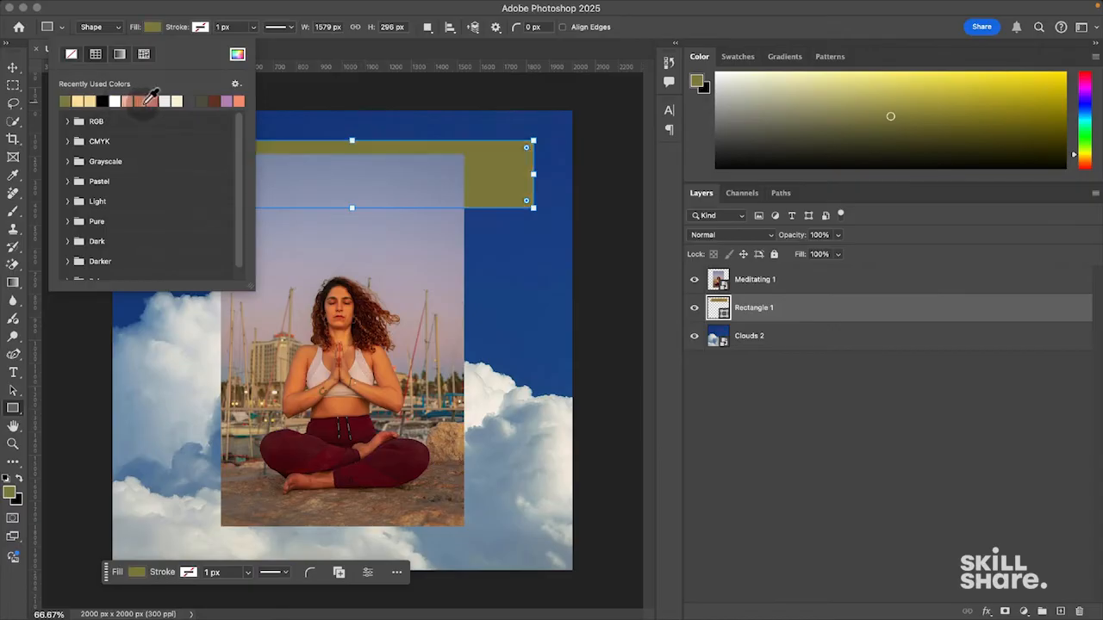
left_click(141, 101)
left_click(68, 122)
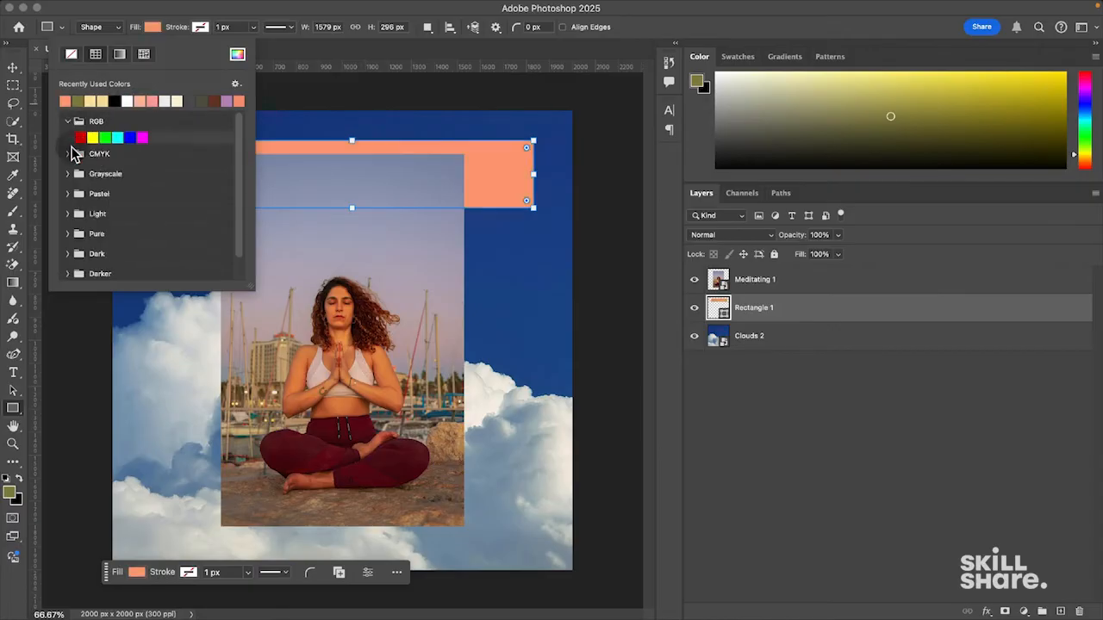
left_click(69, 155)
left_click(68, 123)
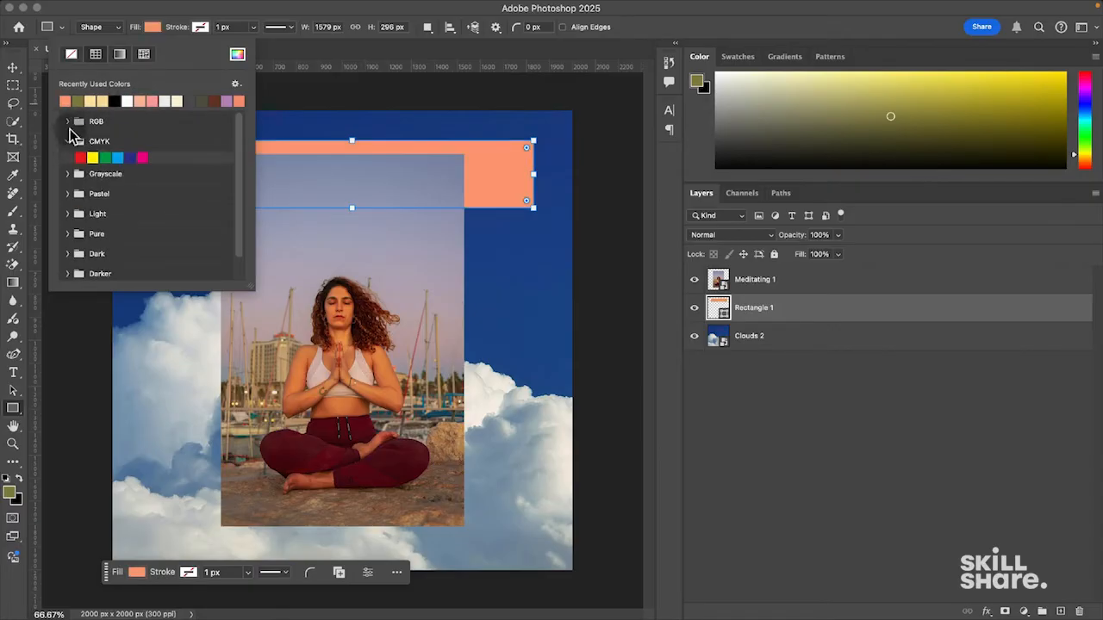
left_click(65, 141)
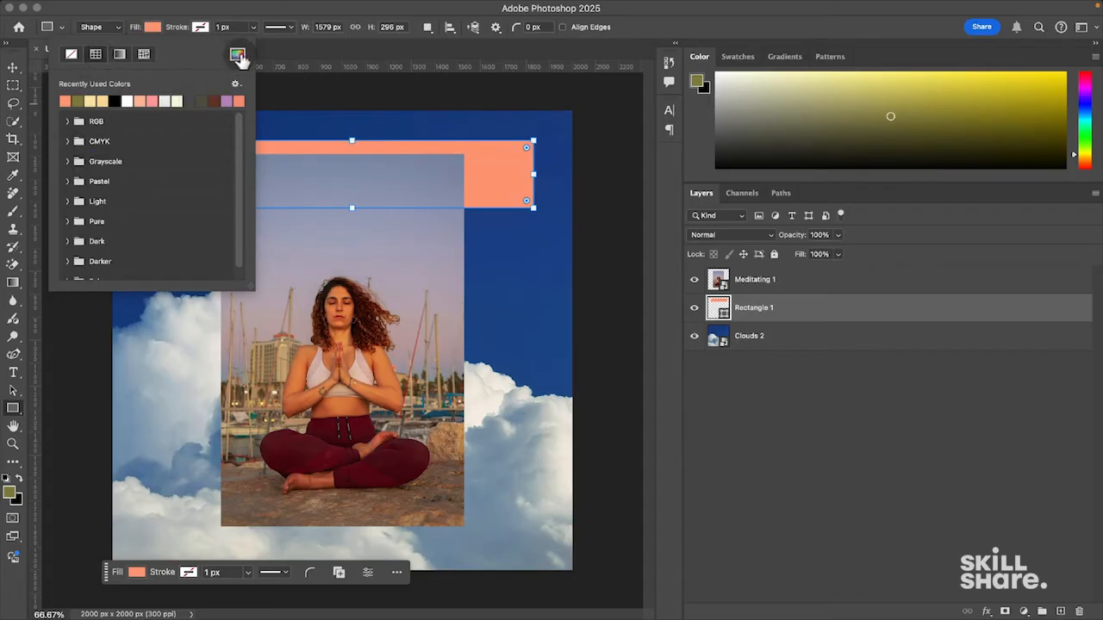
- Pick a bright magenta fill for Rectangle 1 in the Color Picker
left_click(238, 57)
left_click_drag(787, 369, 493, 55)
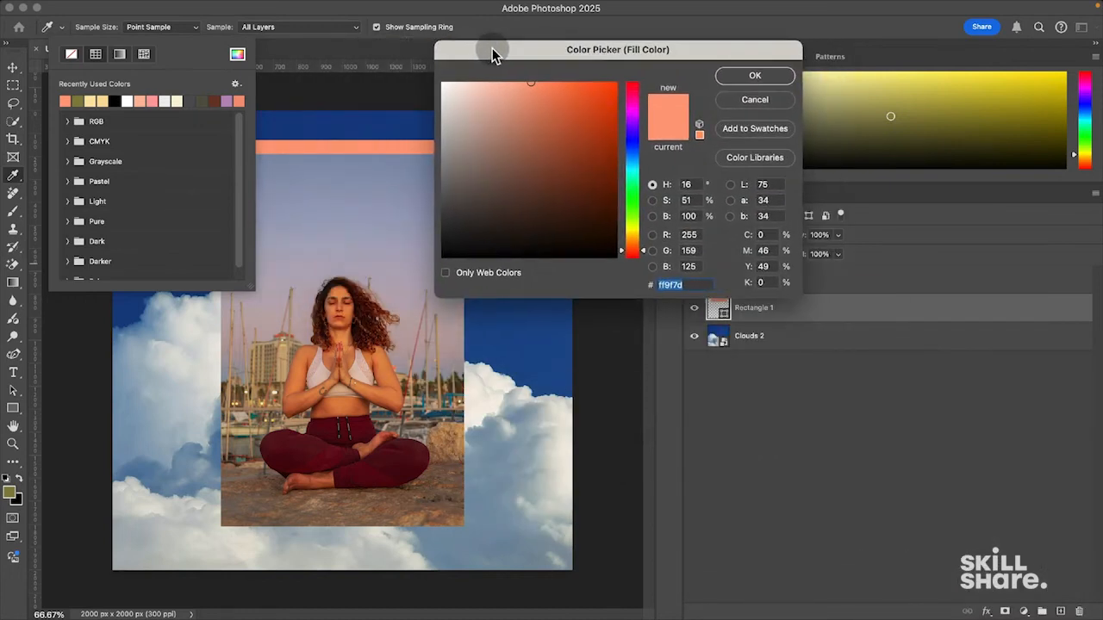
left_click_drag(638, 147, 643, 101)
left_click_drag(579, 128, 608, 93)
left_click(754, 76)
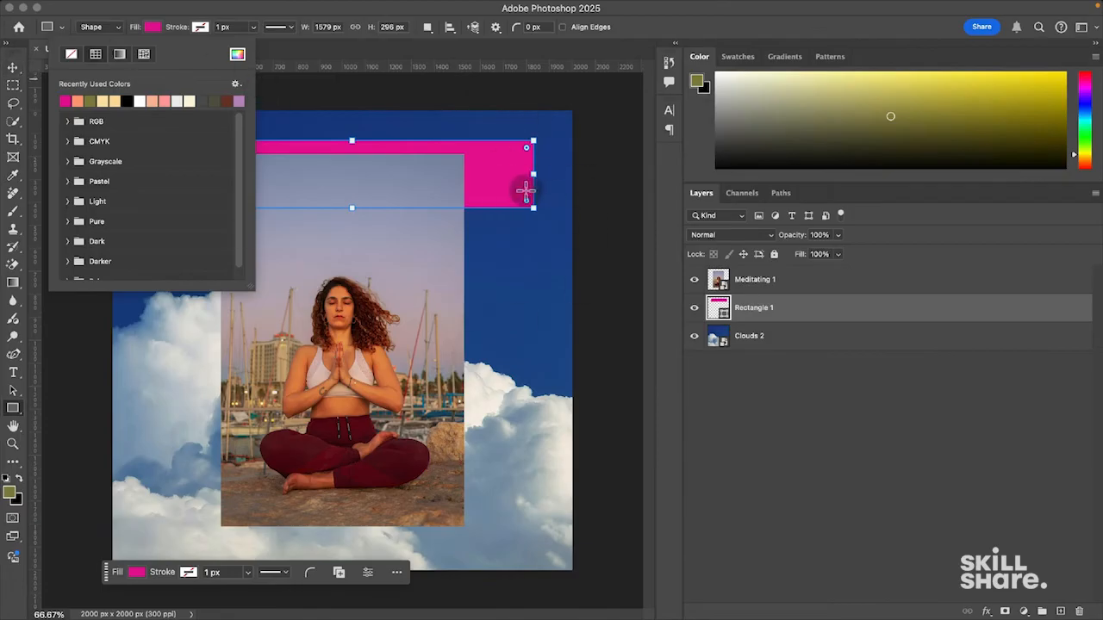
- Switch between layers, ending with the Meditating 1 layer selected
left_click(13, 67)
left_click(858, 287)
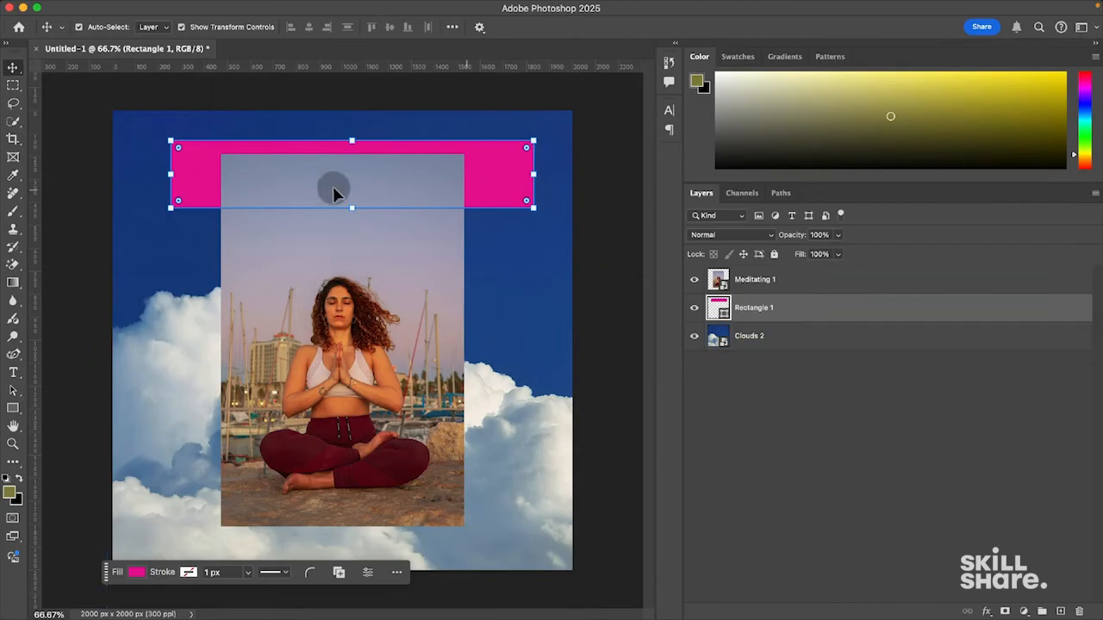
left_click(137, 574)
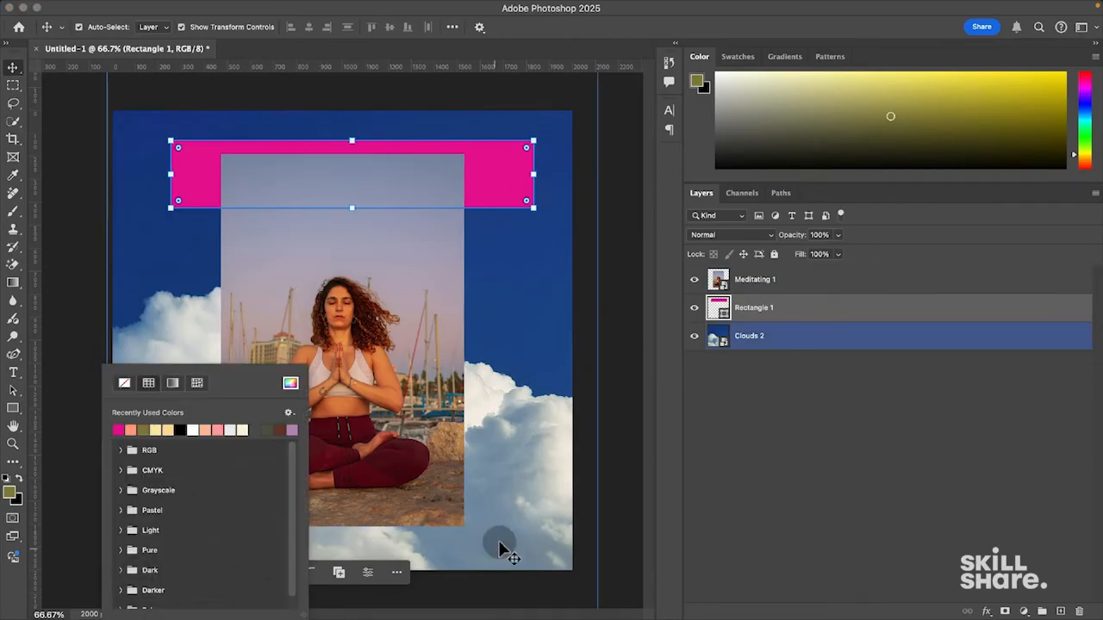
left_click(786, 336)
left_click(794, 320)
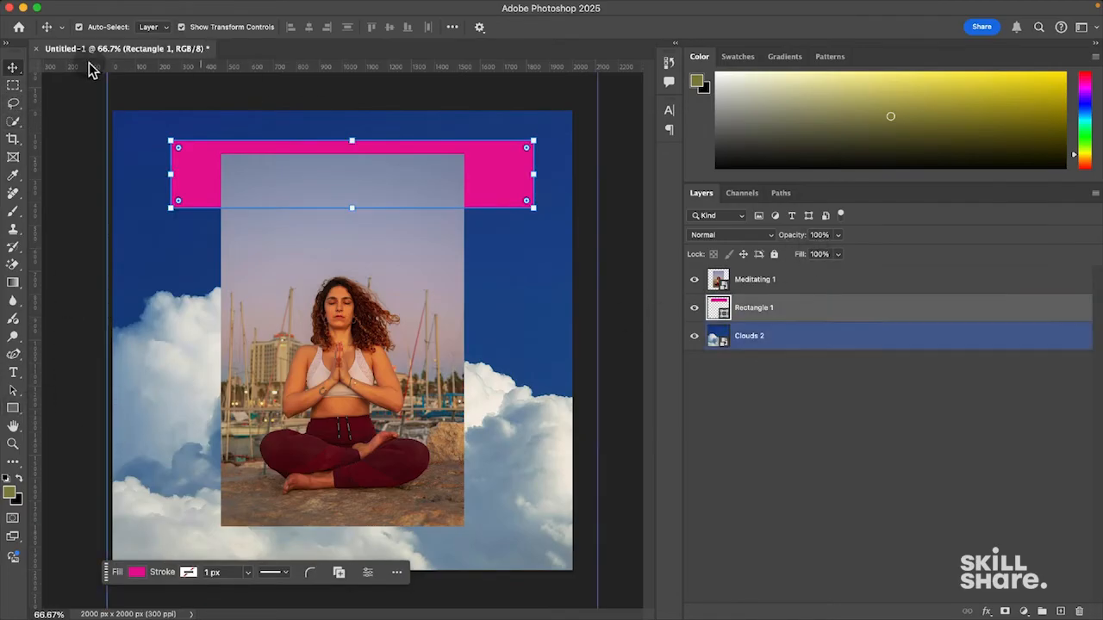
left_click(13, 412)
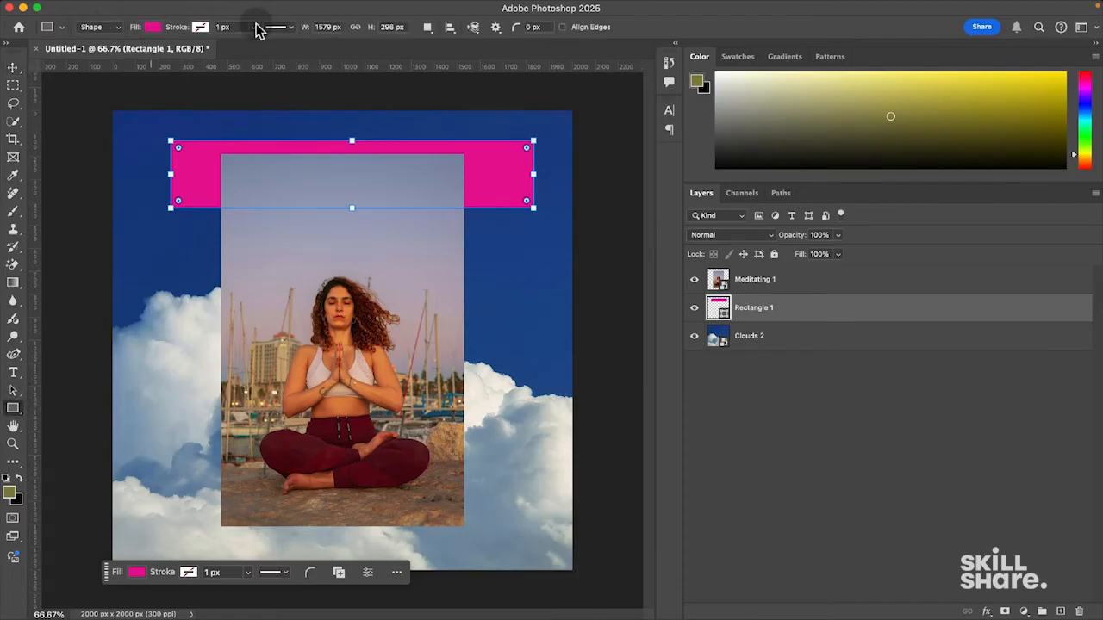
left_click(13, 67)
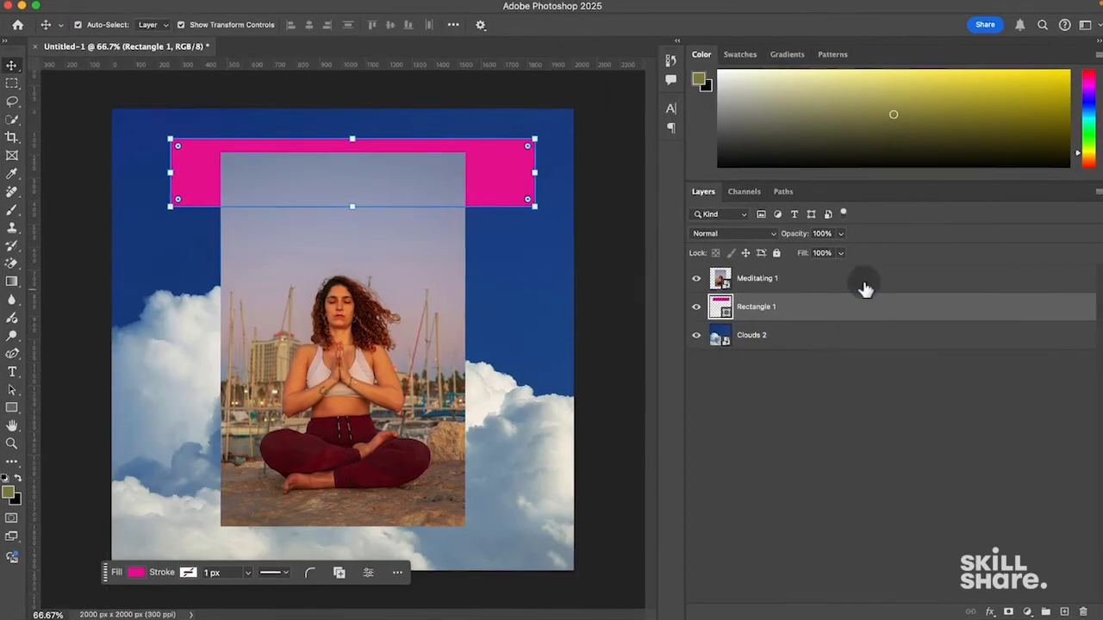
left_click(866, 284)
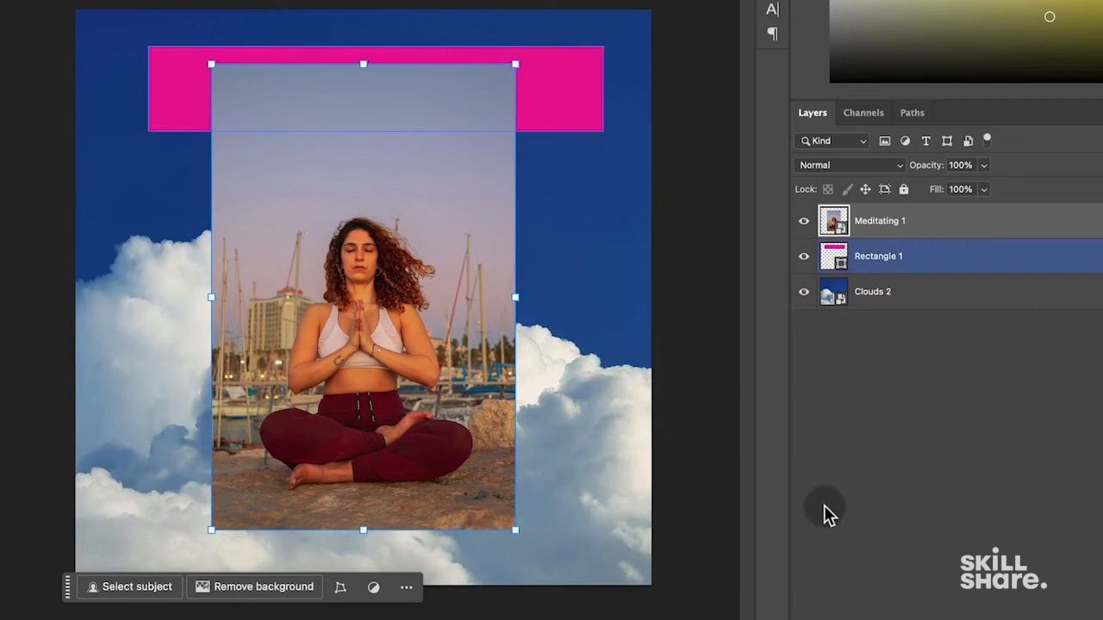
left_click(127, 586)
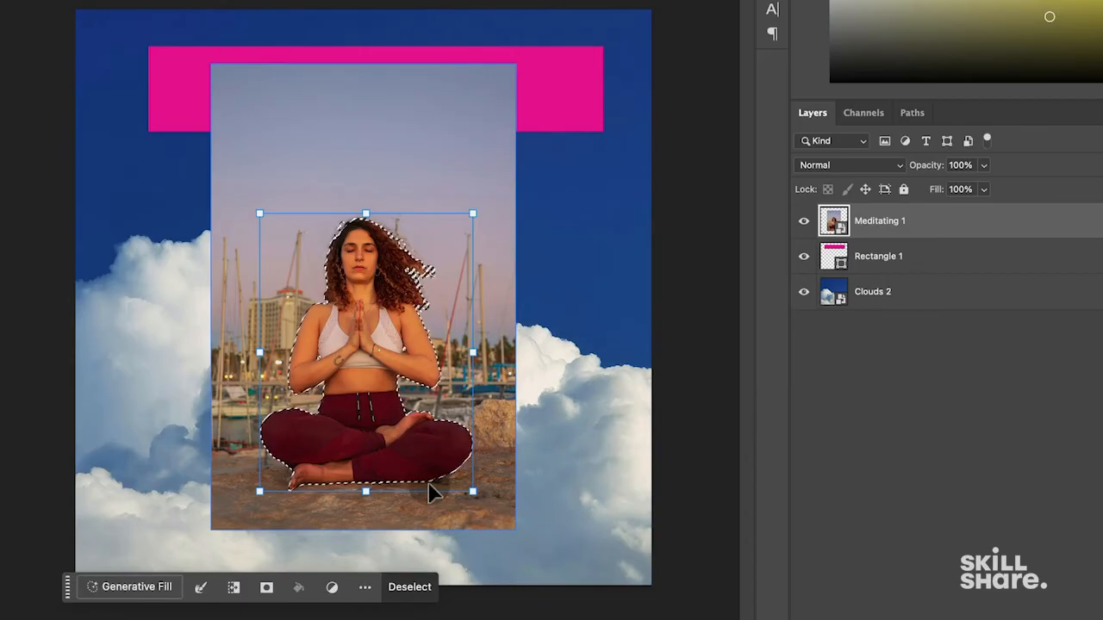
key("super+c")
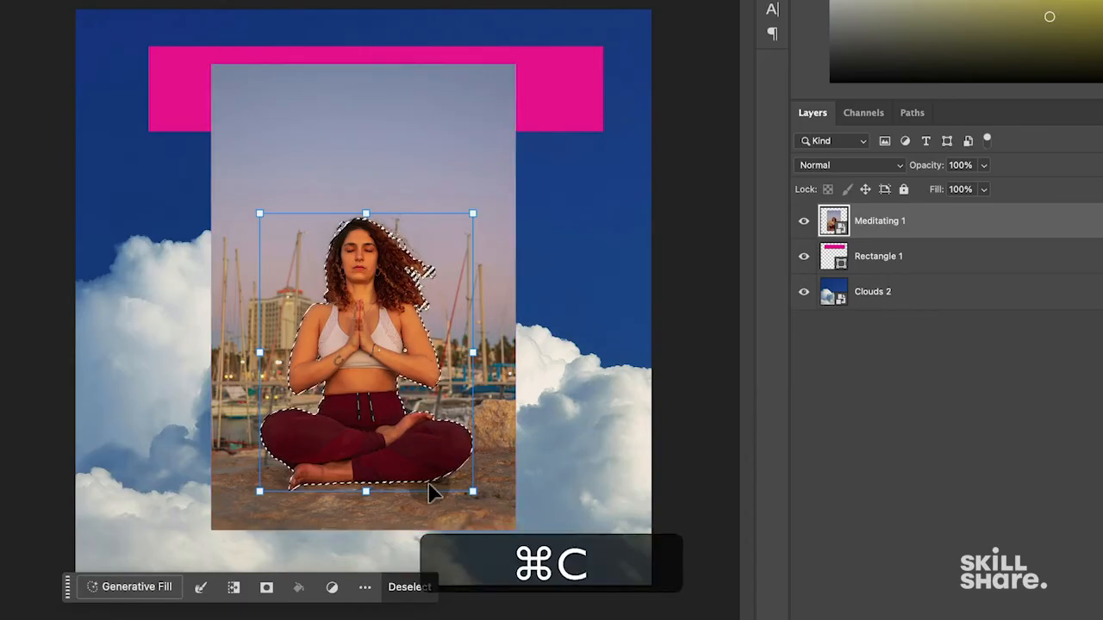
key("super+v")
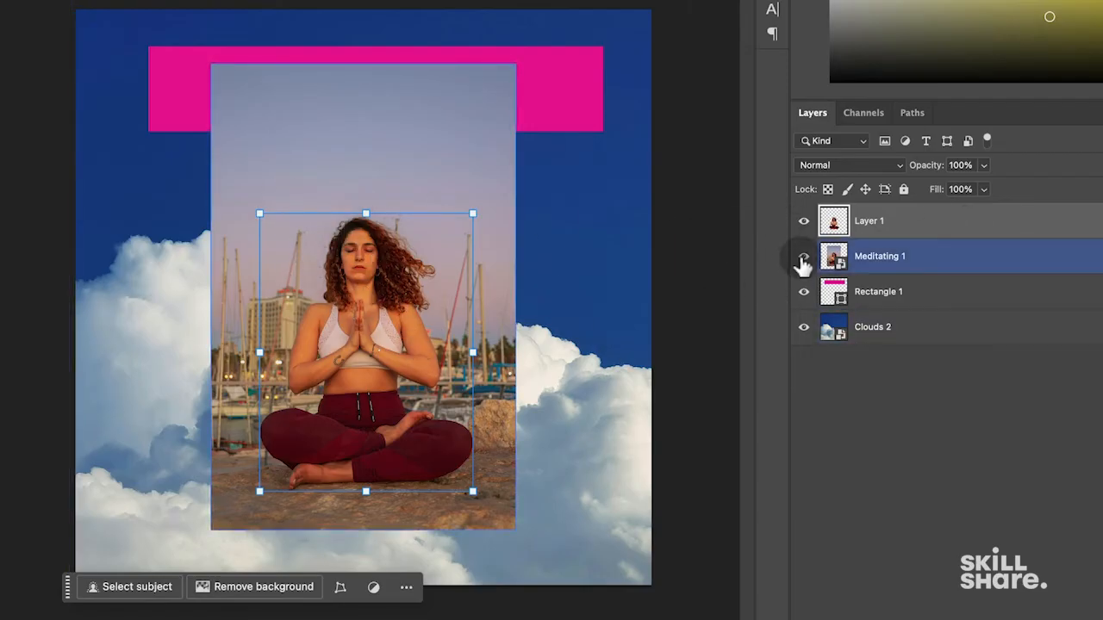
left_click(802, 257)
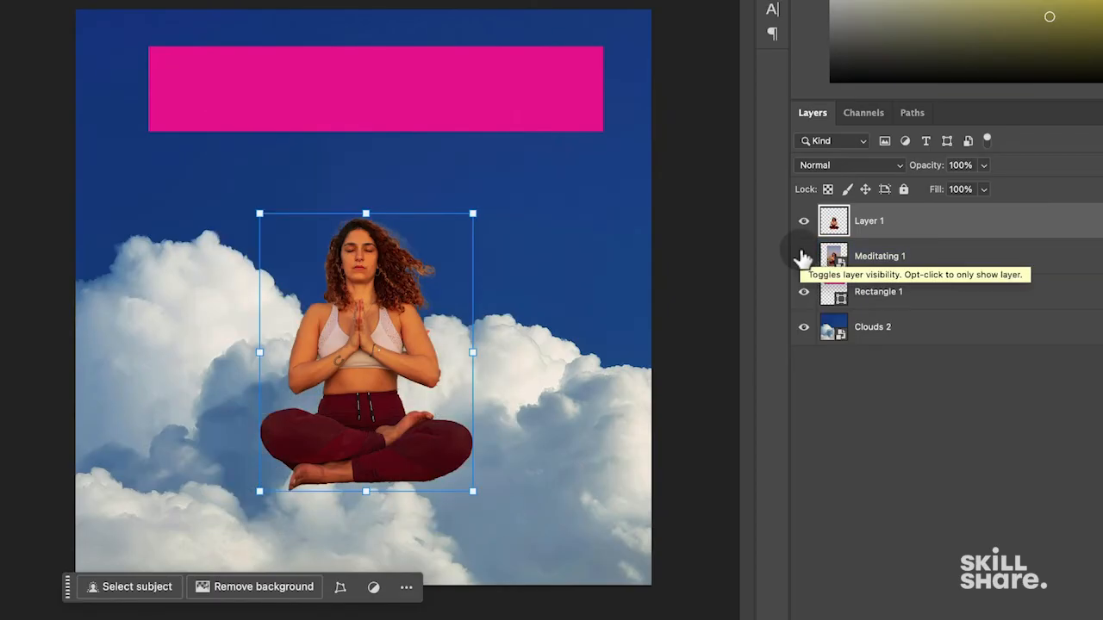
left_click(803, 257)
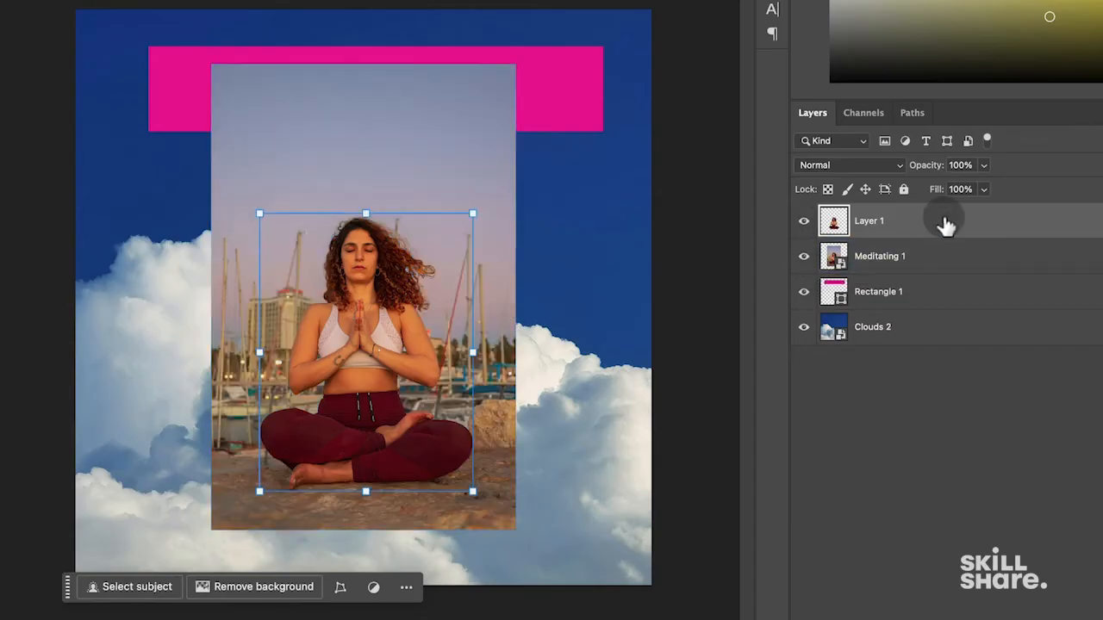
key("BackSpace")
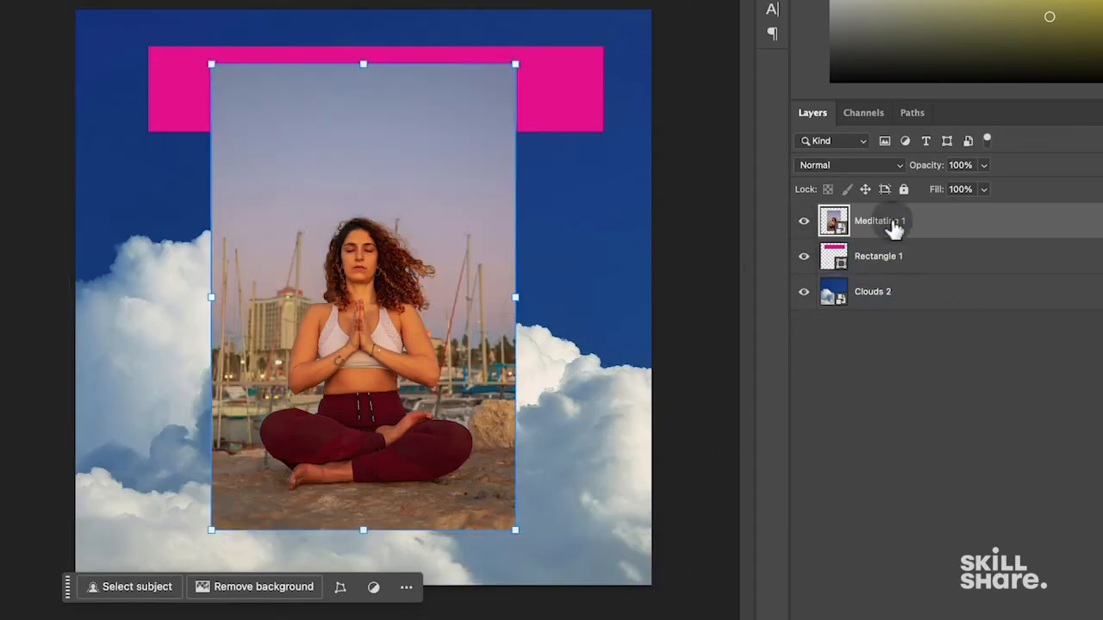
left_click(962, 233)
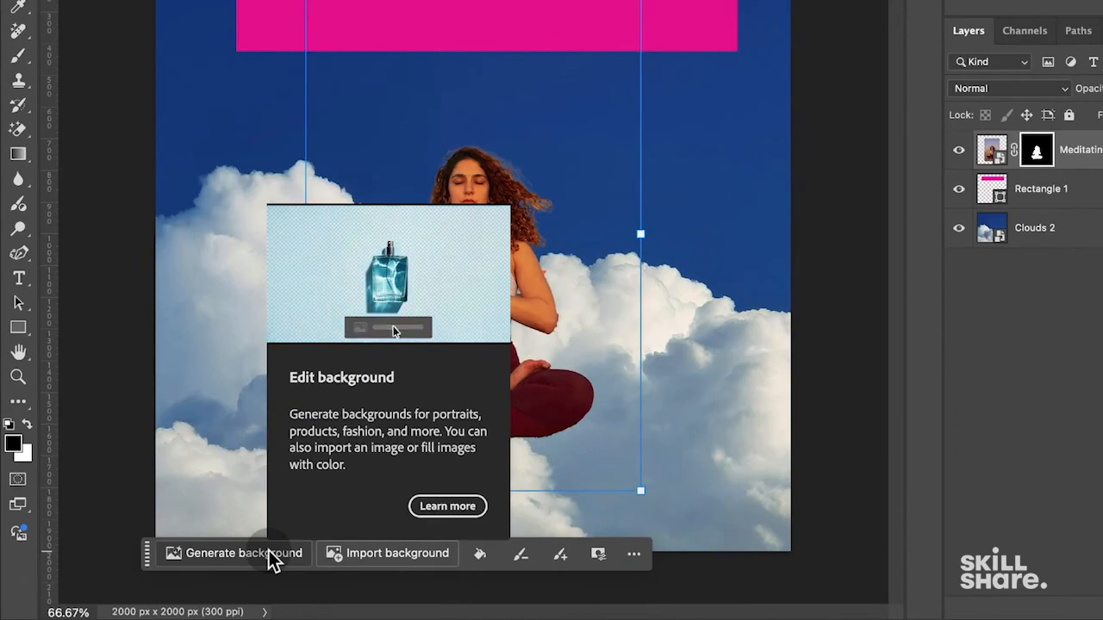
- Generate a background from the prompt 'peaceful bubbles in a cartoon sketch style'
left_click(269, 551)
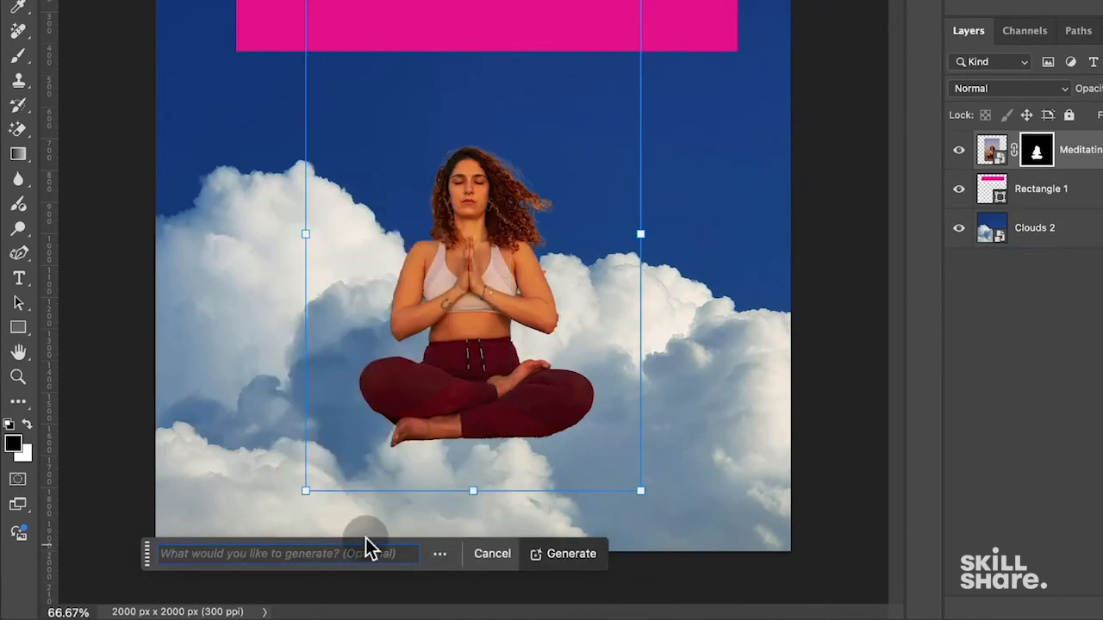
type("peaceful bubb")
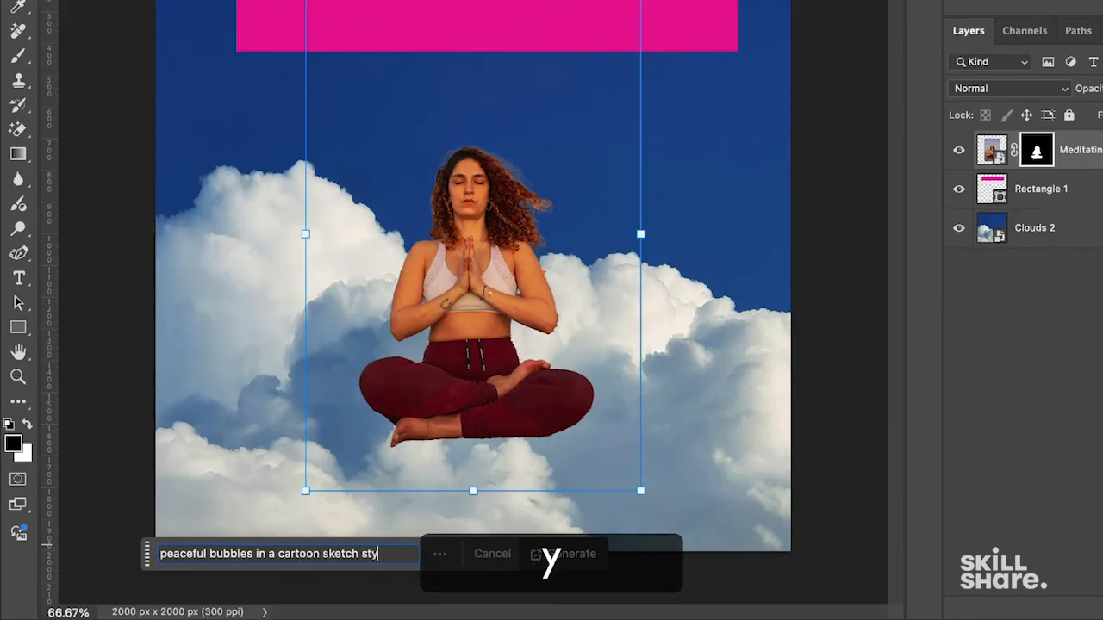
type("le")
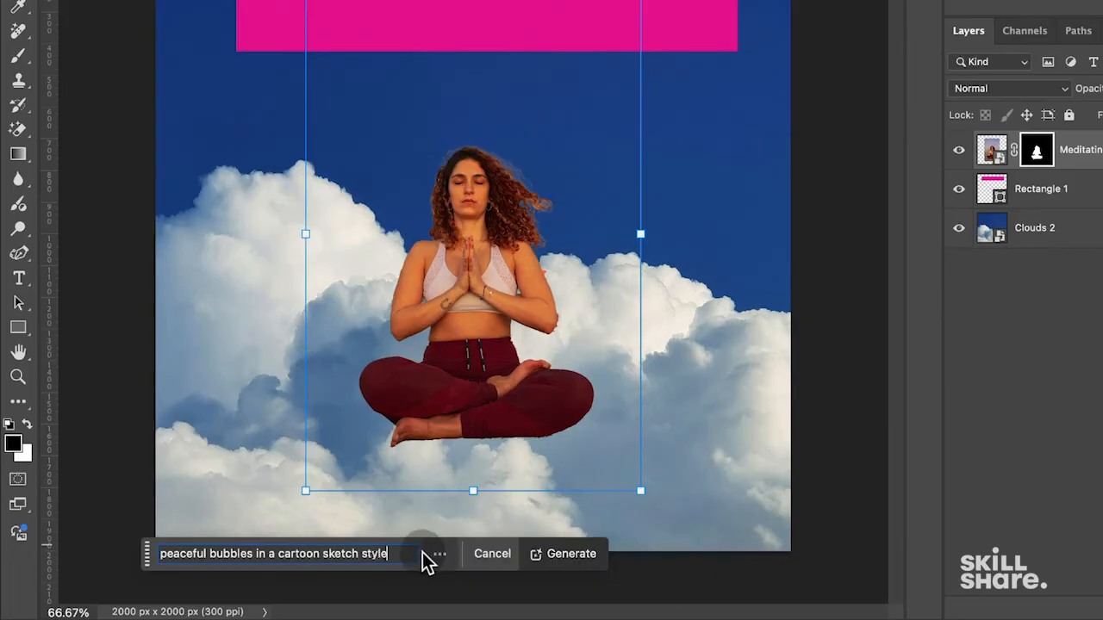
left_click(565, 551)
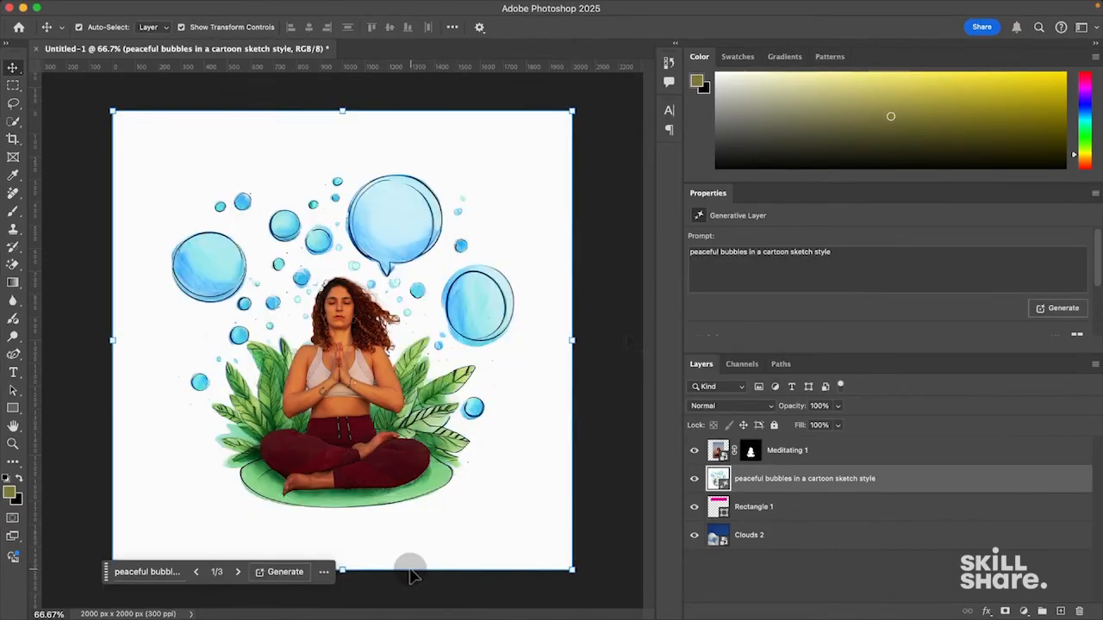
- Enlarge the Properties variation previews, compare all three, and choose the second sketch-style variation
left_click(788, 508)
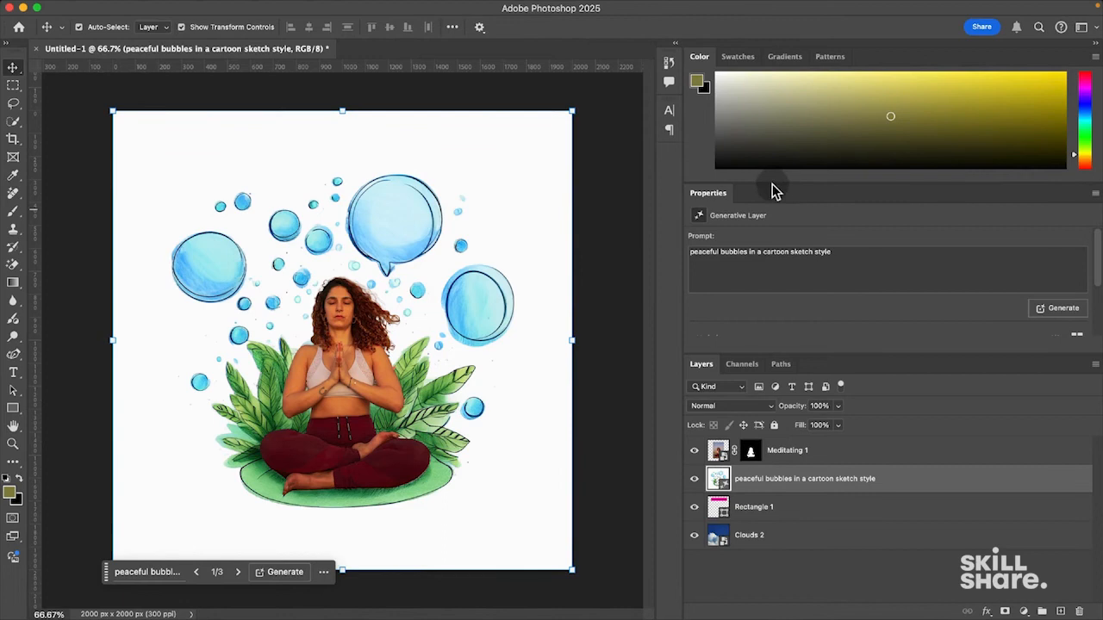
left_click_drag(741, 183, 746, 132)
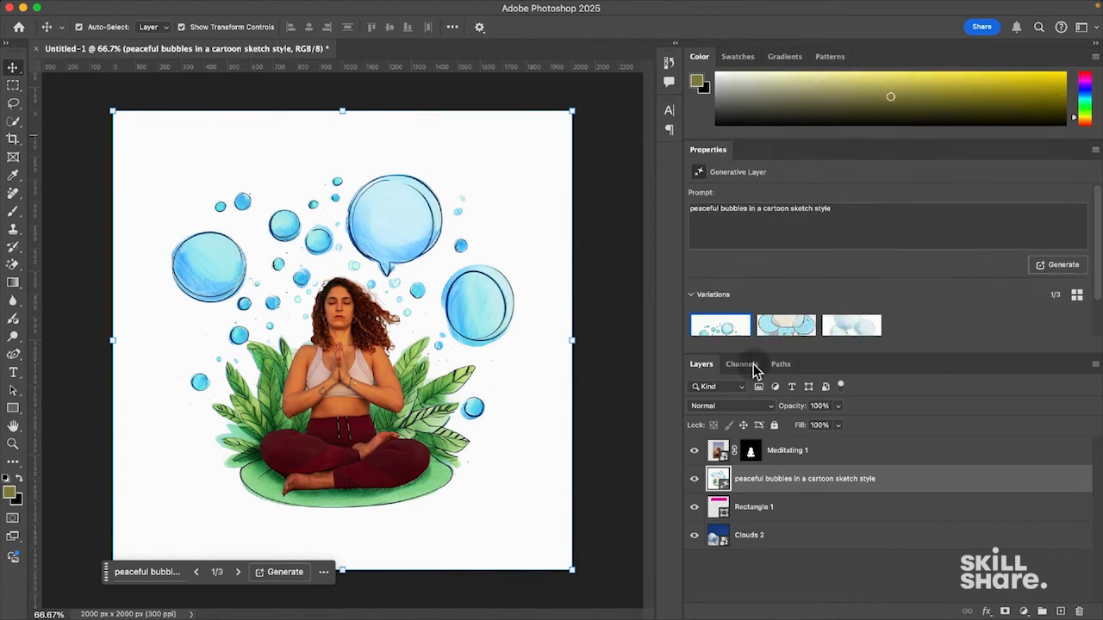
left_click_drag(753, 352, 751, 398)
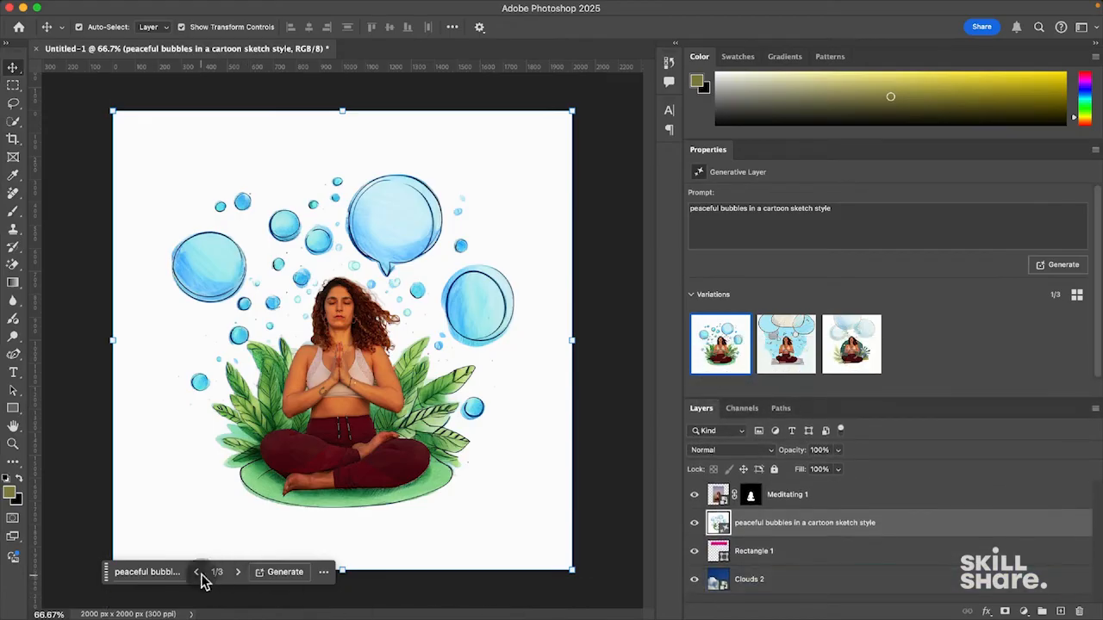
left_click(786, 353)
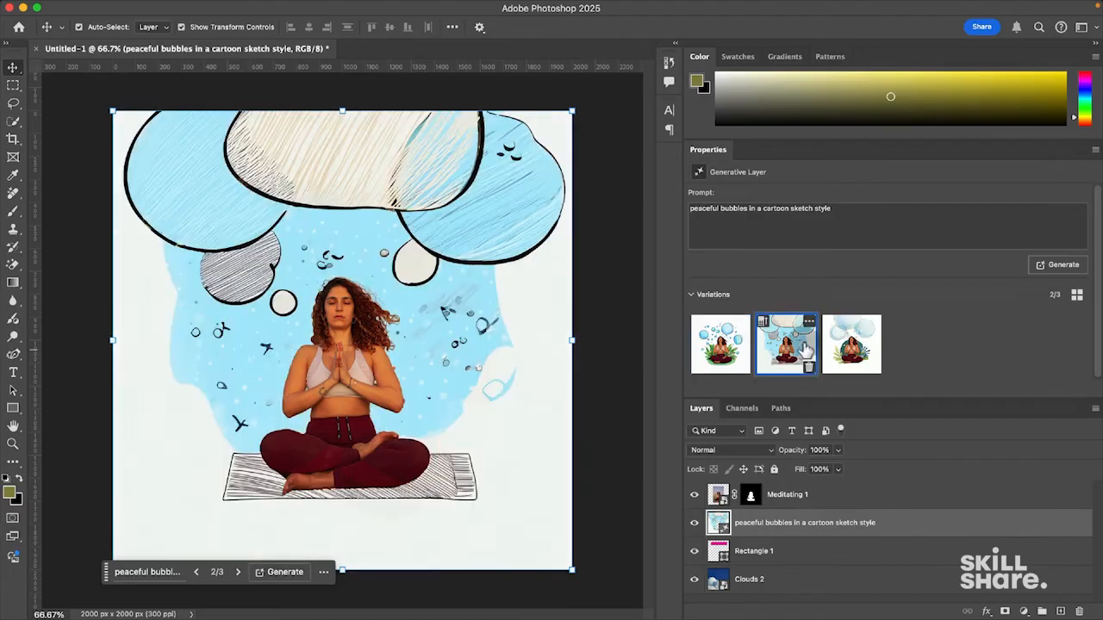
left_click(843, 353)
left_click(765, 358)
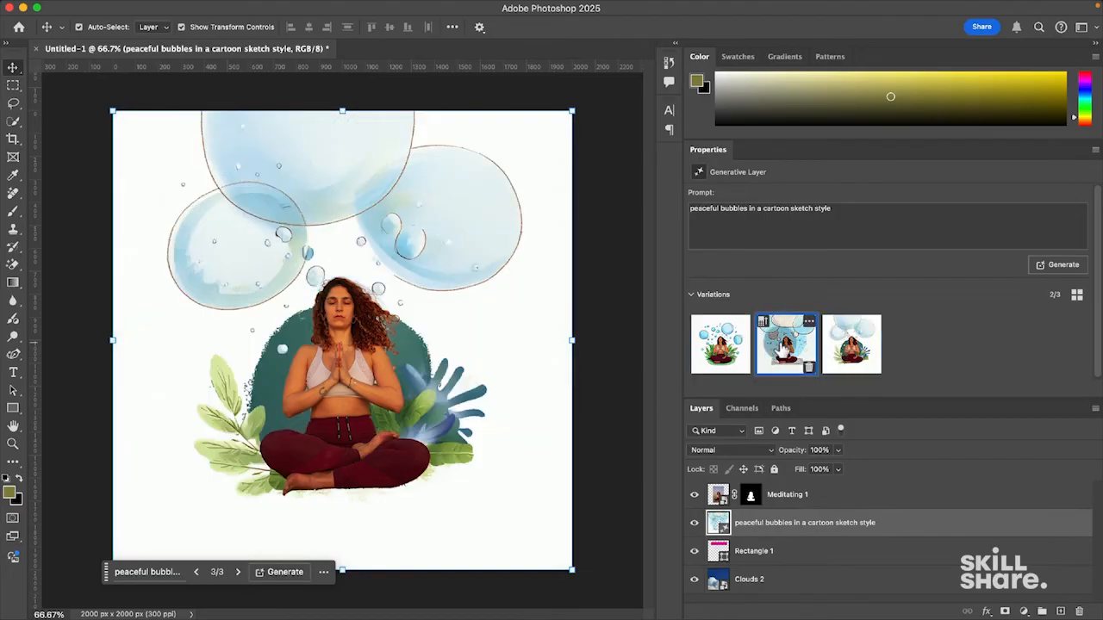
left_click(728, 351)
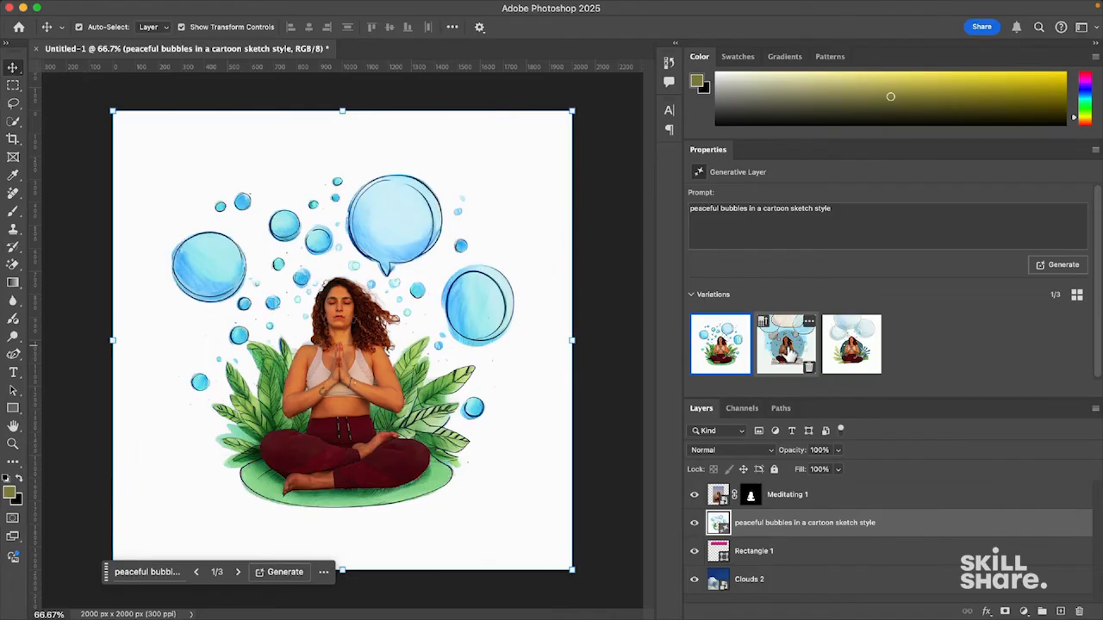
left_click(784, 349)
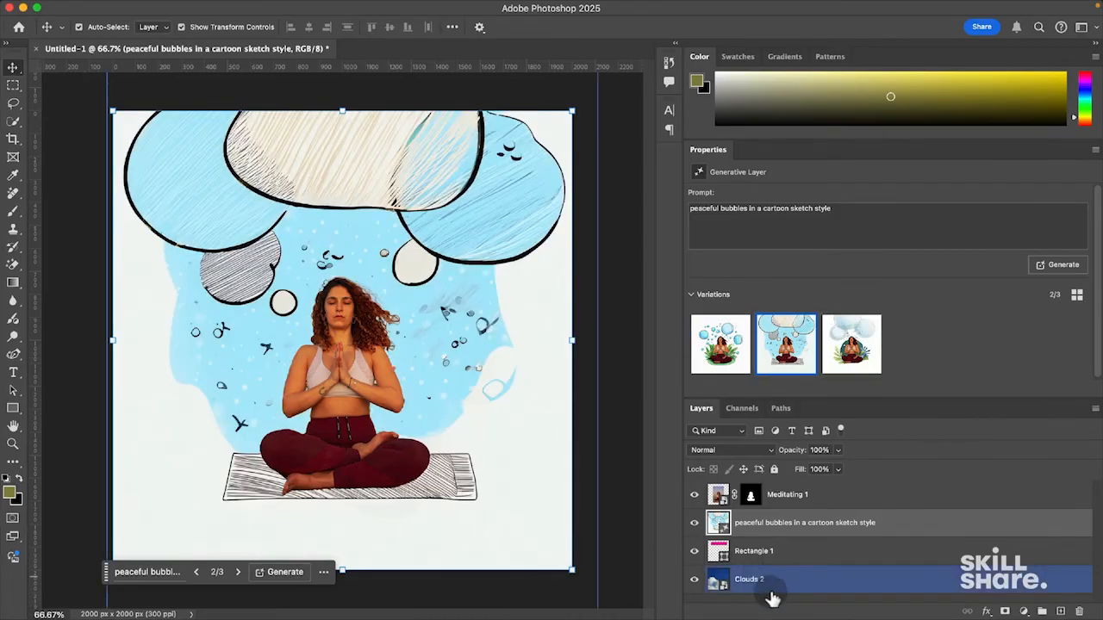
- Revert through History to the earlier Delete Layer state, before the bubbles background
left_click(96, 242)
left_click(223, 221)
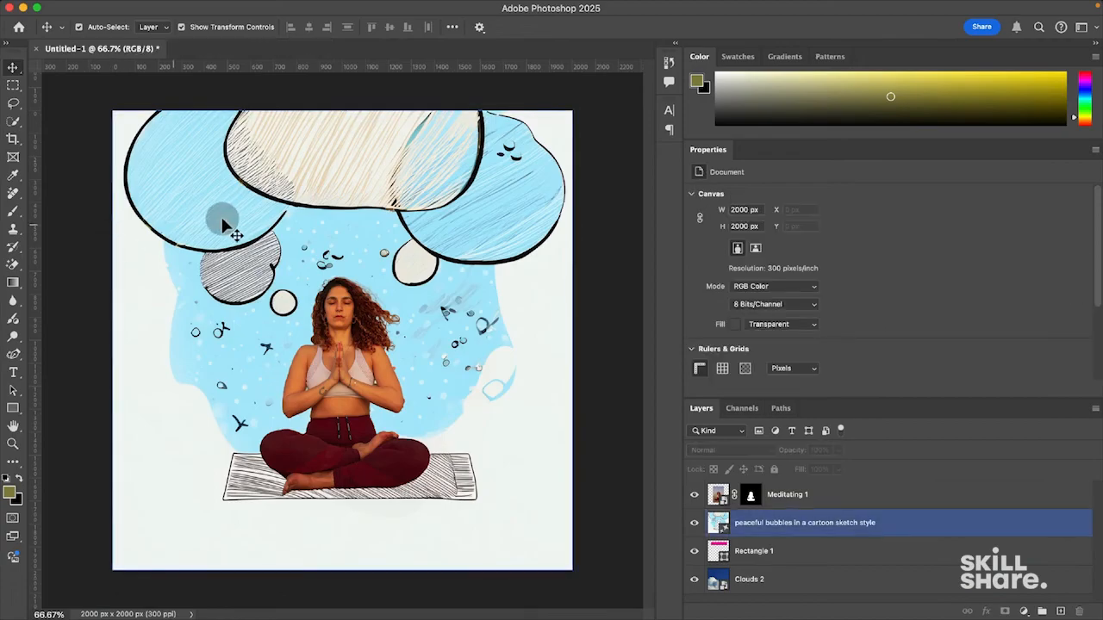
left_click(771, 523)
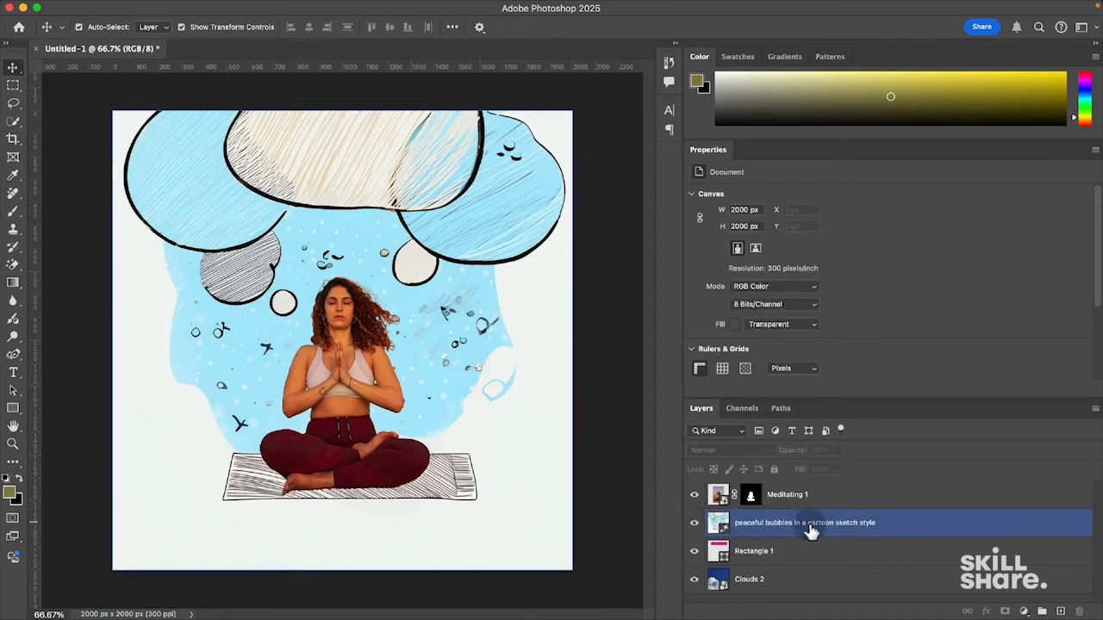
left_click(758, 505)
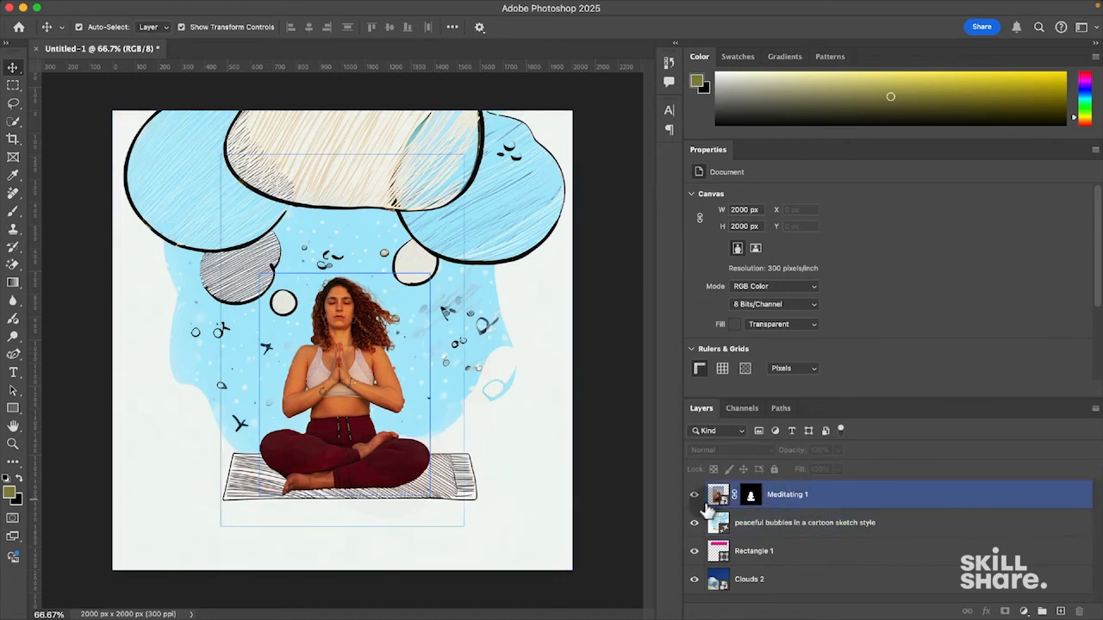
left_click(719, 524)
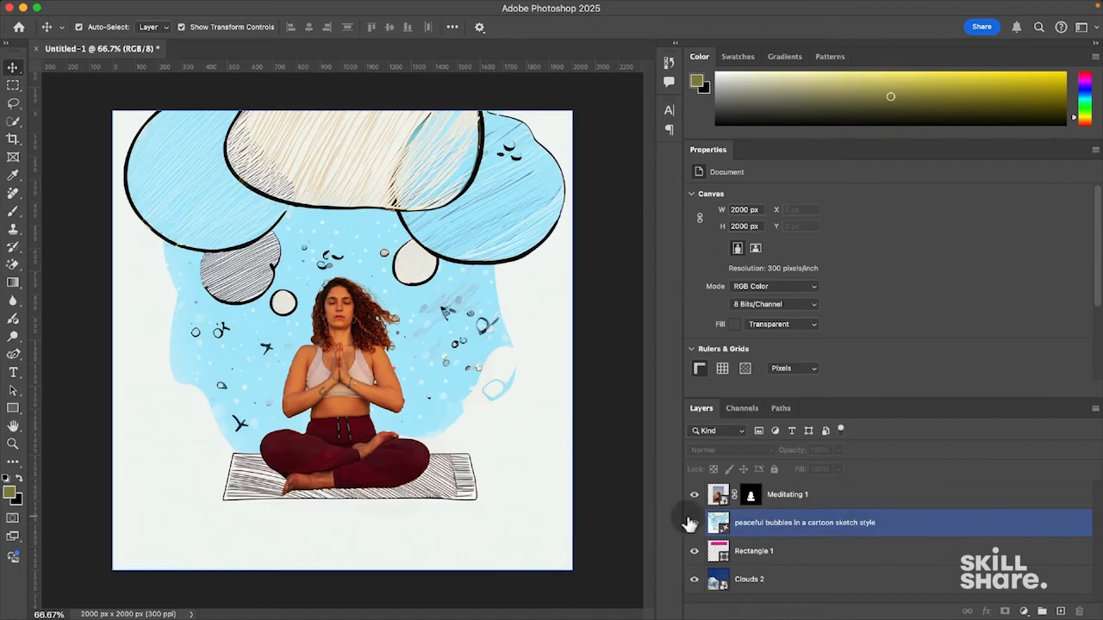
left_click(721, 498)
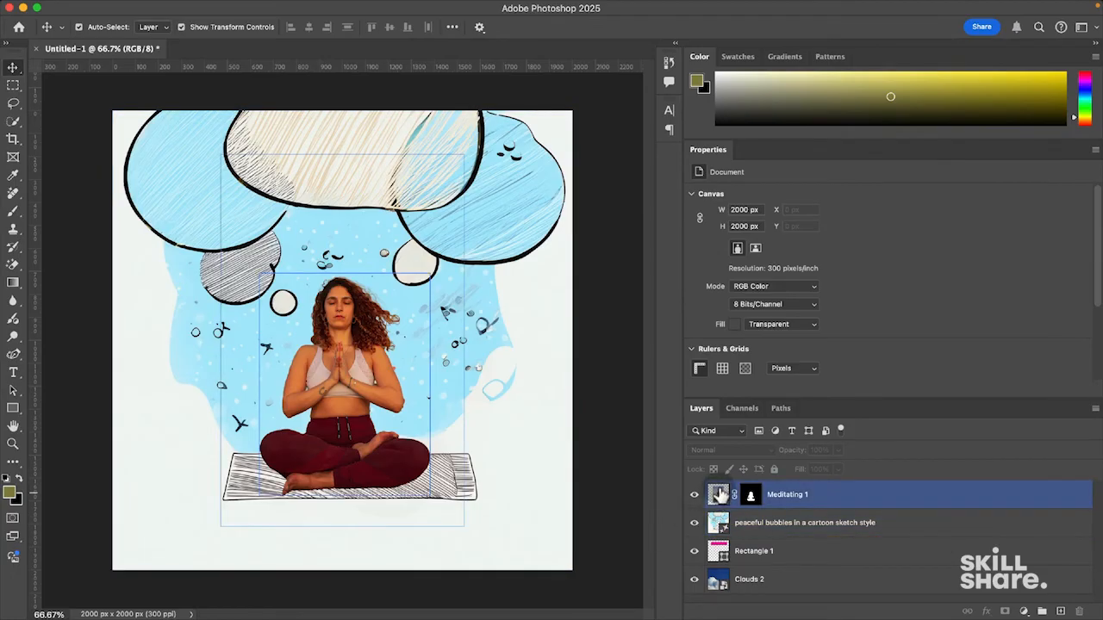
left_click(720, 495)
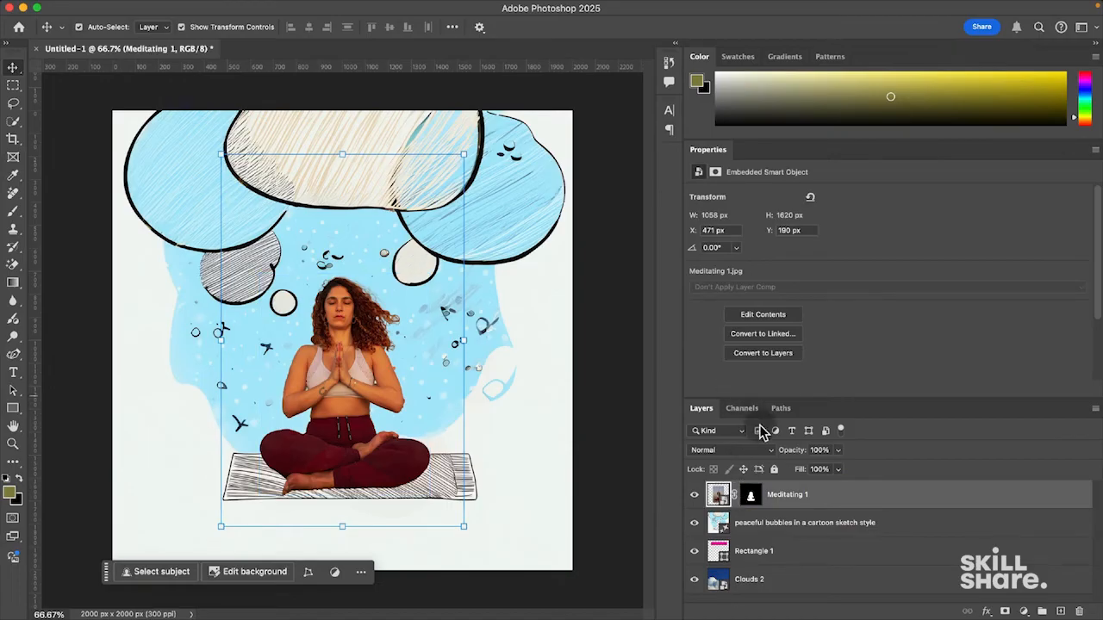
left_click(668, 64)
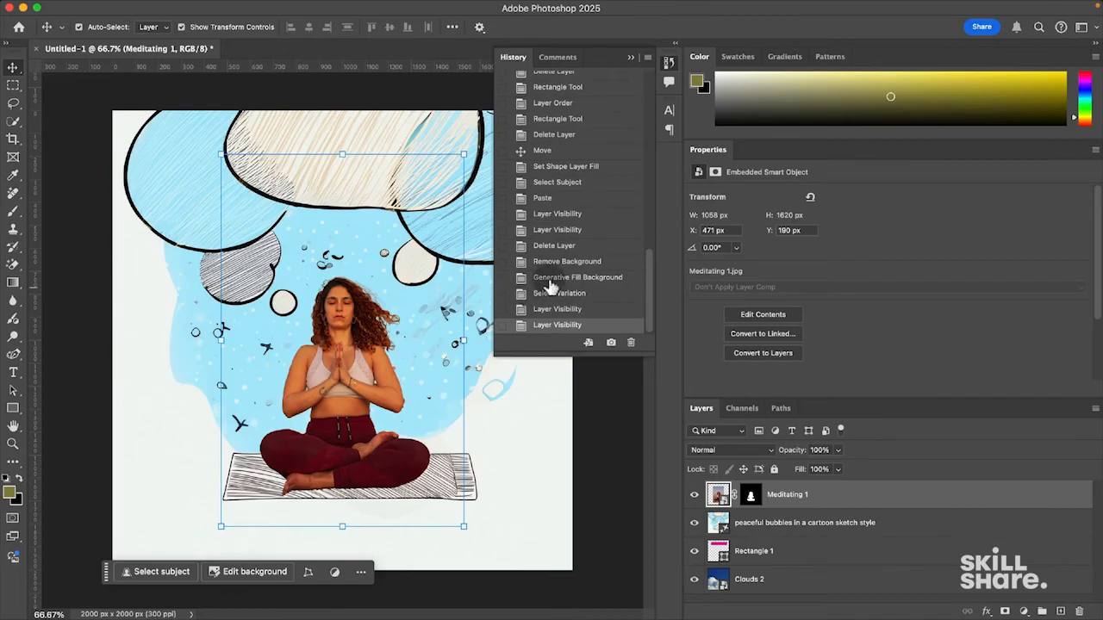
left_click(564, 247)
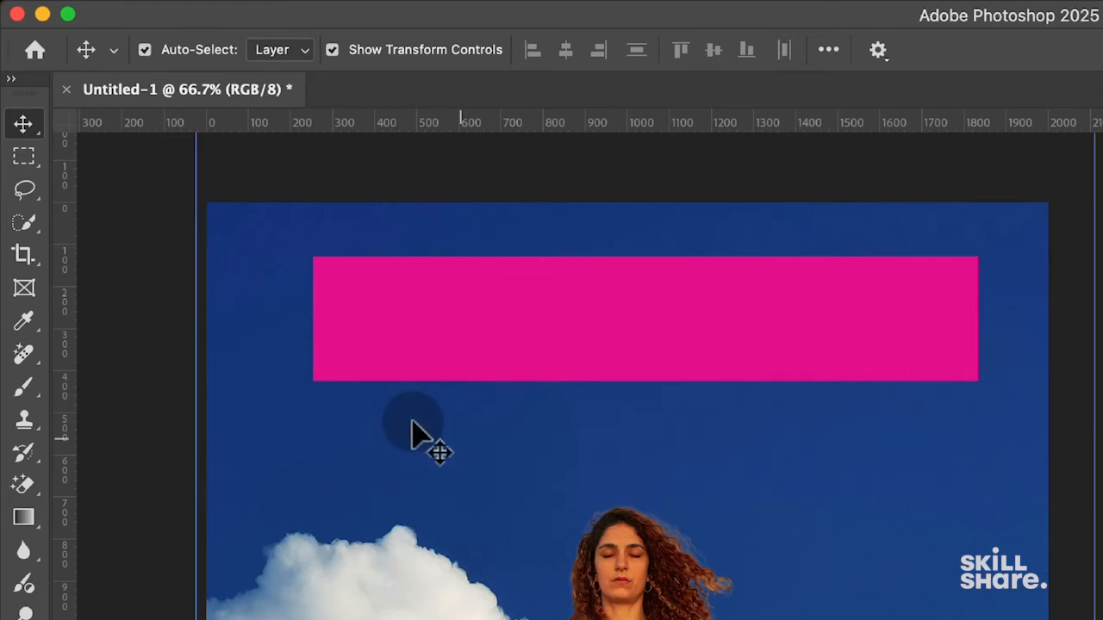
- Draw a freehand lasso selection beneath the meditating woman's legs
left_click(19, 184)
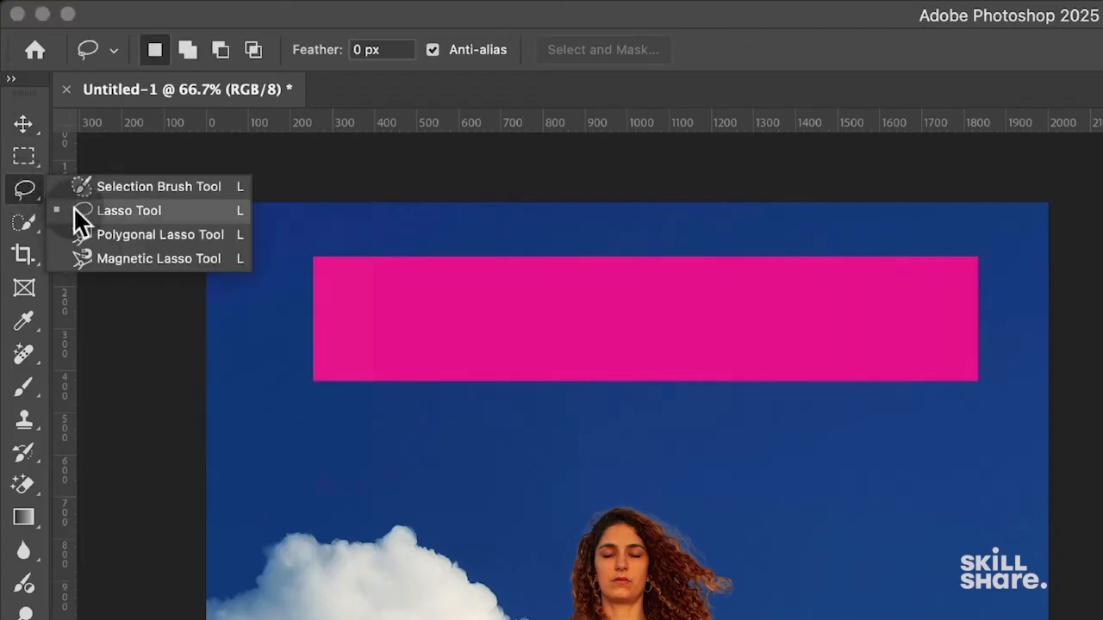
left_click(124, 210)
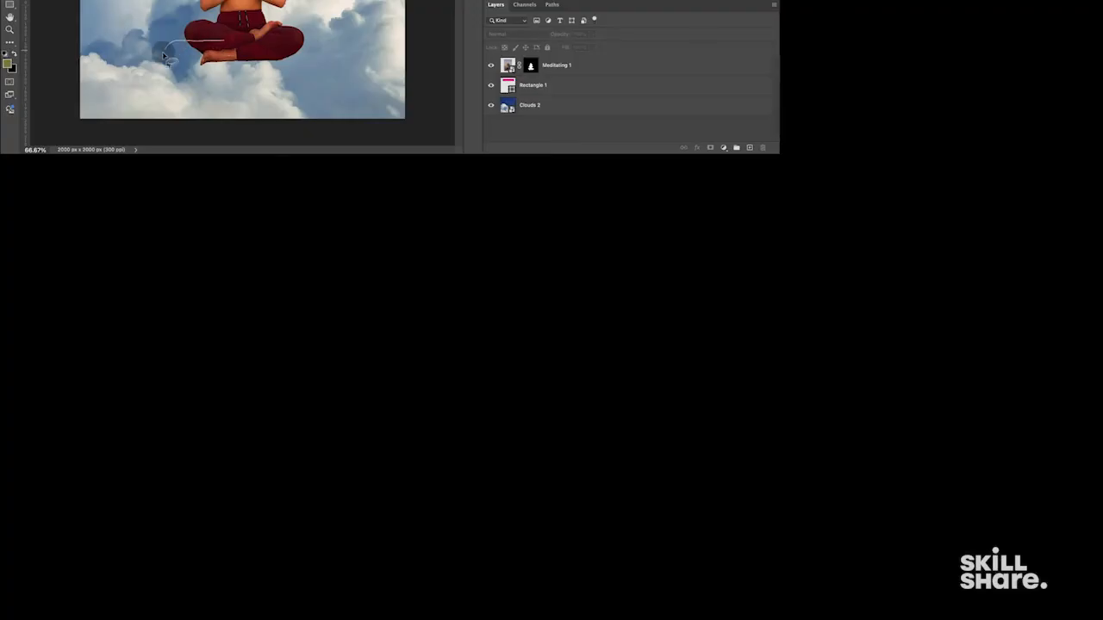
left_click_drag(196, 100, 313, 92)
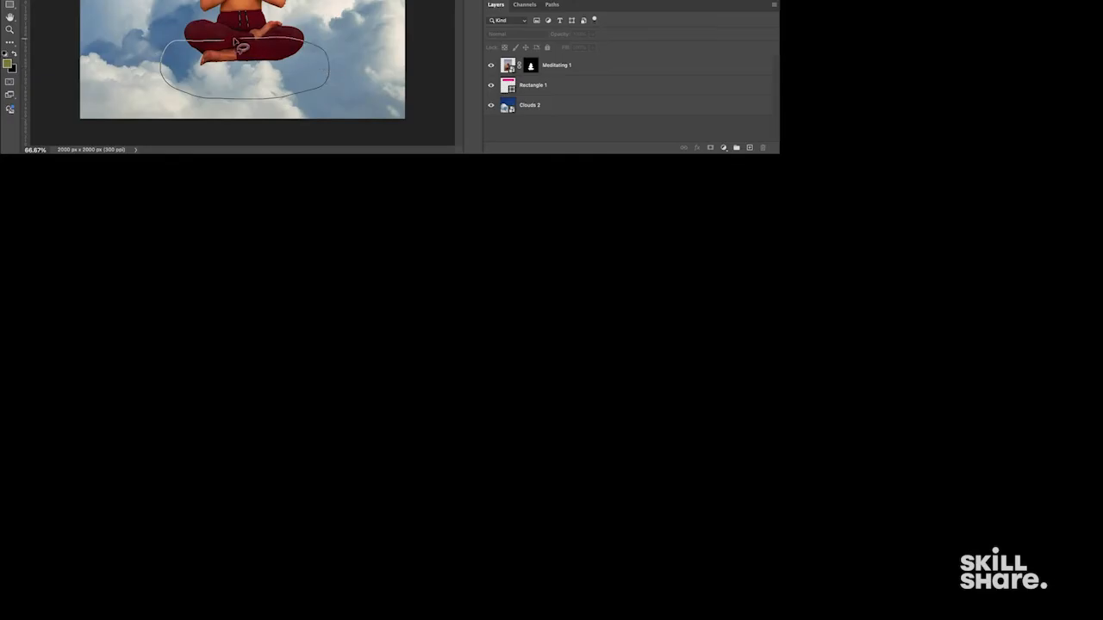
left_click_drag(220, 43, 226, 41)
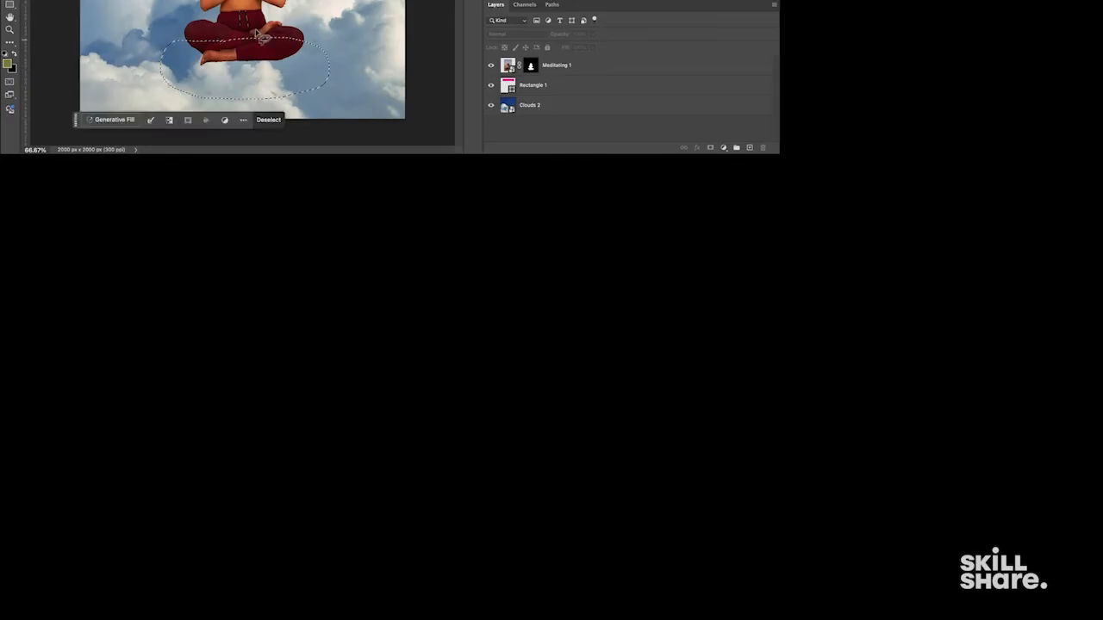
- Generative-fill the selection with the prompt 'sitting on a photorealistic puffy cloud'
left_click(111, 120)
type("sitting on a photorealistic puffy cloud")
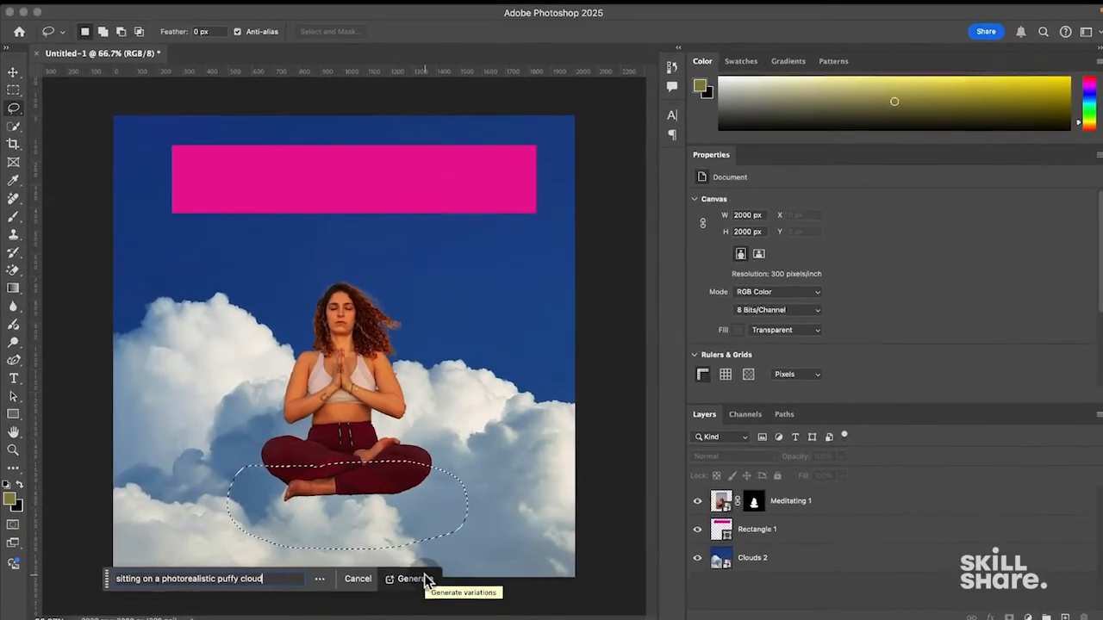
left_click(293, 132)
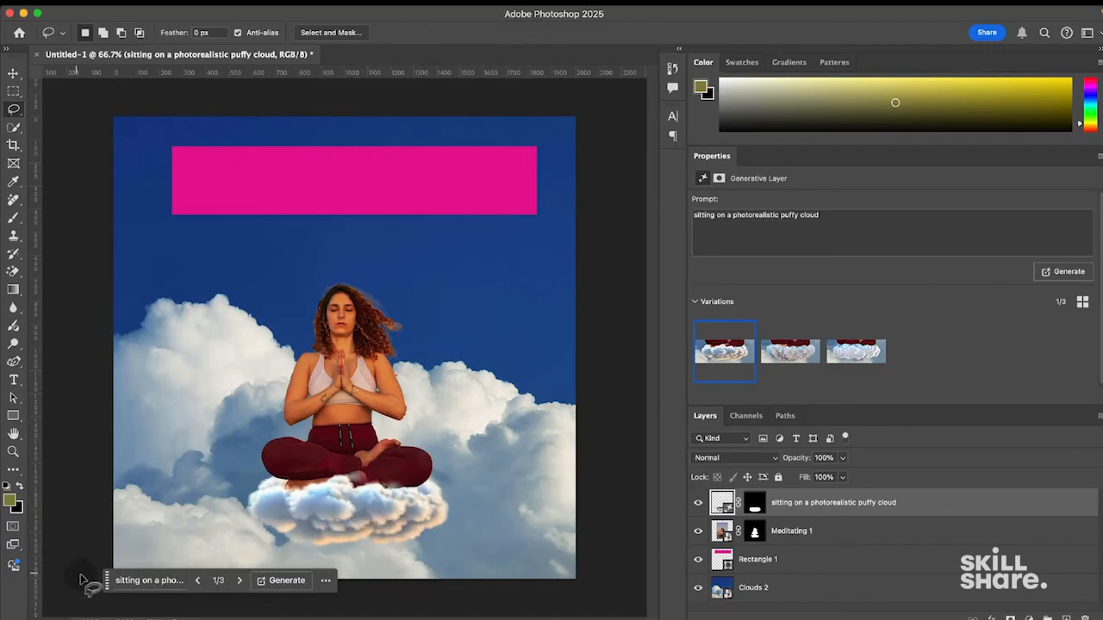
- Compare the cloud variations, generate three more, and apply variation 1
left_click(791, 349)
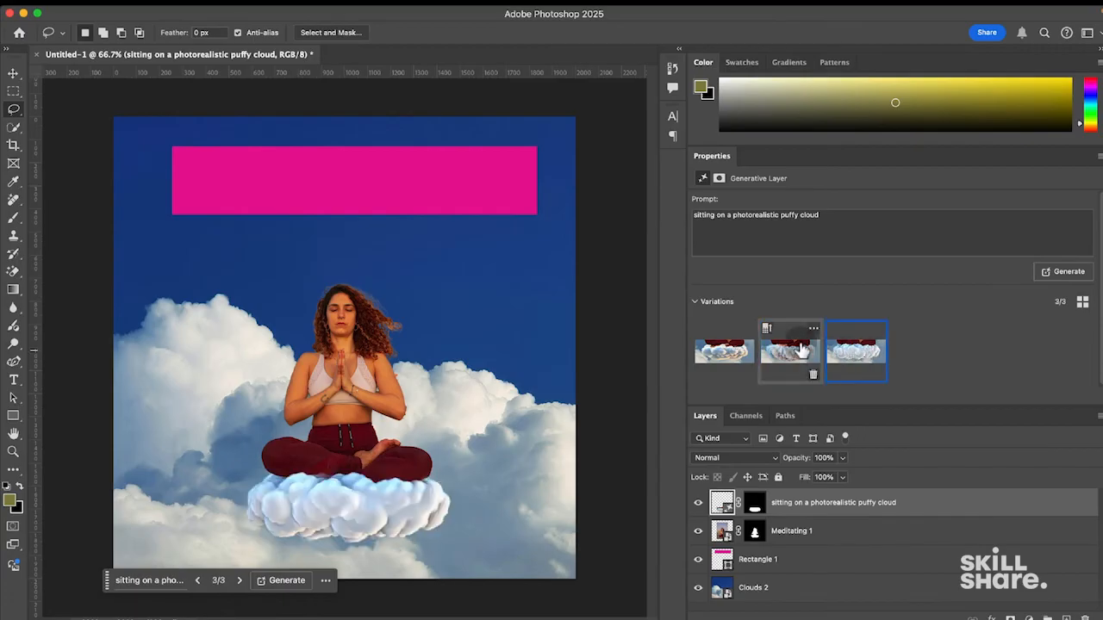
left_click(711, 350)
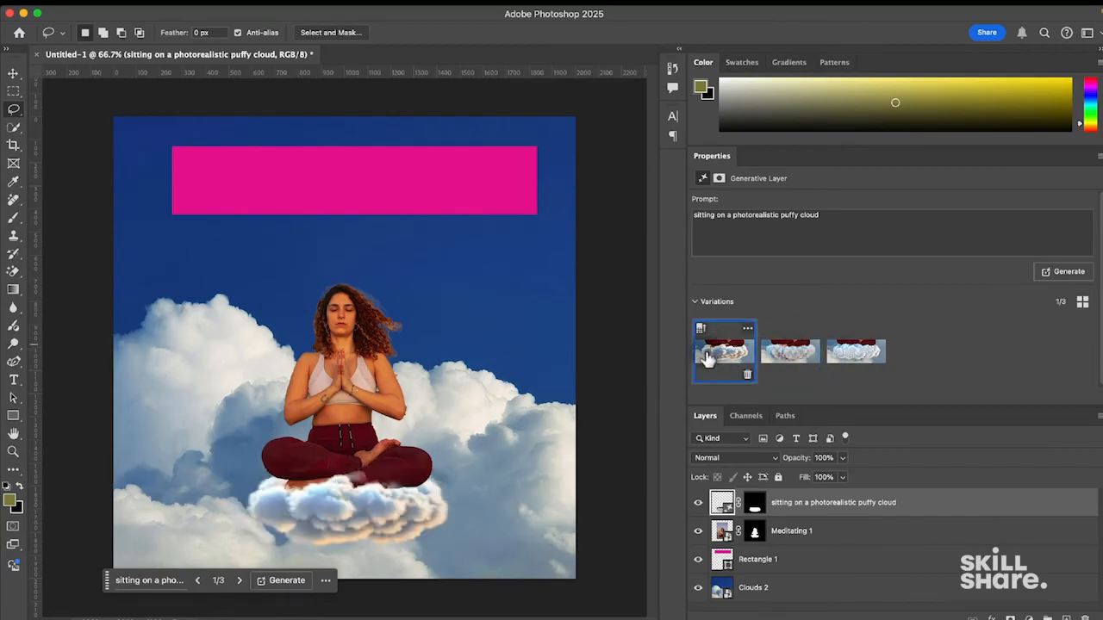
left_click(287, 582)
left_click(872, 354)
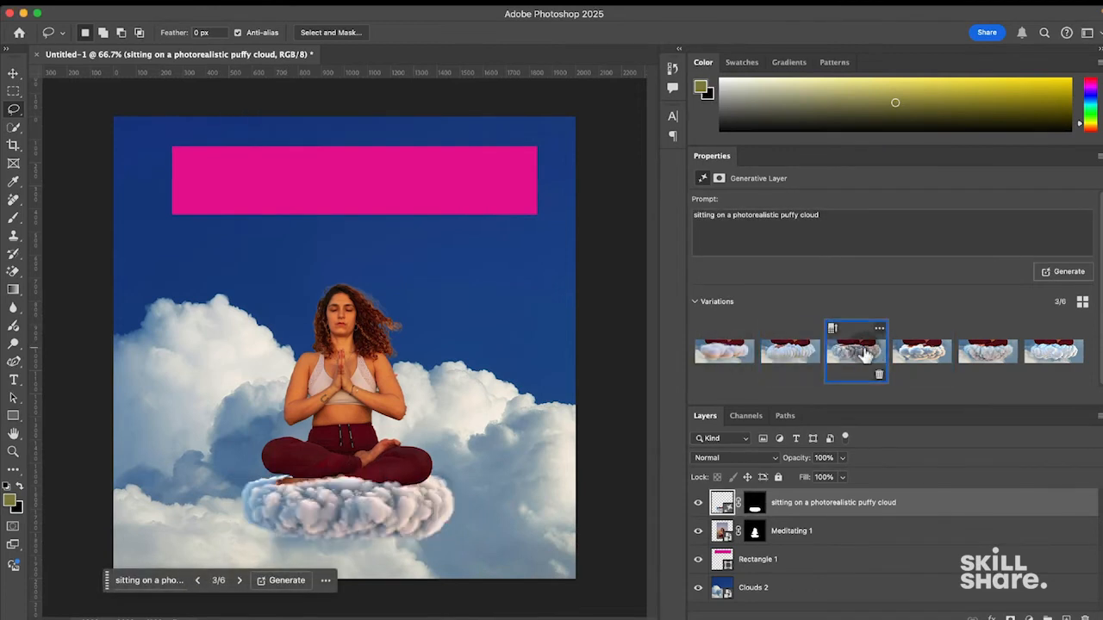
left_click(808, 356)
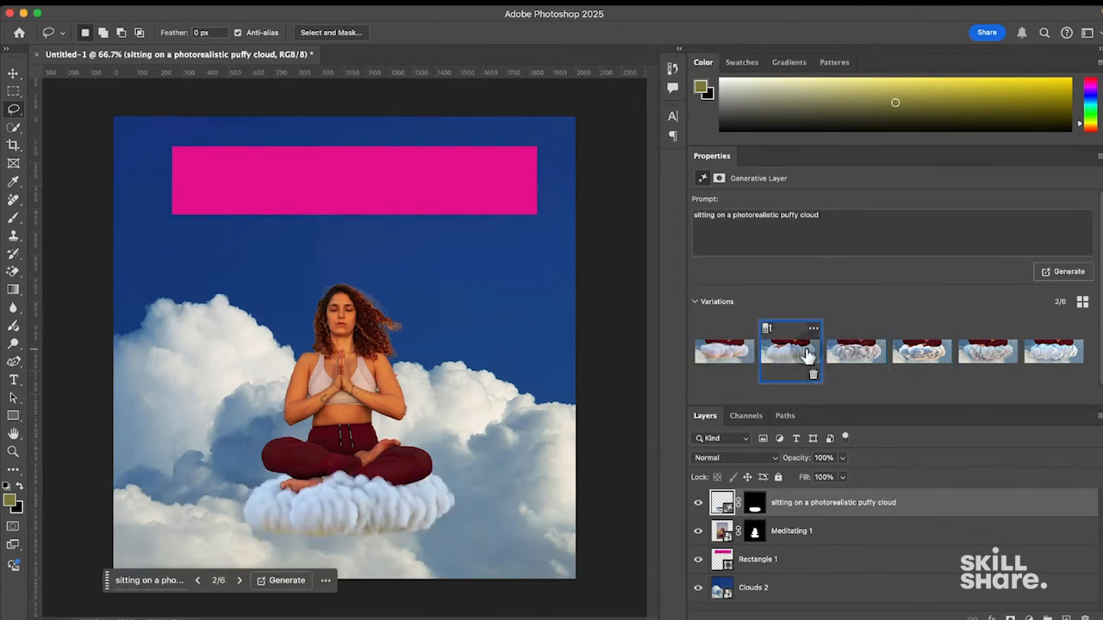
left_click(727, 360)
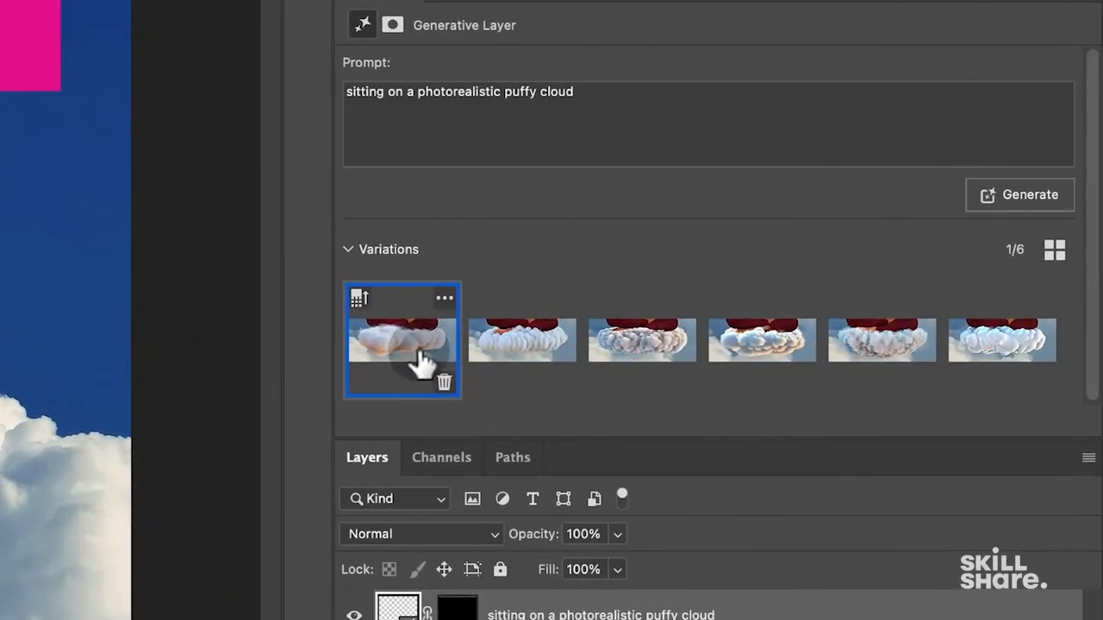
- Generate variations similar to the first cloud, preview them, and keep variation 1
left_click(444, 301)
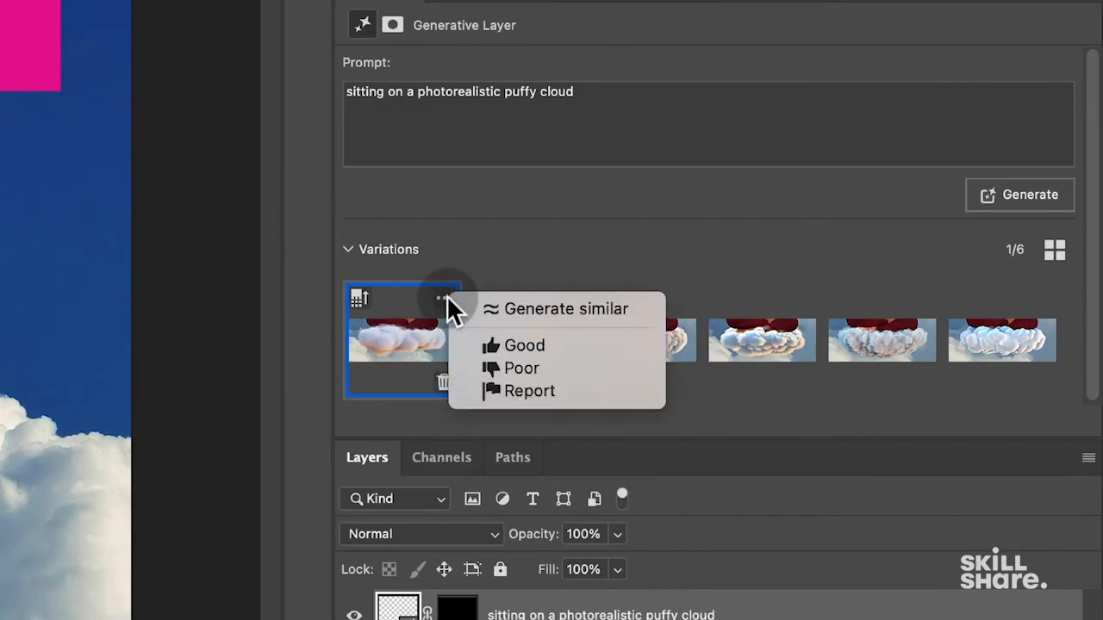
left_click(503, 308)
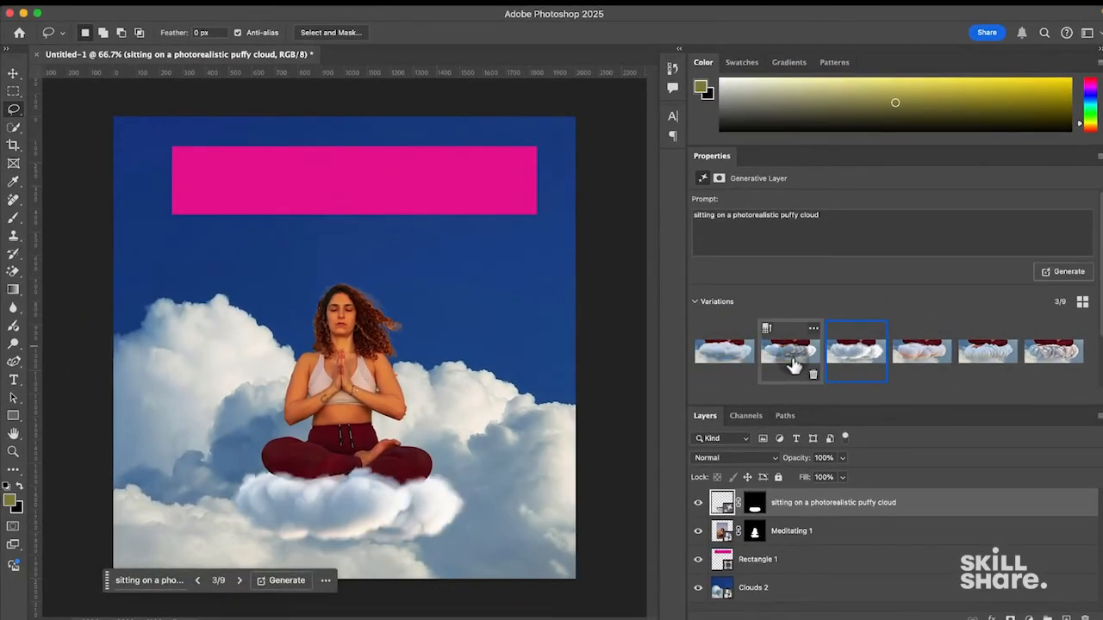
left_click(792, 357)
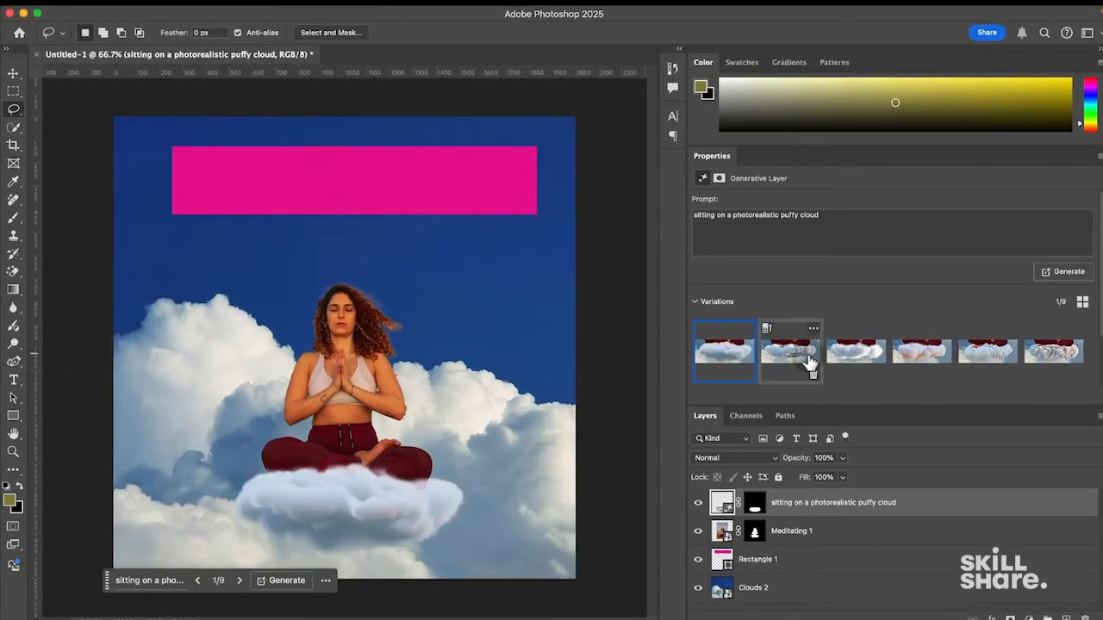
left_click(853, 355)
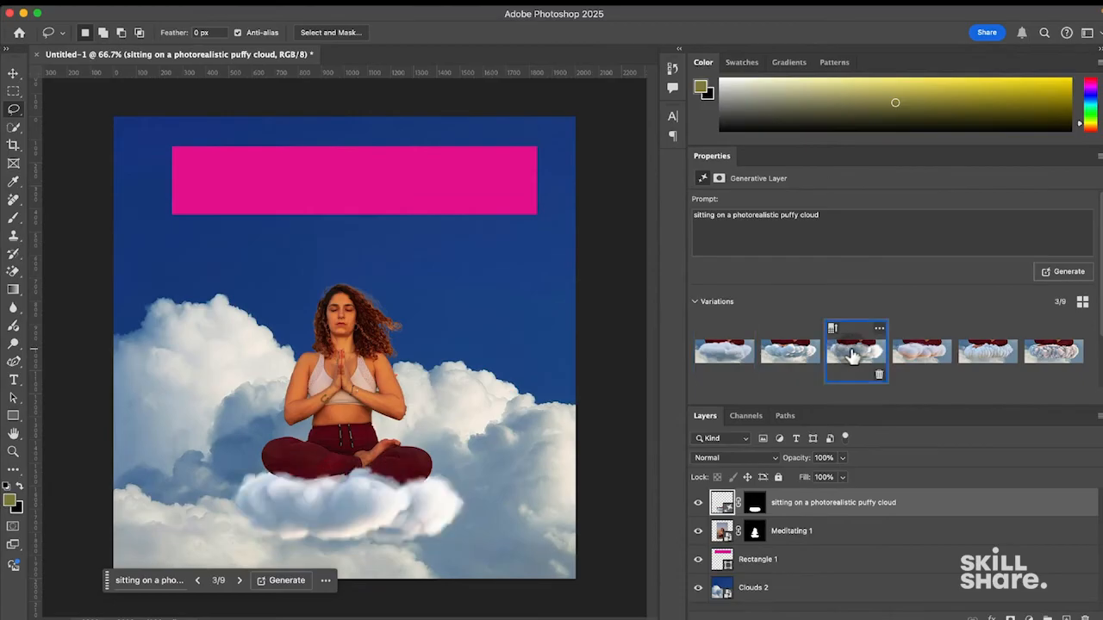
left_click(729, 360)
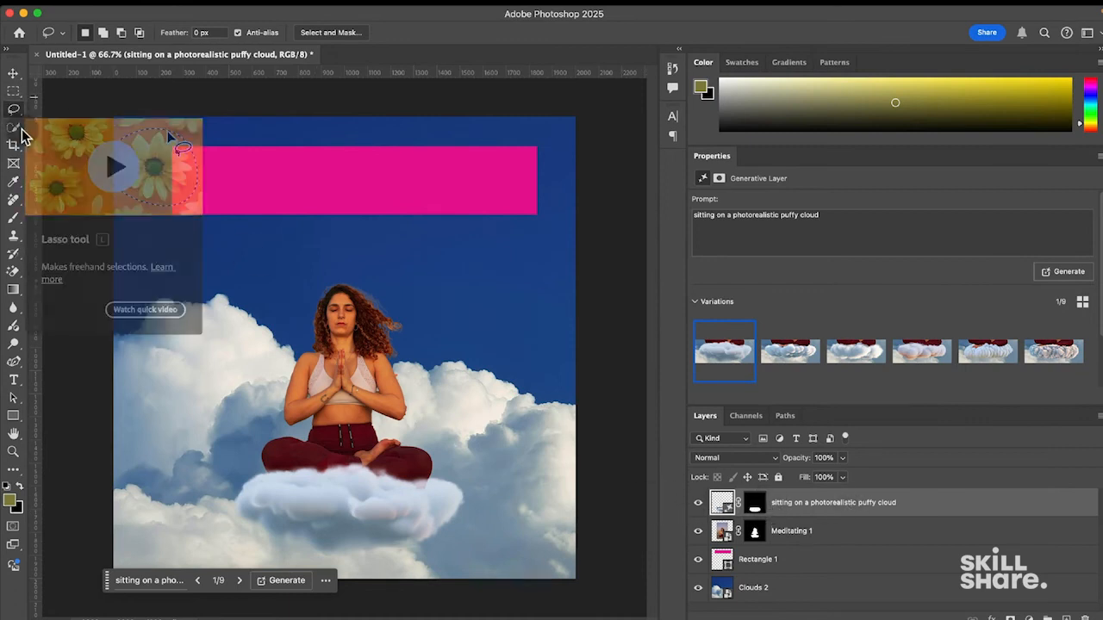
- Toggle layer visibility to inspect the generated cloud alone, then restore the woman and Clouds 2
left_click(699, 505)
left_click(699, 505)
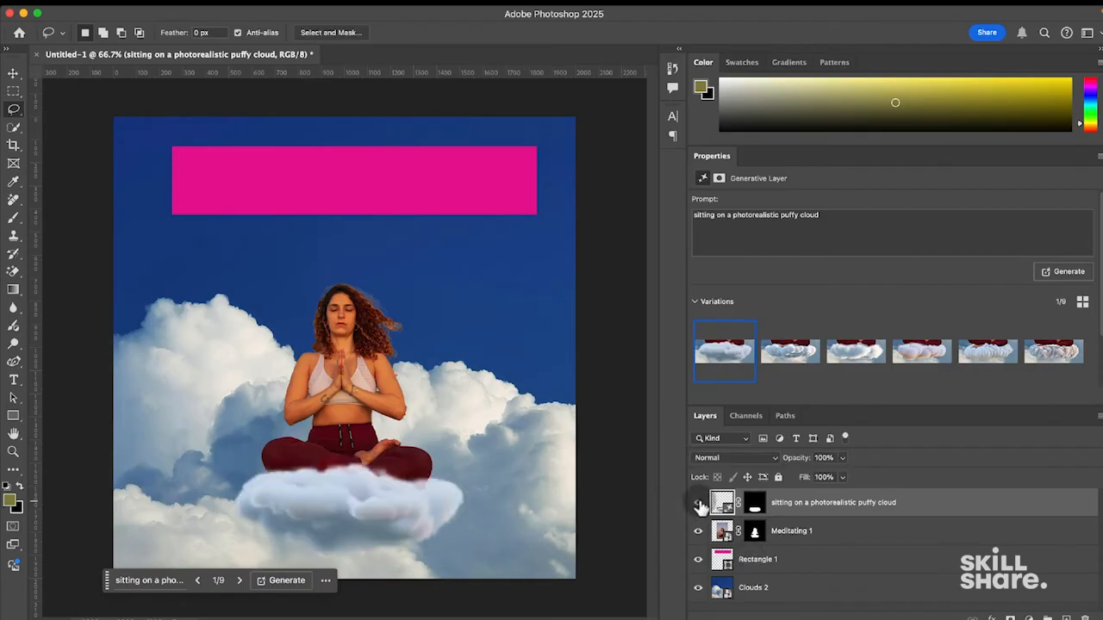
left_click(699, 505)
left_click(699, 505)
left_click_drag(698, 529, 699, 590)
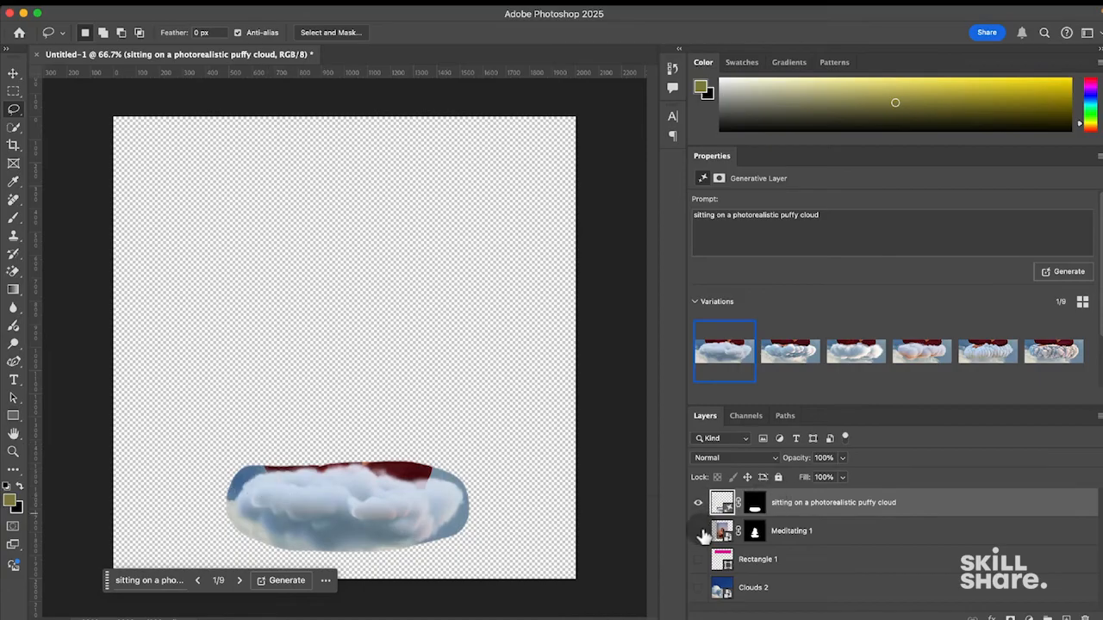
left_click(698, 531)
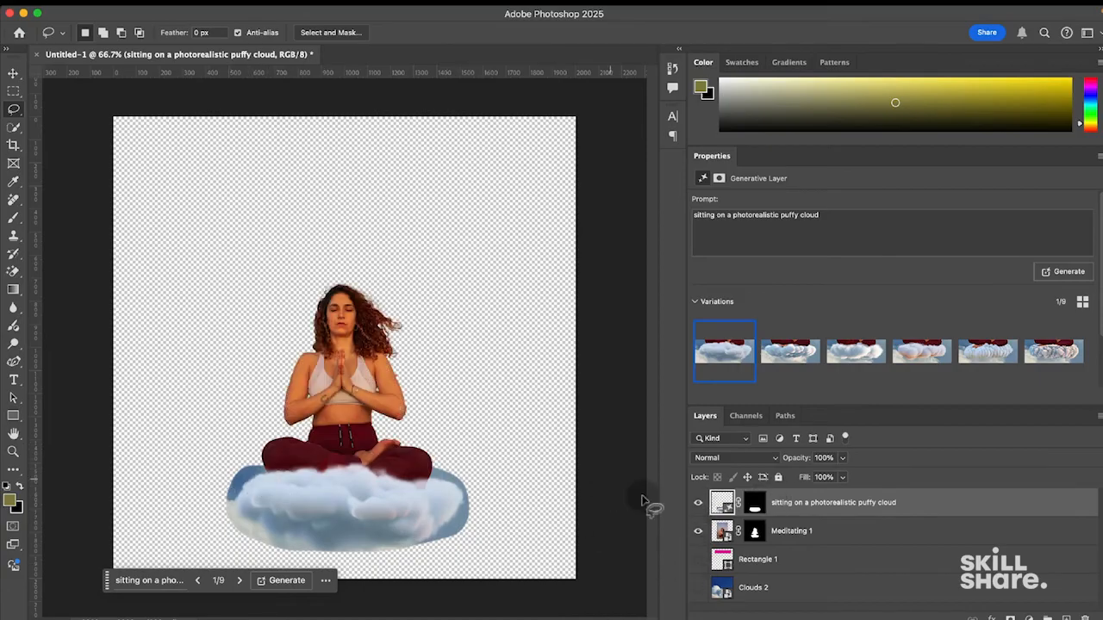
left_click(698, 588)
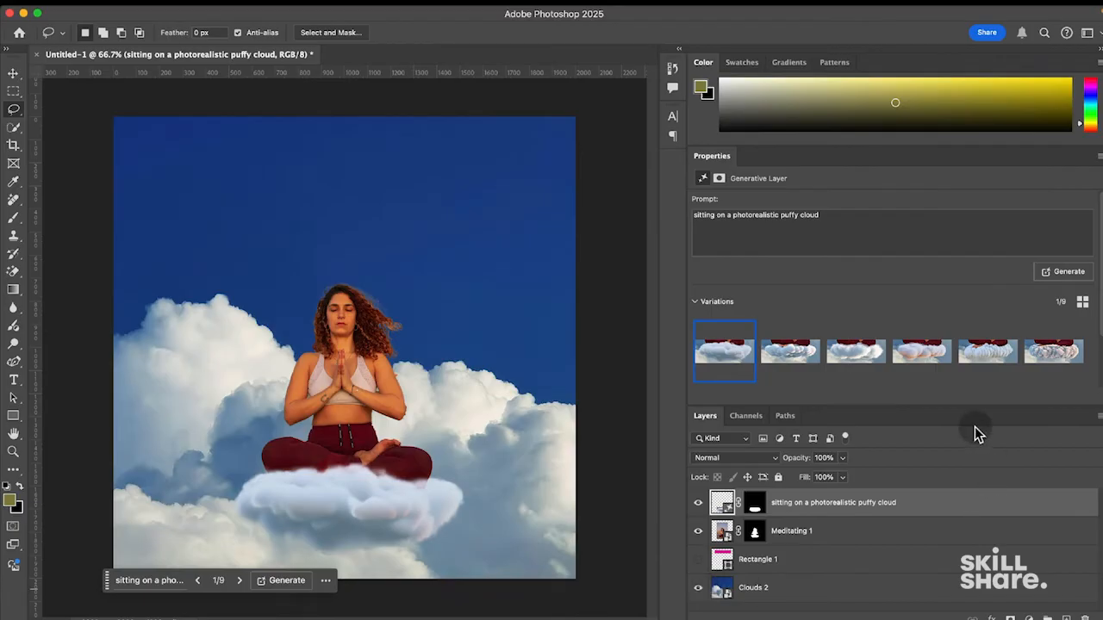
- Delete the pink Rectangle 1 layer
left_click(827, 559)
left_click(698, 560)
key("BackSpace")
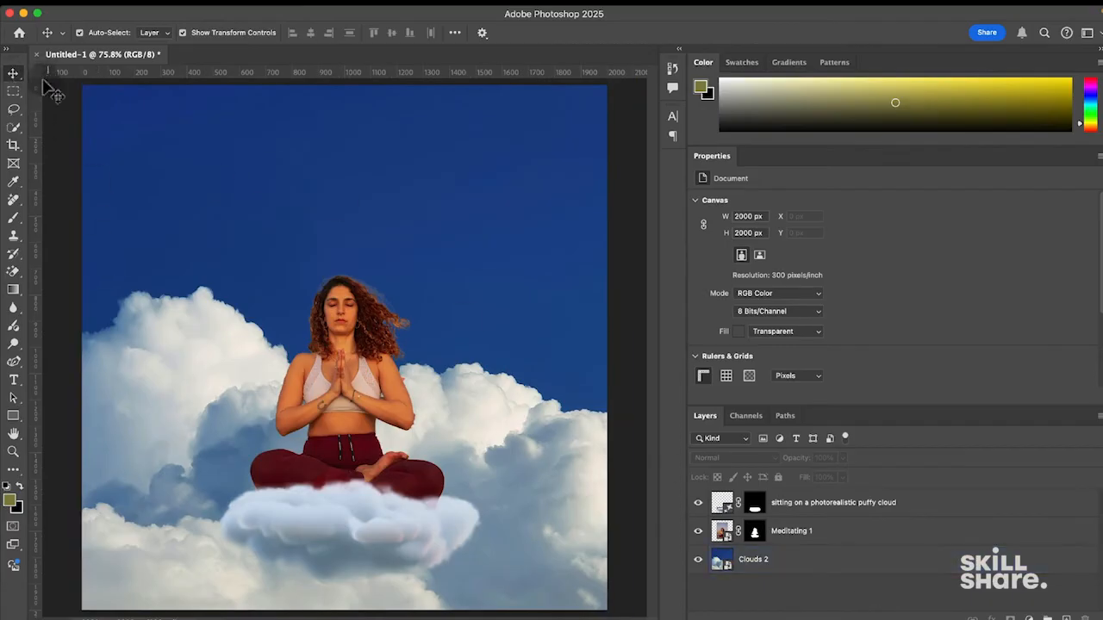
- Draw a circular elliptical selection in the upper blue sky
left_click(13, 111)
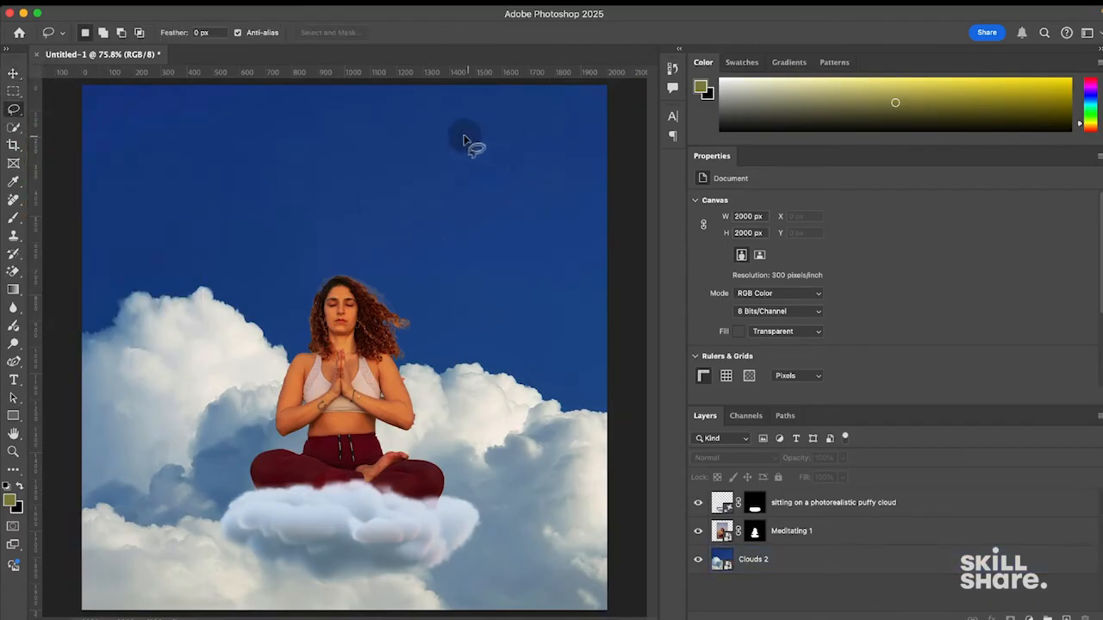
left_click(14, 93)
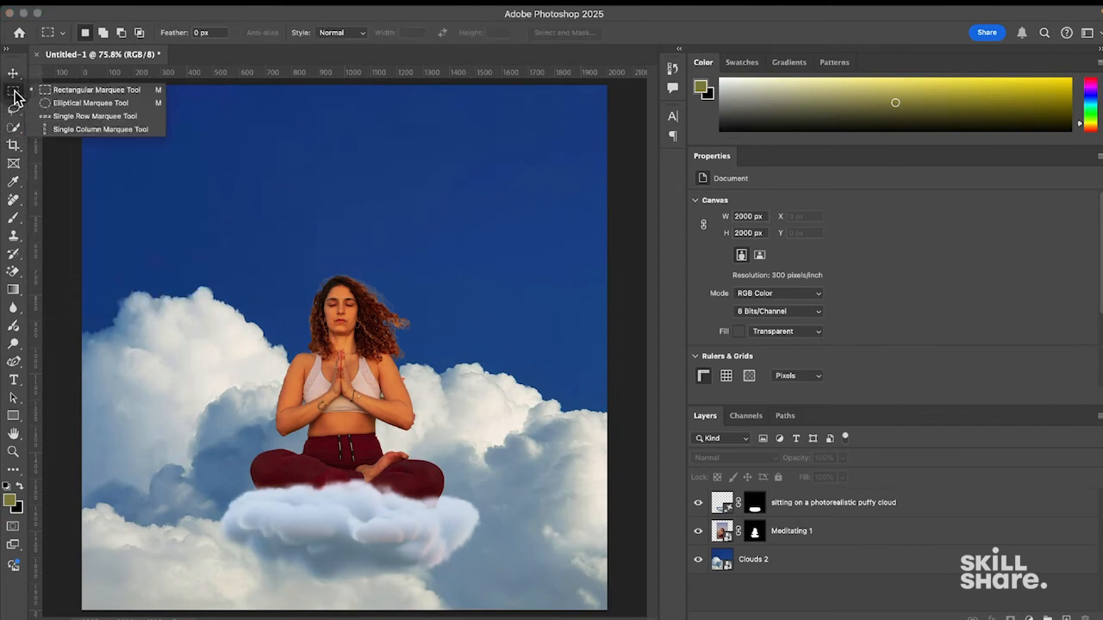
left_click(87, 104)
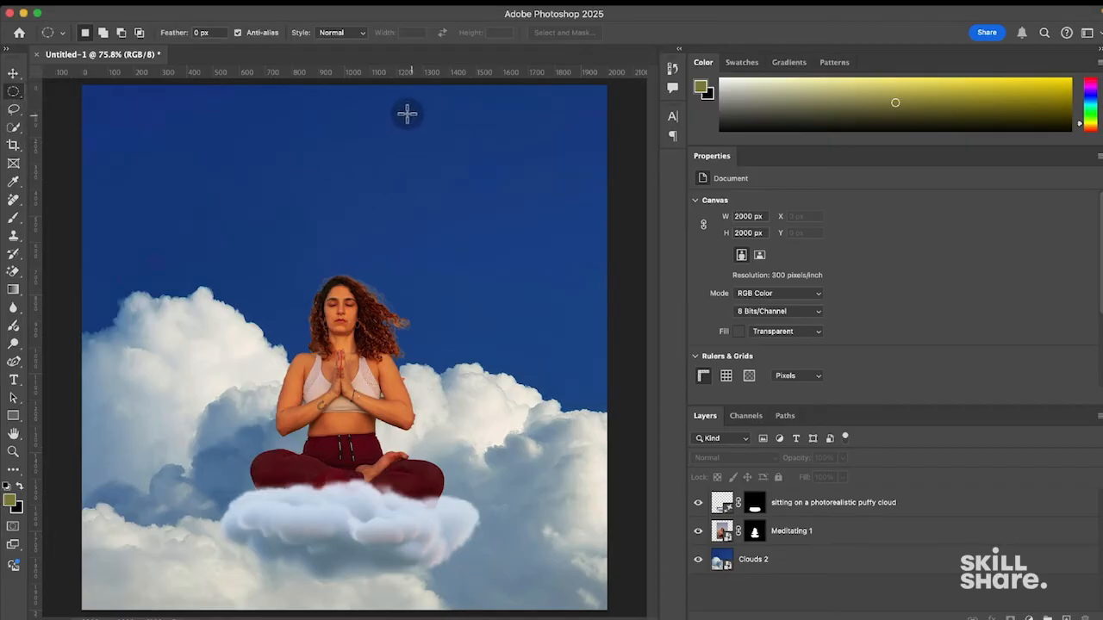
left_click_drag(412, 121, 591, 302)
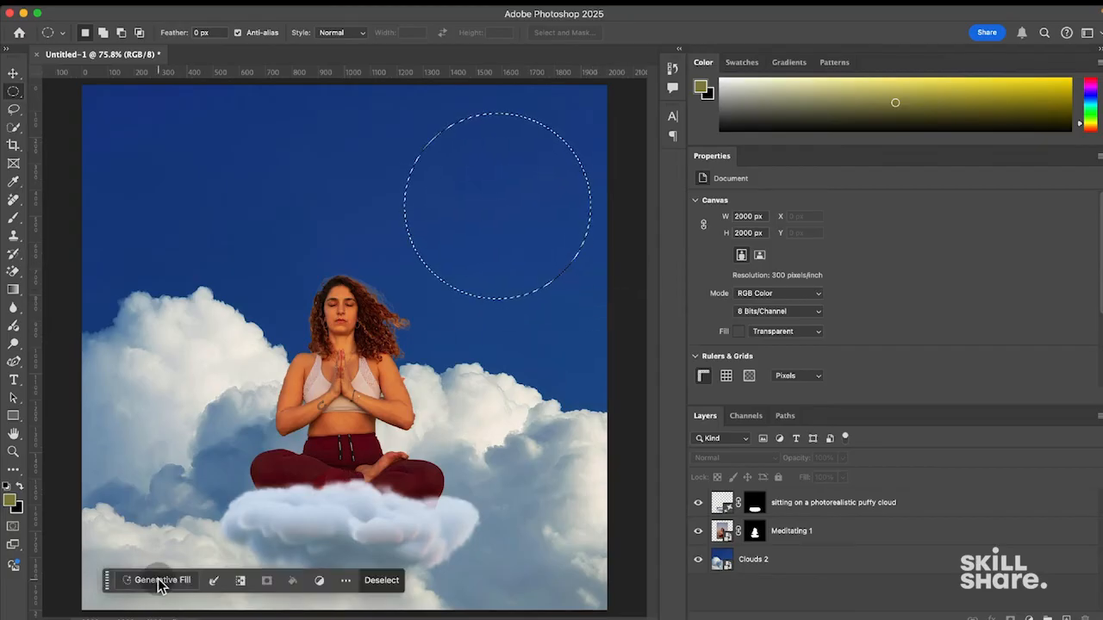
- Generative-fill the circle with the prompt 'a bright sun'
left_click(161, 581)
type("a bright")
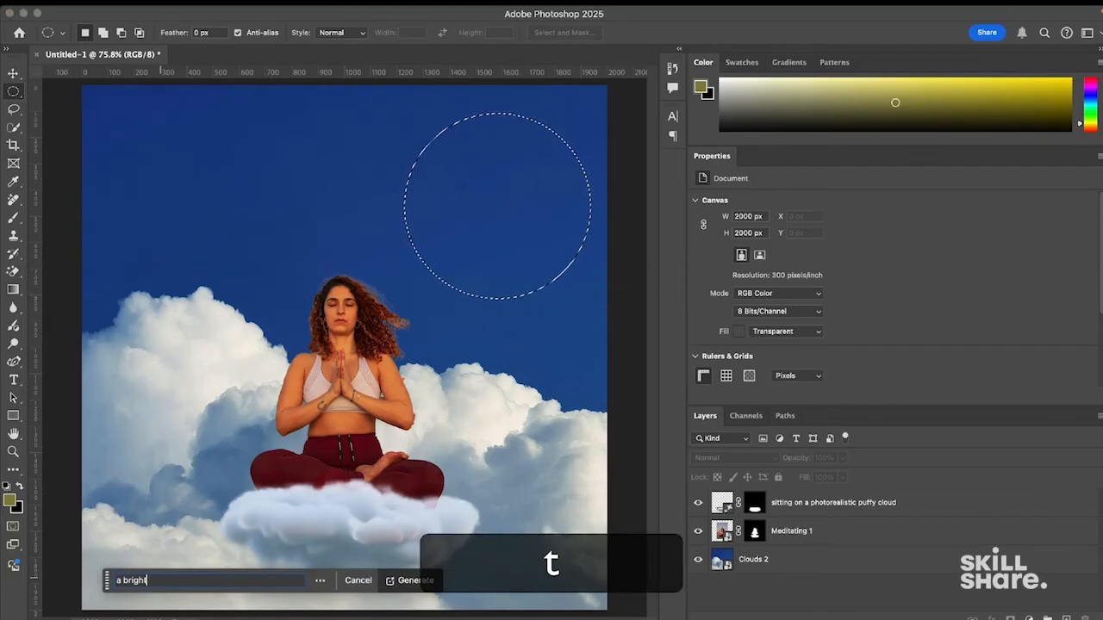
type(" sun")
left_click(409, 580)
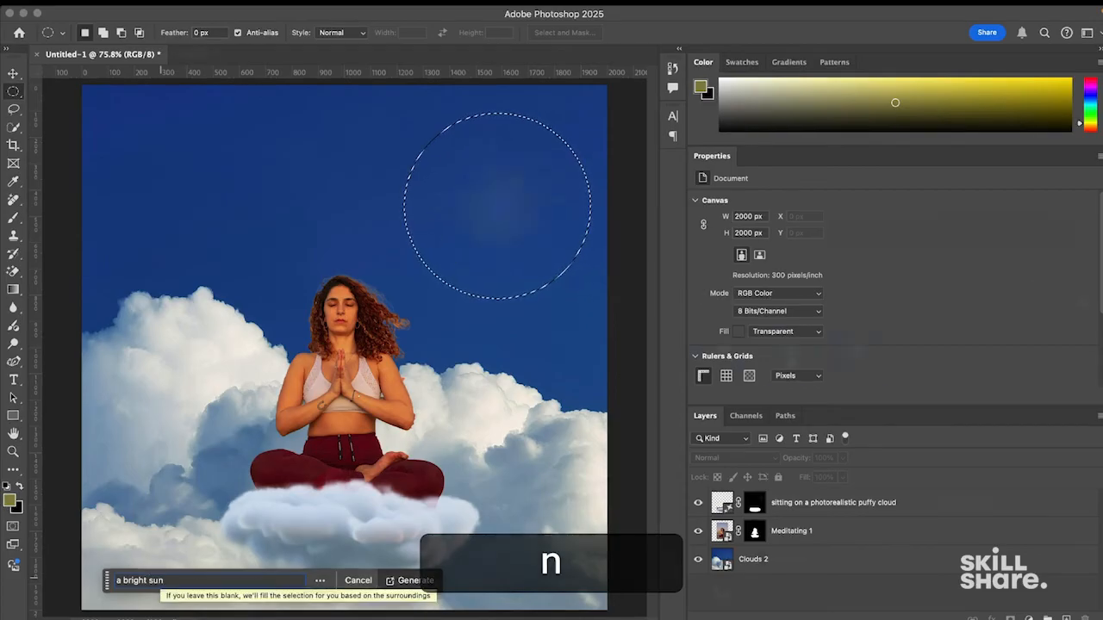
- Compare the sun variations and settle on the third, a small blue-white glow
left_click(786, 345)
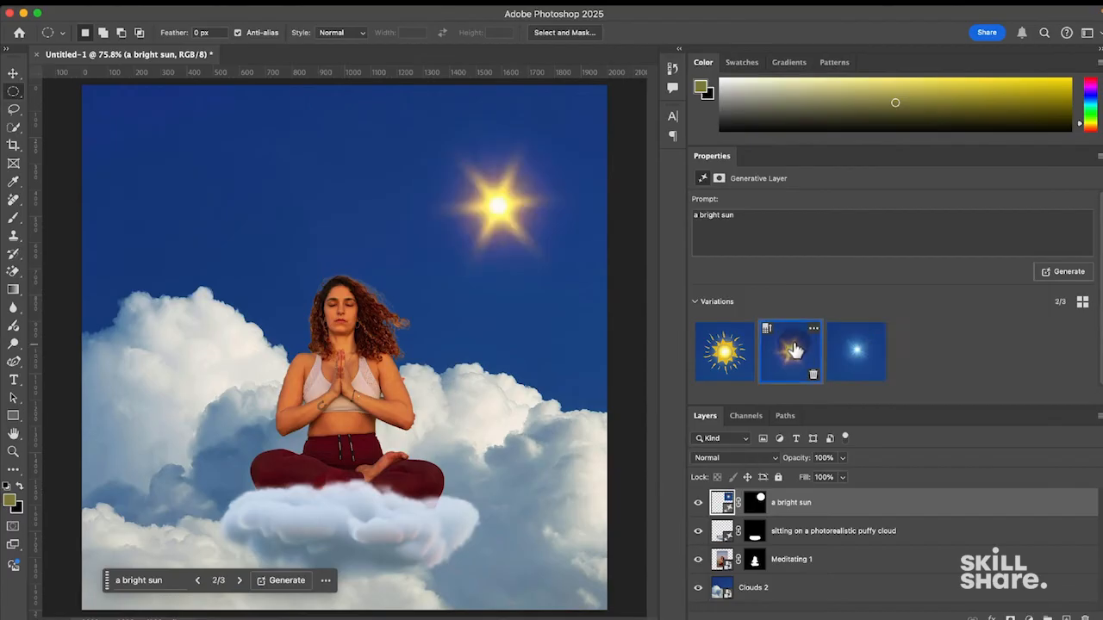
left_click(715, 356)
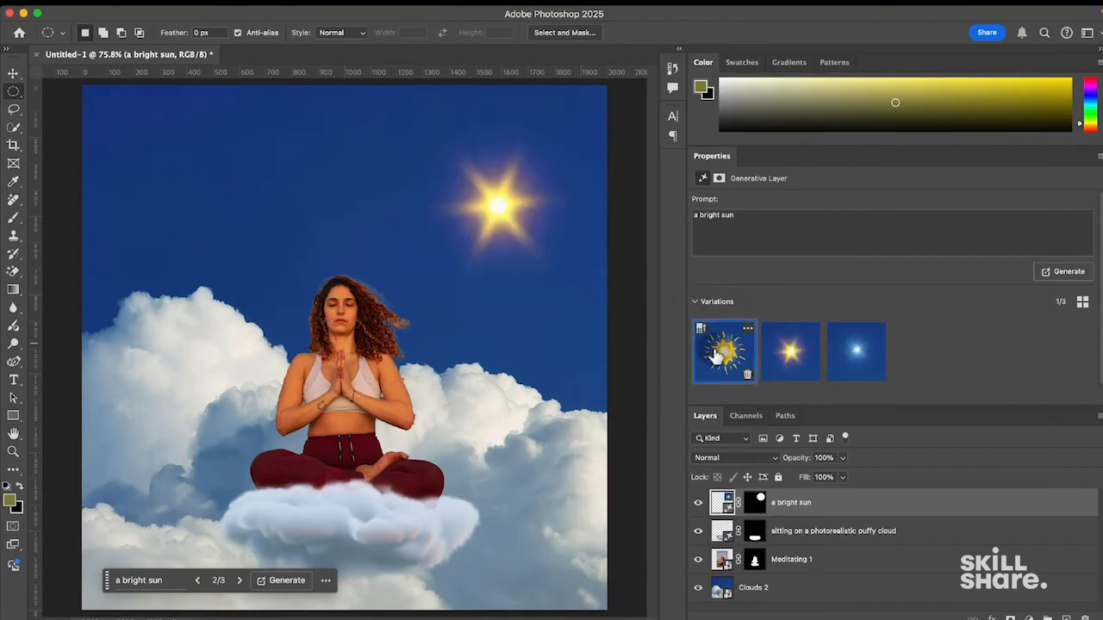
left_click(782, 346)
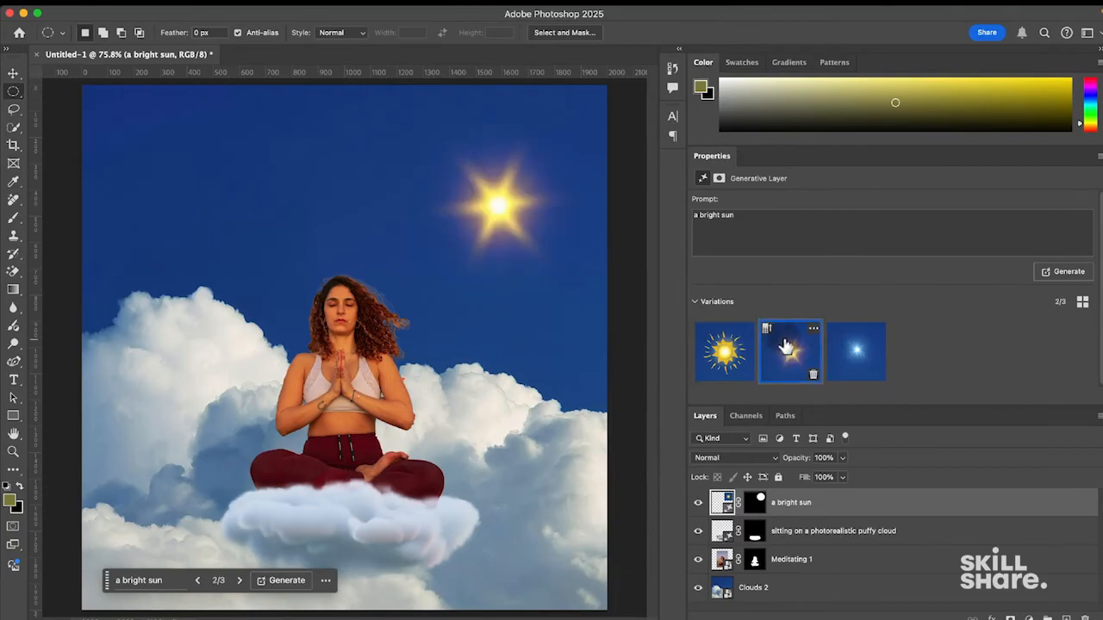
left_click(853, 352)
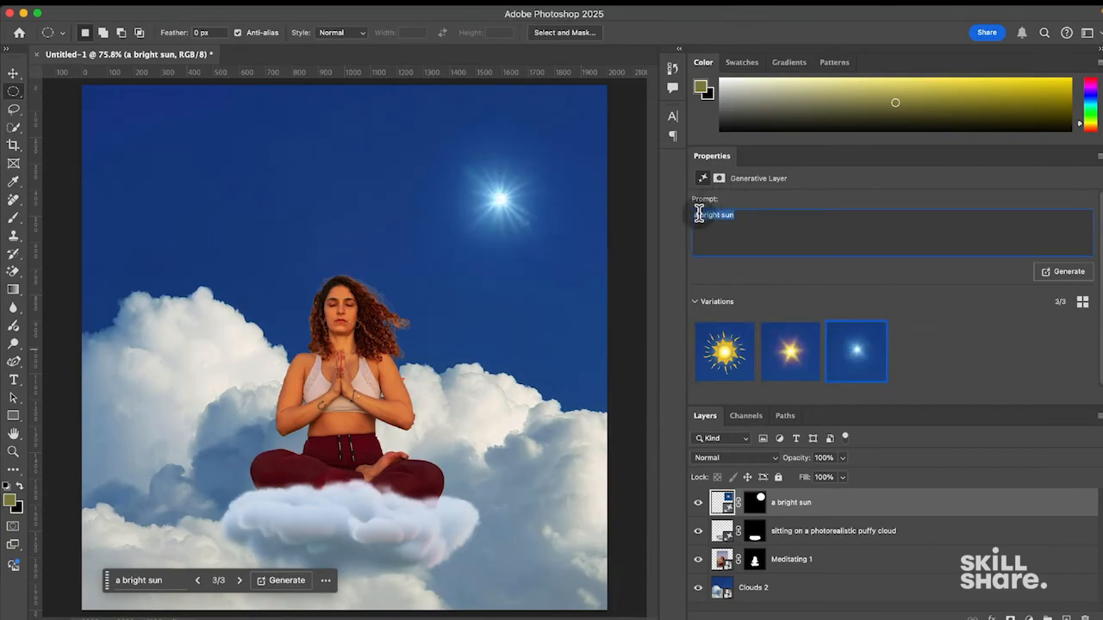
- Regenerate the sun with the revised prompt 'a photo of a bright sun'
key("Right")
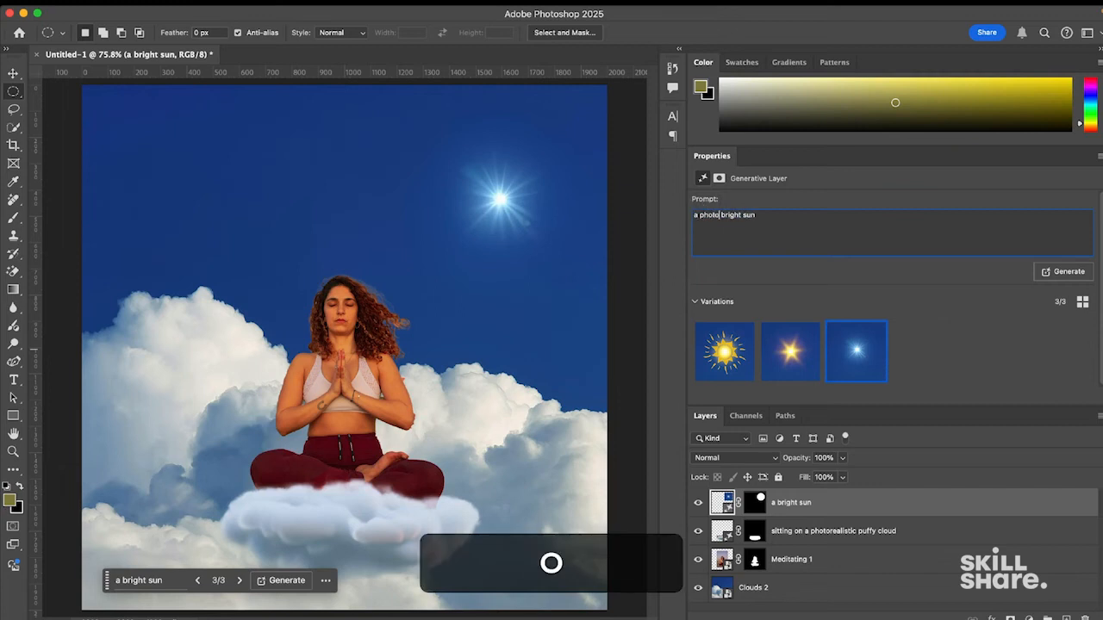
type("a")
left_click(1062, 272)
- Preview the new sun variations and keep the first, smaller starburst
left_click(854, 353)
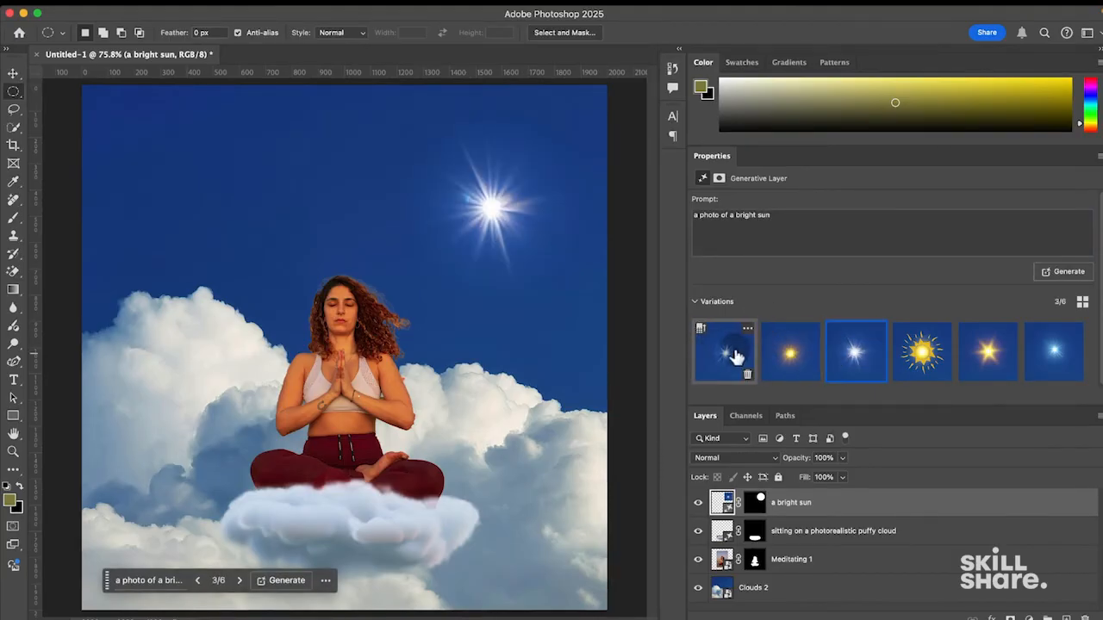
left_click(806, 349)
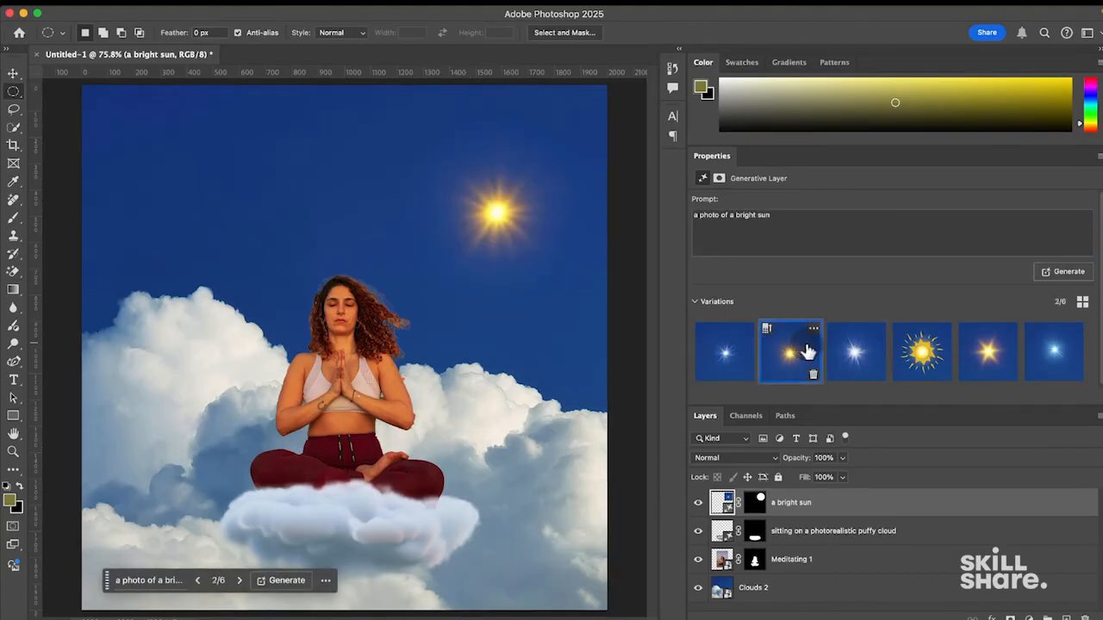
left_click(840, 352)
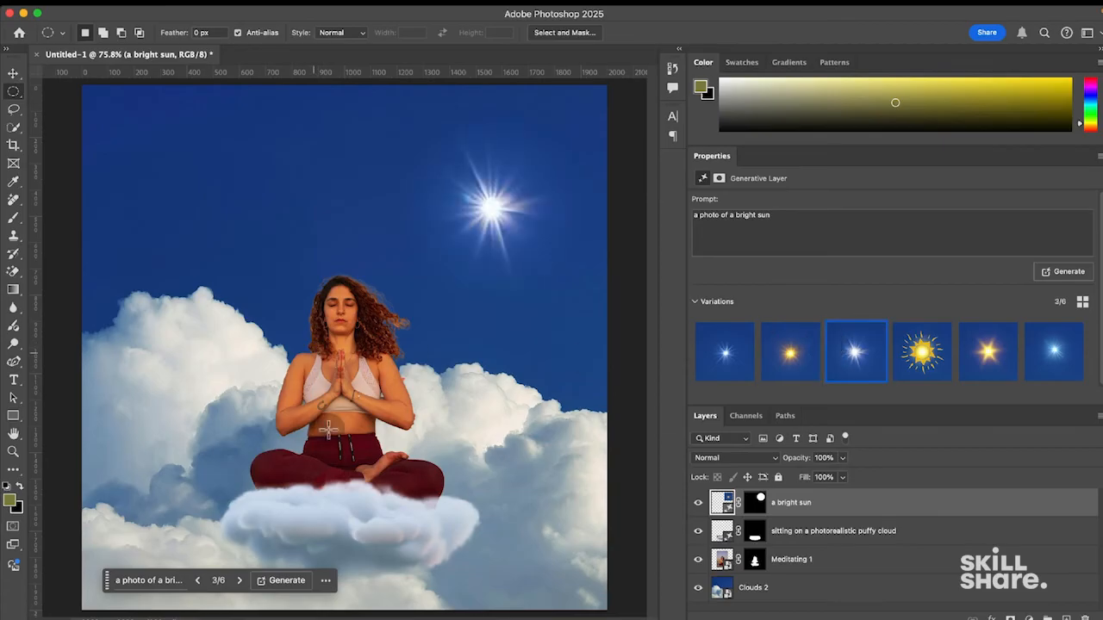
left_click(726, 357)
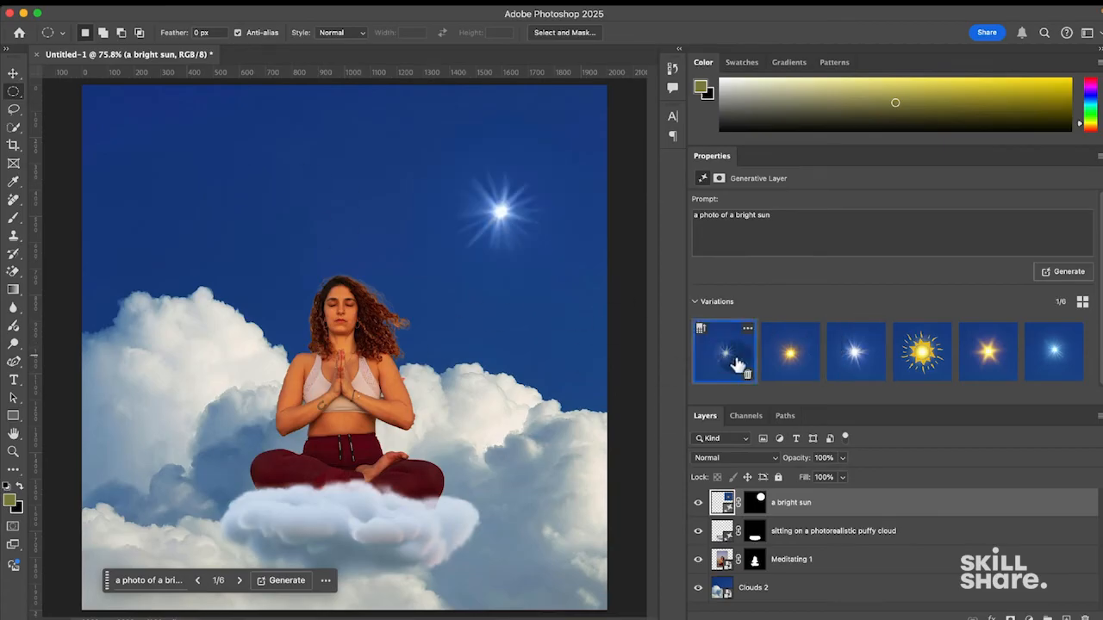
left_click(13, 76)
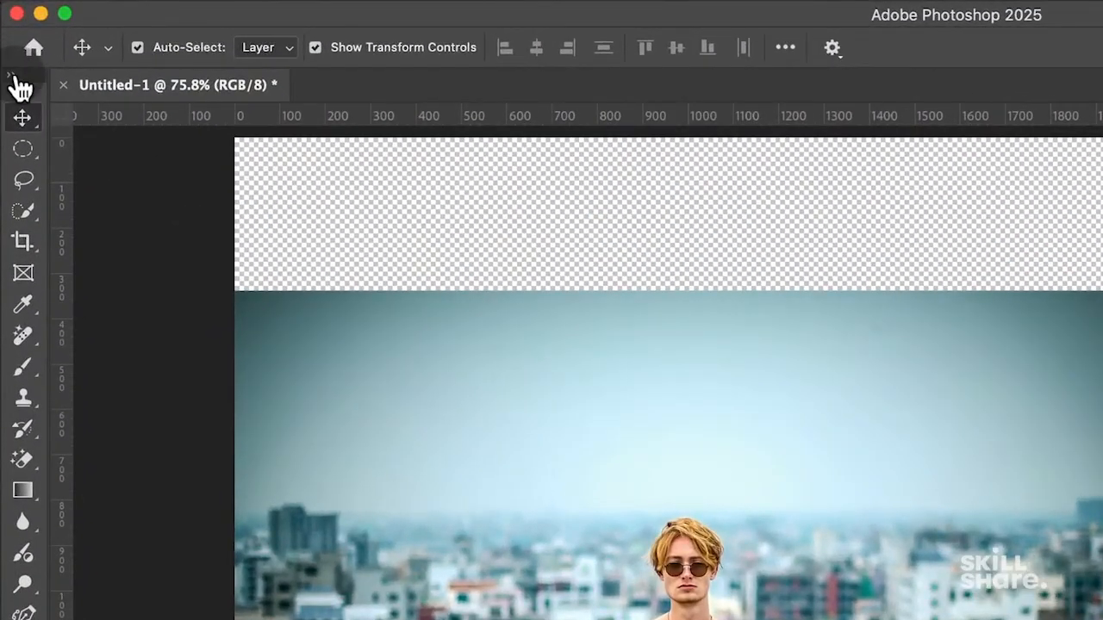
- Widen the toolbar to two columns, select the Meditating 2 layer, and pick the Horizontal Type tool
left_click(13, 76)
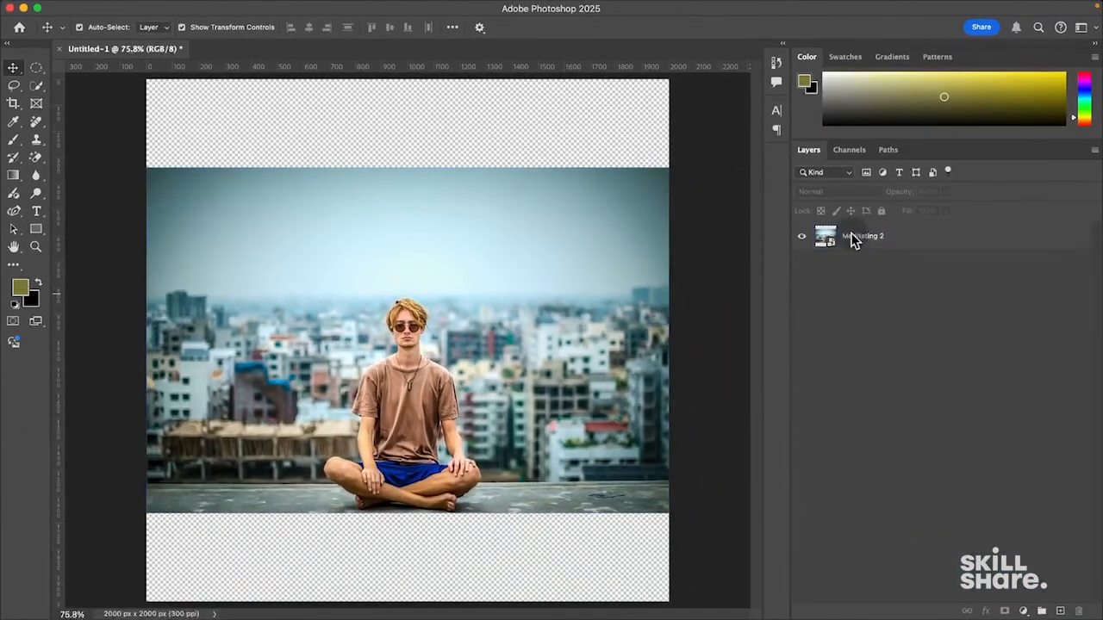
left_click(852, 240)
left_click(388, 267)
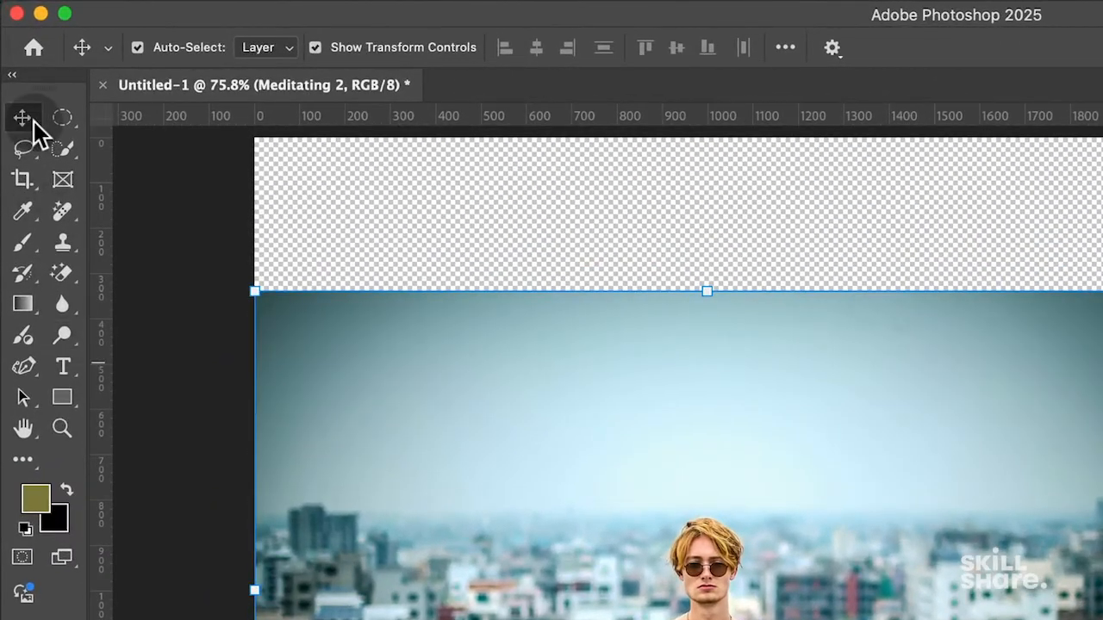
left_click(55, 364)
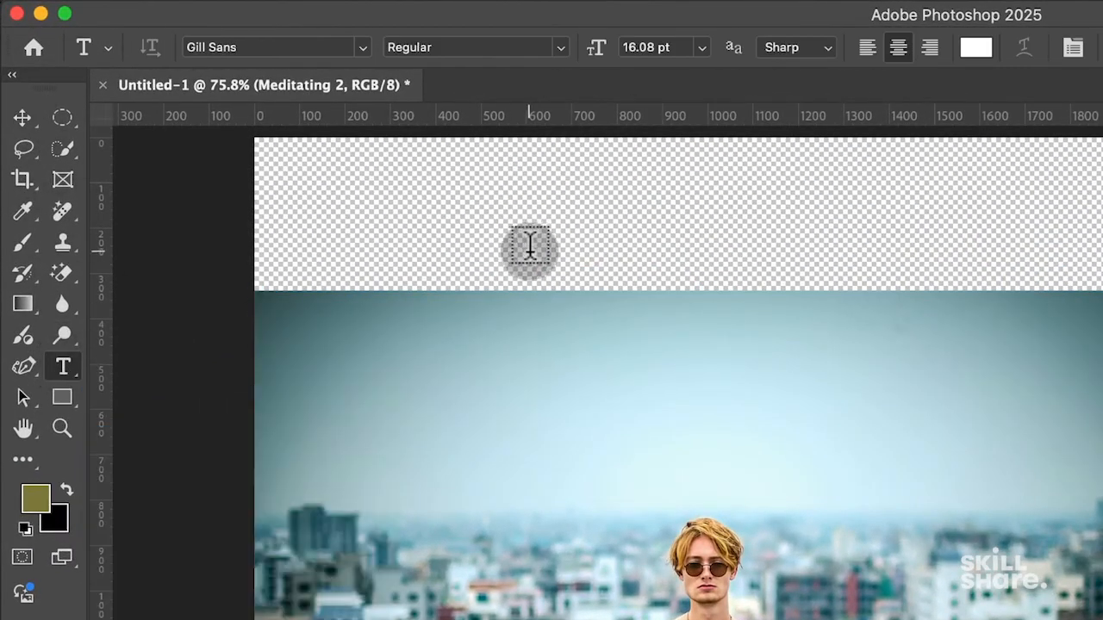
- Type MEDITATION on a new text layer in the upper-left sky and highlight it
left_click(494, 381)
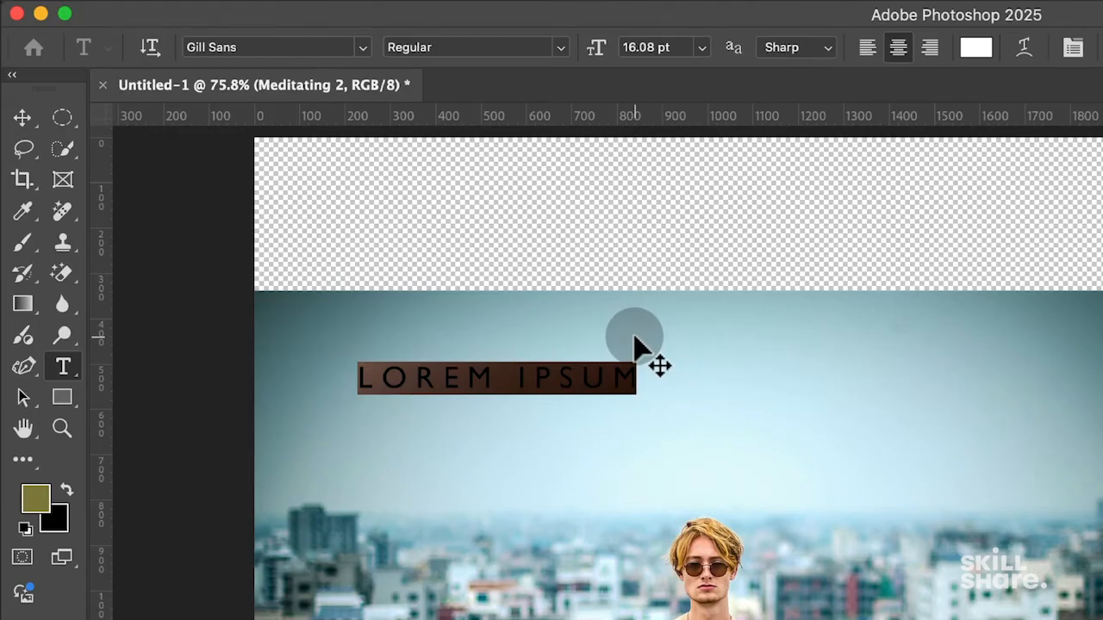
type("MEDITATION")
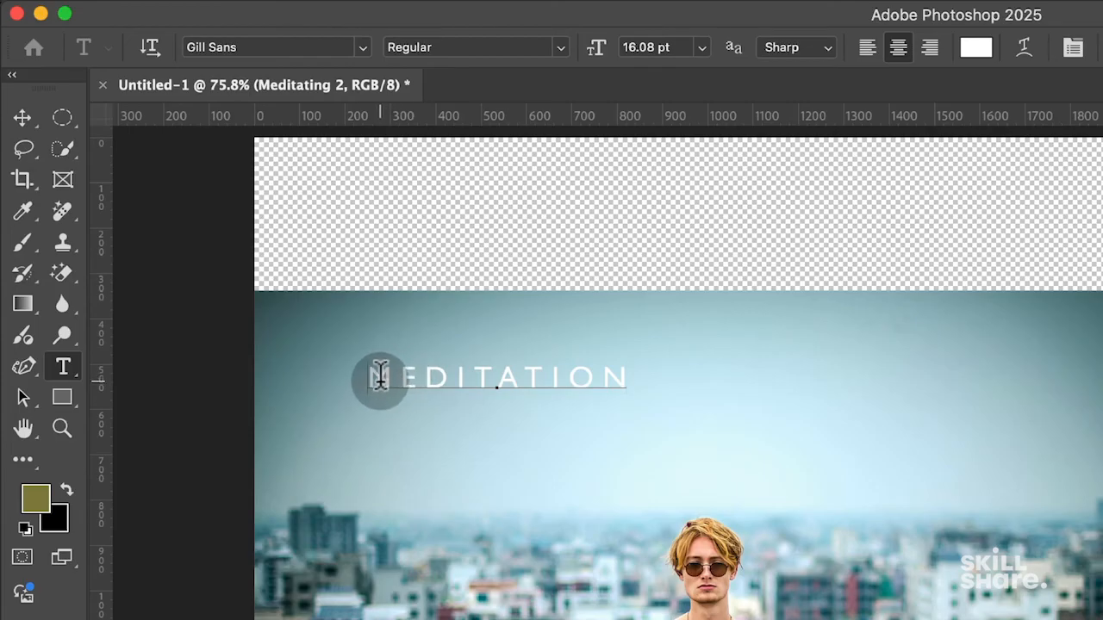
left_click_drag(380, 376, 729, 387)
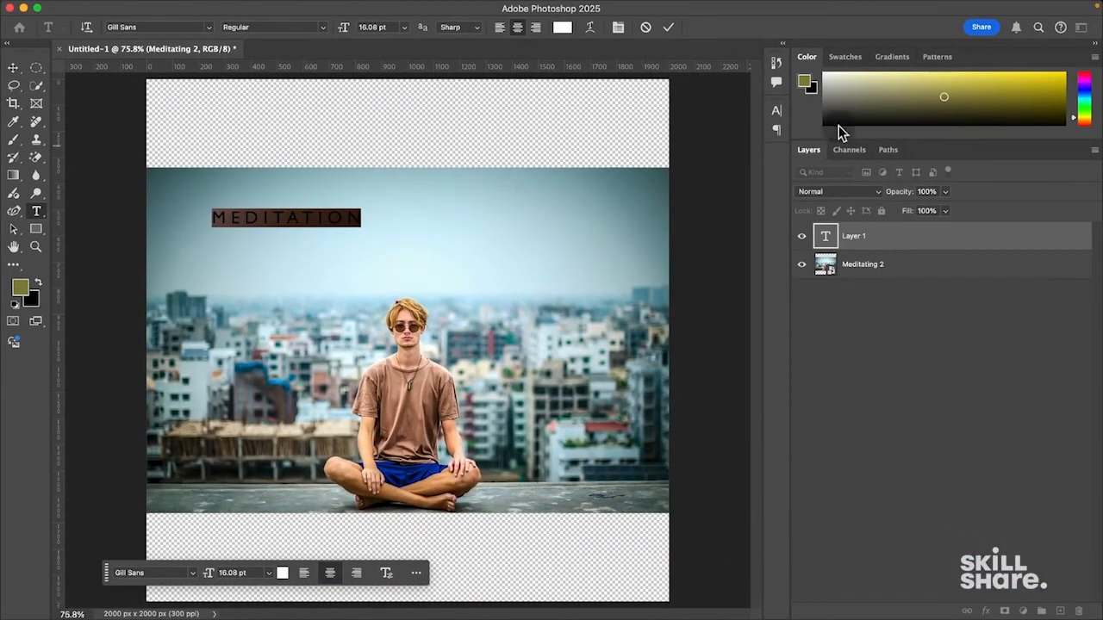
left_click(778, 113)
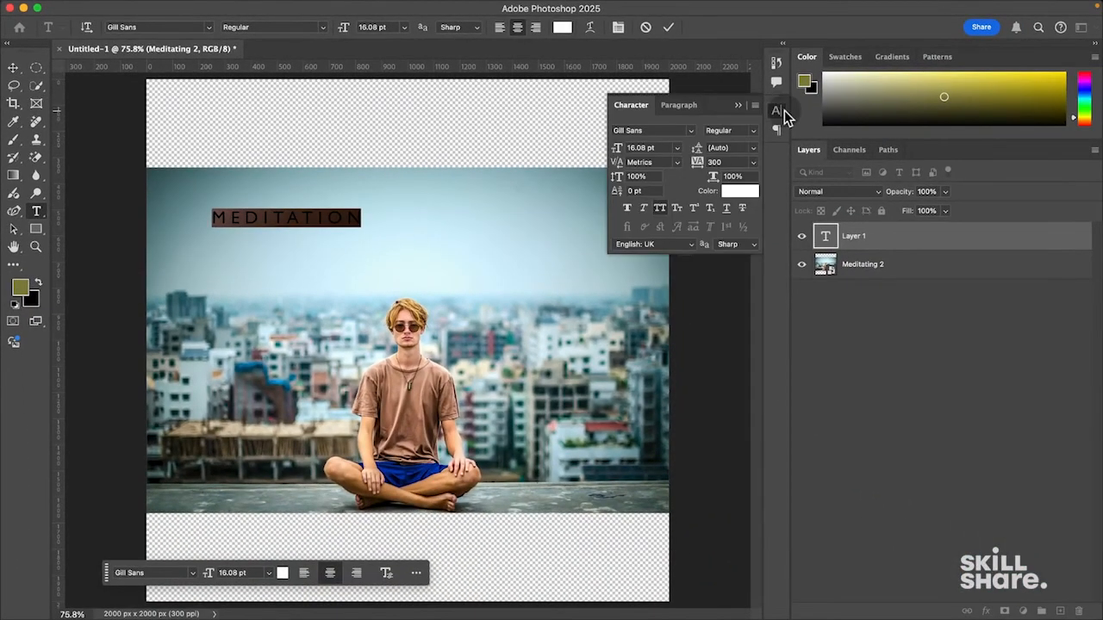
- Format the title as FatFrank Heavy, 29 pt, with letter spacing 0
left_click(695, 131)
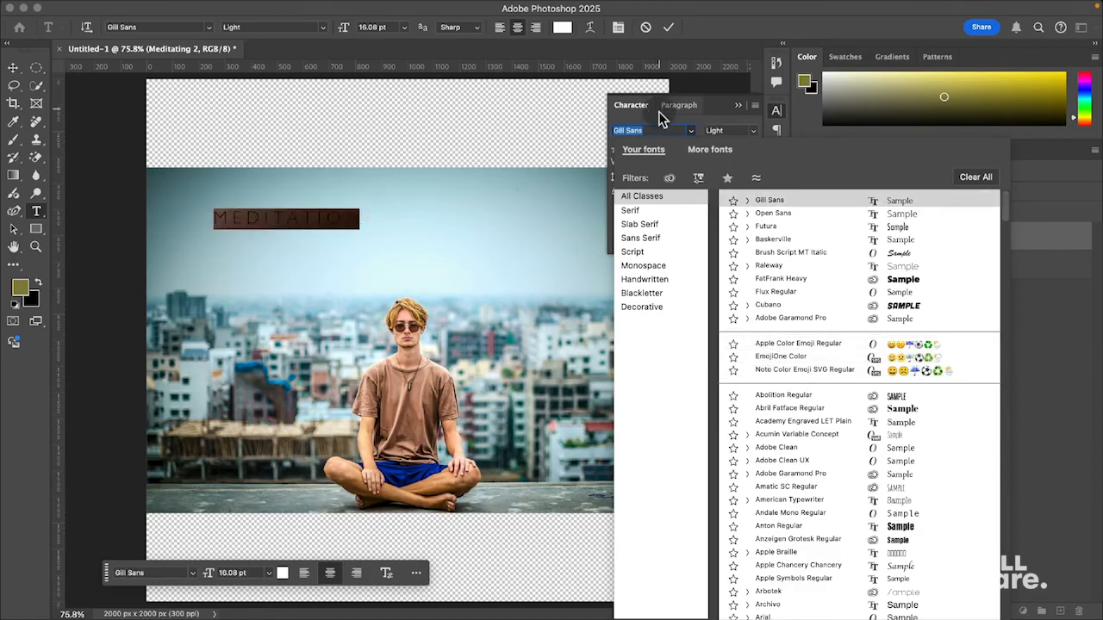
left_click_drag(659, 129, 574, 123)
type("Fat Frank")
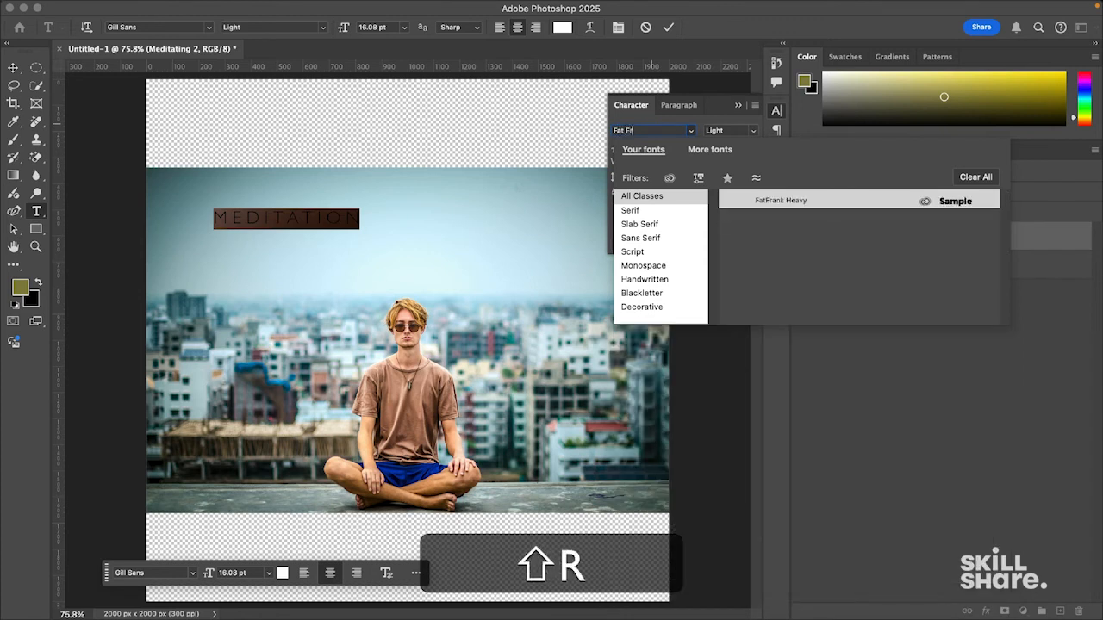
left_click(803, 200)
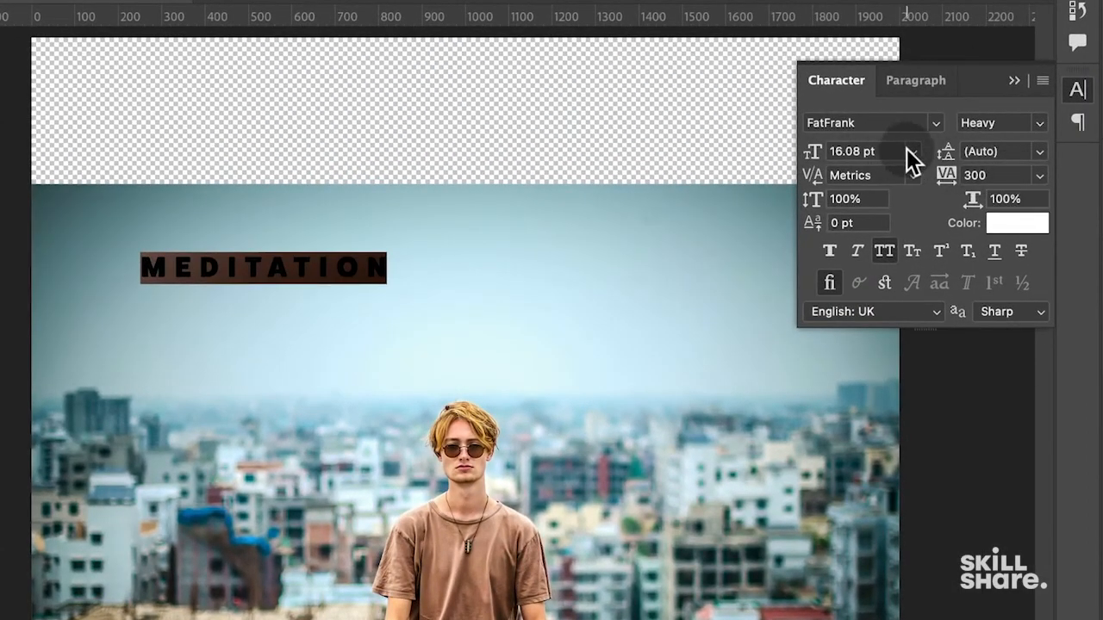
left_click(906, 156)
left_click(865, 131)
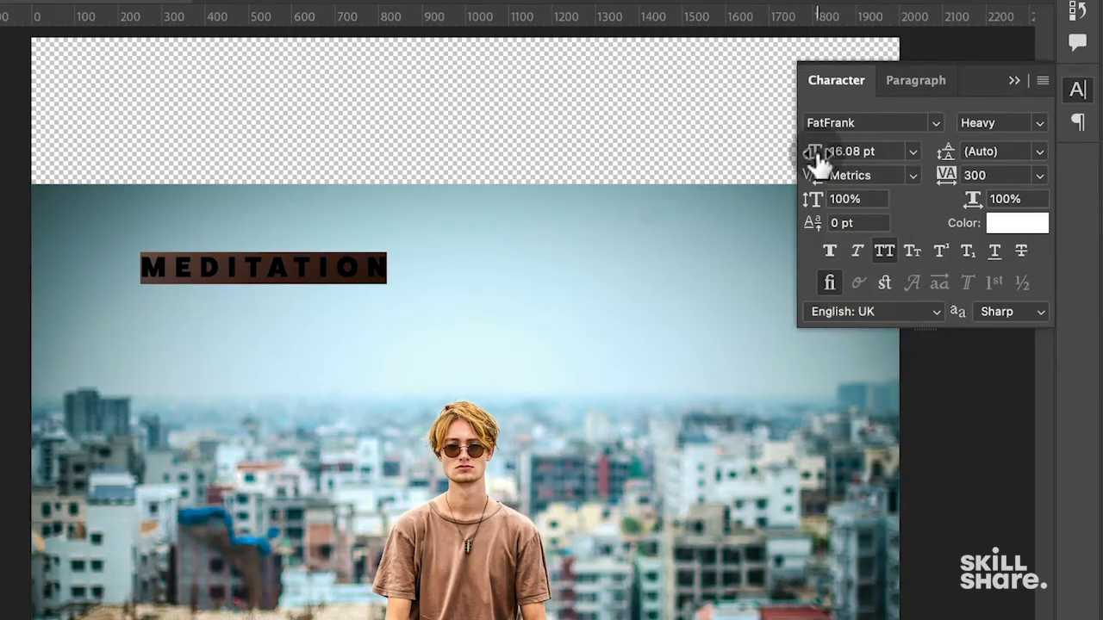
mouse_move(819, 162)
left_mouse_down()
mouse_move(861, 163)
mouse_move(812, 167)
mouse_move(850, 168)
mouse_move(812, 167)
mouse_move(842, 175)
mouse_move(832, 167)
left_mouse_up()
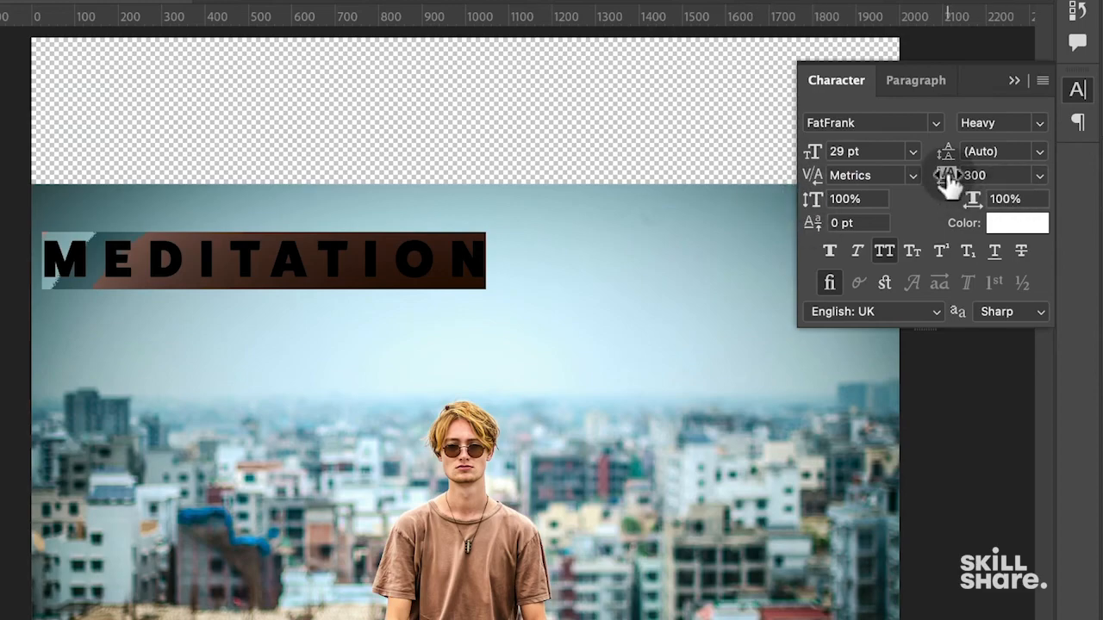
mouse_move(950, 181)
left_mouse_down()
mouse_move(931, 187)
mouse_move(943, 181)
mouse_move(936, 194)
left_mouse_up()
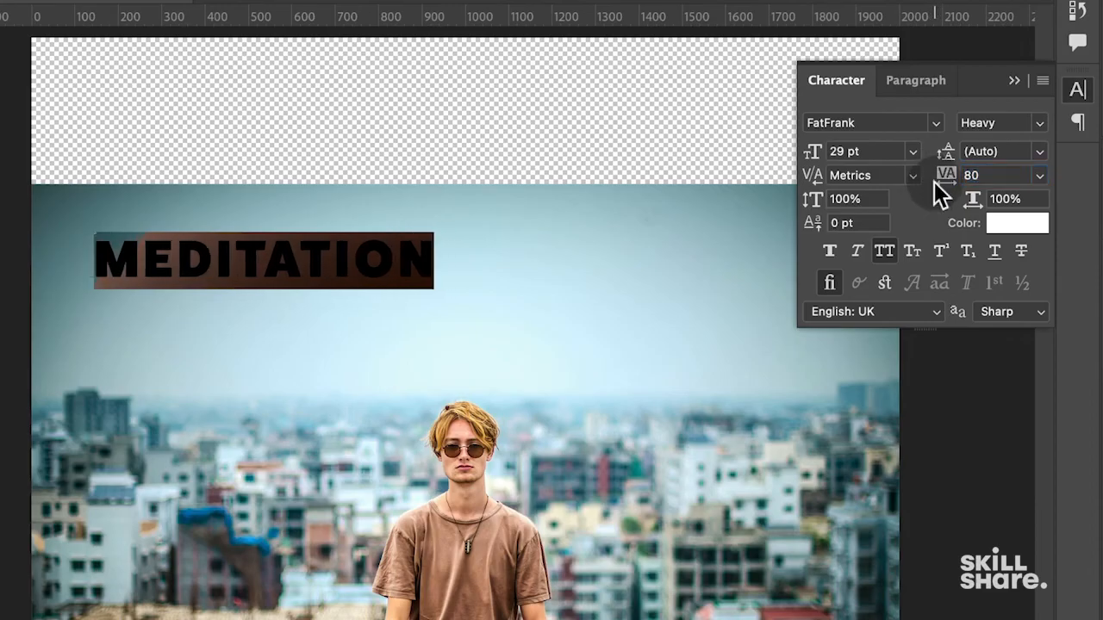
left_click(1039, 176)
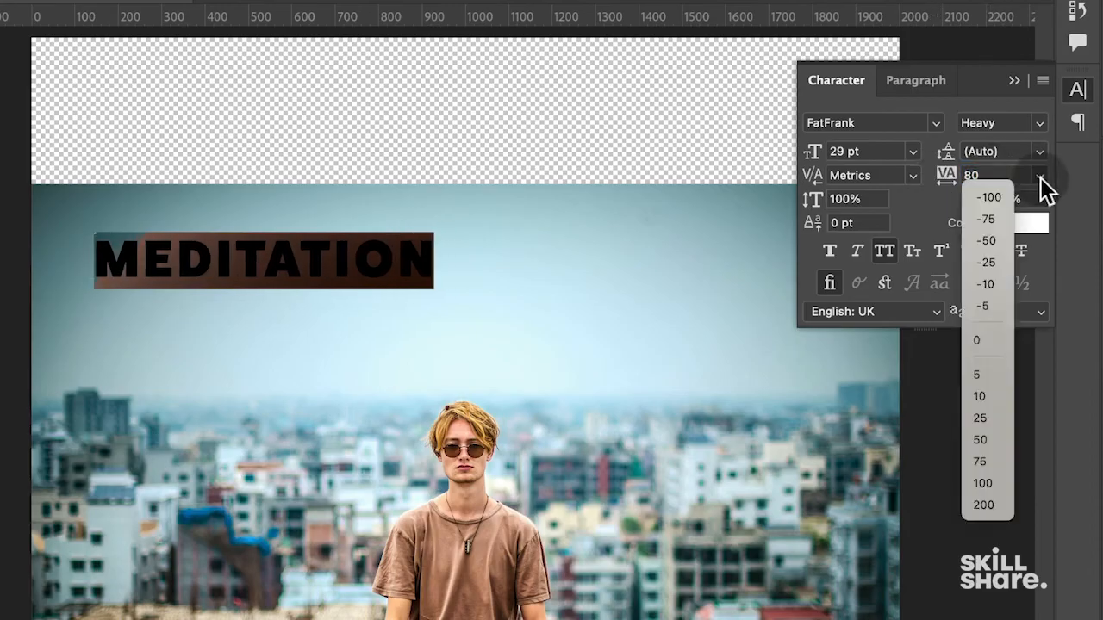
left_click(983, 341)
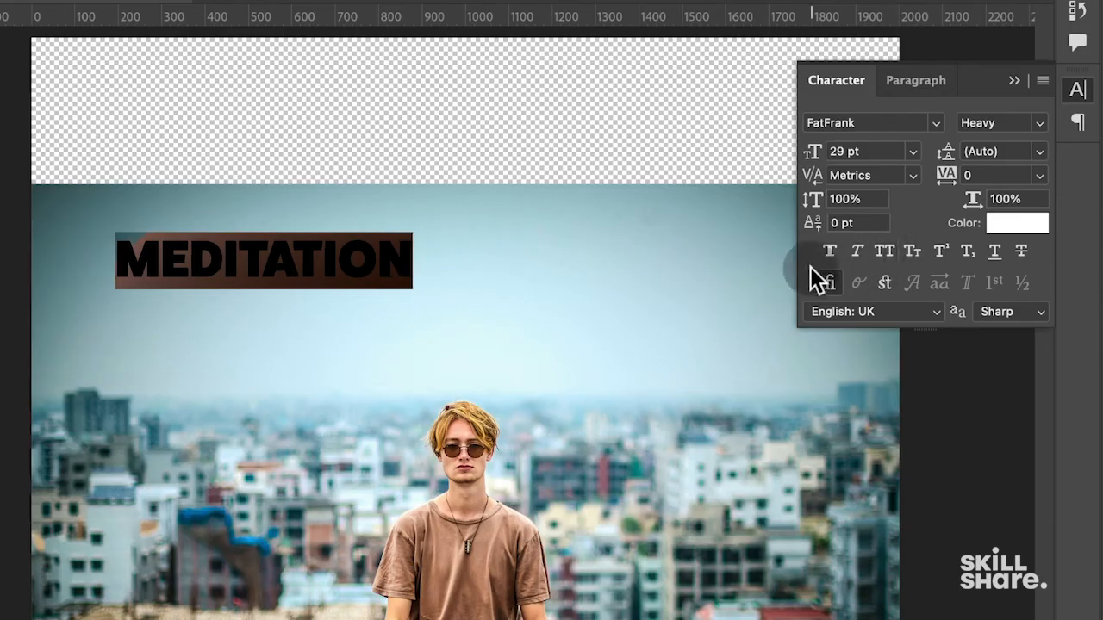
- Retype the title text as 'Meditation'
left_click(319, 258)
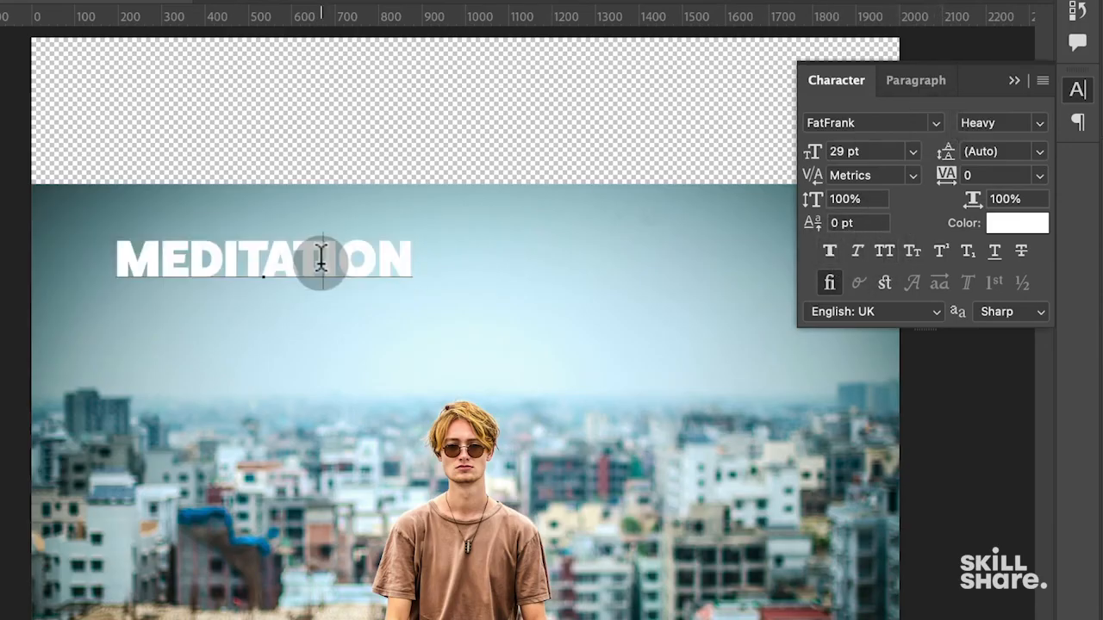
key("super+a")
type("Meditation")
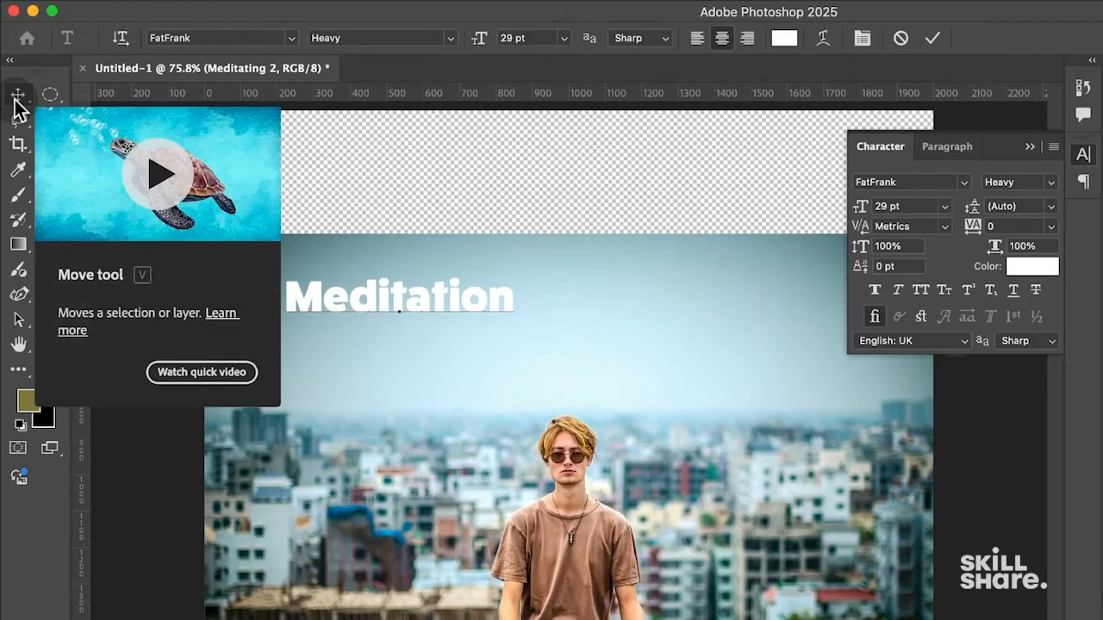
- Move the title to the centre of the sky and rescale it with free transform
left_click(16, 99)
left_click_drag(468, 293, 612, 320)
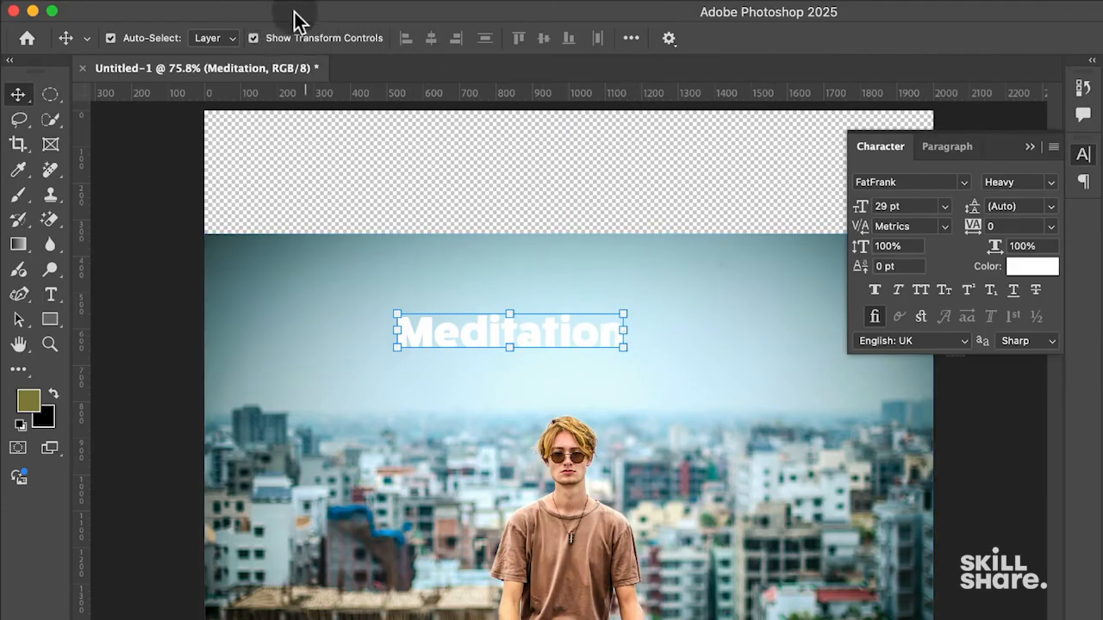
left_click(252, 38)
left_click(255, 40)
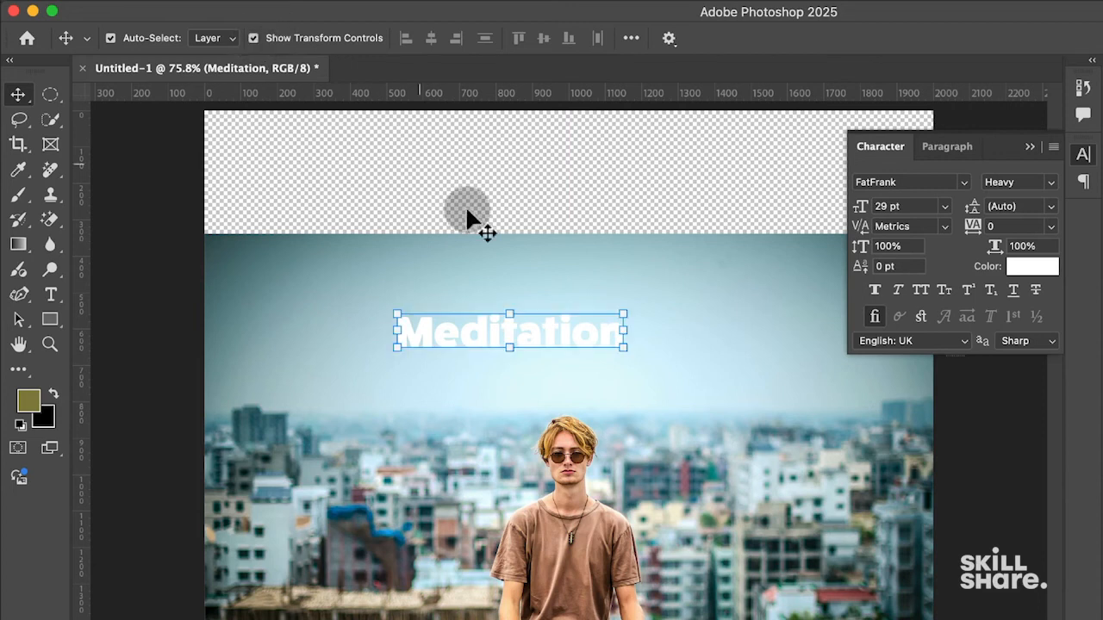
left_click_drag(628, 313, 916, 184)
mouse_move(664, 353)
left_mouse_down()
mouse_move(556, 448)
mouse_move(648, 288)
mouse_move(648, 365)
left_mouse_up()
left_click_drag(678, 287, 562, 325)
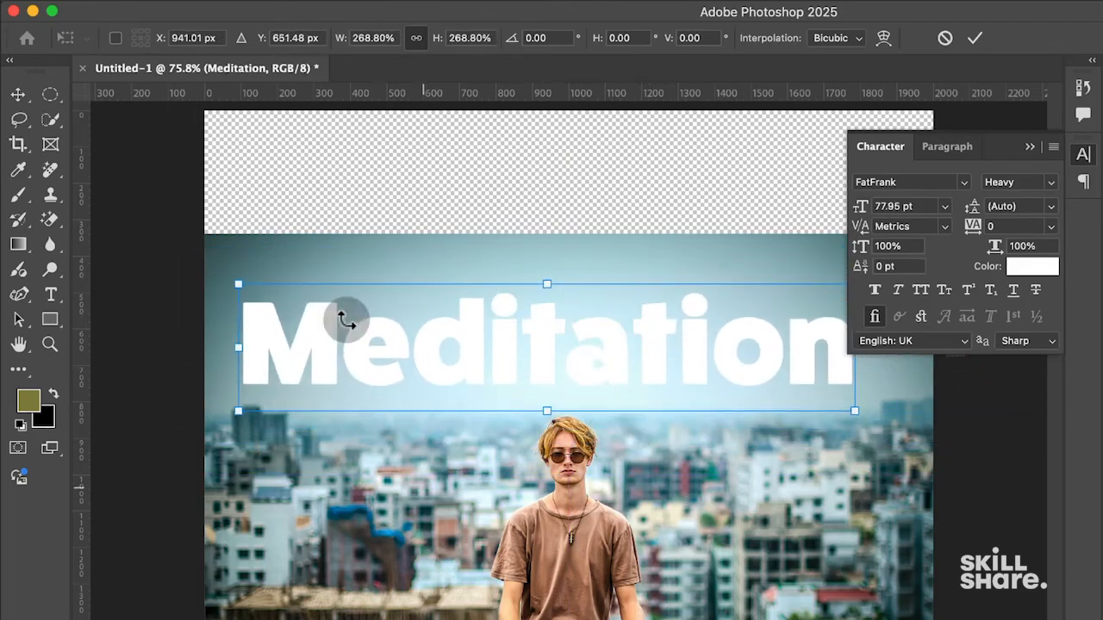
left_click_drag(238, 286, 215, 279)
left_click_drag(543, 349, 574, 327)
key("Return")
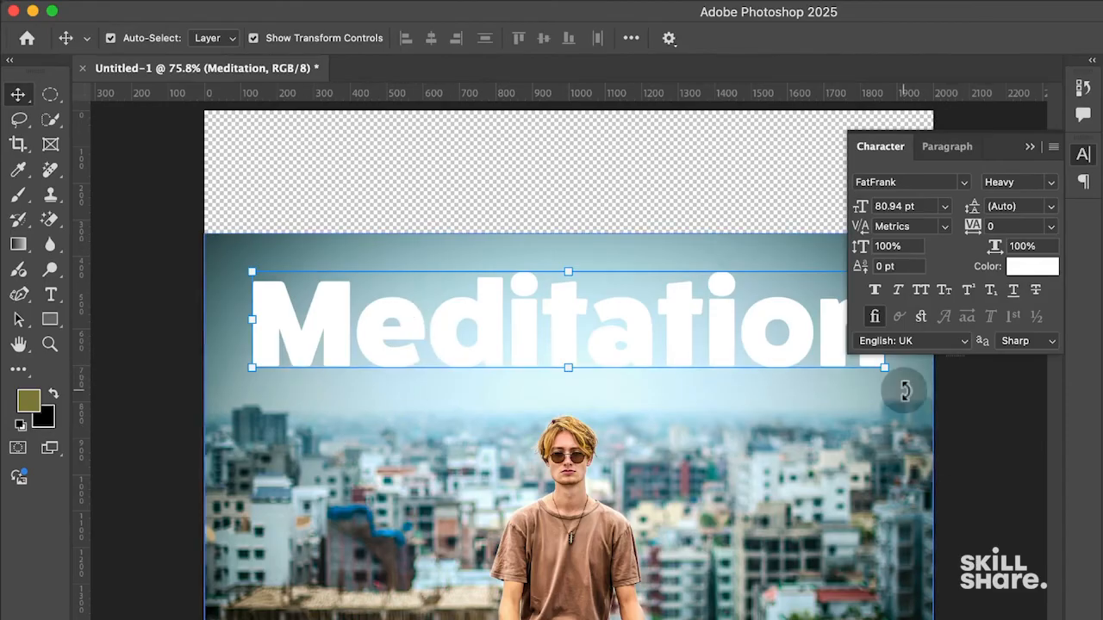
- Switch the title to All Caps and nudge MEDITATION into place above the man
left_click(608, 296)
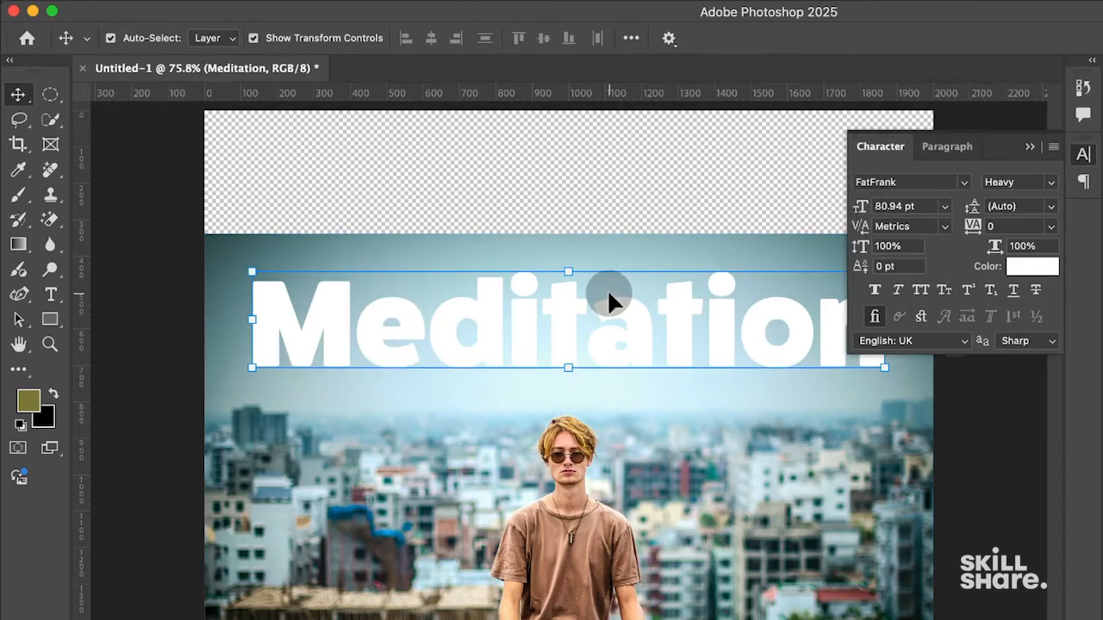
double_click(617, 317)
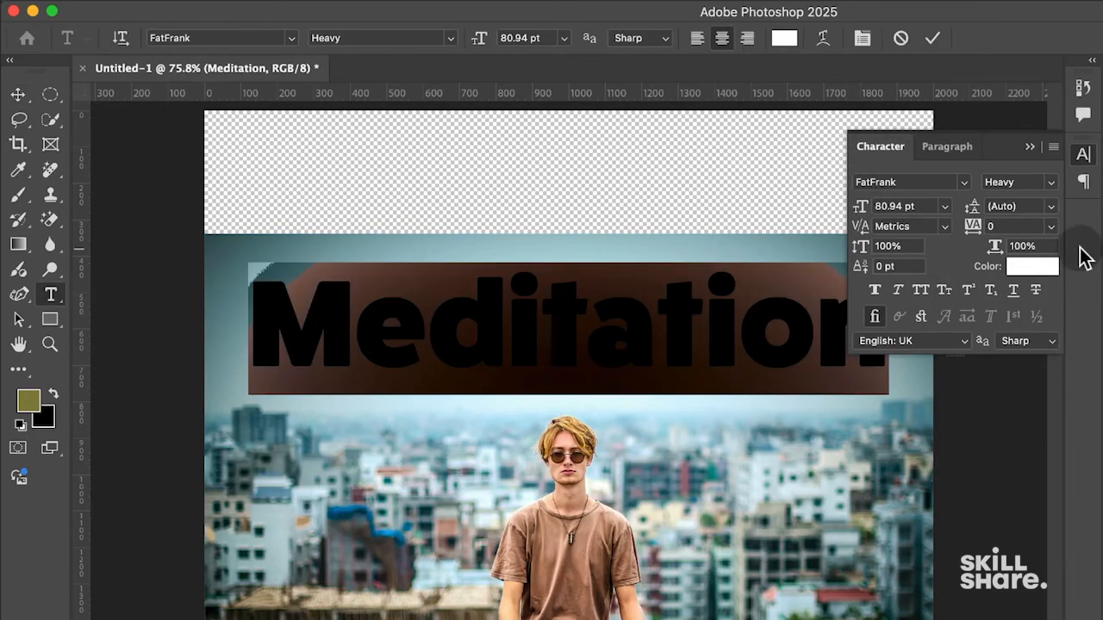
left_click(920, 290)
left_click(18, 93)
left_click(591, 338)
left_click_drag(591, 337, 599, 331)
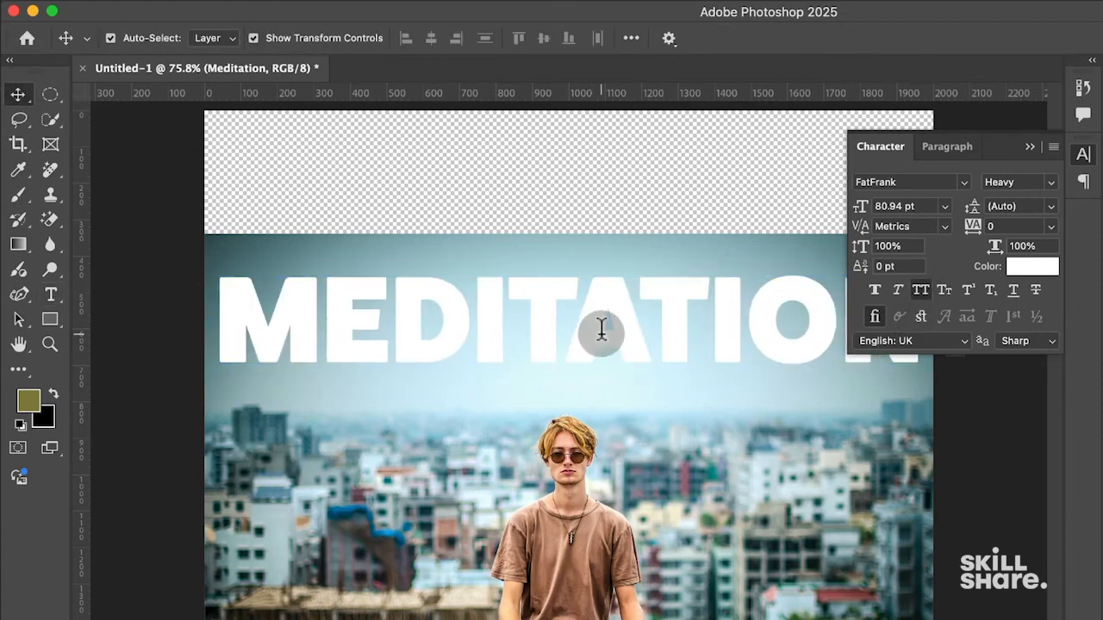
double_click(600, 330)
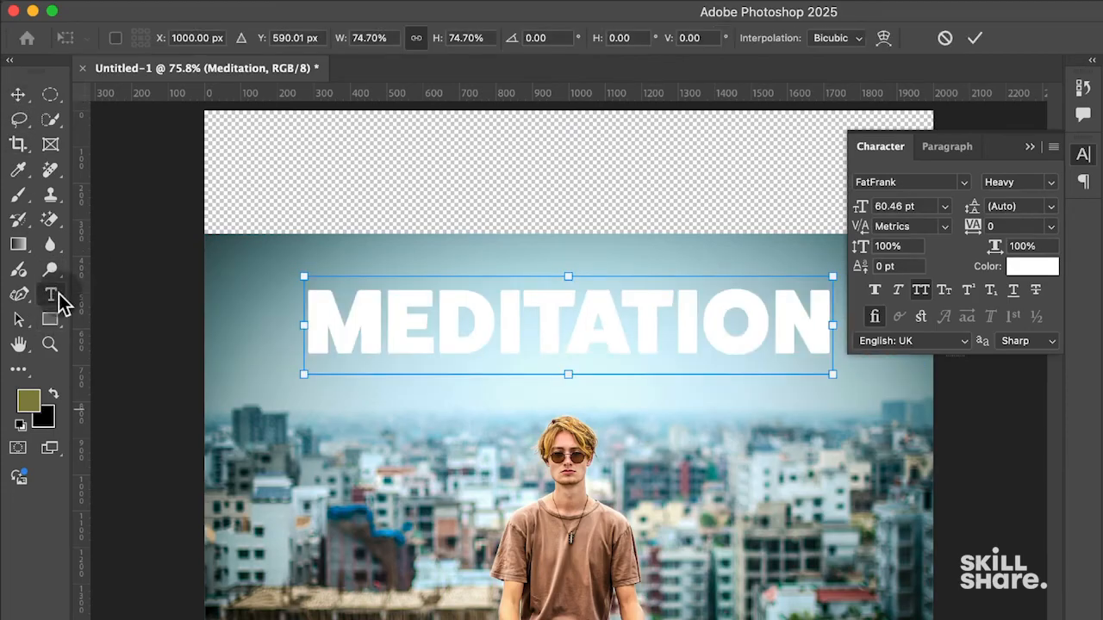
left_click(53, 318)
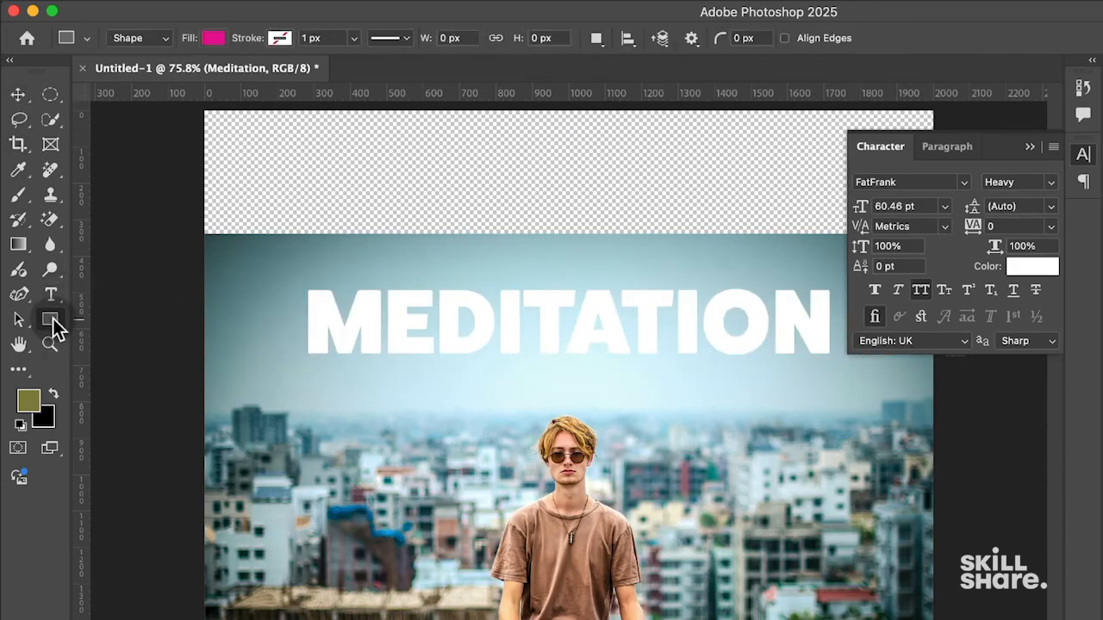
- Set the Rectangle tool's fill to pastel pink
left_click(133, 321)
left_click(215, 38)
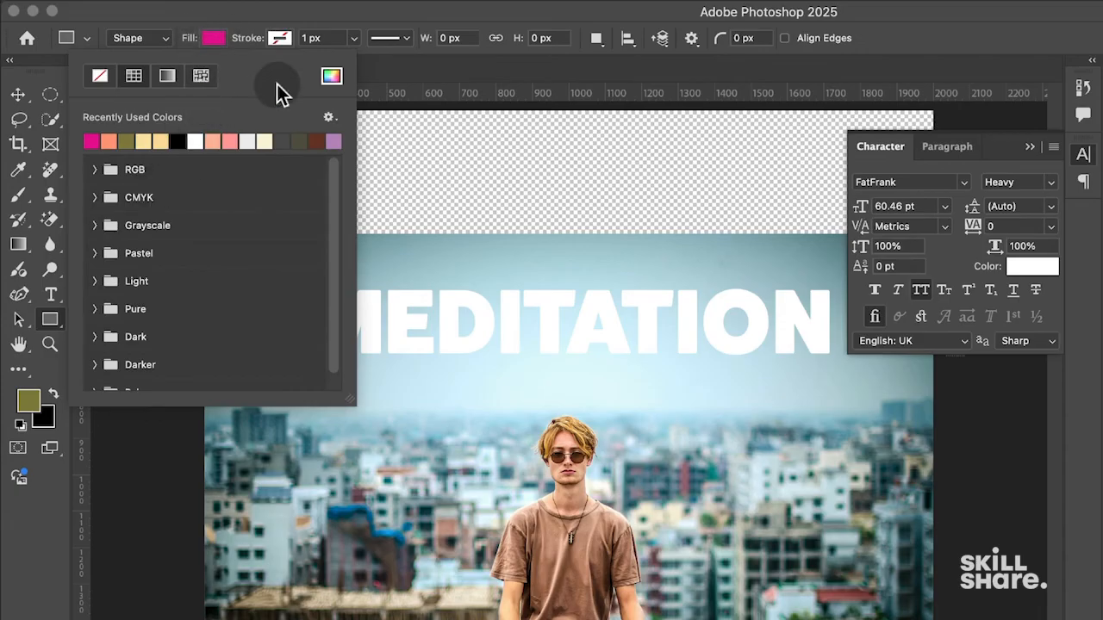
left_click(138, 253)
left_click(147, 293)
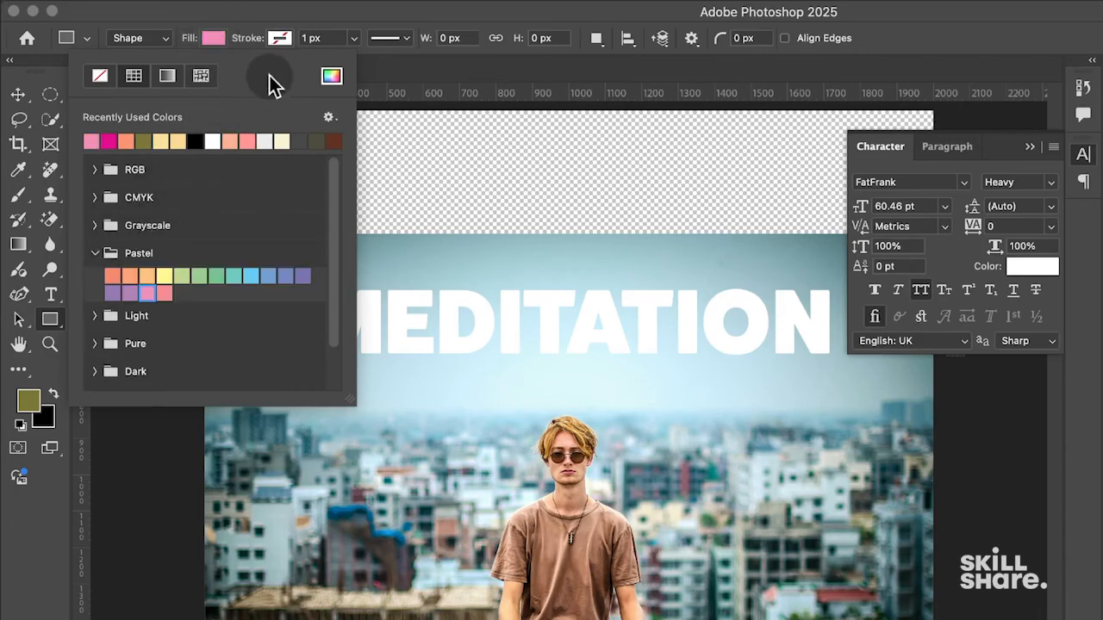
left_click(234, 31)
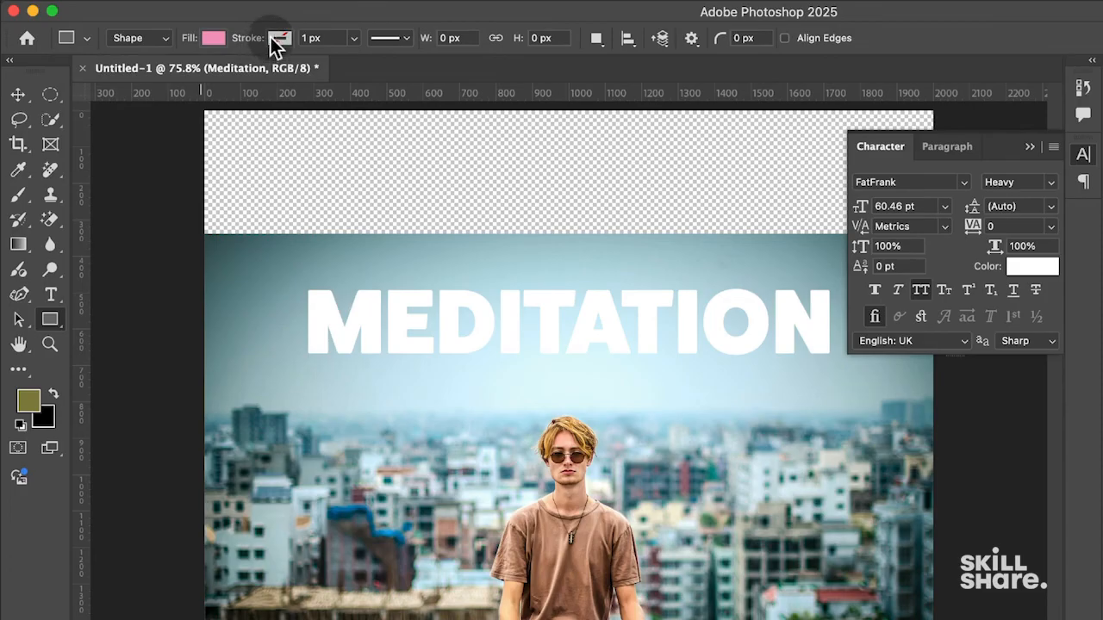
- Add a black 10.14 px stroke and draw a 1576 × 355 px rectangle over the MEDITATION title
left_click(278, 39)
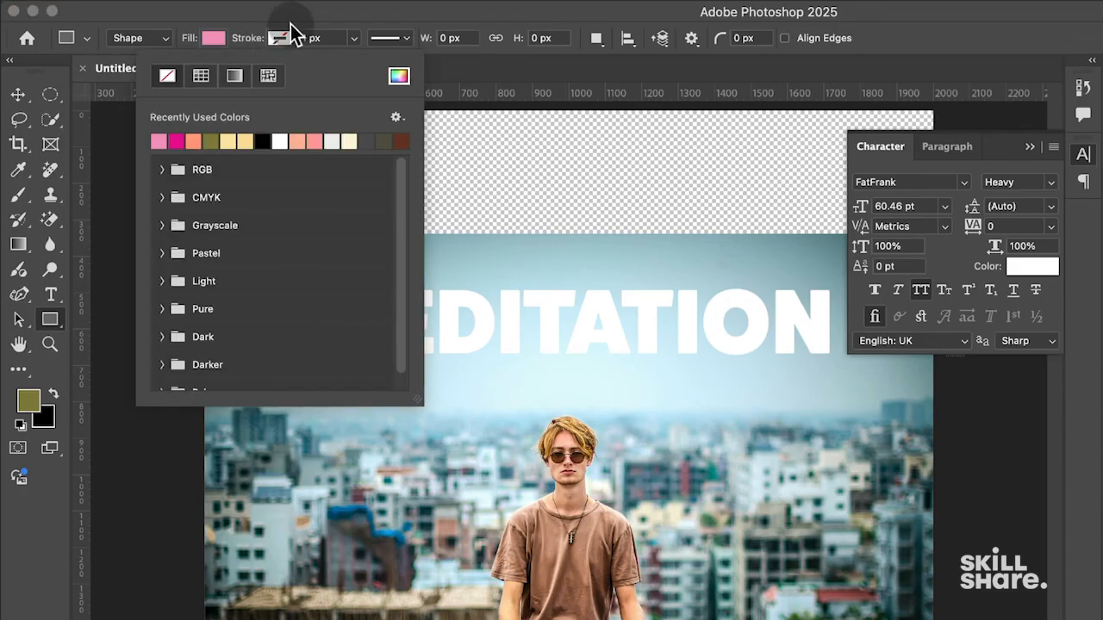
left_click(262, 141)
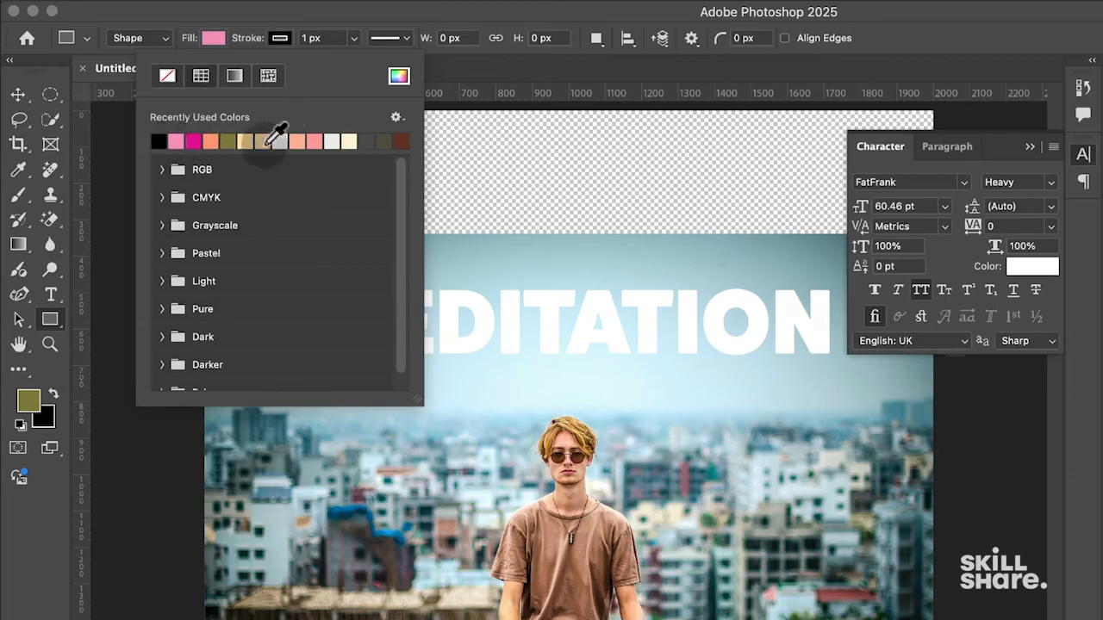
left_click(356, 37)
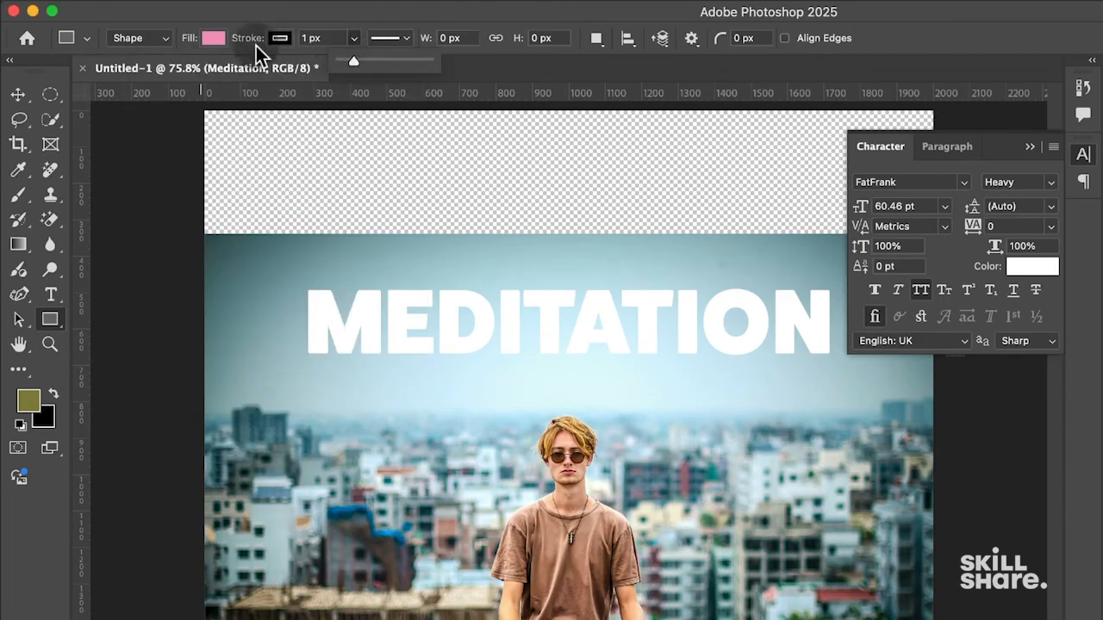
left_click_drag(363, 61, 358, 62)
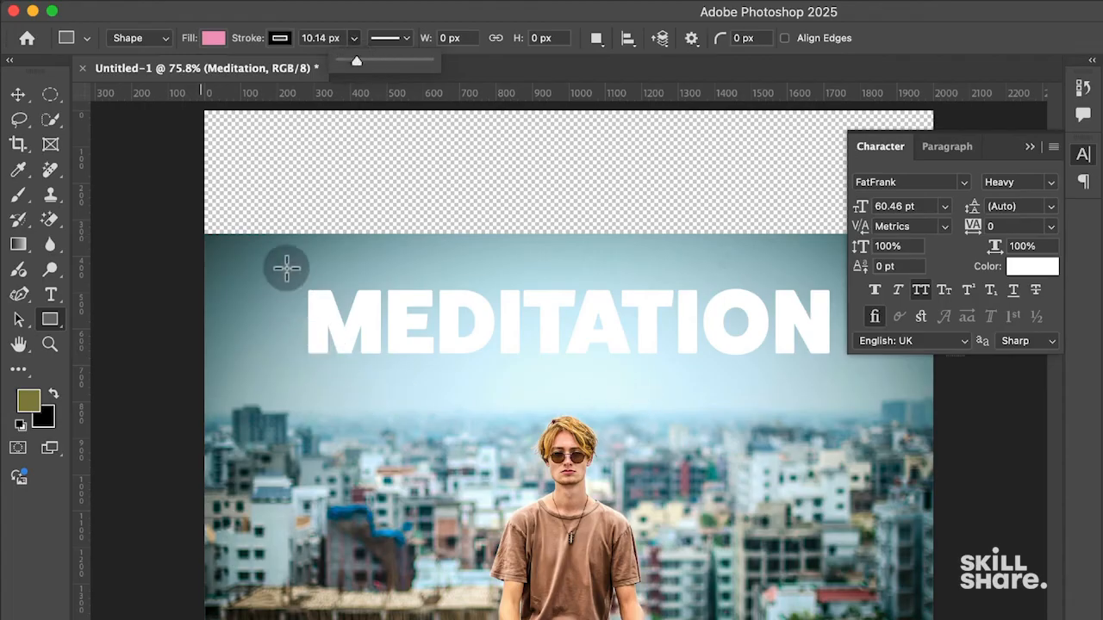
mouse_move(278, 256)
left_mouse_down()
mouse_move(431, 336)
mouse_move(849, 382)
left_mouse_up()
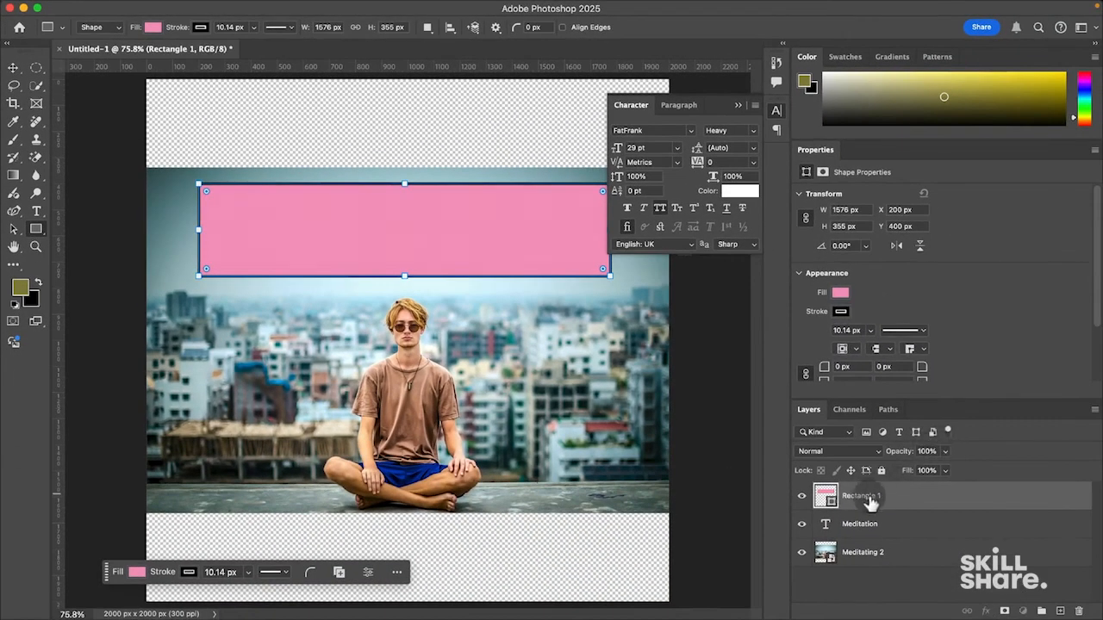
- Move Rectangle 1 below the MEDITATION text, round its corners to 88 px and set the stroke to 0 px
left_click_drag(870, 503, 864, 524)
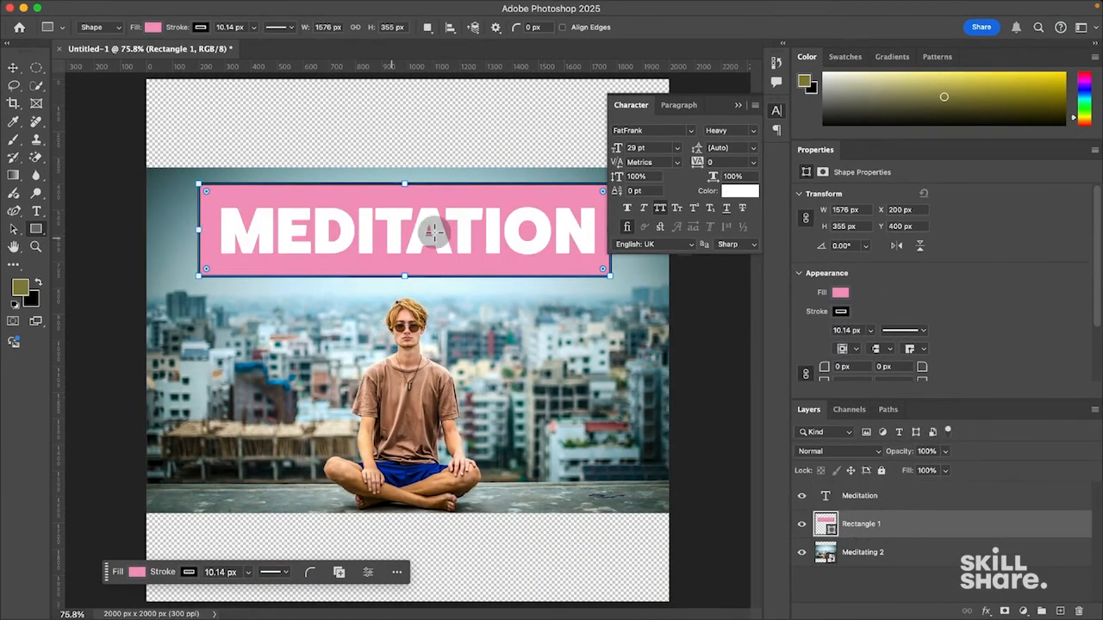
left_click(776, 110)
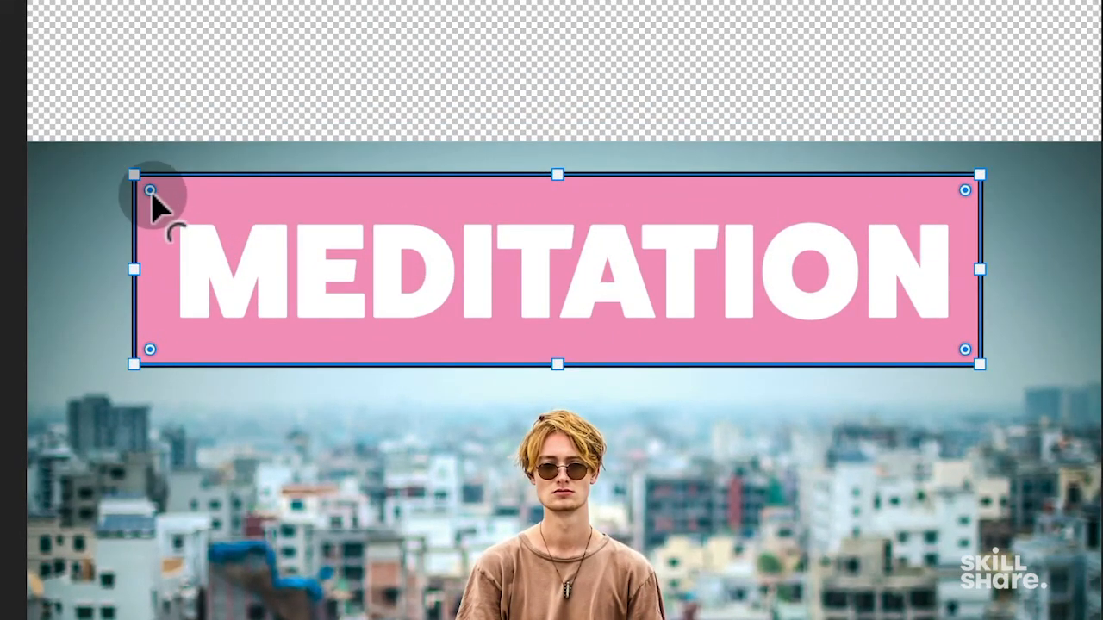
left_click_drag(965, 191, 931, 226)
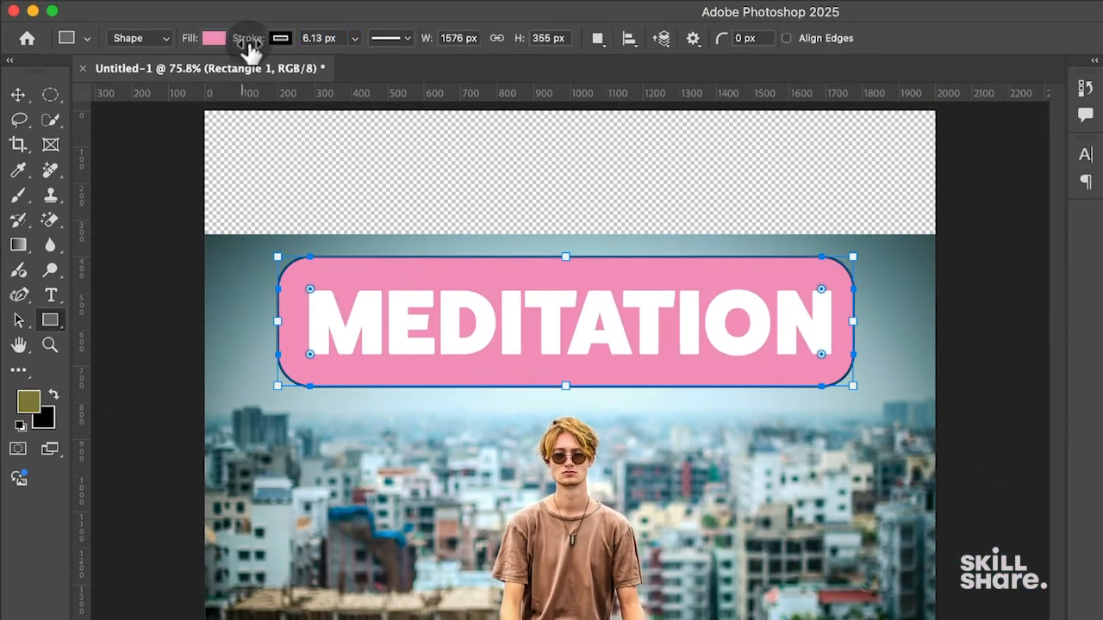
mouse_move(256, 43)
left_mouse_down()
mouse_move(304, 43)
mouse_move(233, 42)
mouse_move(305, 44)
mouse_move(231, 43)
left_mouse_up()
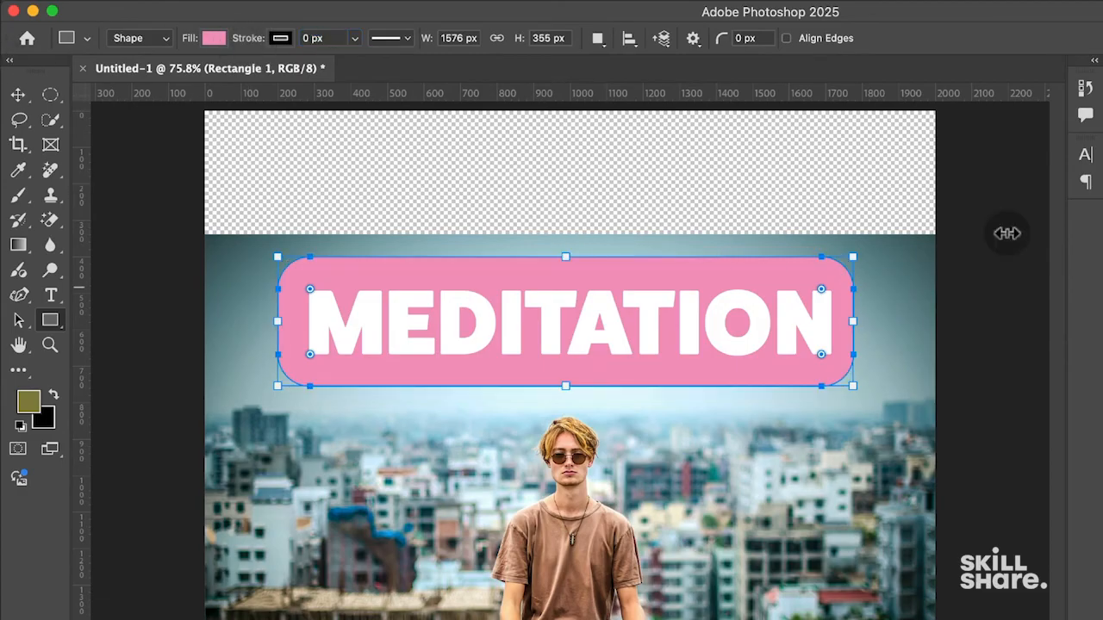
left_click(212, 38)
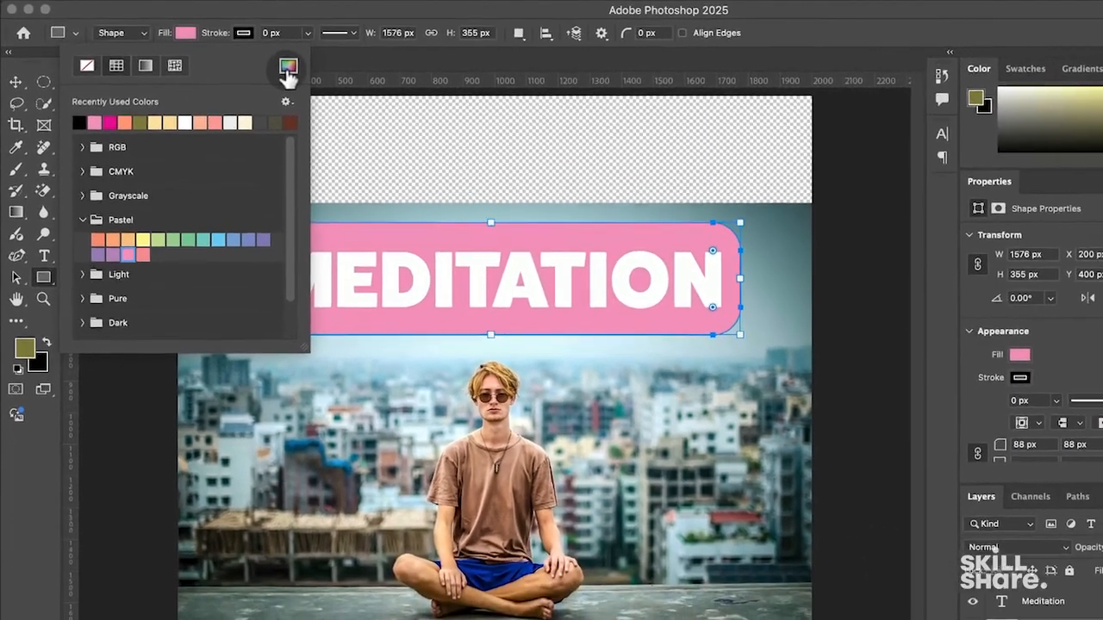
- Change the banner fill to navy #022ea3, sampled from the man's shorts
left_click(321, 74)
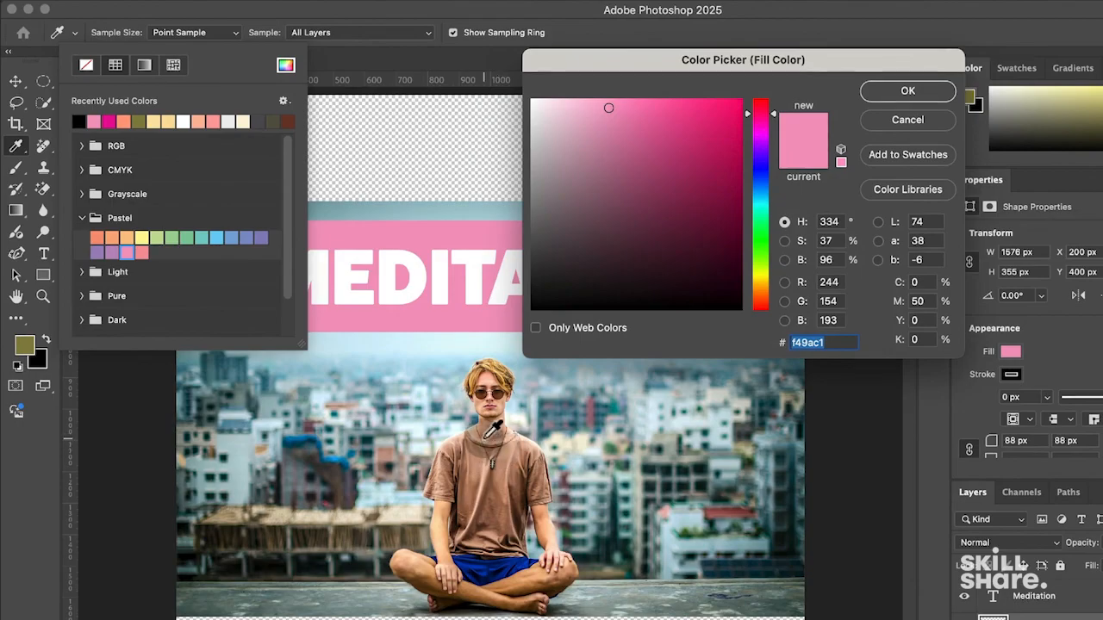
left_click_drag(498, 566, 456, 554)
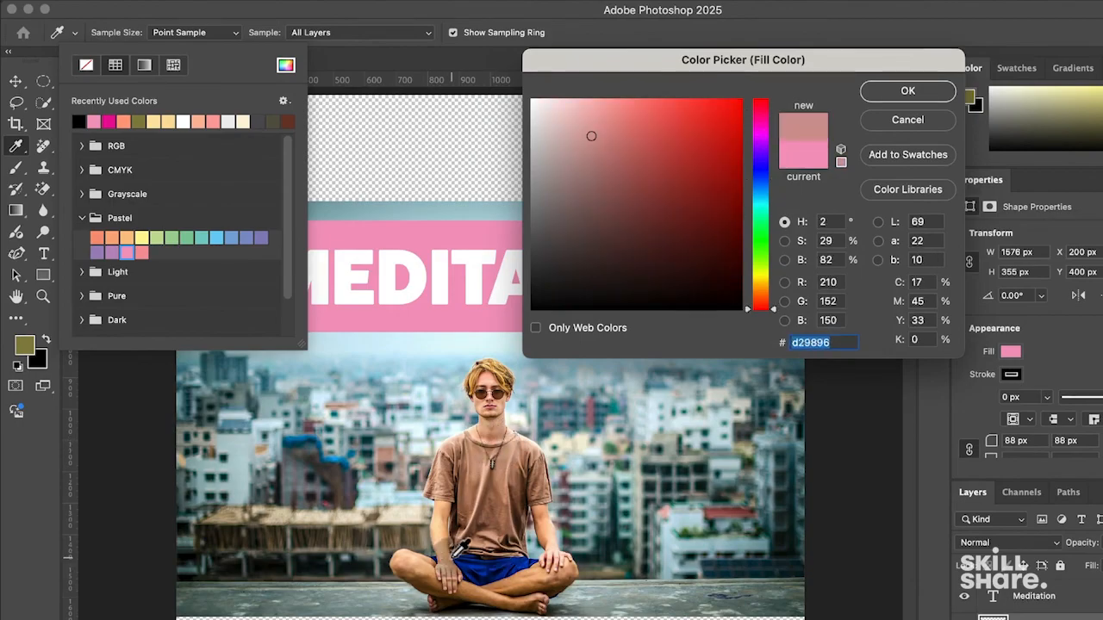
left_click(469, 561)
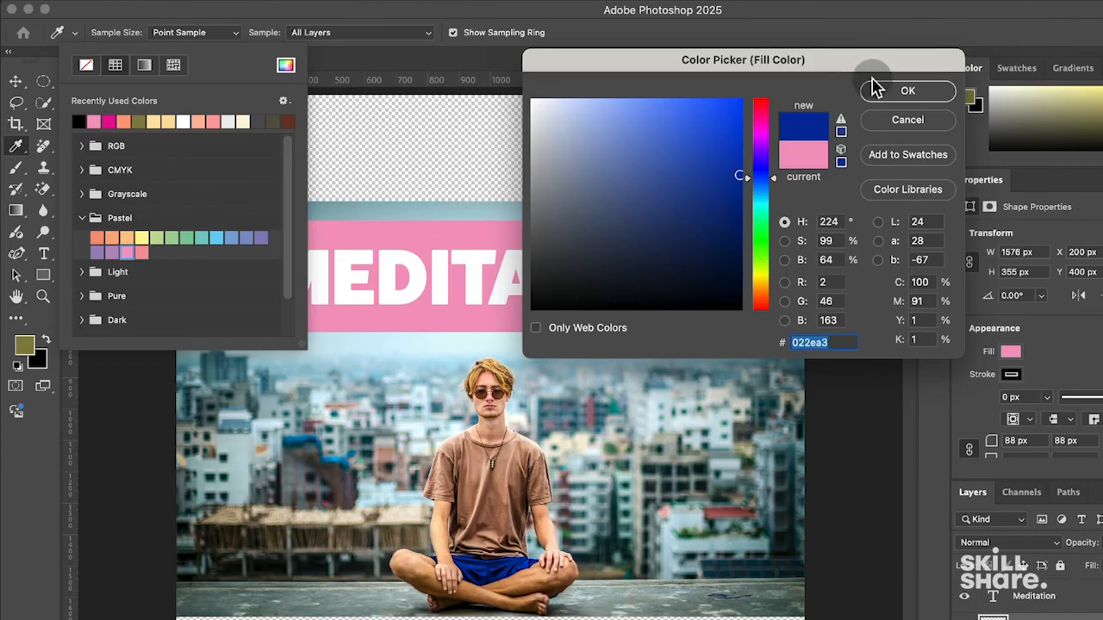
left_click(909, 93)
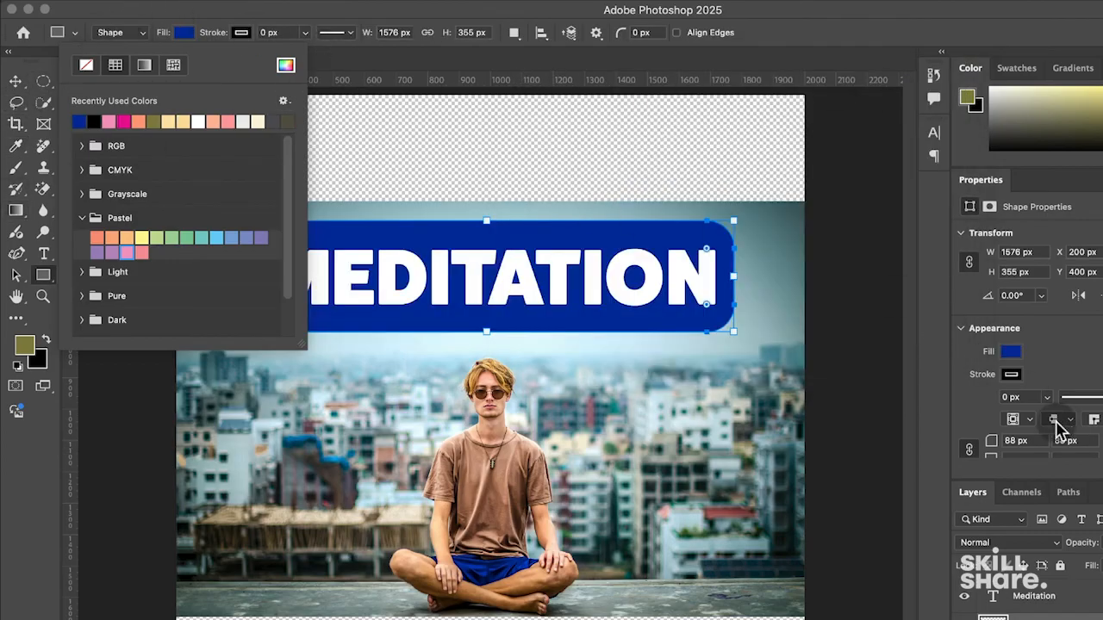
- Widen the navy banner to 1734 × 356 px at X 113, Y 399
left_click(1095, 617)
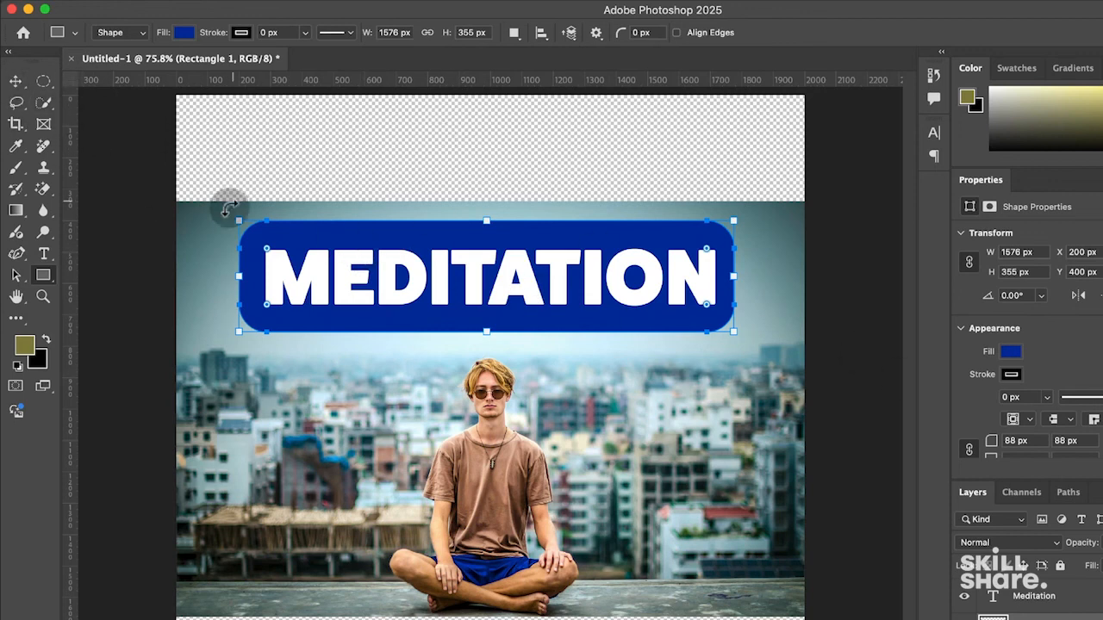
left_click_drag(241, 218, 211, 218)
left_click_drag(733, 218, 756, 221)
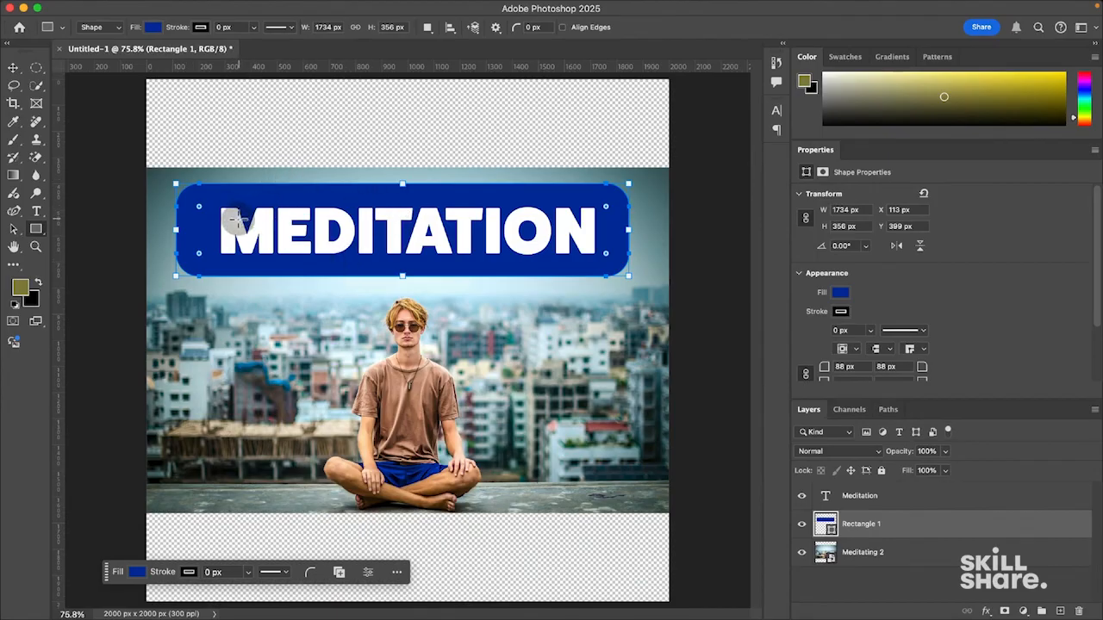
- Align the MEDITATION text and banner layers on their horizontal centres
left_click(912, 503)
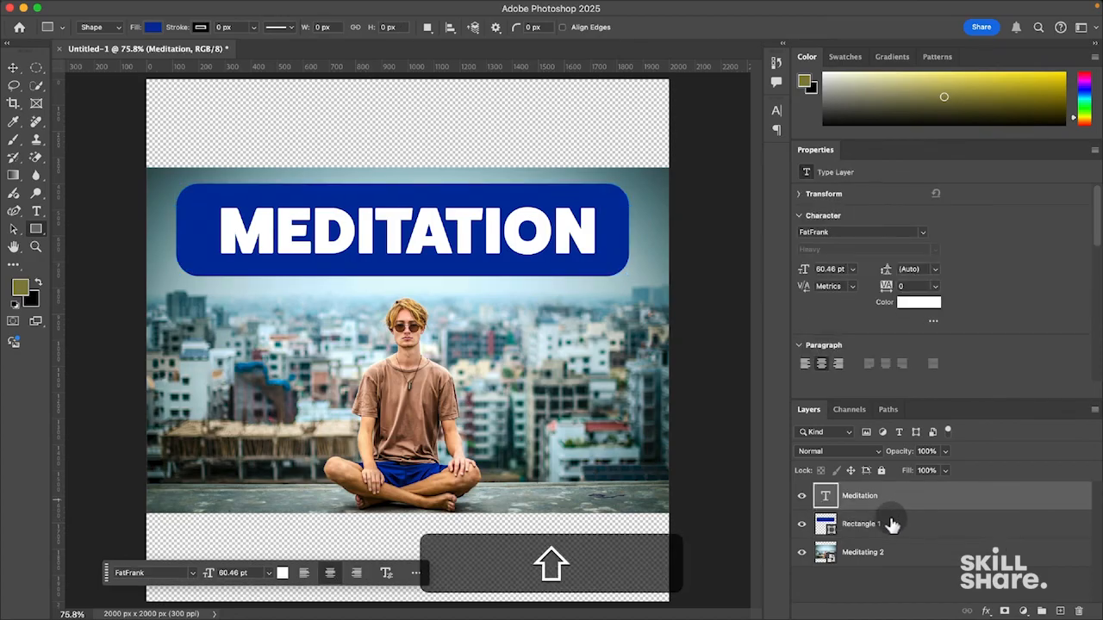
left_click(892, 524)
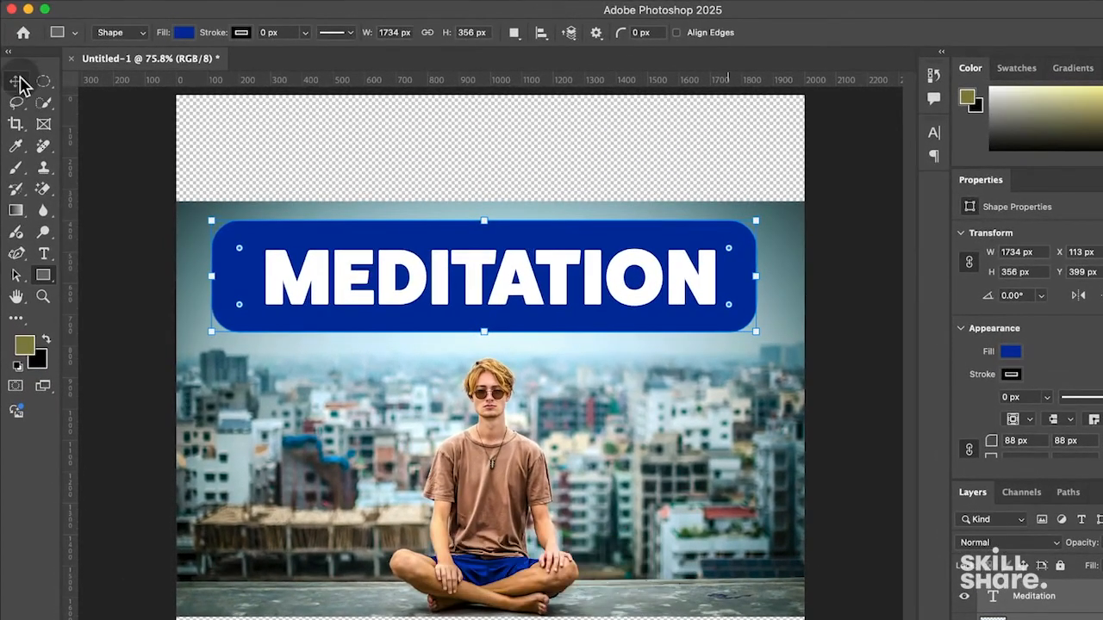
left_click(19, 84)
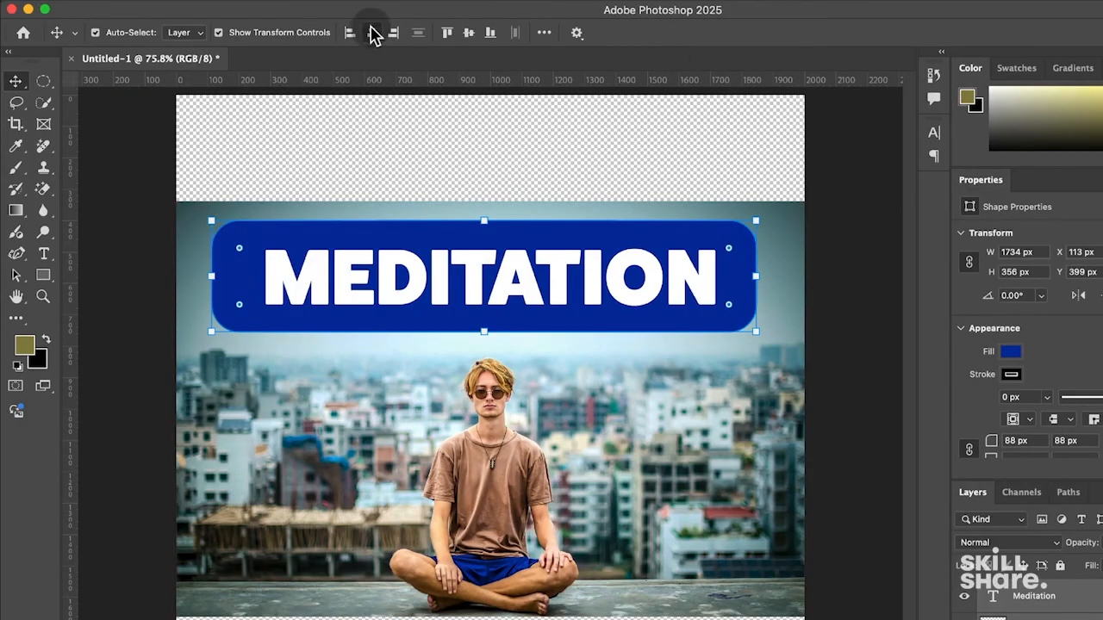
left_click(372, 33)
left_click(469, 34)
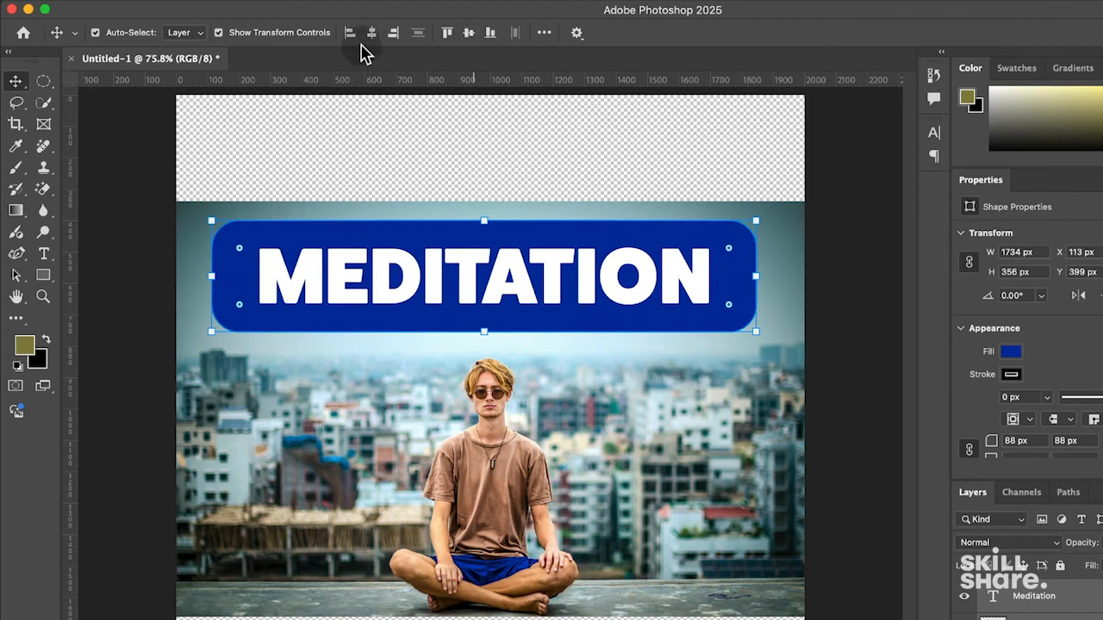
left_click(351, 36)
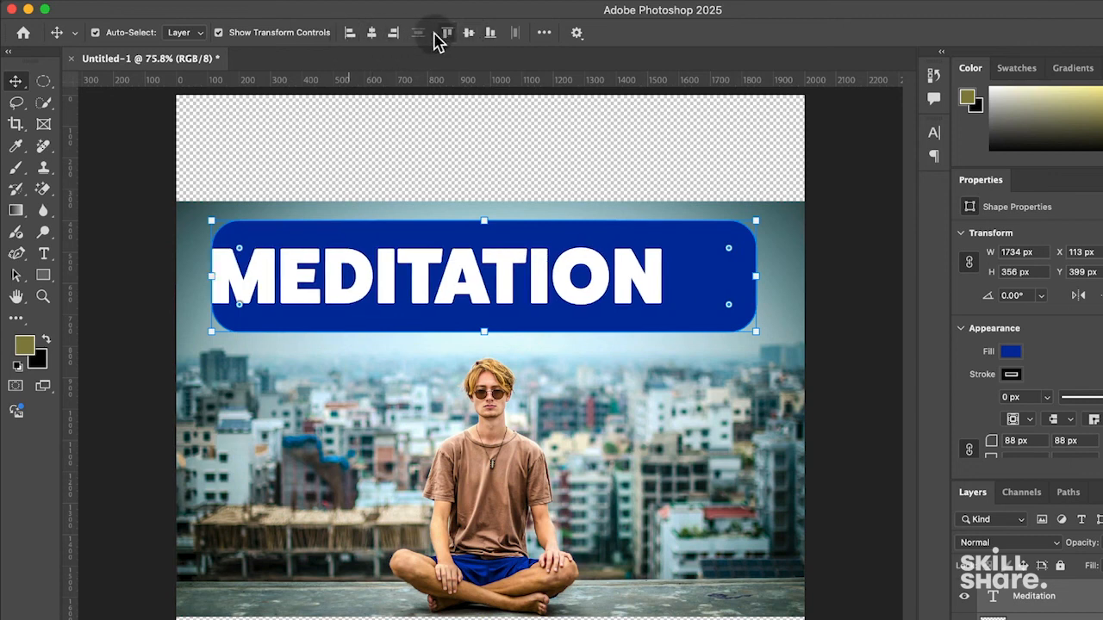
left_click(488, 34)
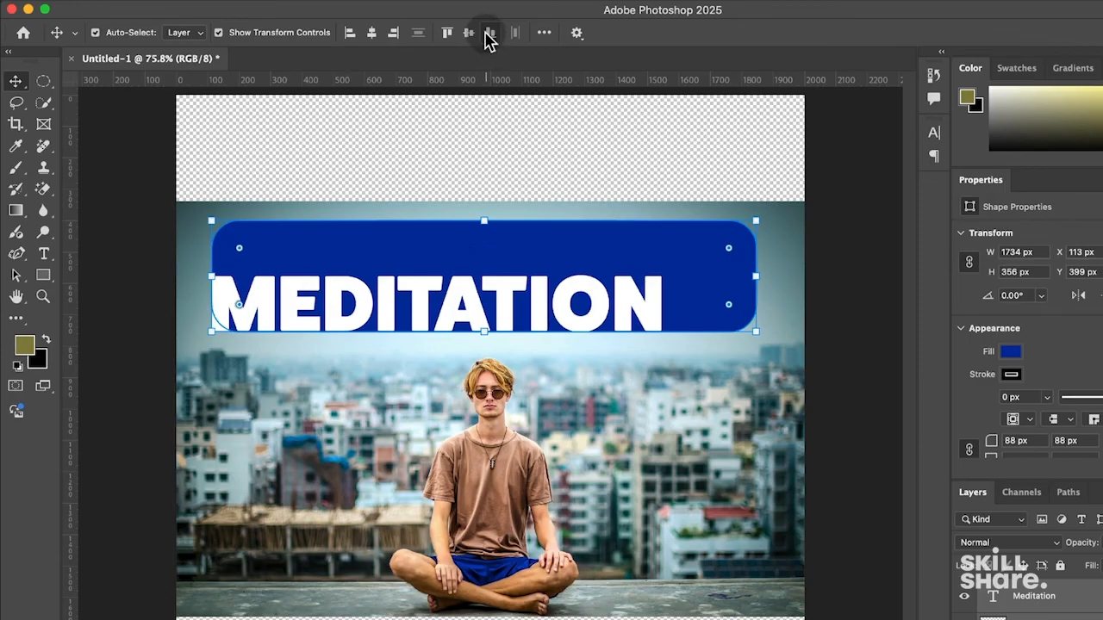
left_click(469, 34)
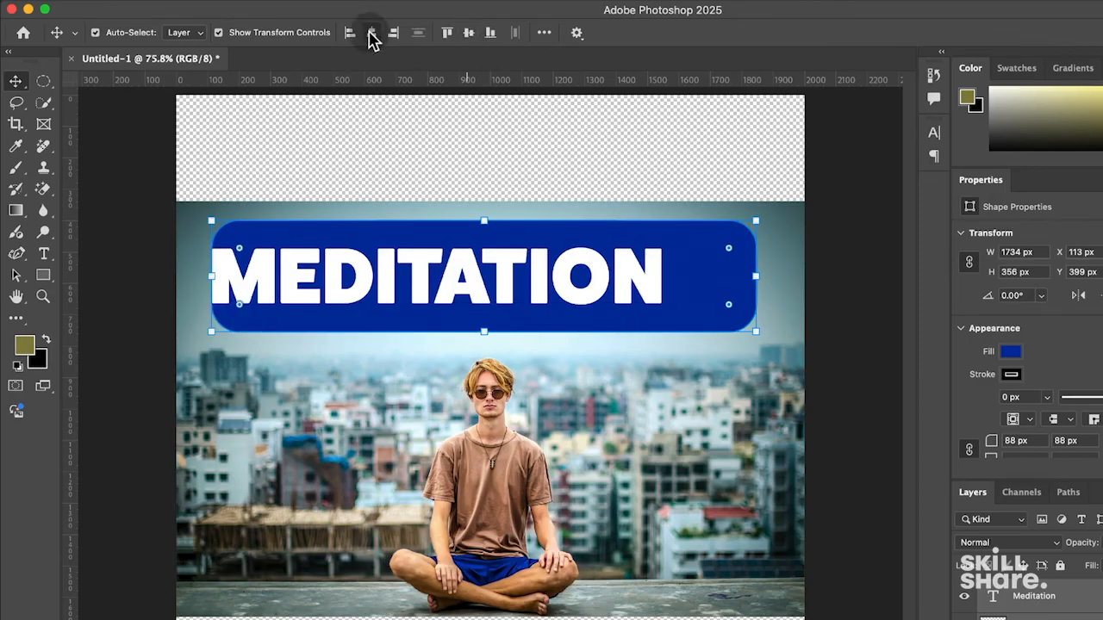
left_click(373, 35)
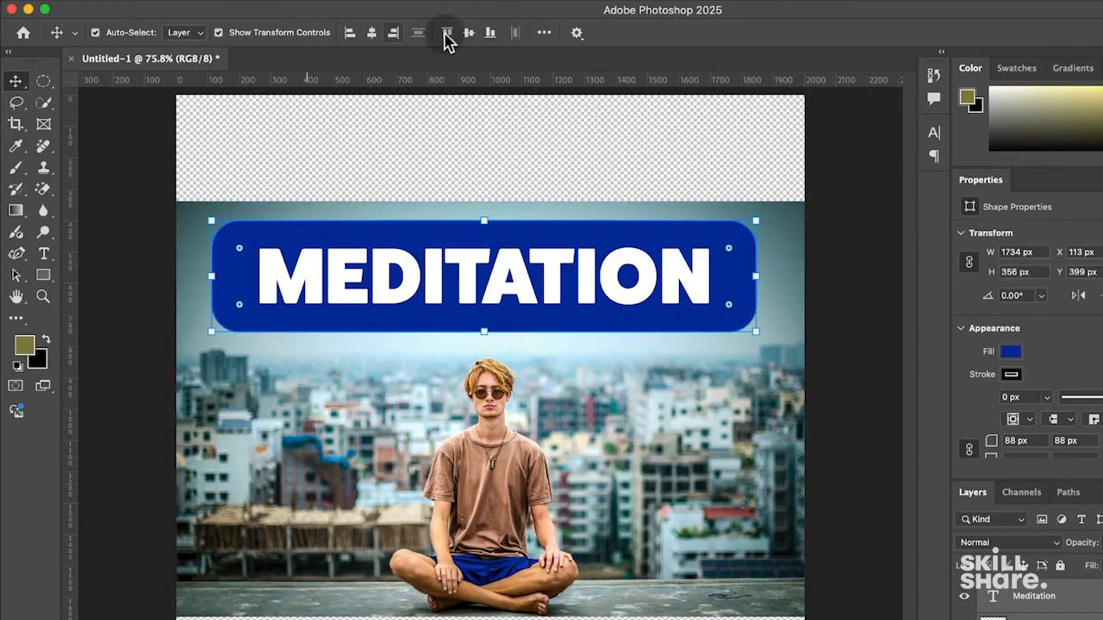
- Clear the layer selection, leaving the centred title on its banner
left_click_drag(395, 185, 466, 177)
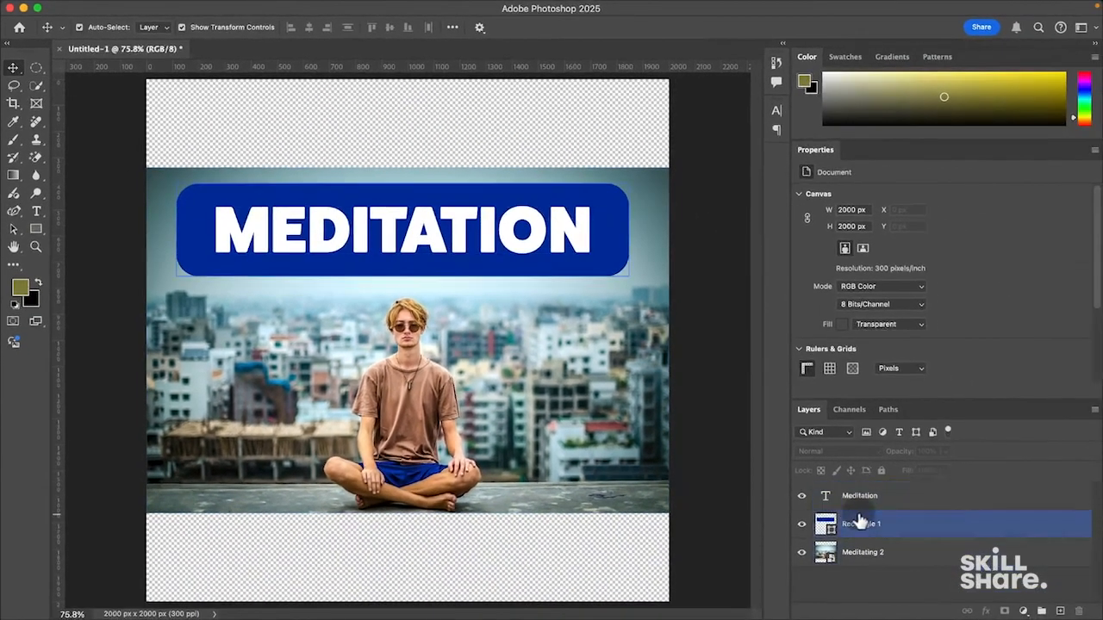
left_click(876, 531)
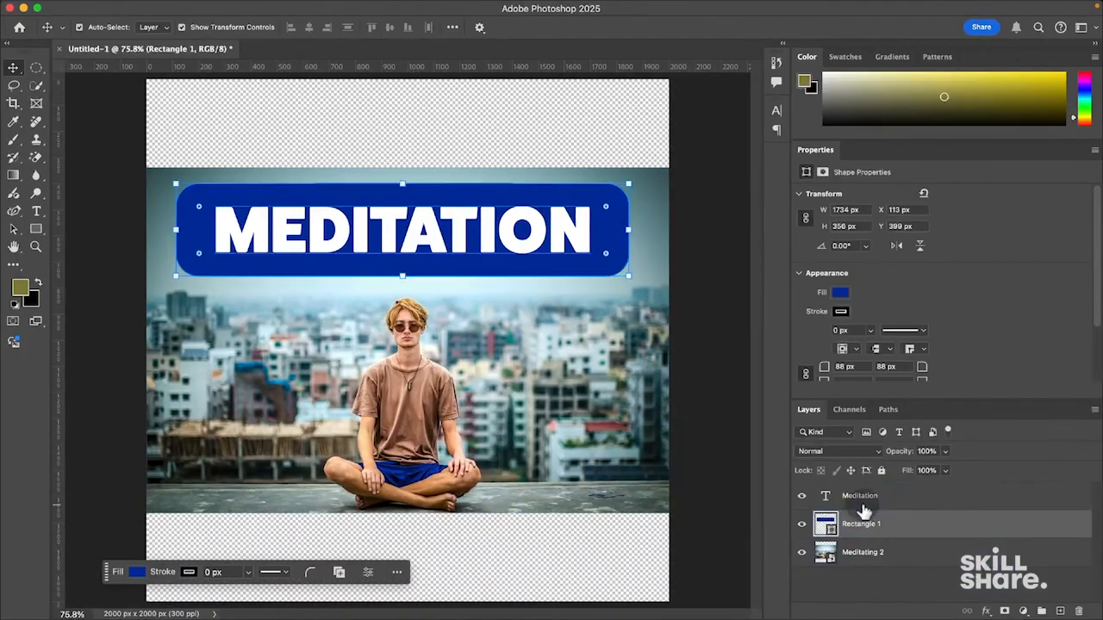
left_click(873, 503)
left_click(874, 533, "shift")
left_click(329, 154)
left_click(37, 230)
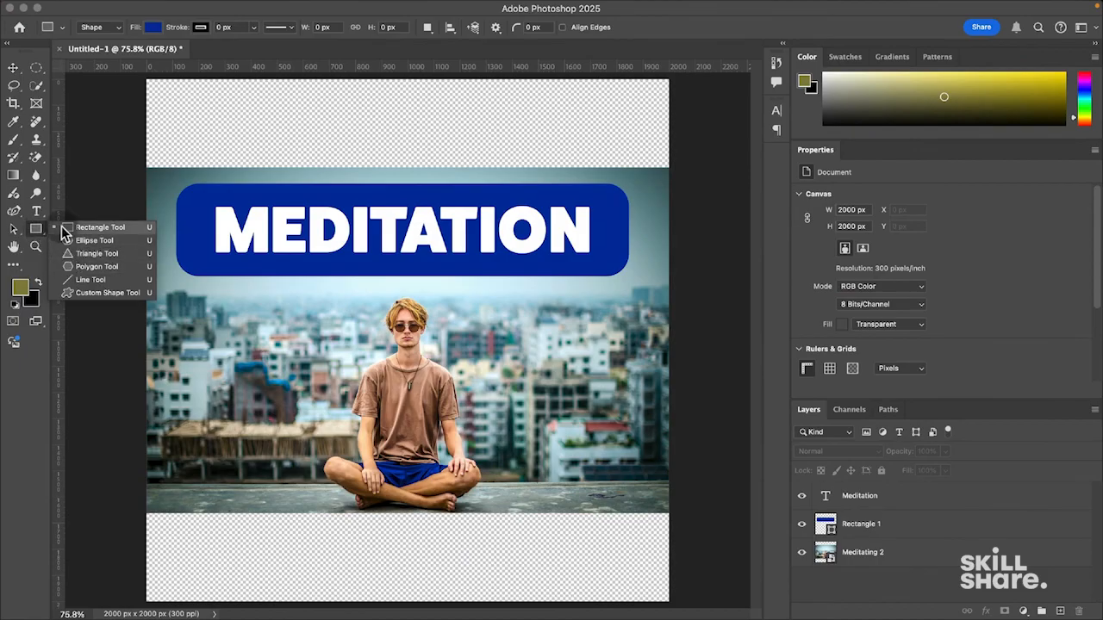
- Switch to the Curvature Pen Tool
left_click(38, 231)
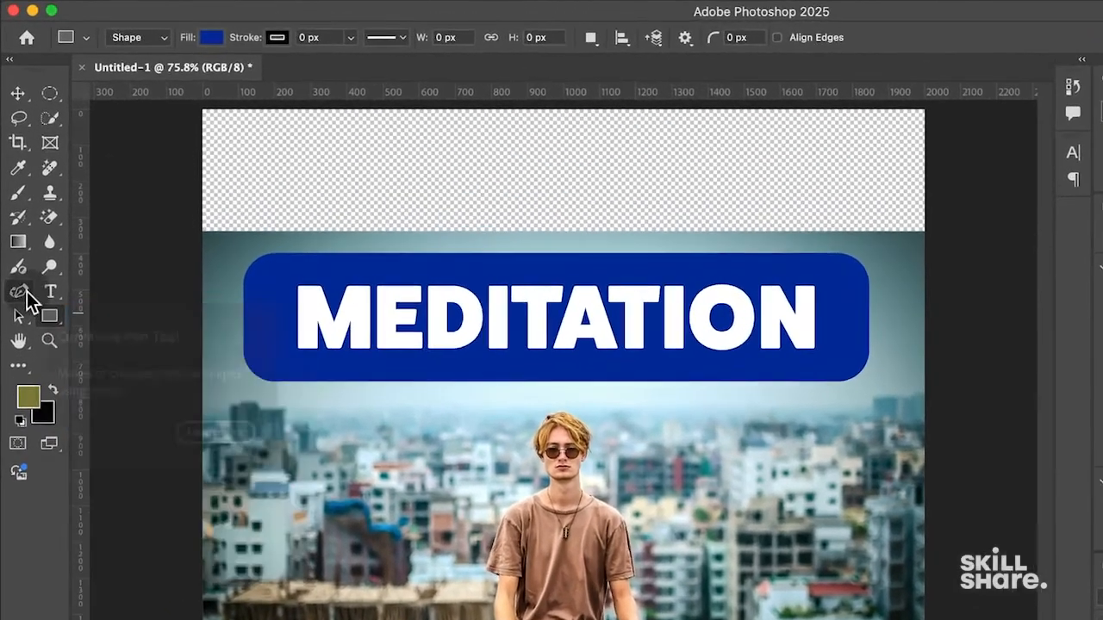
left_click(19, 216)
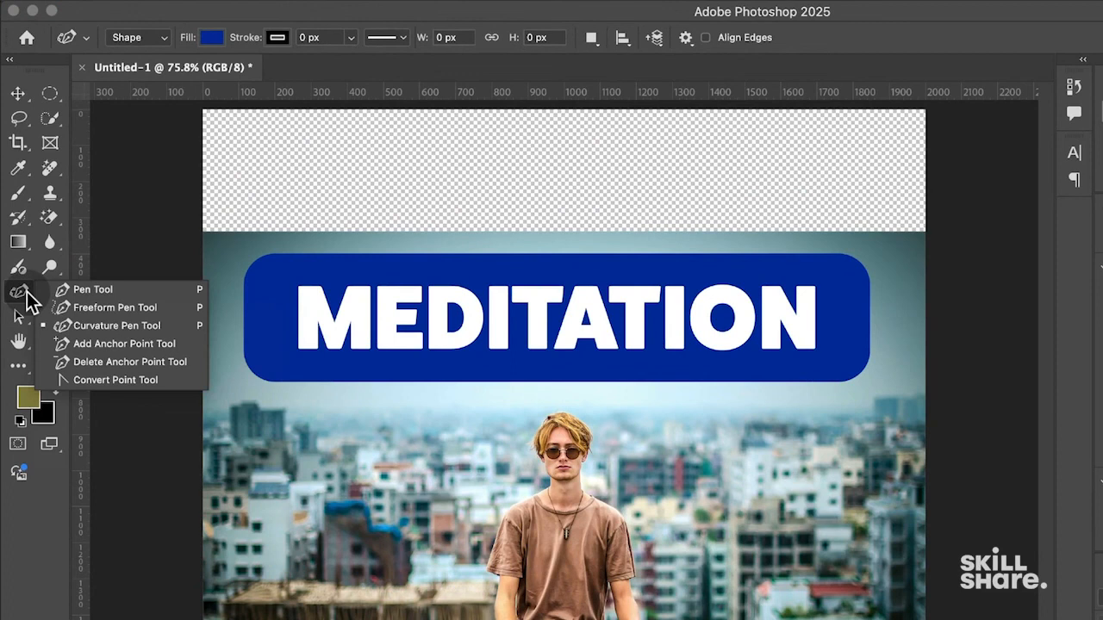
left_click(107, 326)
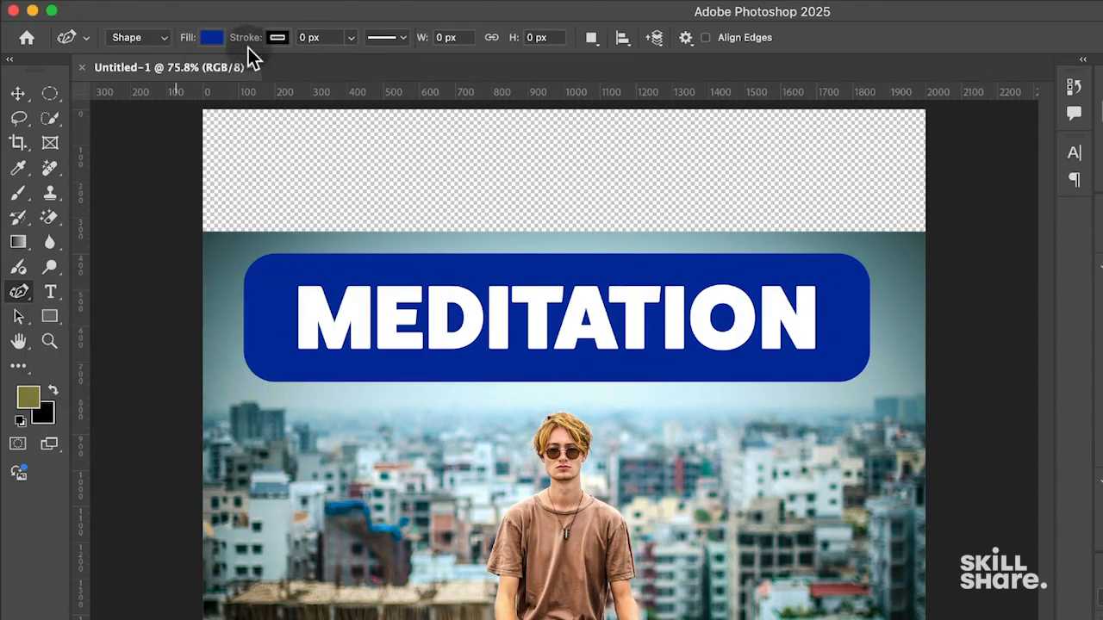
- Set the fill for new shapes to a lighter blue, #4360ac
left_click(215, 38)
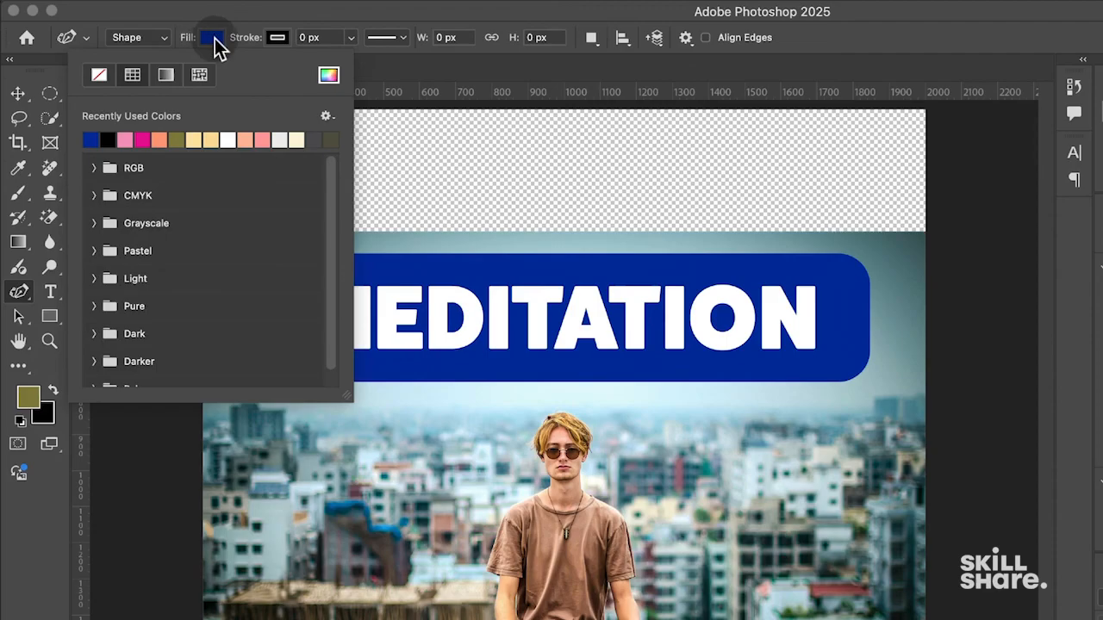
left_click(329, 75)
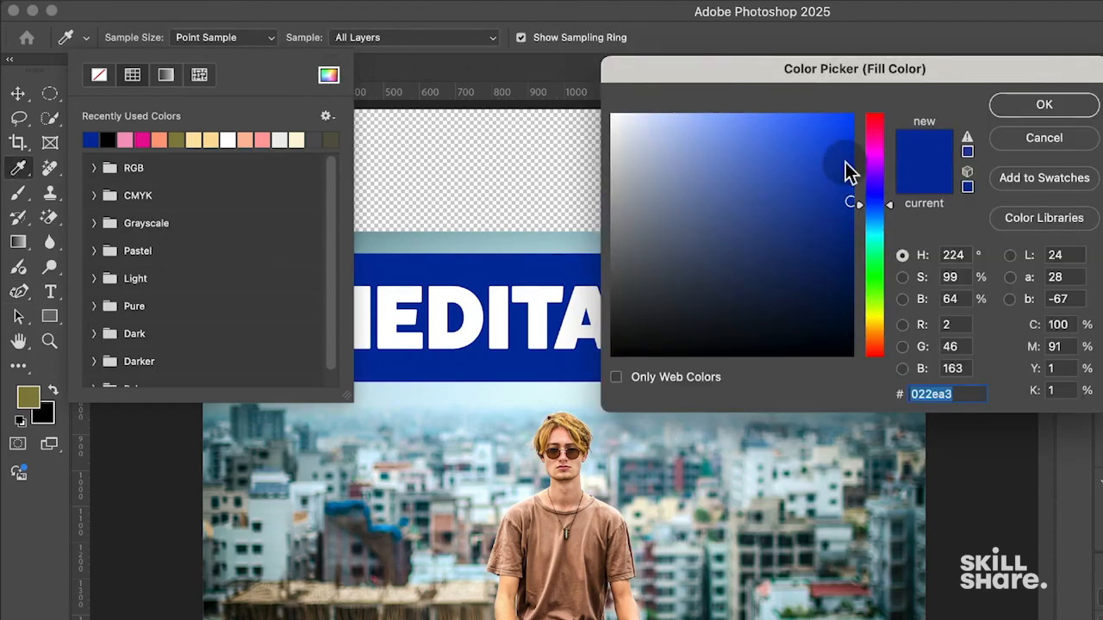
left_click_drag(849, 201, 759, 188)
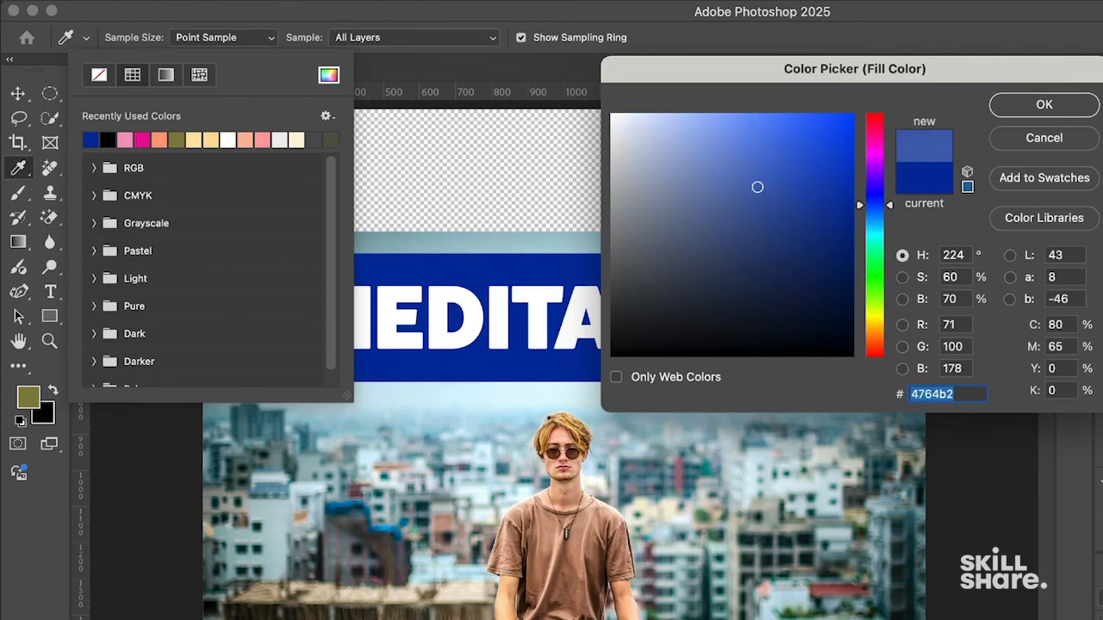
left_click_drag(837, 197, 760, 193)
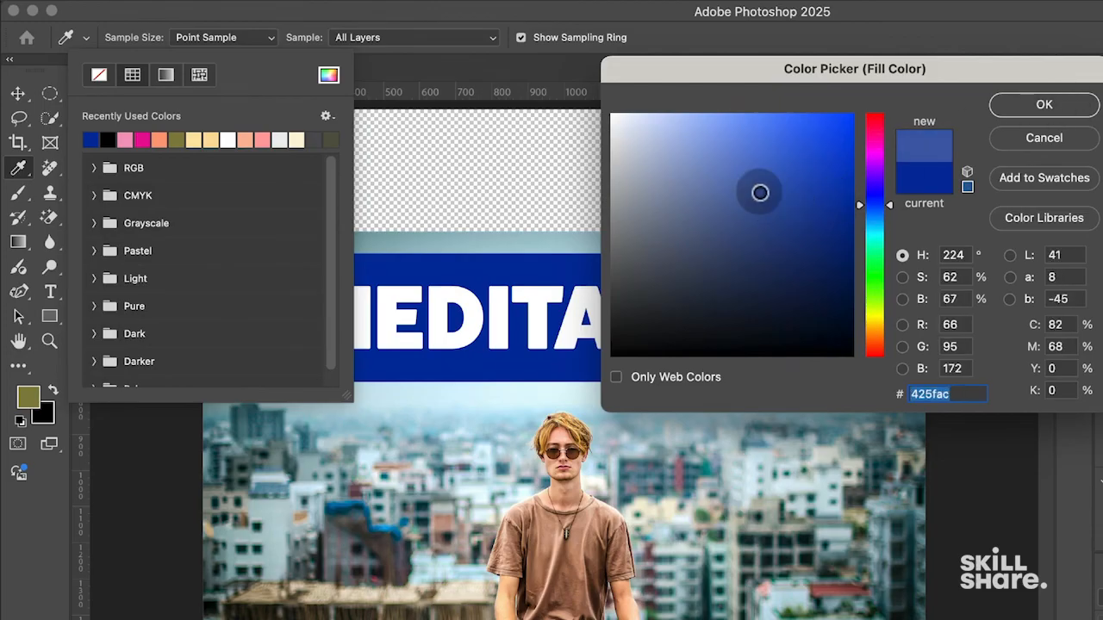
left_click(995, 104)
left_click(202, 37)
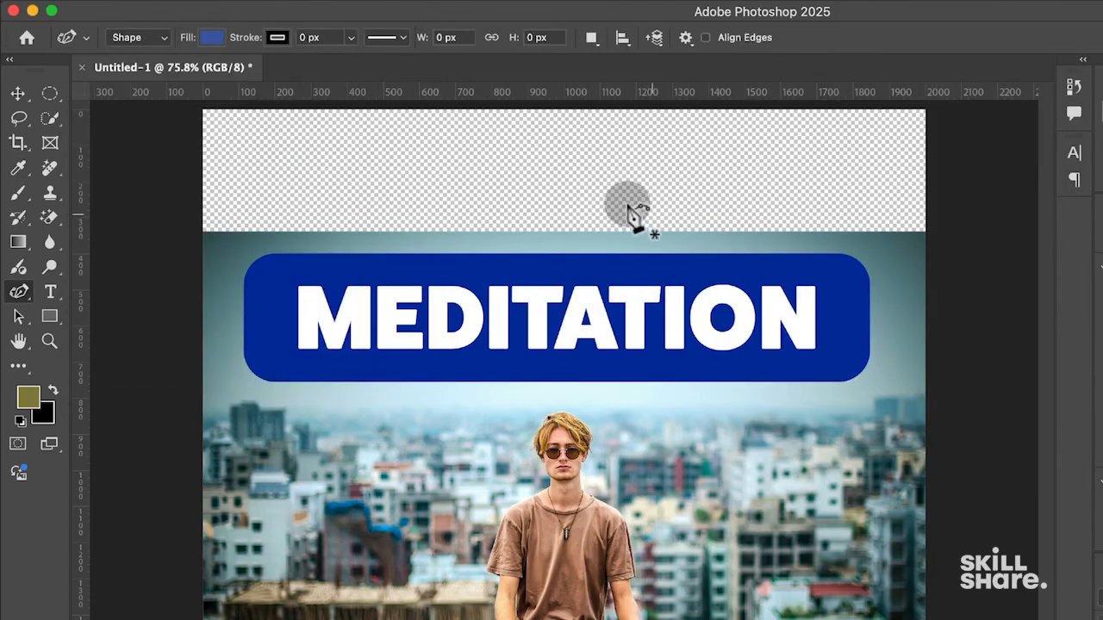
- Draw a closed ten-point curvy blue Shape 1 over the upper-right area of the canvas
left_click(497, 173)
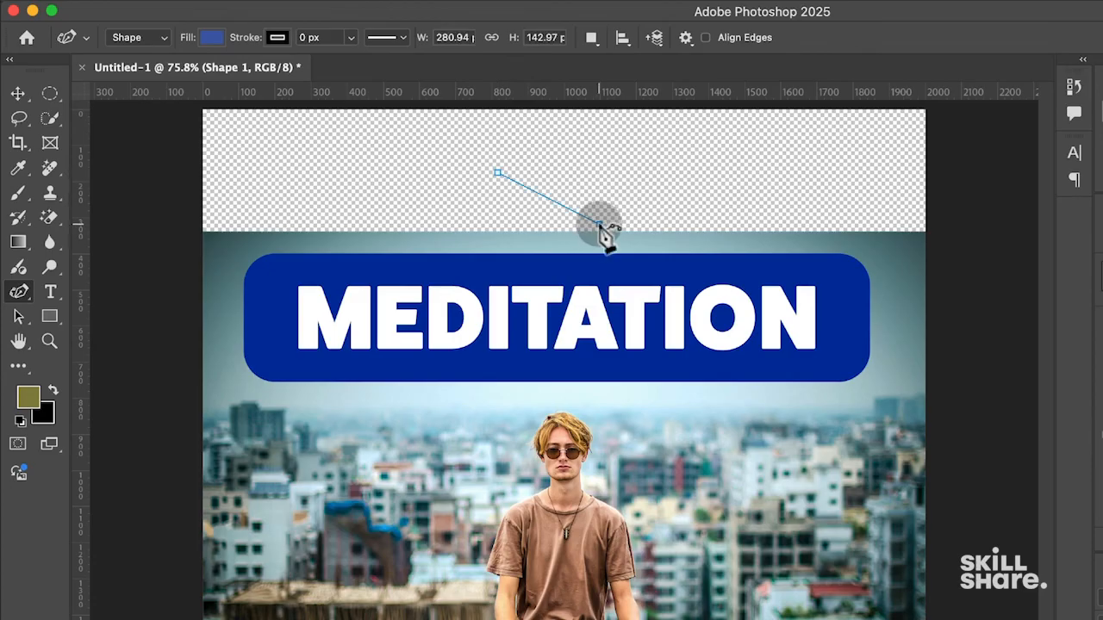
left_click(749, 203)
left_click(858, 234)
left_click(877, 488)
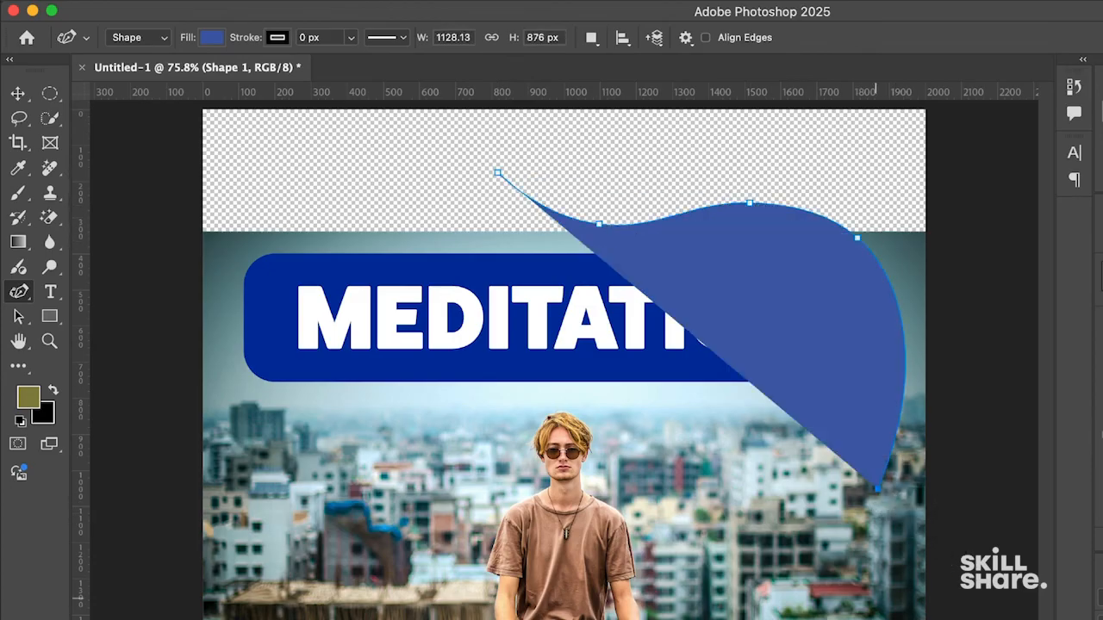
left_click(545, 547)
left_click(383, 305)
left_click(321, 332)
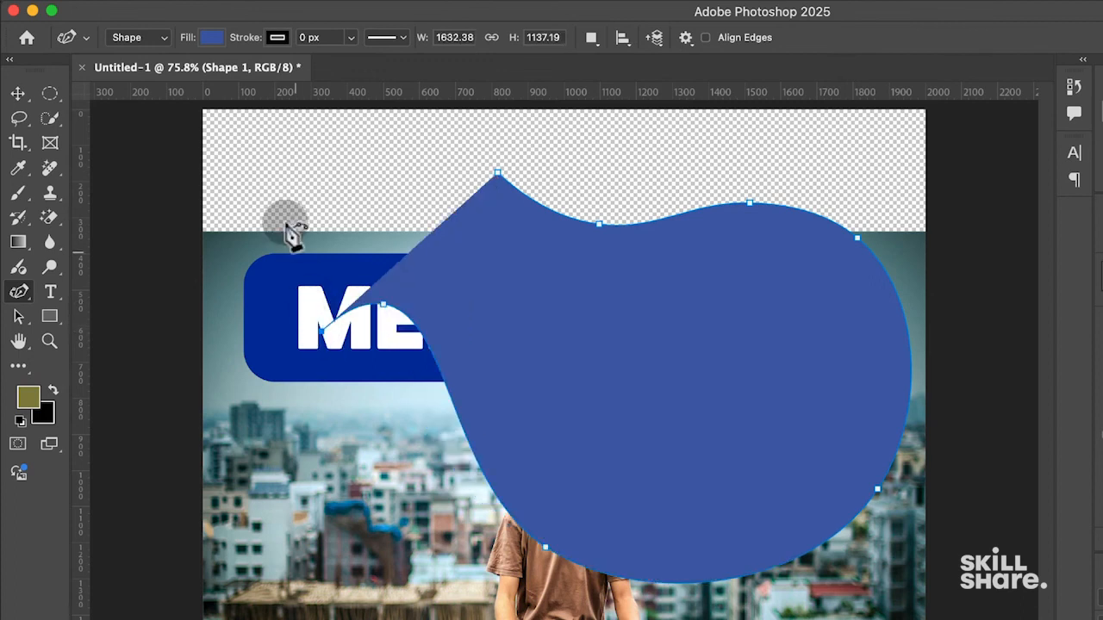
left_click(285, 210)
left_click(383, 148)
left_click(498, 173)
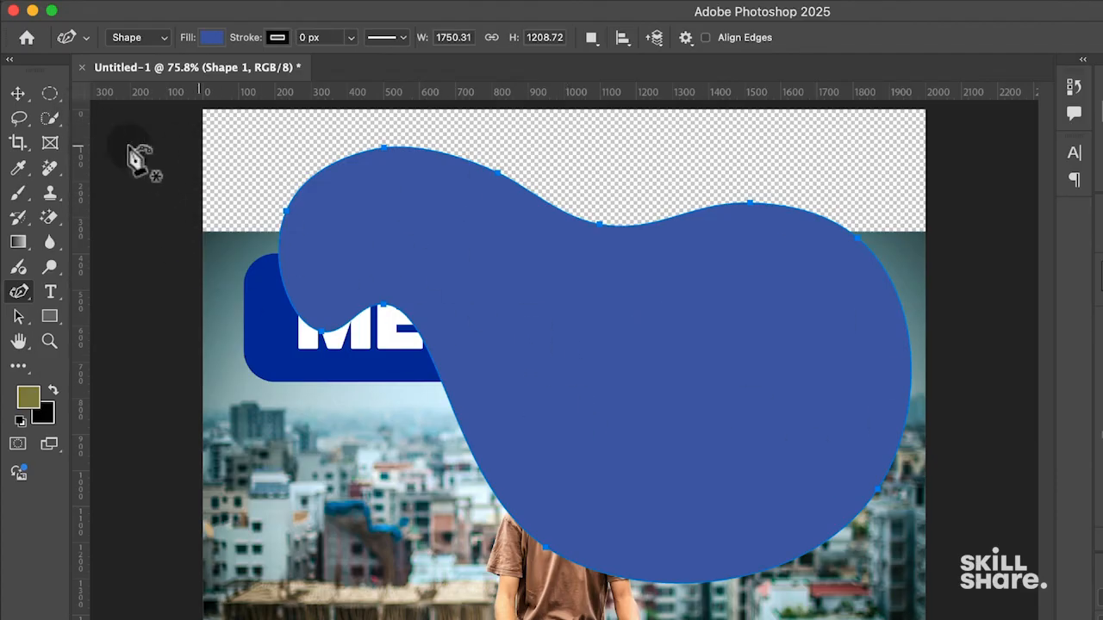
left_click(19, 95)
- Scale Shape 1 to 135.3%, rotate it and tuck it into the poster's bottom-left corner
left_click_drag(731, 400, 387, 619)
key("v")
key("super+z")
left_click_drag(738, 508, 359, 619)
left_click_drag(498, 619, 351, 549)
left_click_drag(554, 559, 771, 411)
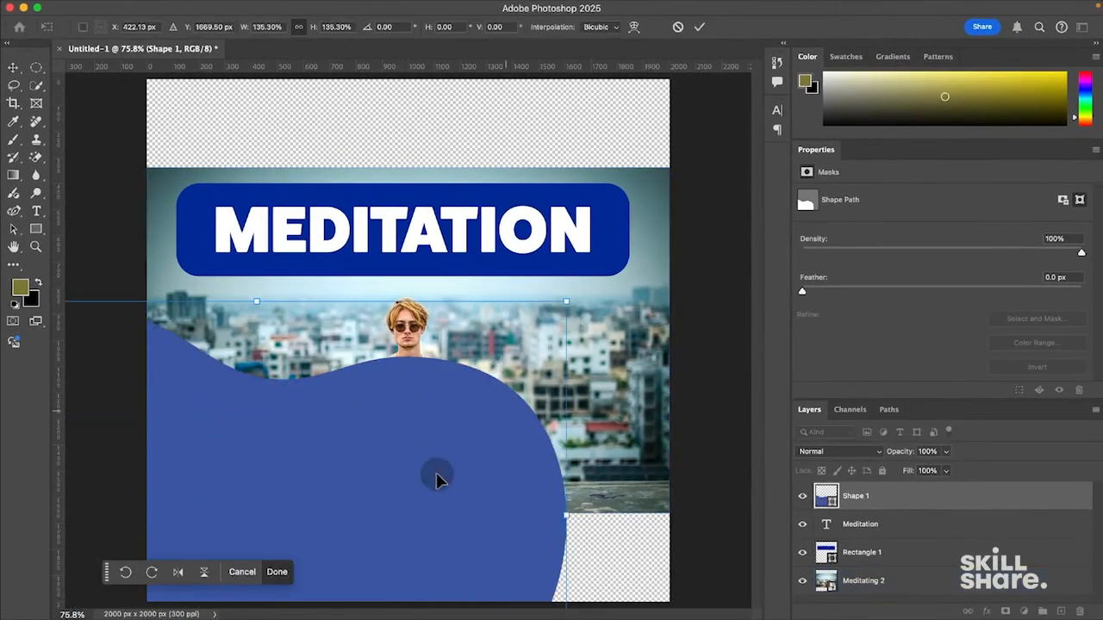
left_click_drag(437, 480, 369, 521)
left_click_drag(214, 318, 246, 277)
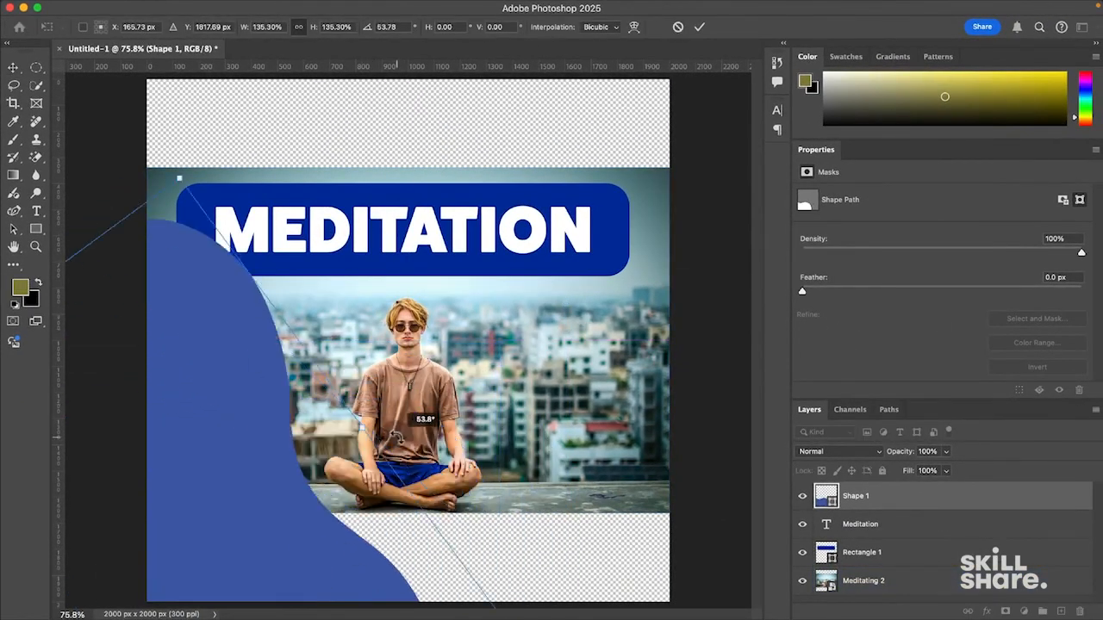
left_click_drag(357, 502, 323, 538)
left_click(888, 583)
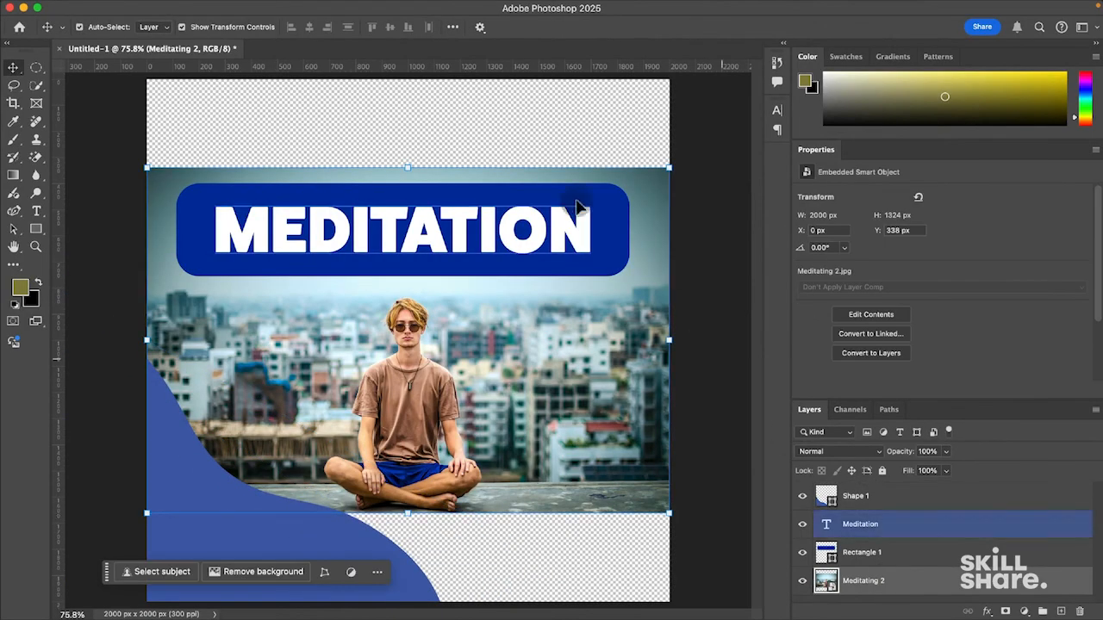
- Enlarge the Meditating 2 photo to 3020 × 2000 px and nudge the blue corner shape lower
left_click_drag(416, 165, 423, 78)
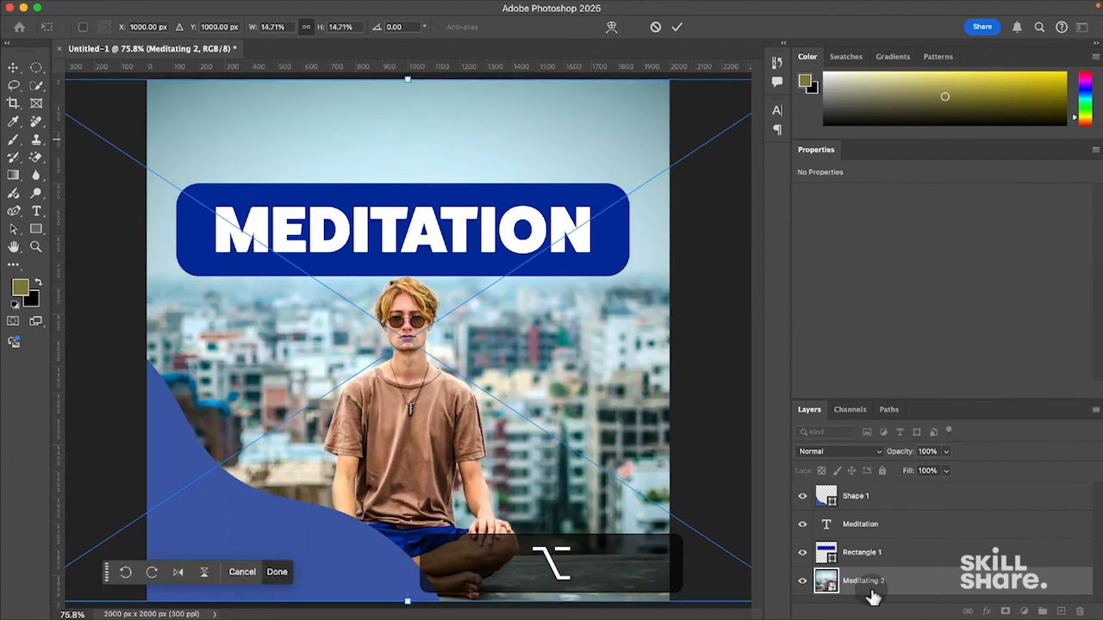
left_click(917, 496)
left_click_drag(358, 535, 347, 589)
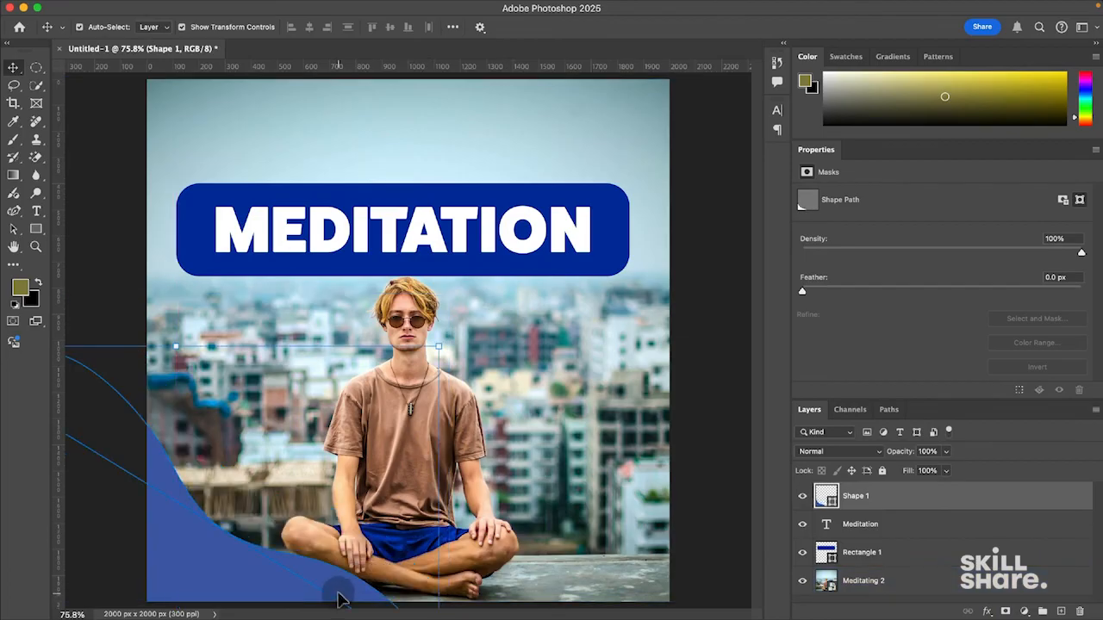
left_click(522, 228)
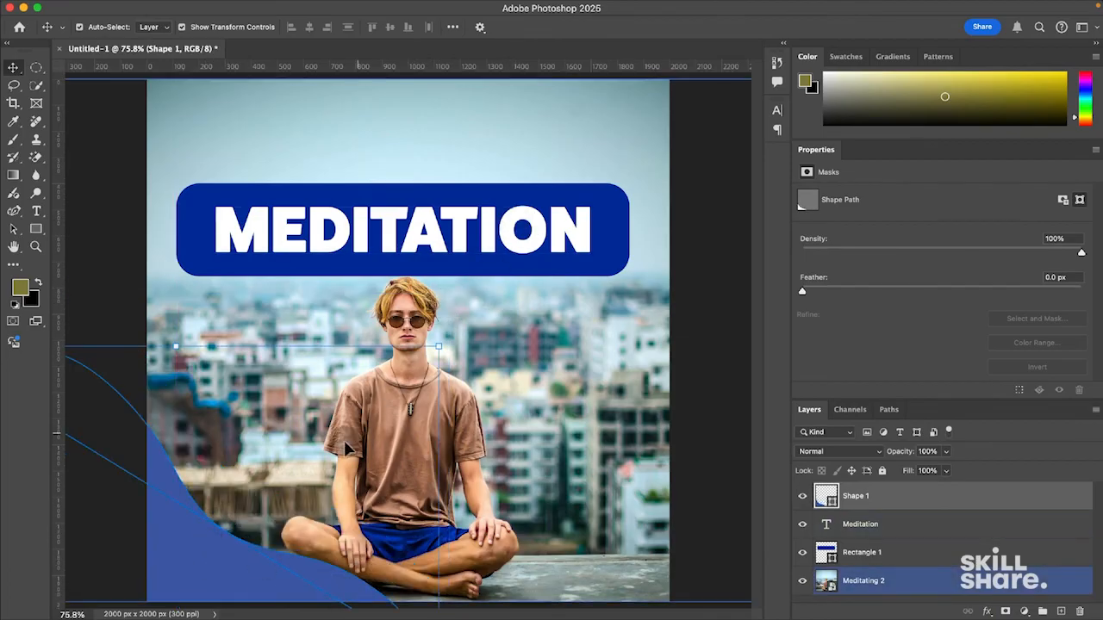
- Duplicate Shape 1 as Shape 1 copy and place it in the top-right corner
key("alt")
left_click_drag(216, 584, 707, 173)
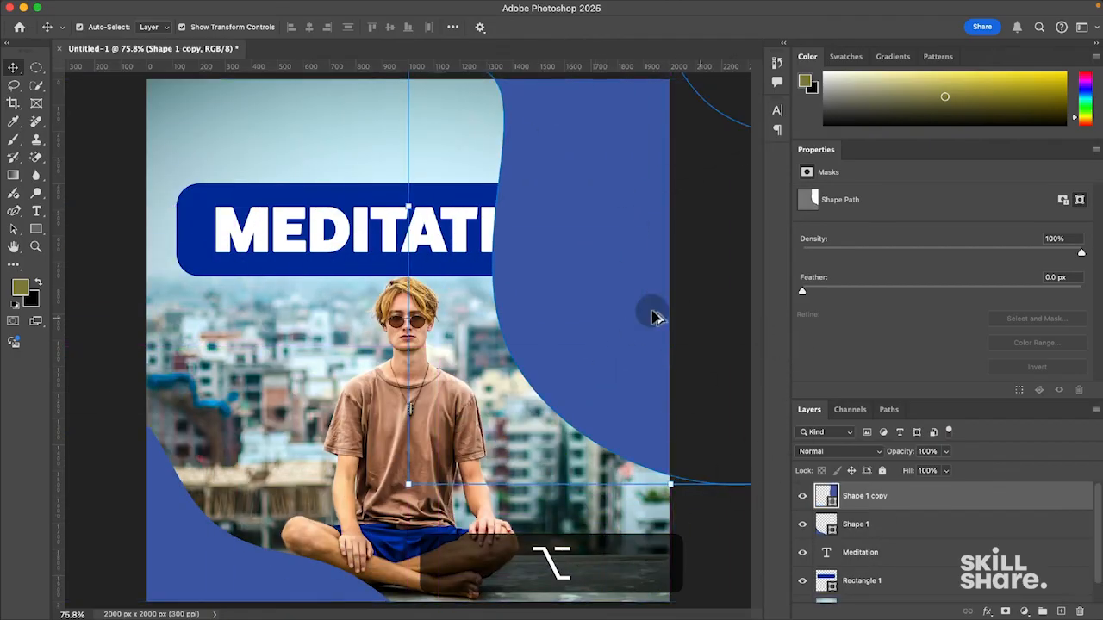
left_click_drag(596, 370, 616, 89)
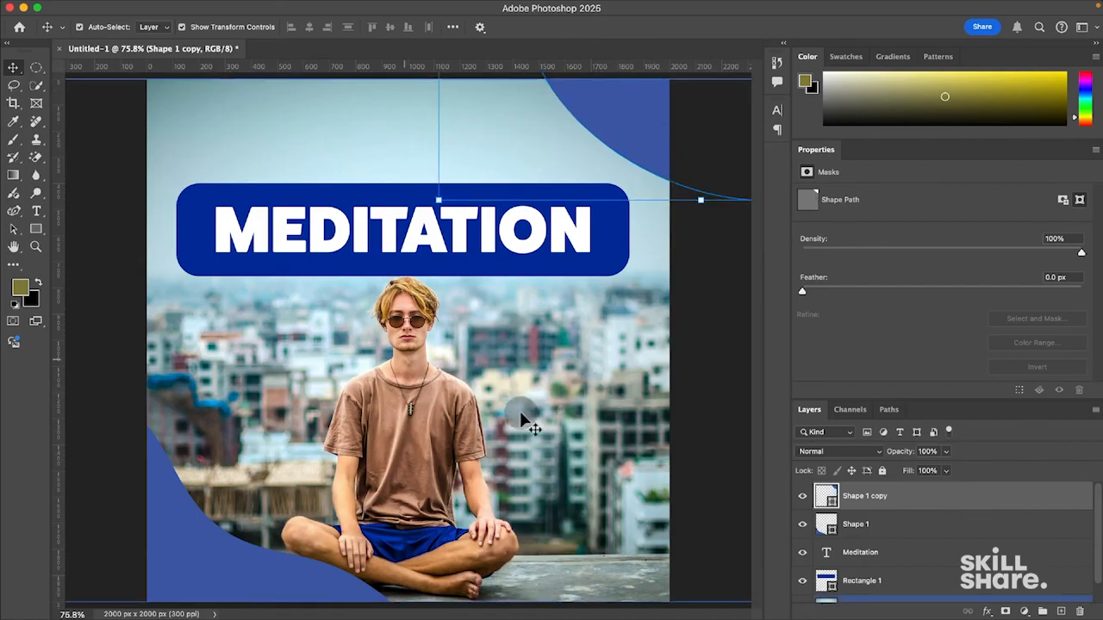
left_click(15, 212)
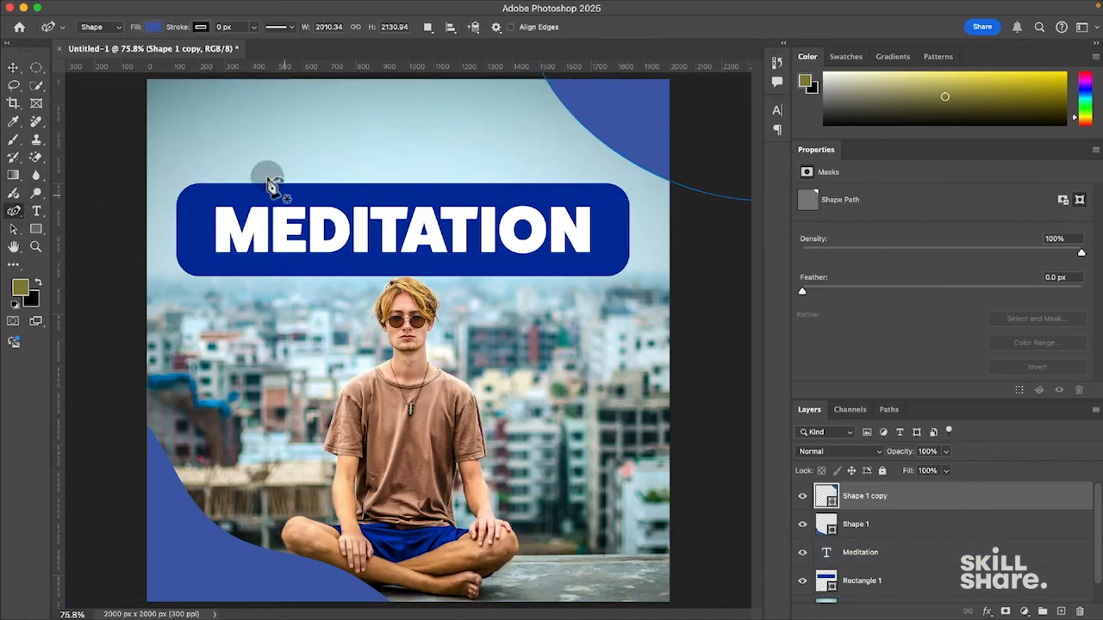
- Fill Shape 1 copy with light peach #ffd39b, lightened from the man's hair colour
left_click(154, 28)
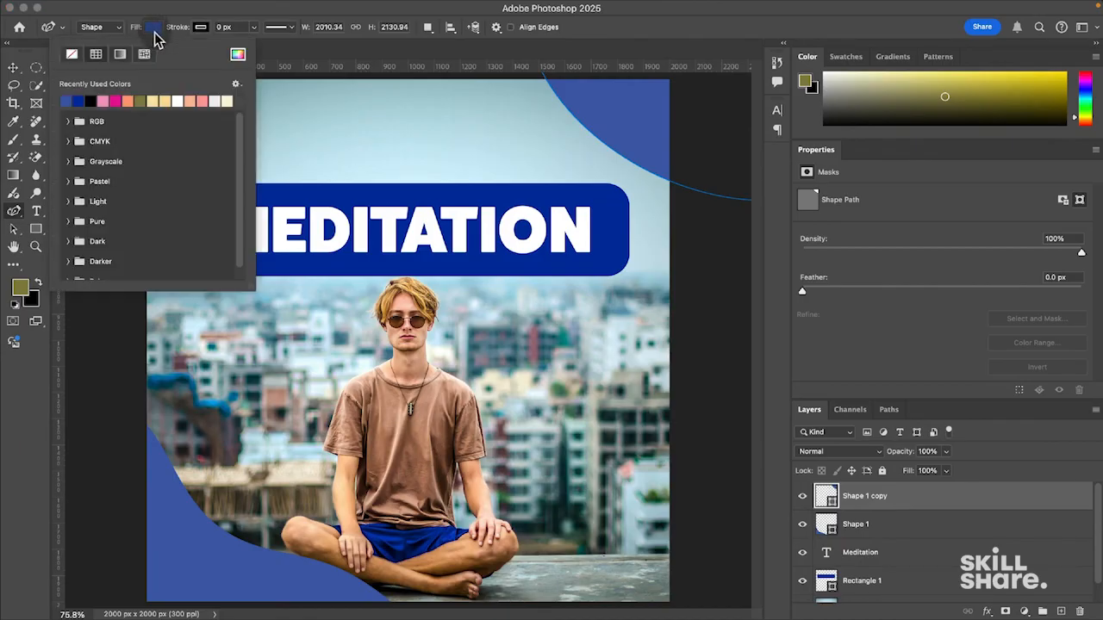
left_click(238, 57)
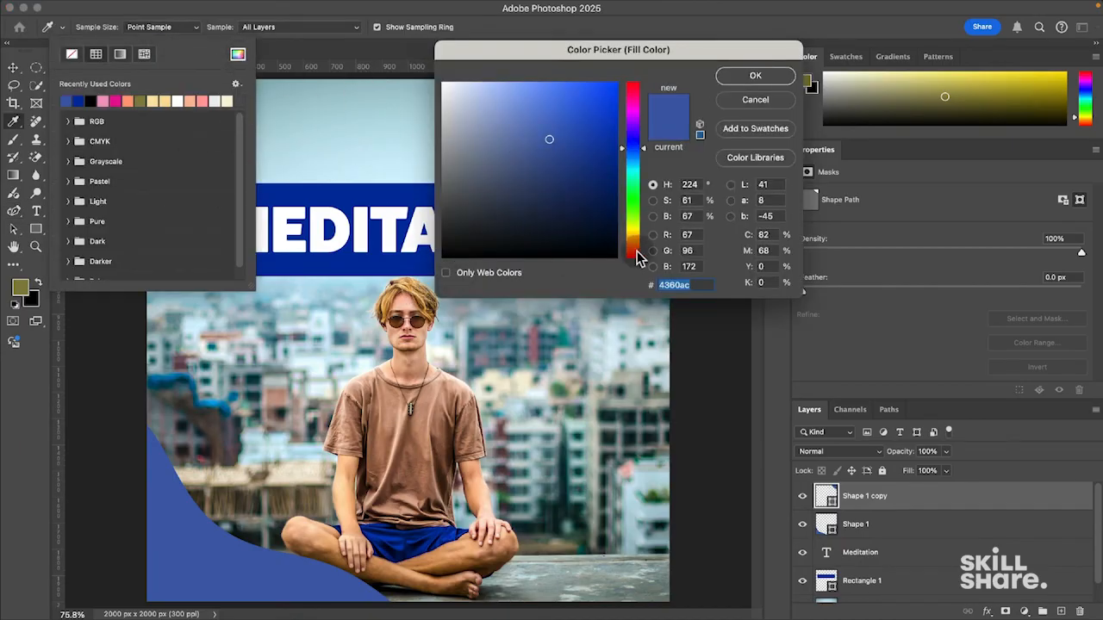
left_click(411, 295)
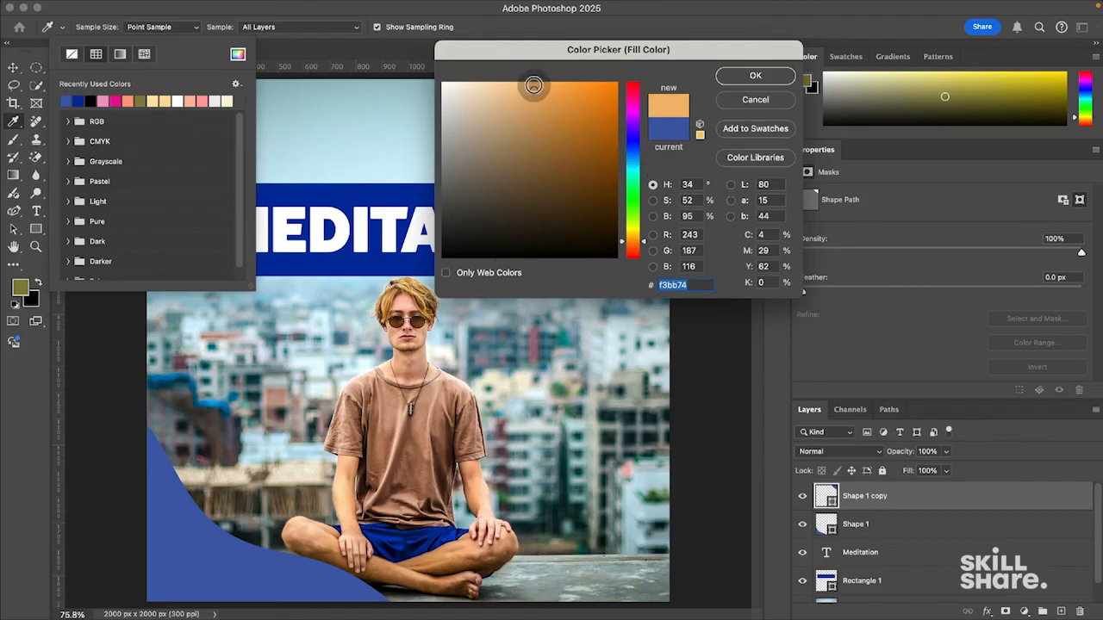
left_click_drag(529, 85, 511, 79)
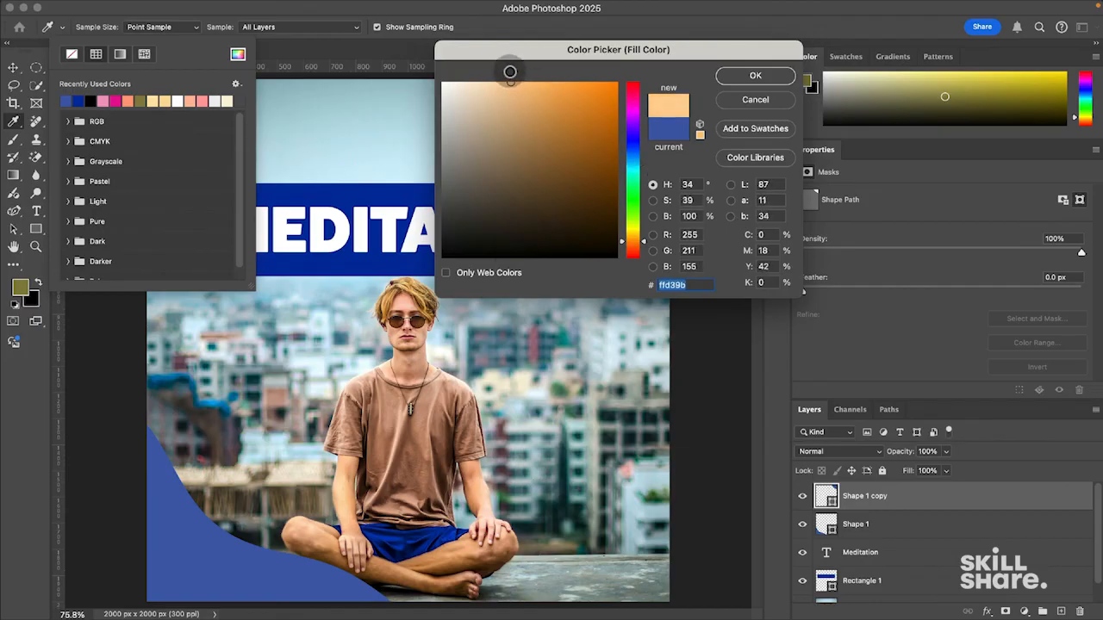
left_click(753, 75)
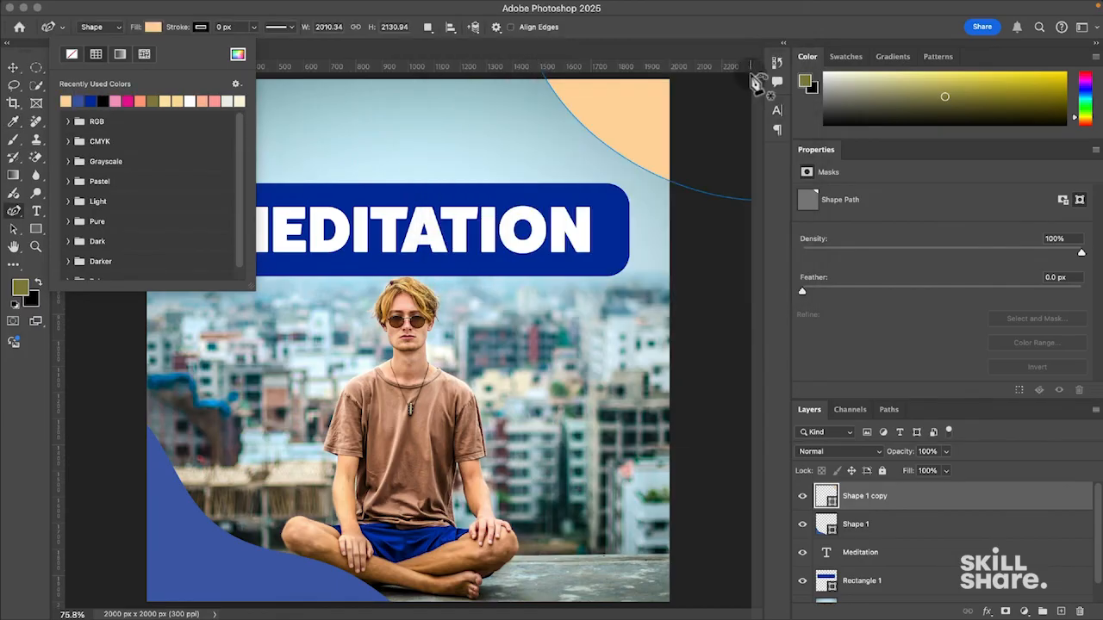
left_click(930, 507)
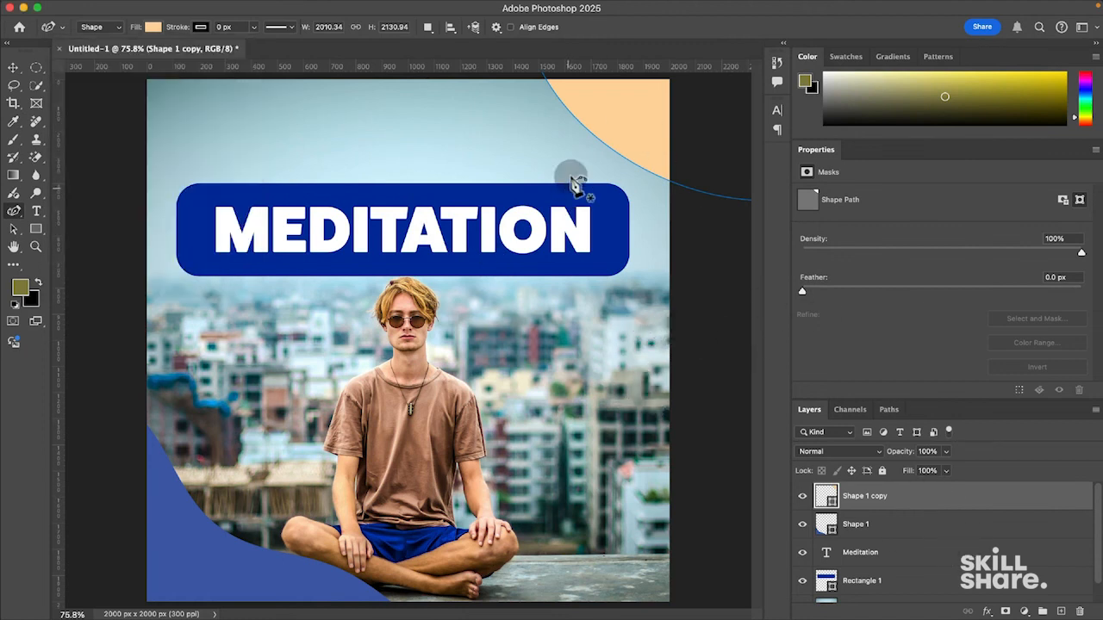